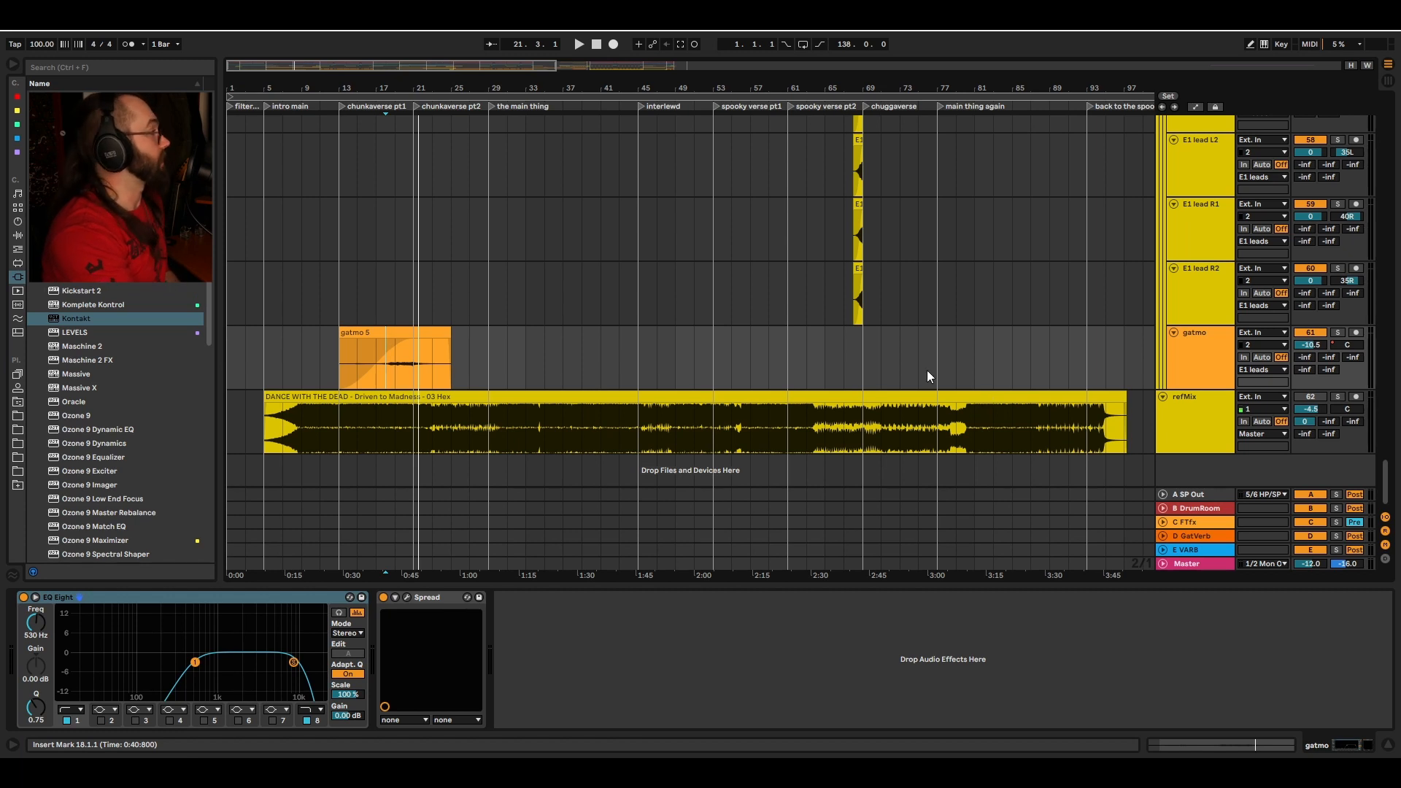
# Step: Collapse the refMix reference track in the arrangement
pyautogui.click(1162, 396)
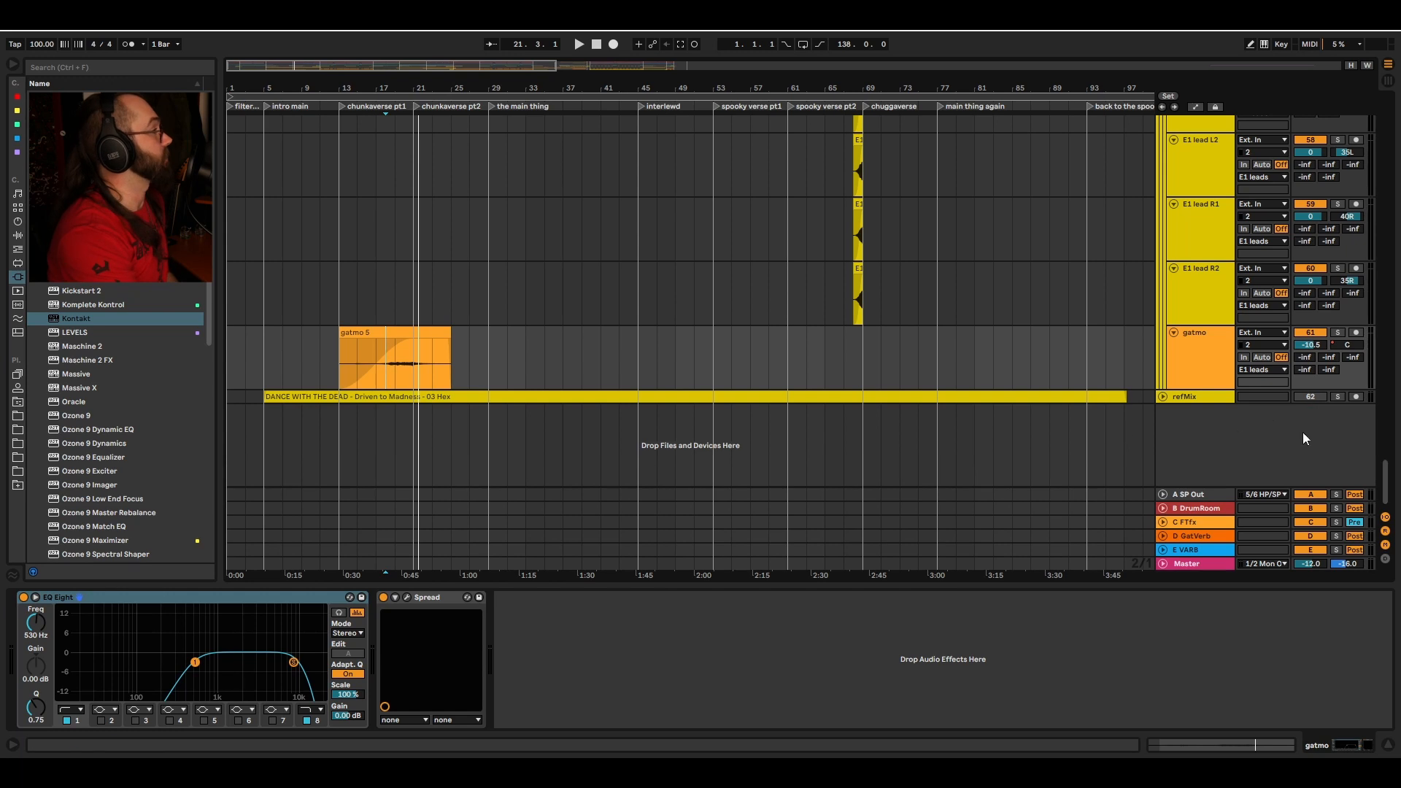
pyautogui.moveTo(1385, 474)
pyautogui.mouseDown()
pyautogui.moveTo(1387, 179)
pyautogui.moveTo(1382, 482)
pyautogui.mouseUp()
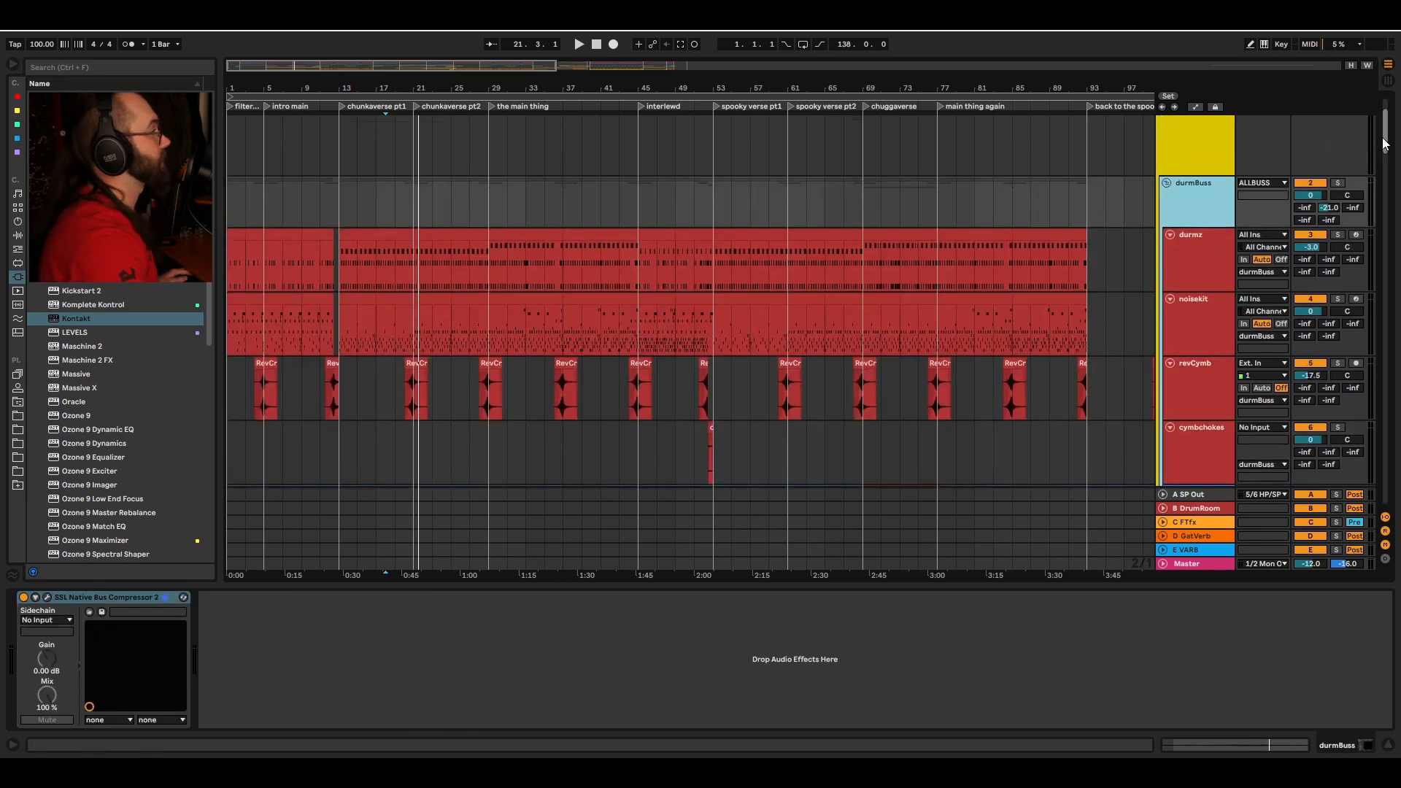
pyautogui.moveTo(1385, 132); pyautogui.dragTo(1388, 151)
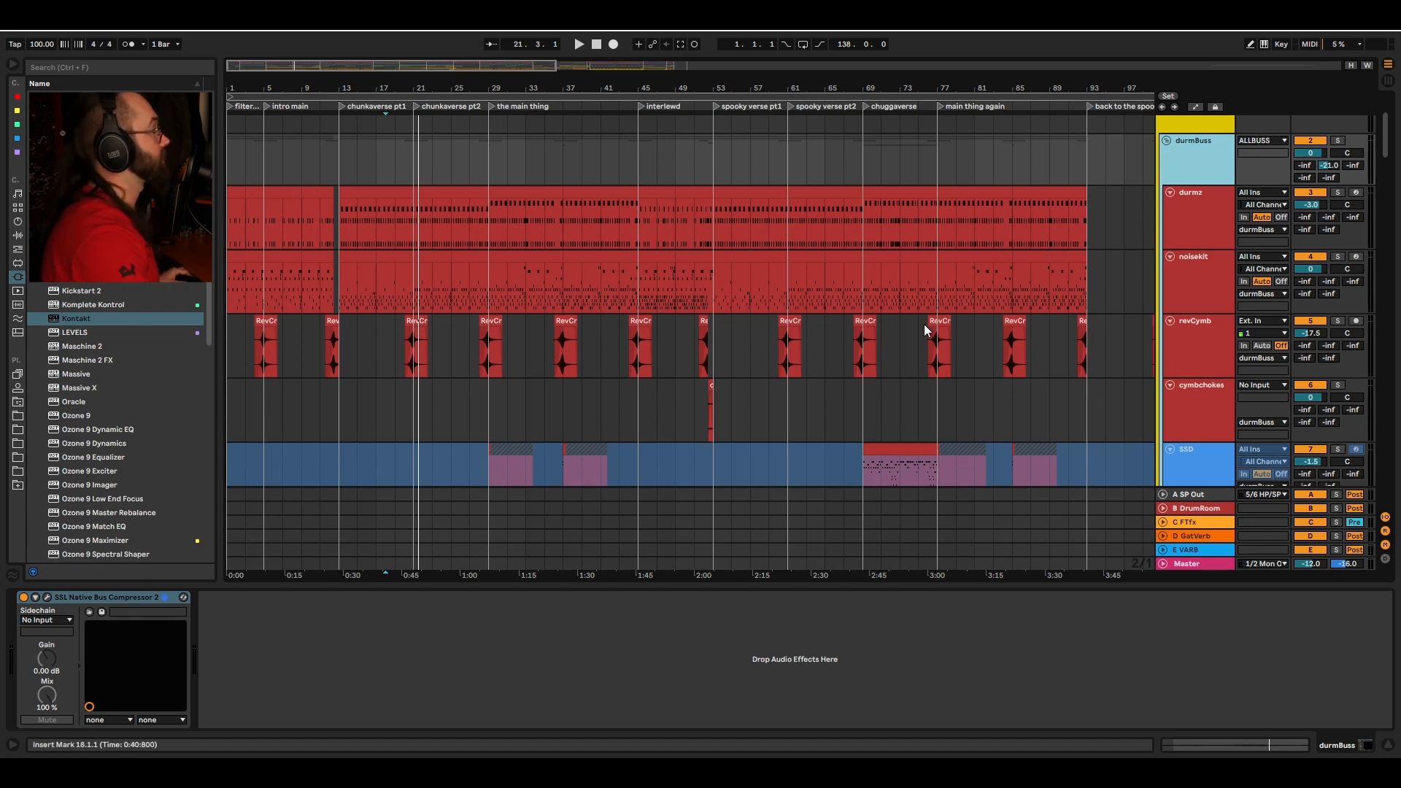
# Step: Select the notDrums group track and inspect its ShaperBox 2 plugin window
pyautogui.scroll(-8, 565, 278)
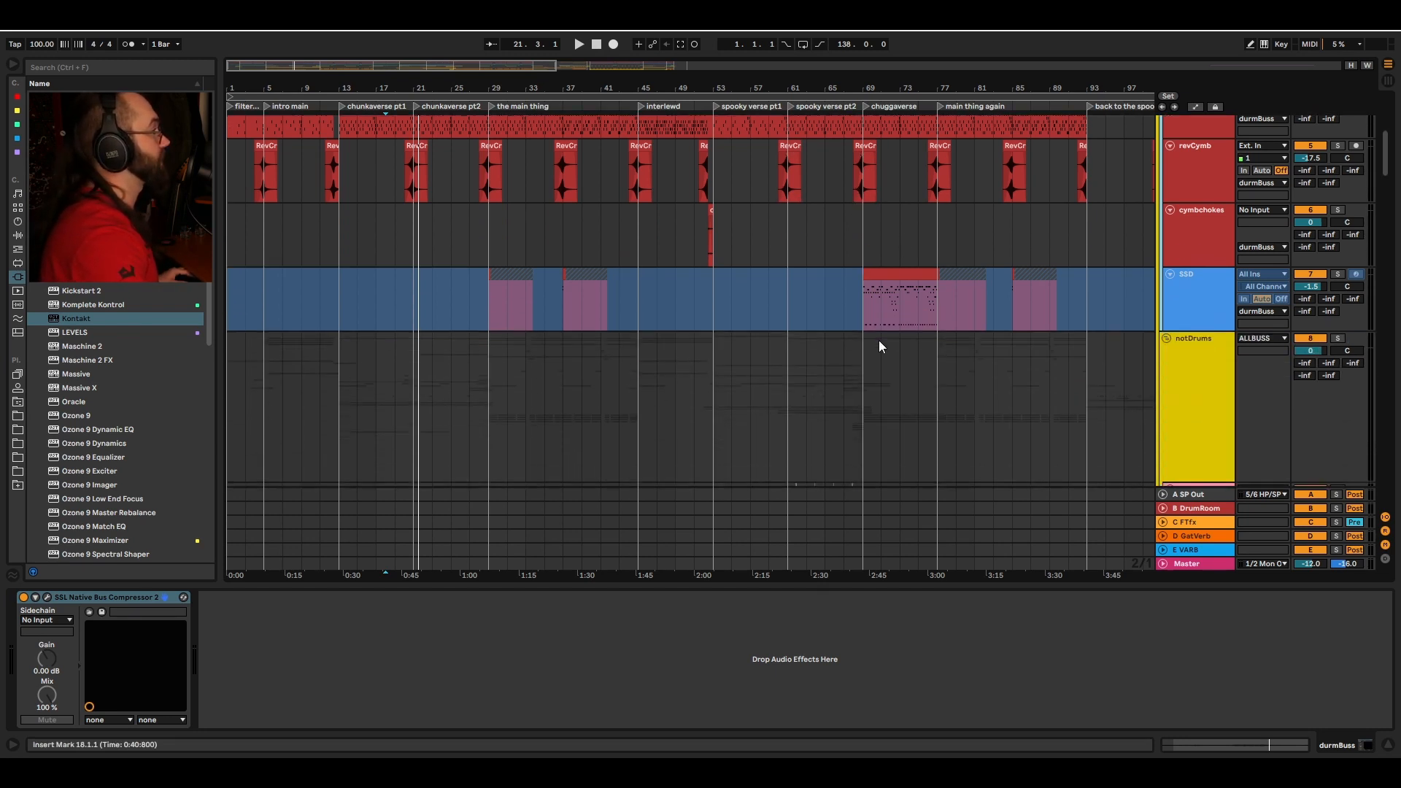
pyautogui.click(1204, 326)
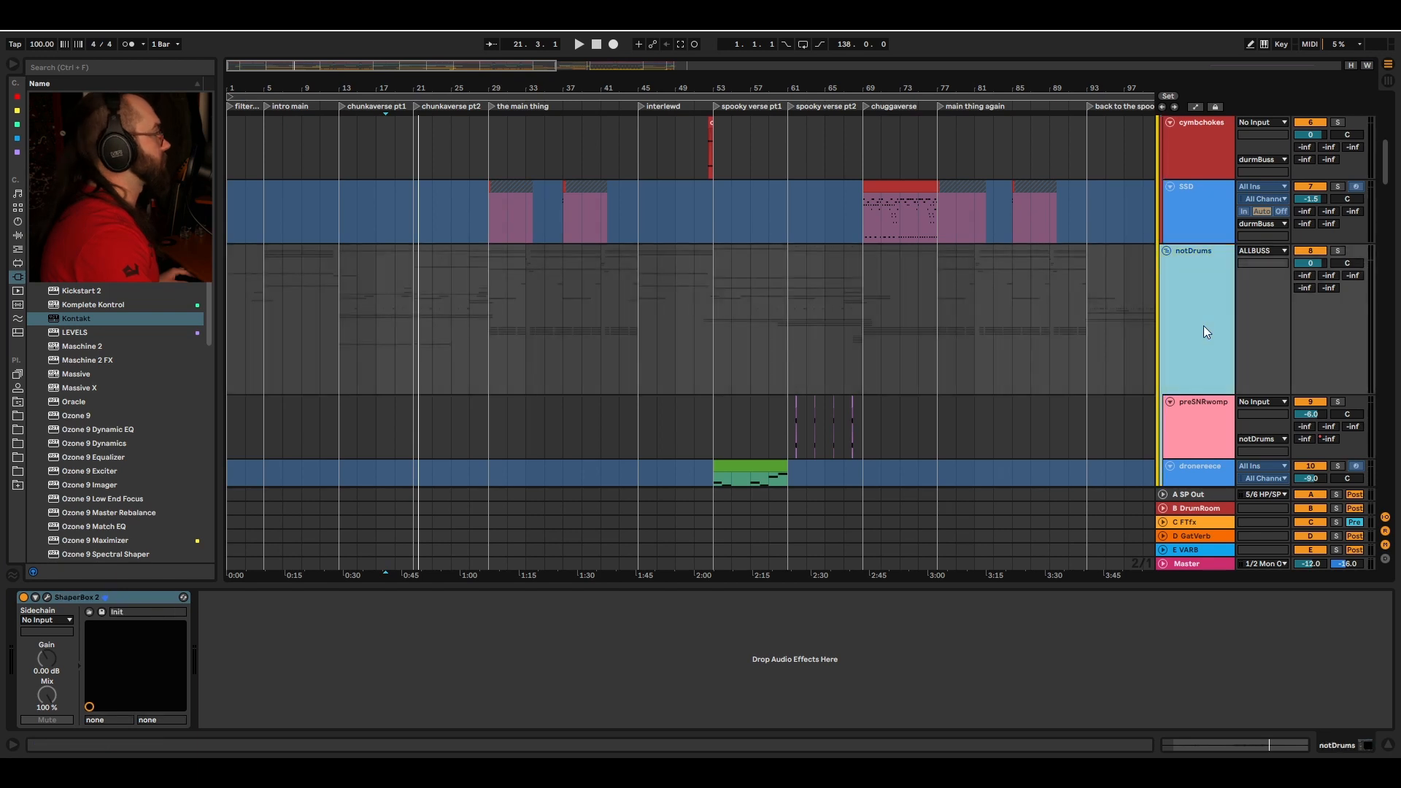
pyautogui.click(47, 598)
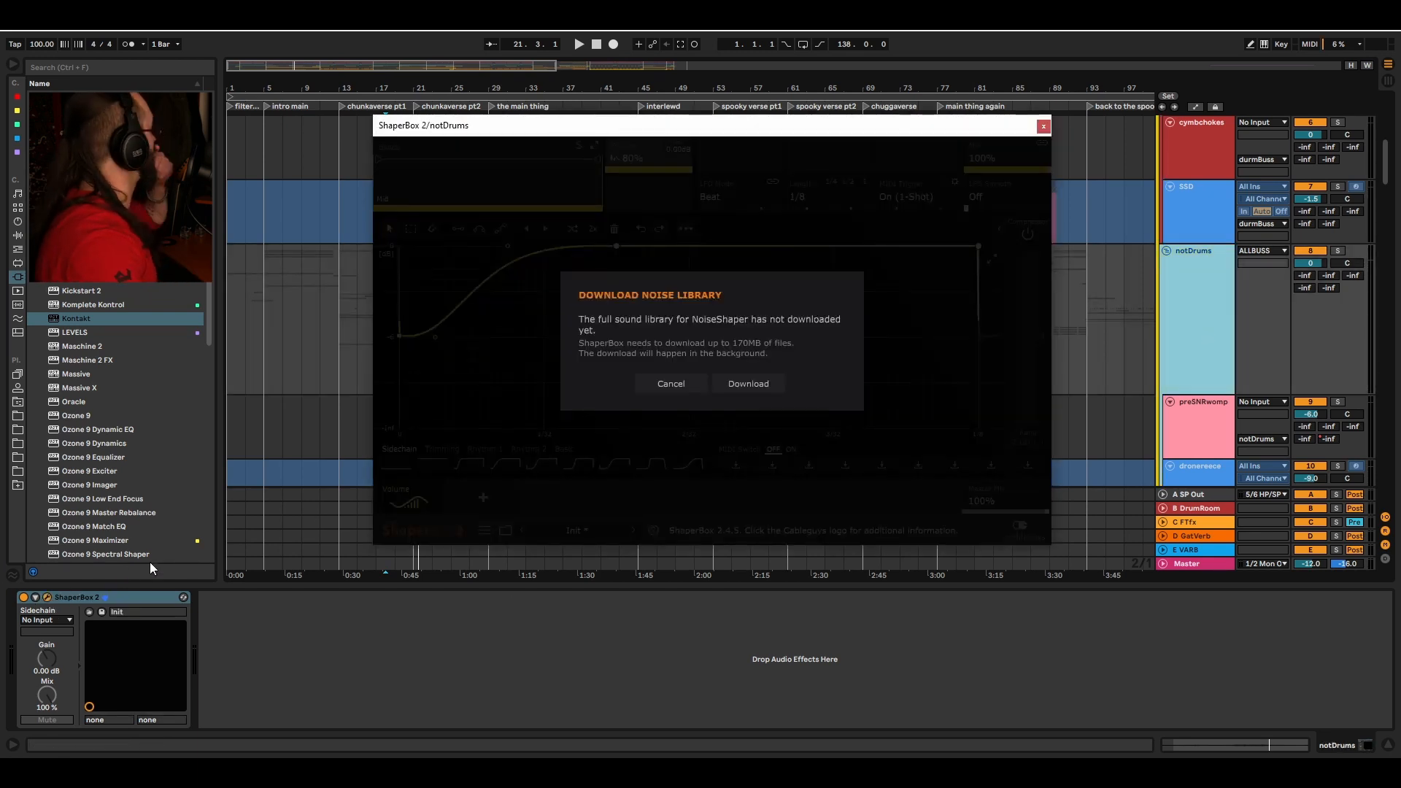
pyautogui.click(1043, 129)
# Step: Select the durmz track and examine its Drum Rack pads, including the SCtrig pad's External Instrument routing
pyautogui.scroll(4, 1124, 285)
pyautogui.click(1193, 195)
pyautogui.click(341, 106)
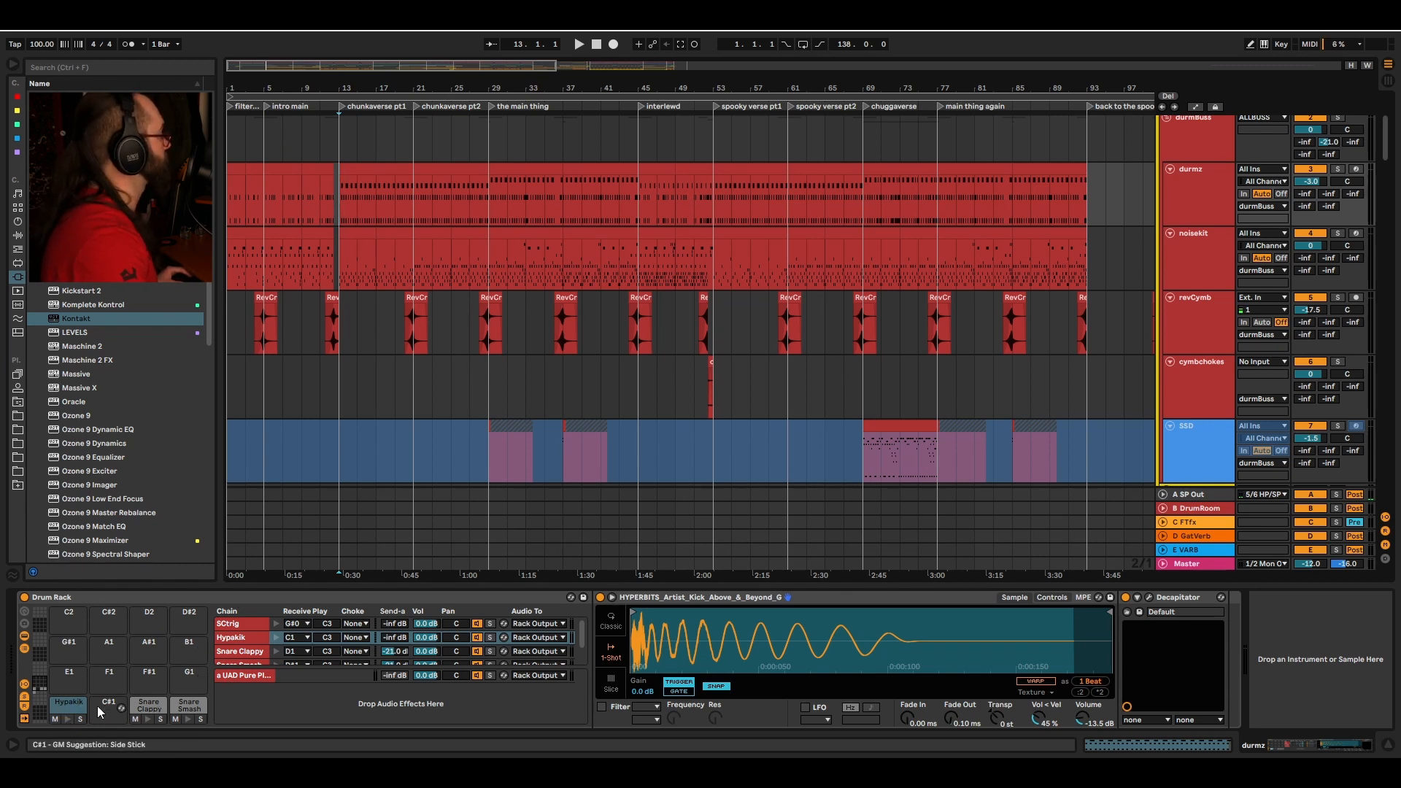
pyautogui.click(67, 719)
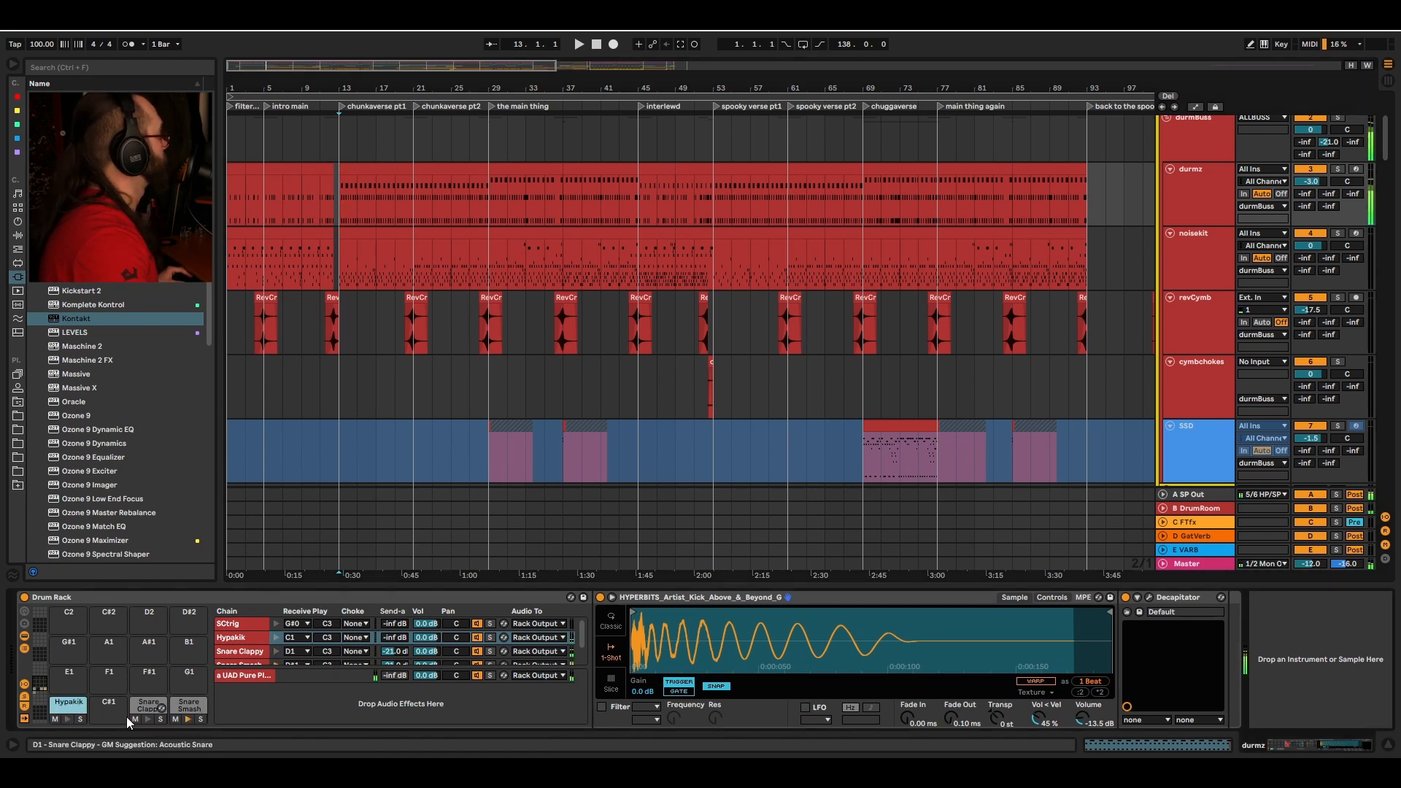
pyautogui.click(41, 697)
pyautogui.click(64, 616)
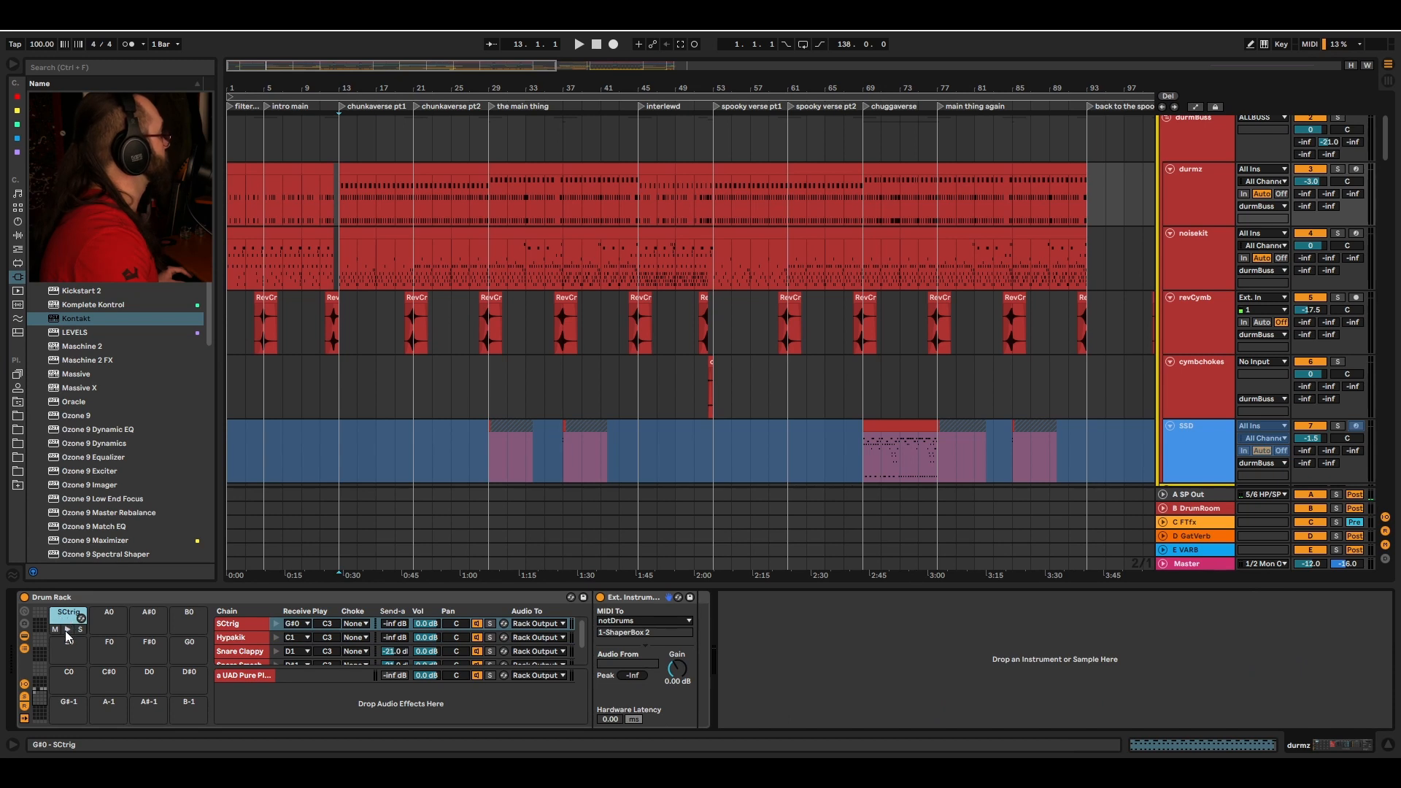
# Step: Open the durmz drum clip to examine the Hypakik and SCtrig note pattern
pyautogui.doubleClick(275, 169)
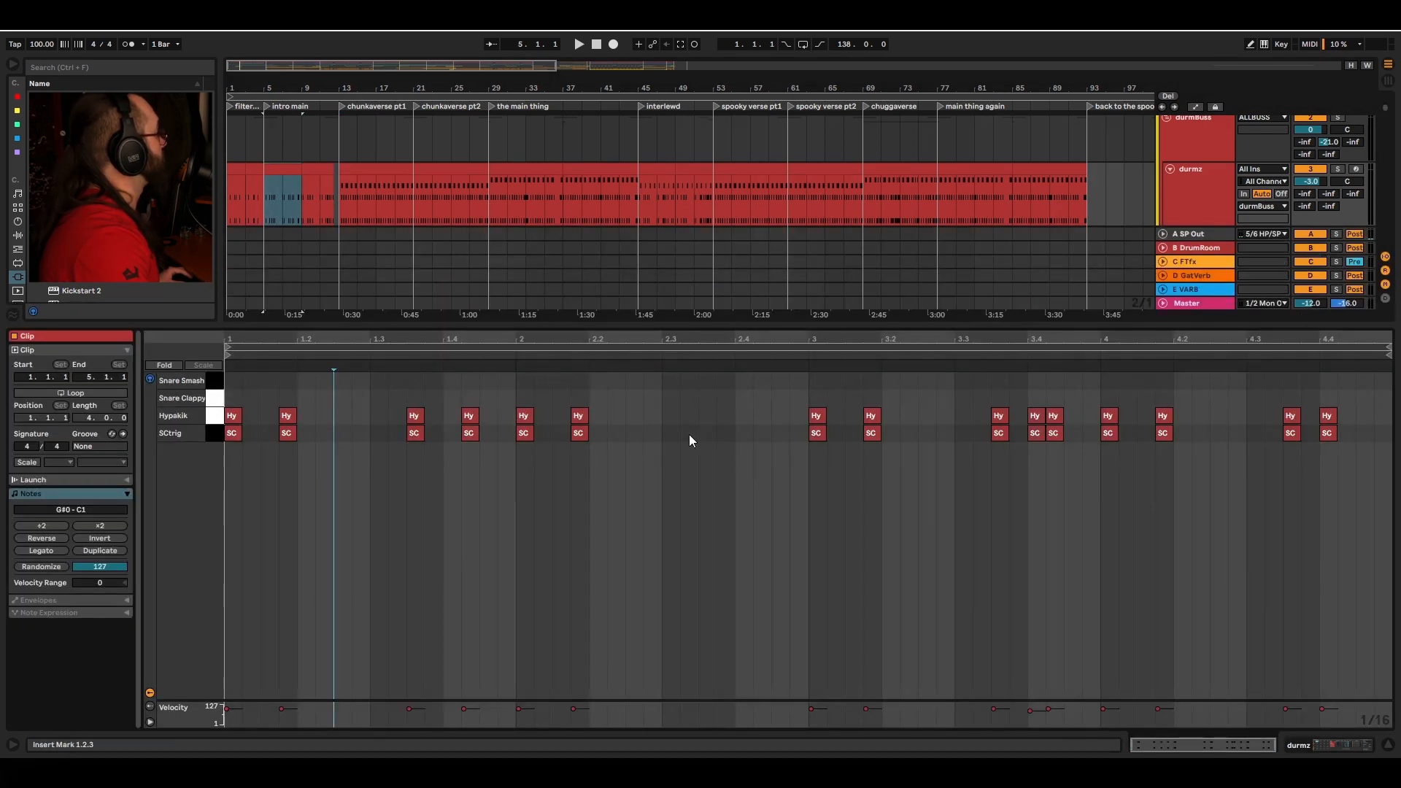
pyautogui.hotkey('shift', 'Tab')
pyautogui.hotkey('shift', 'Tab')
pyautogui.click(213, 417)
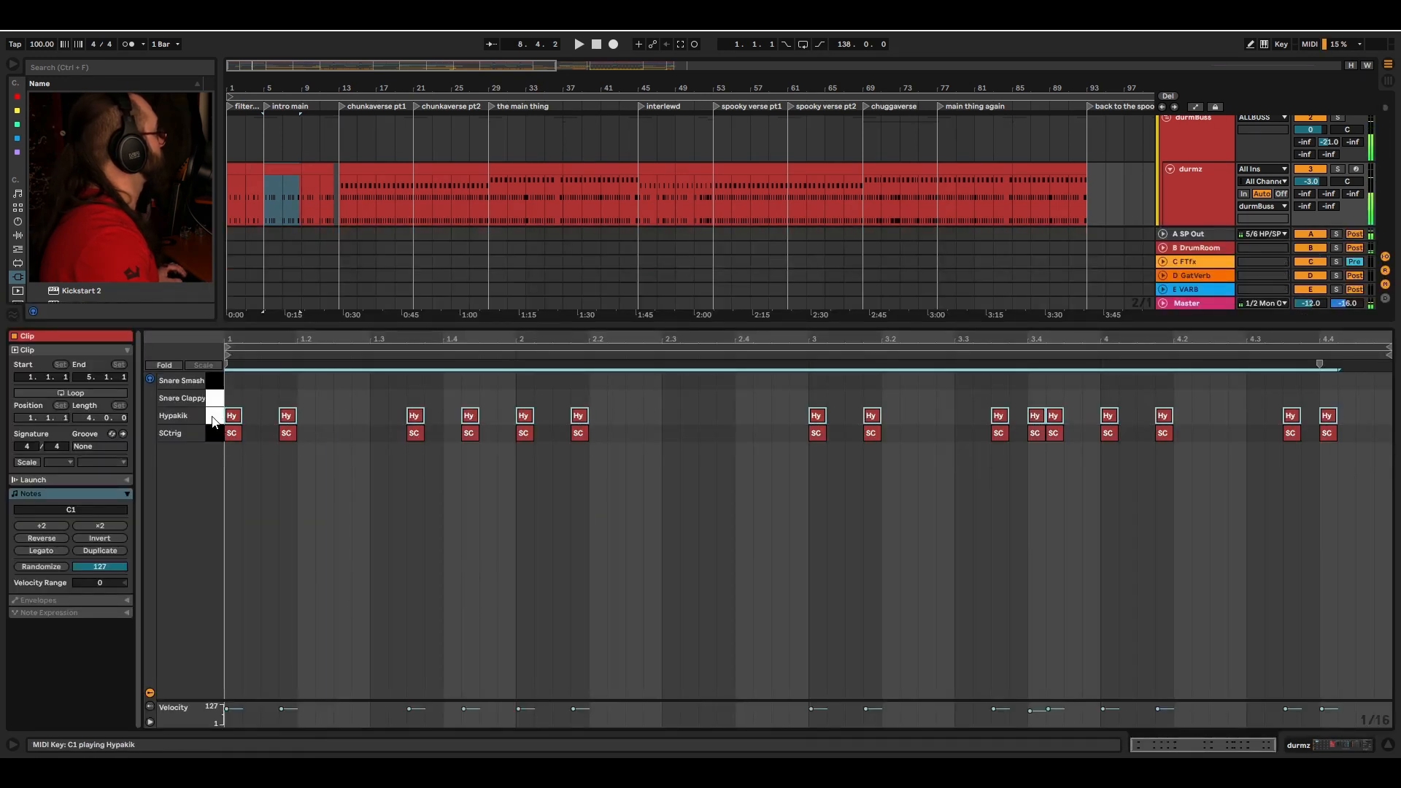
pyautogui.hotkey('shift', 'Tab')
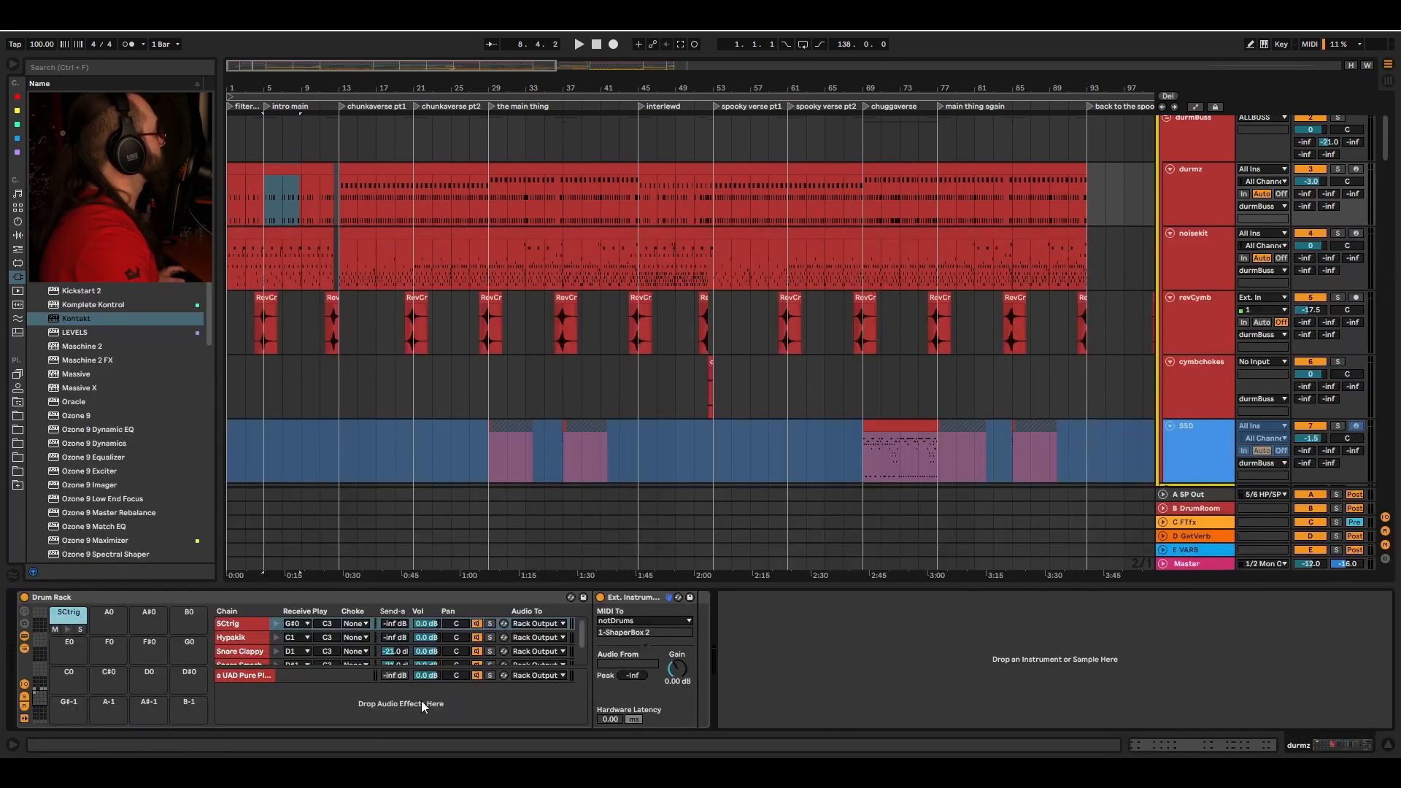
# Step: Play the arrangement and review the ShaperBox 2 volume envelope on the notDrums group
pyautogui.click(632, 600)
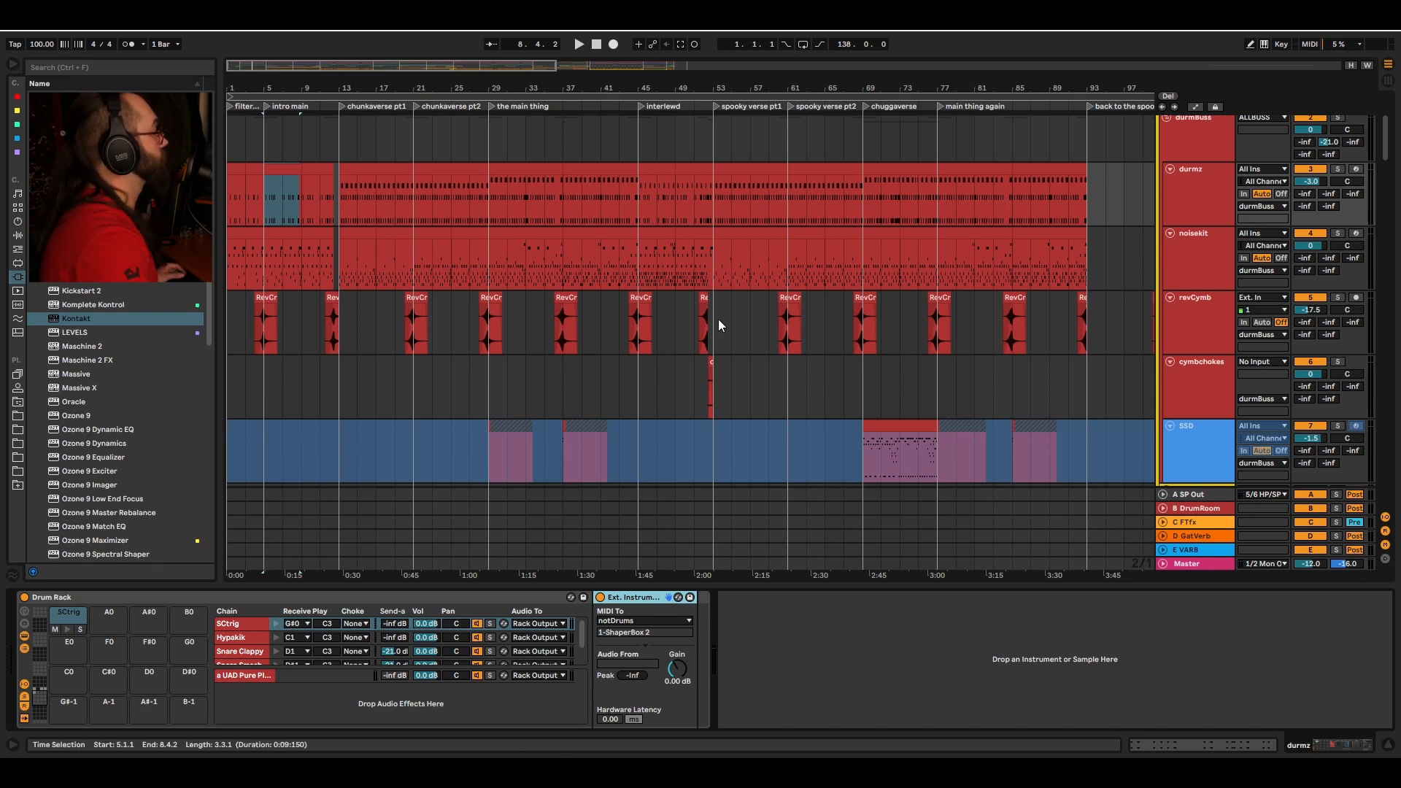
pyautogui.scroll(-2, 1013, 345)
pyautogui.click(1190, 441)
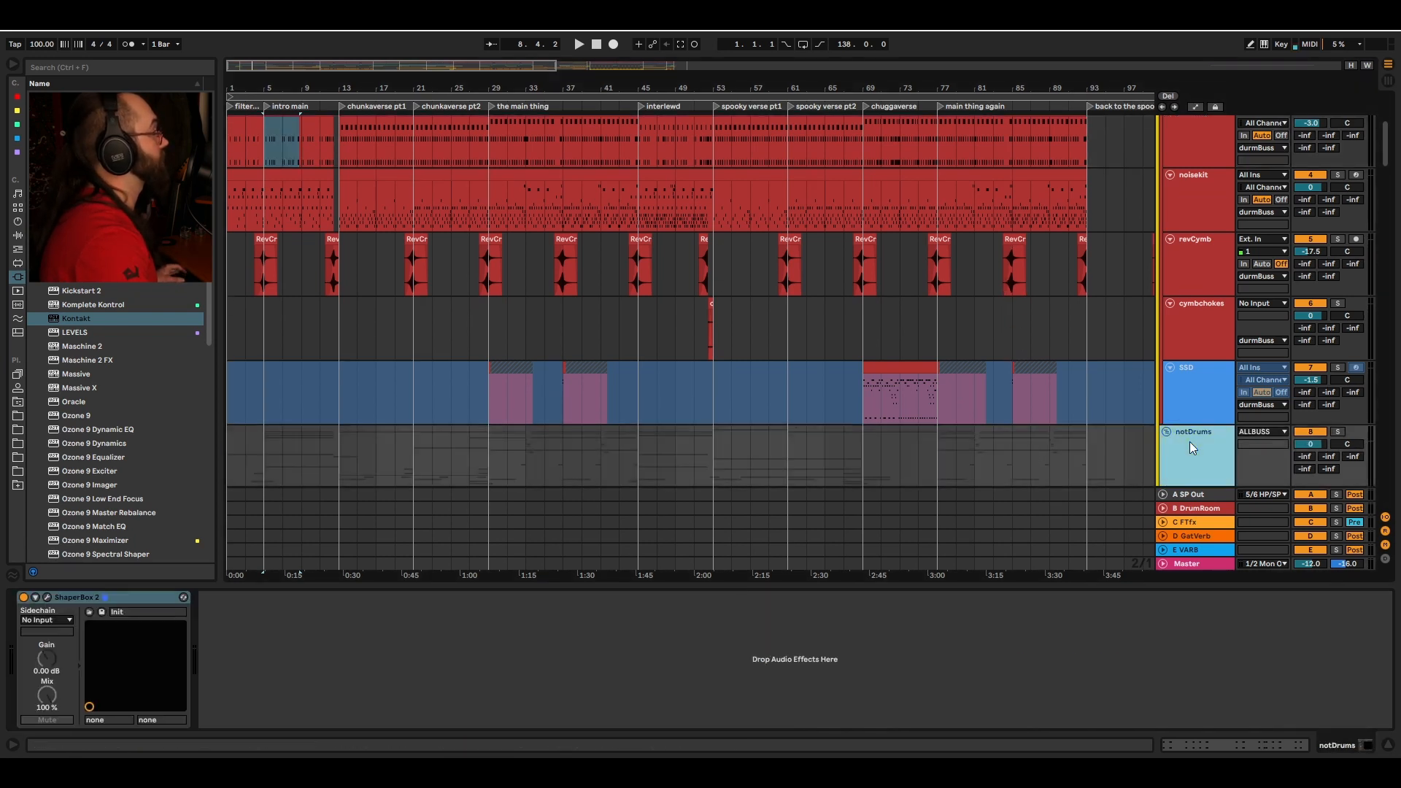
pyautogui.click(47, 598)
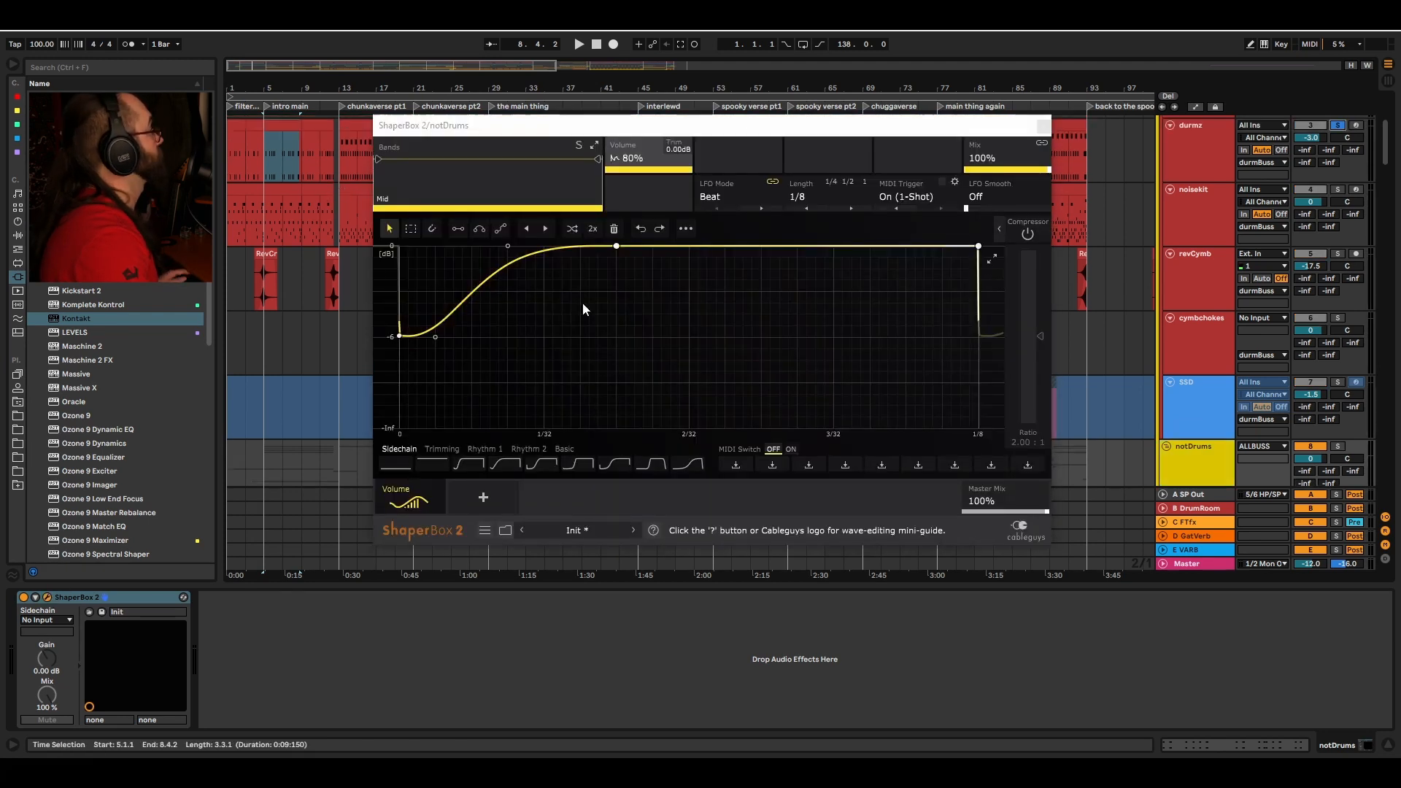
pyautogui.press('space')
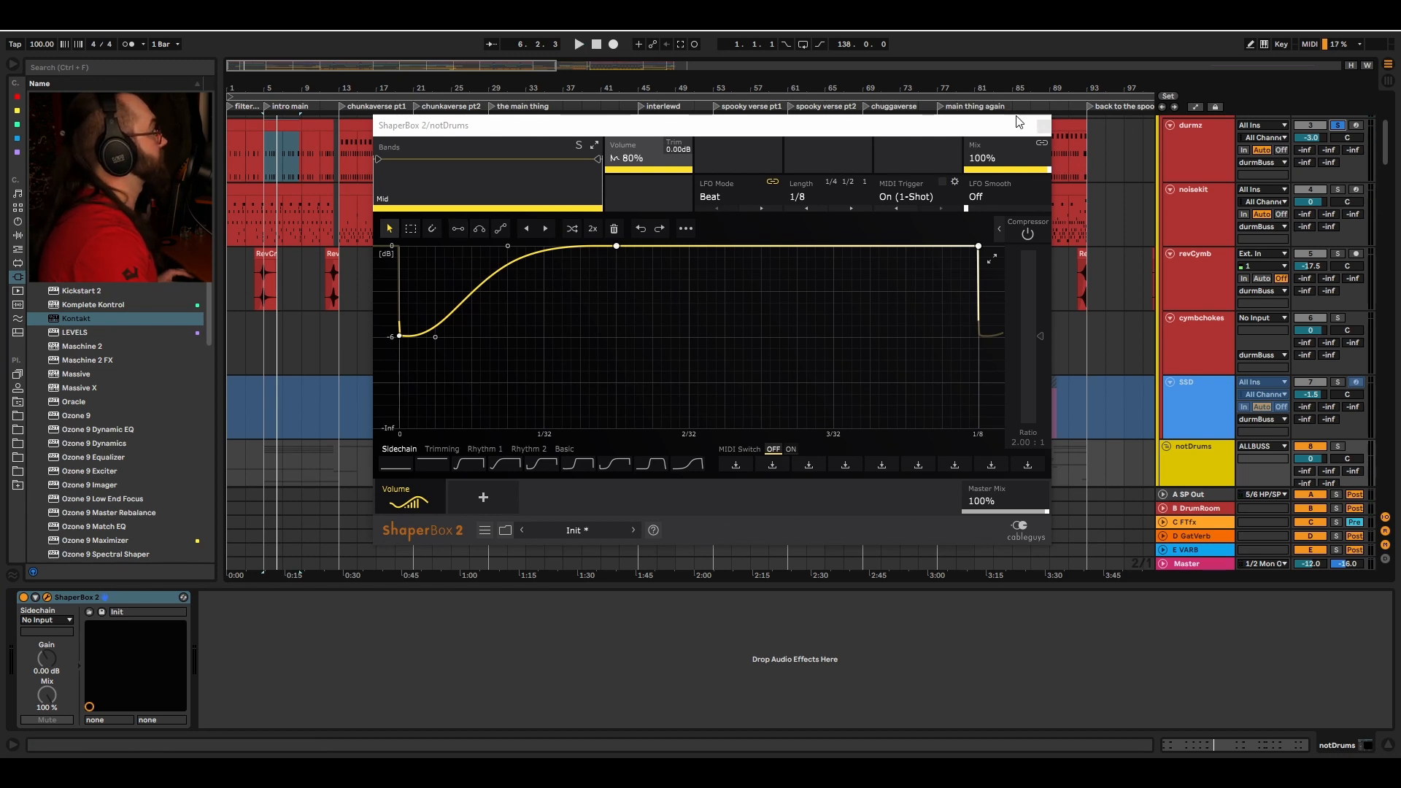
pyautogui.click(1043, 126)
pyautogui.press('s')
pyautogui.click(1186, 455)
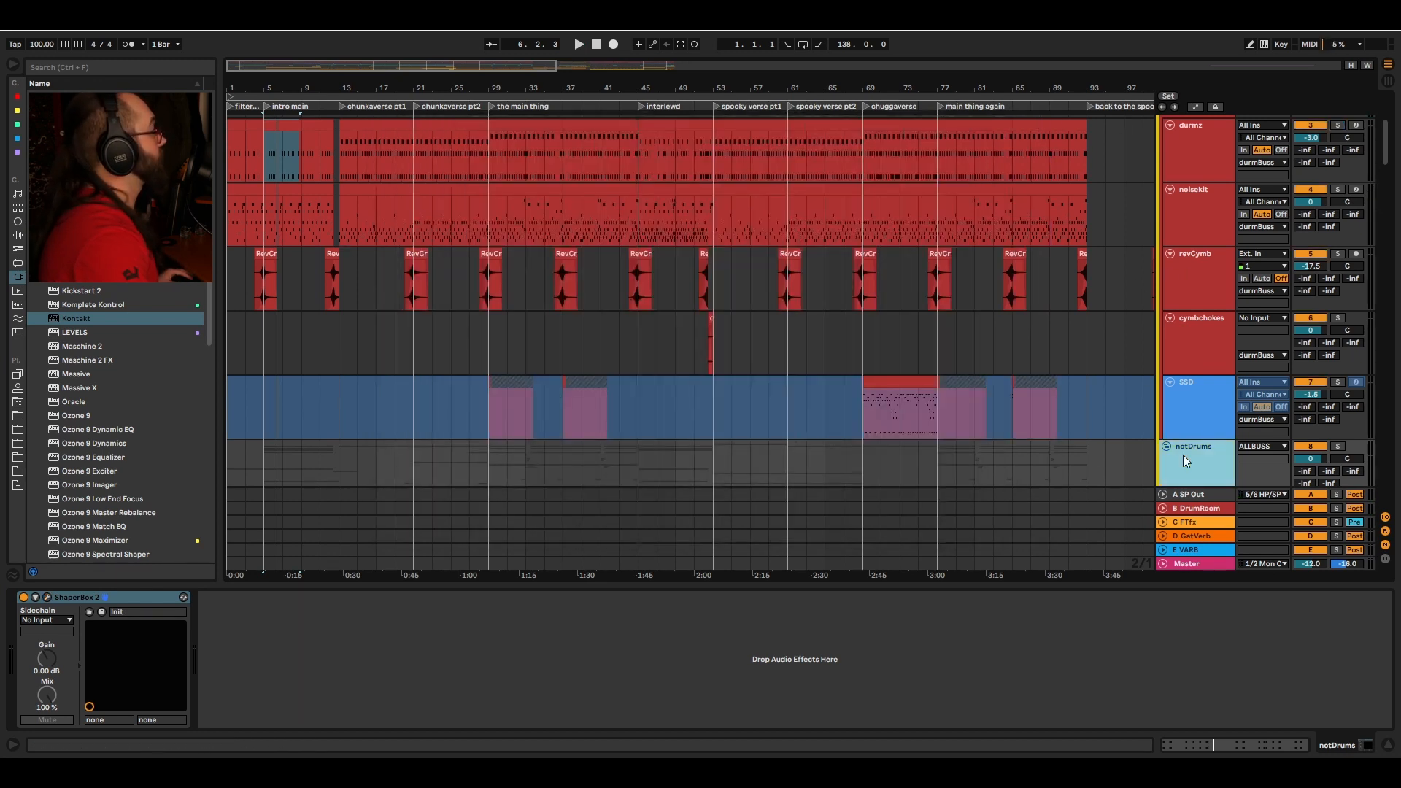
pyautogui.click(47, 597)
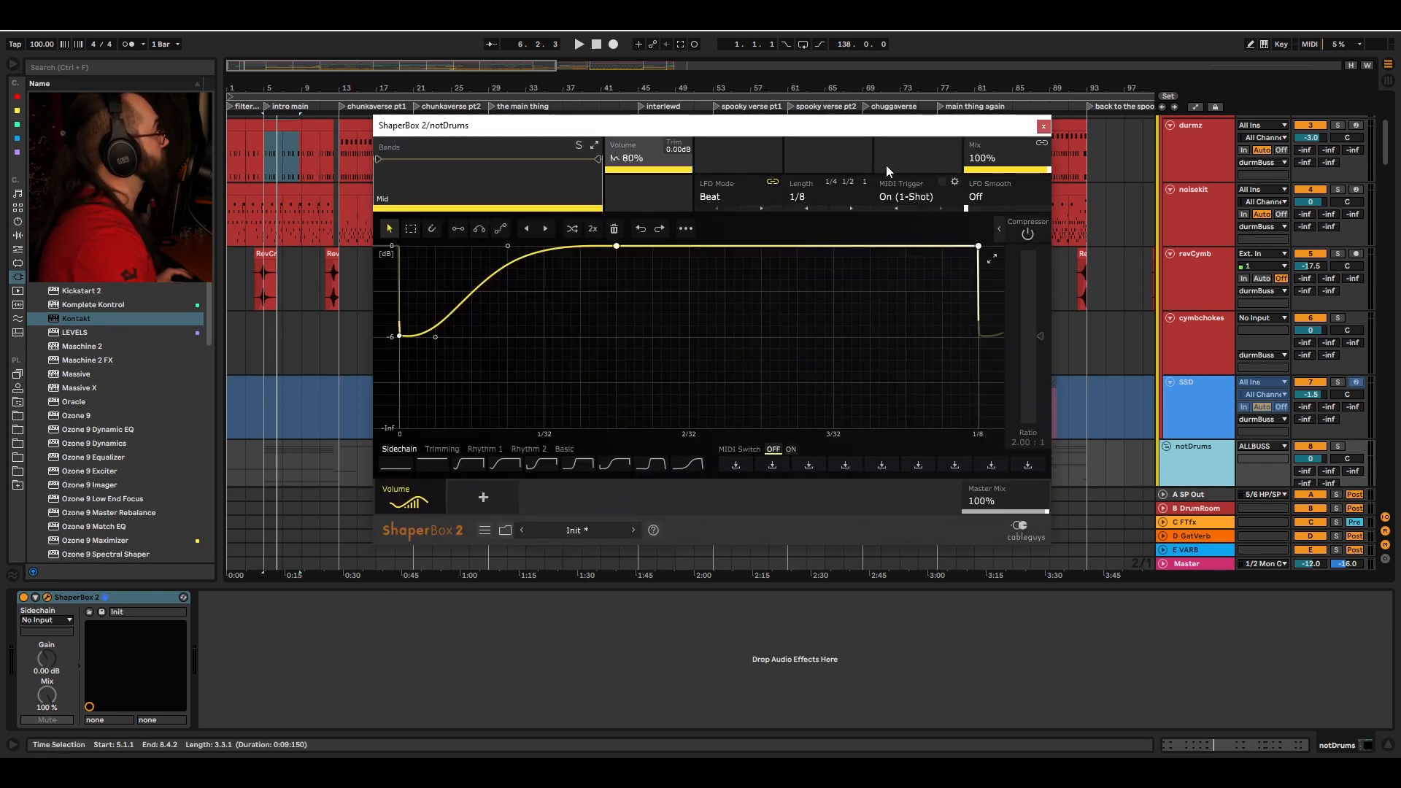
pyautogui.click(1044, 126)
# Step: Browse the device chains of the durmBuss, durmz and noisekit tracks
pyautogui.scroll(2, 734, 334)
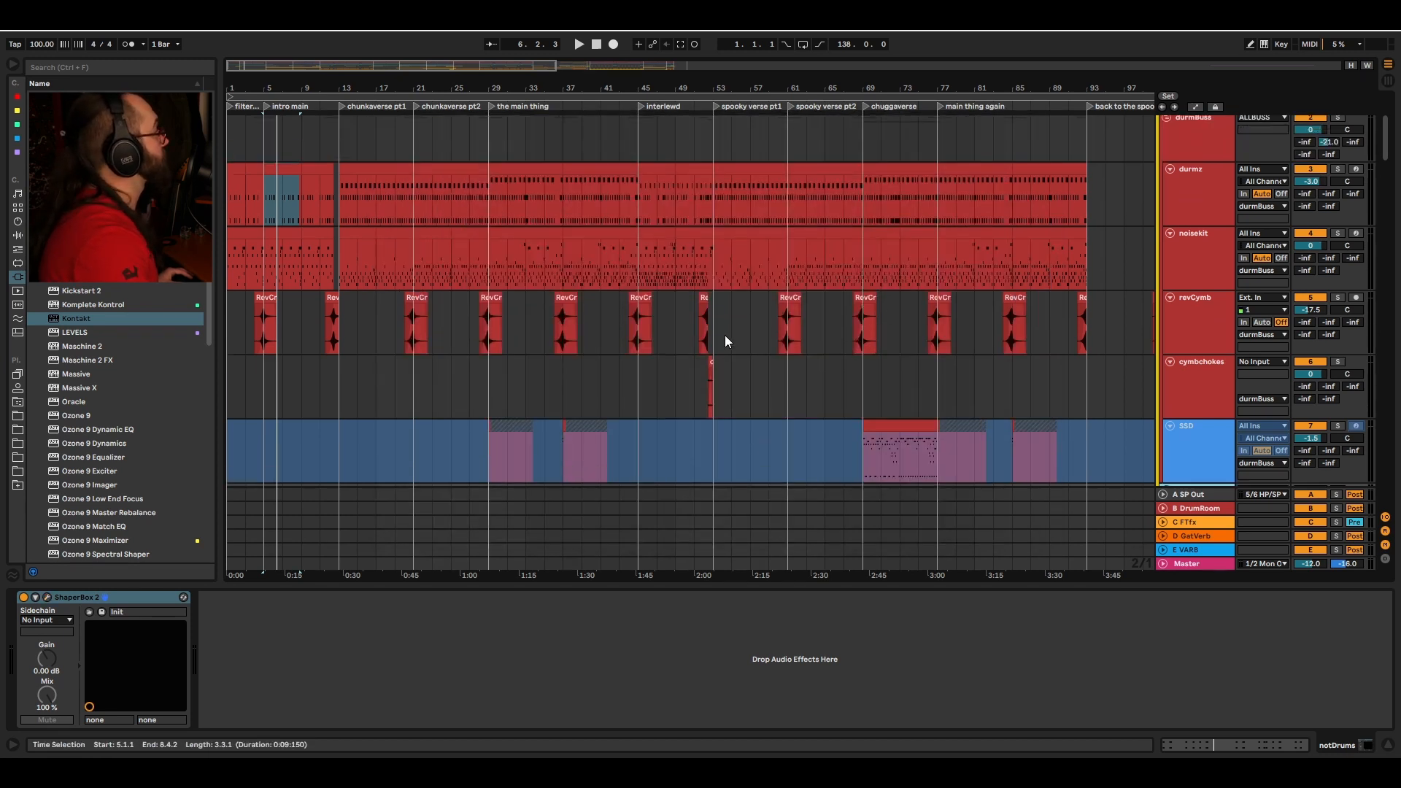
pyautogui.click(267, 218)
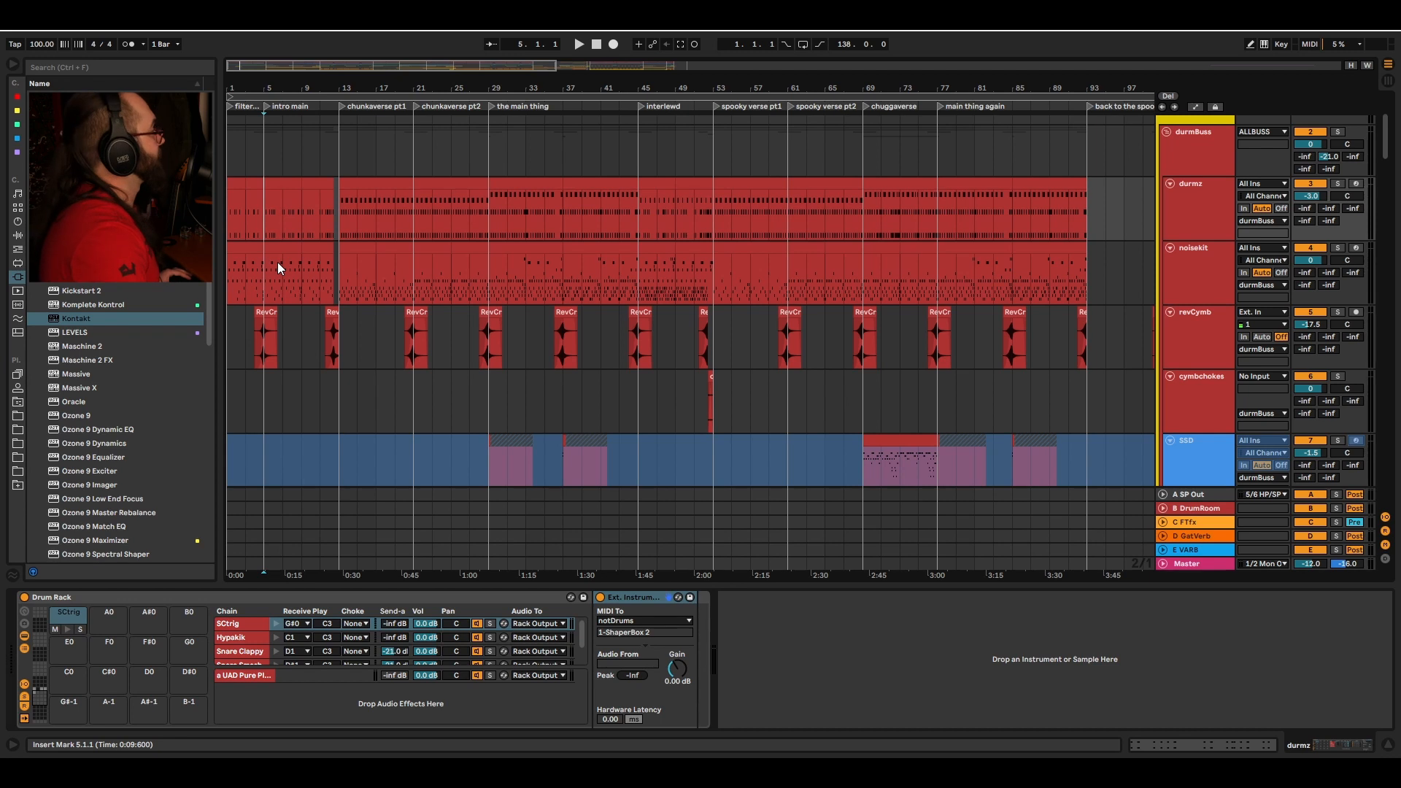
pyautogui.scroll(-1, 308, 274)
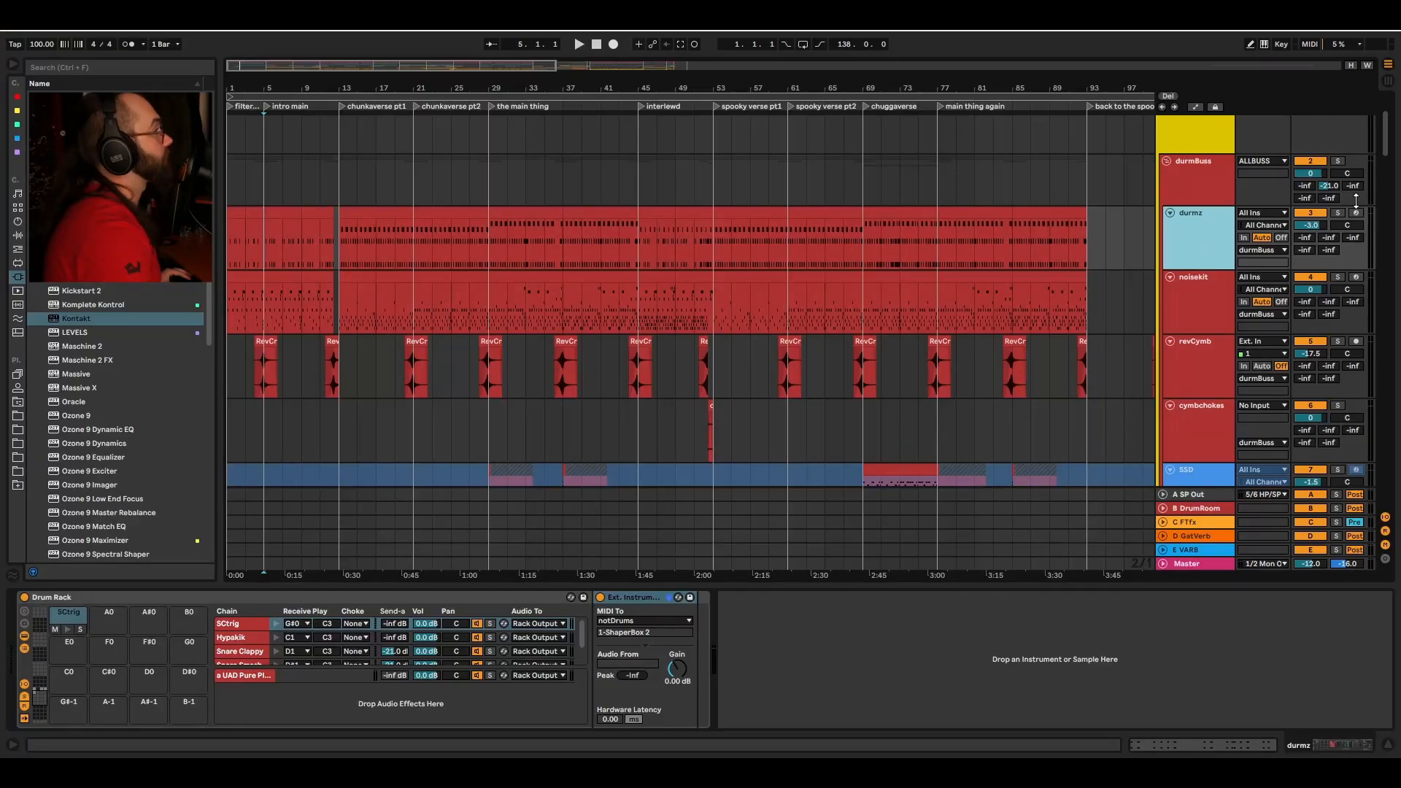
pyautogui.click(1175, 171)
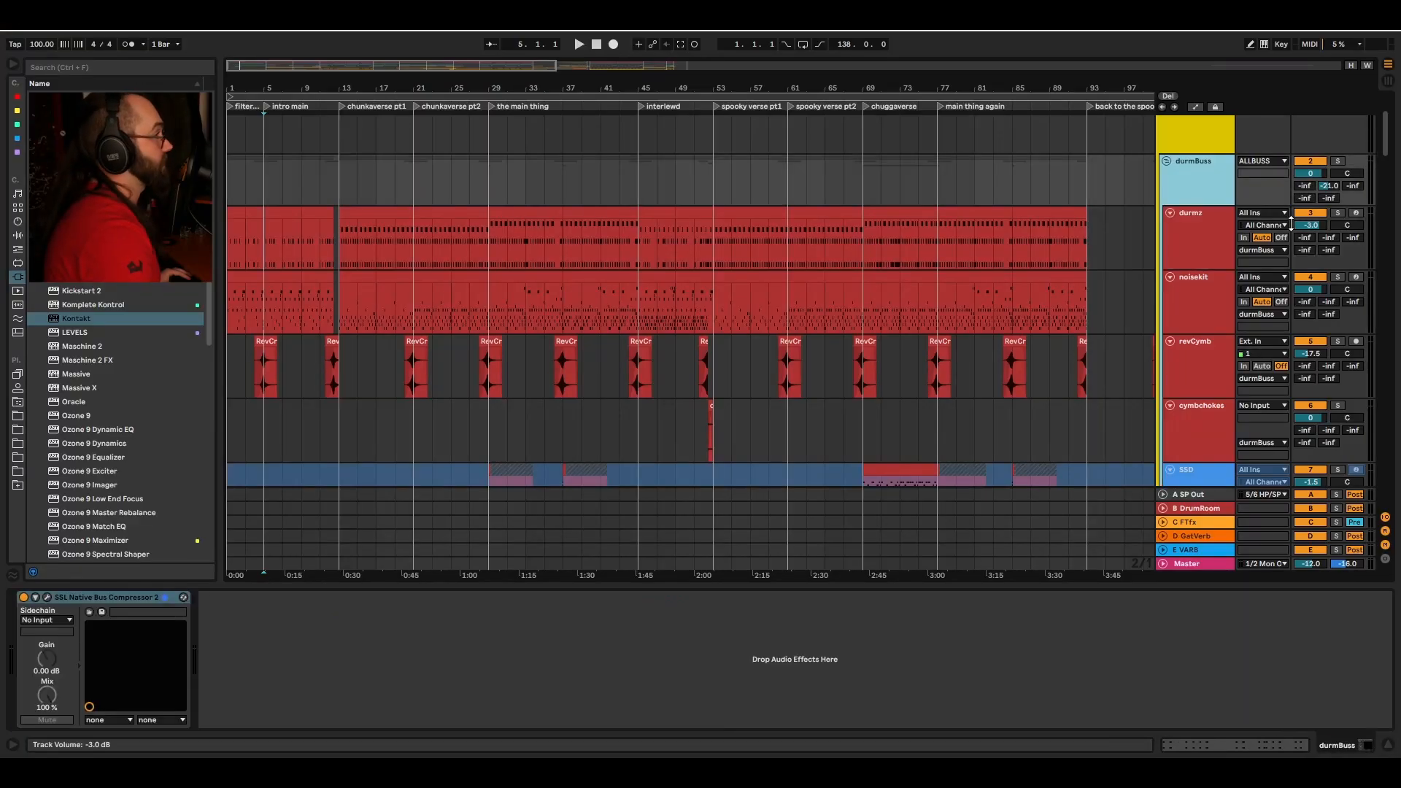
pyautogui.click(1211, 222)
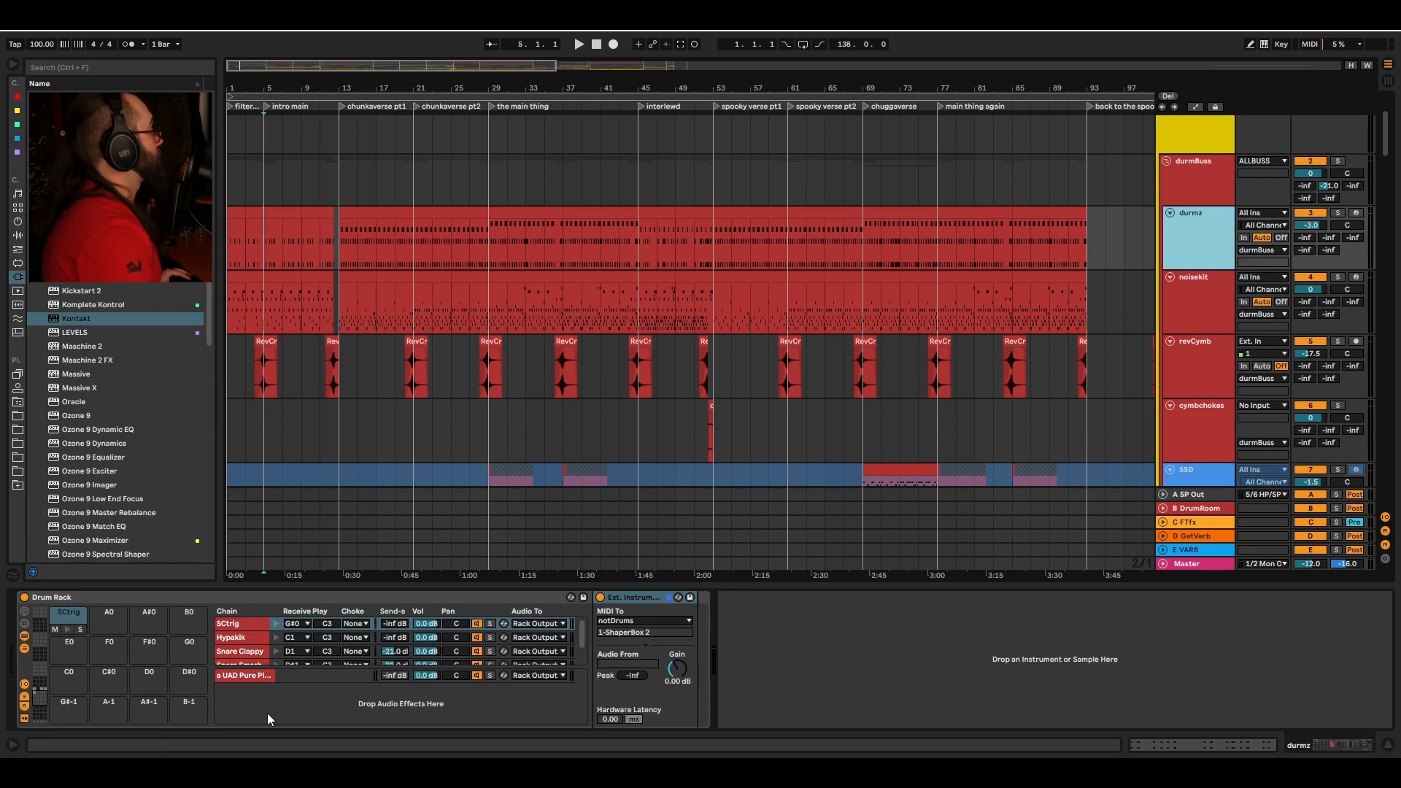
pyautogui.click(1208, 292)
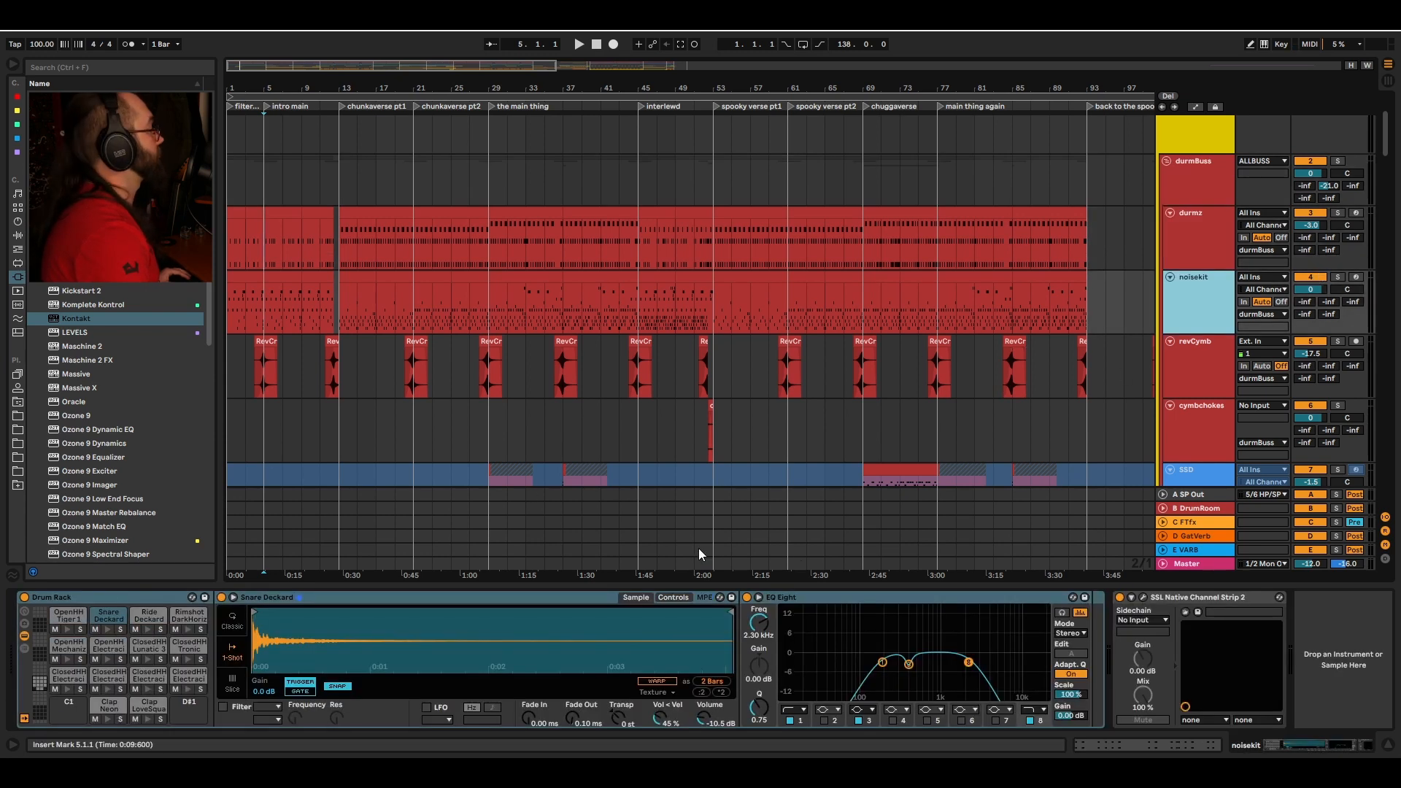
# Step: Audition the noisekit Drum Rack pads and select the closed hi-hat pads in turn
pyautogui.click(108, 718)
pyautogui.click(144, 721)
pyautogui.click(145, 689)
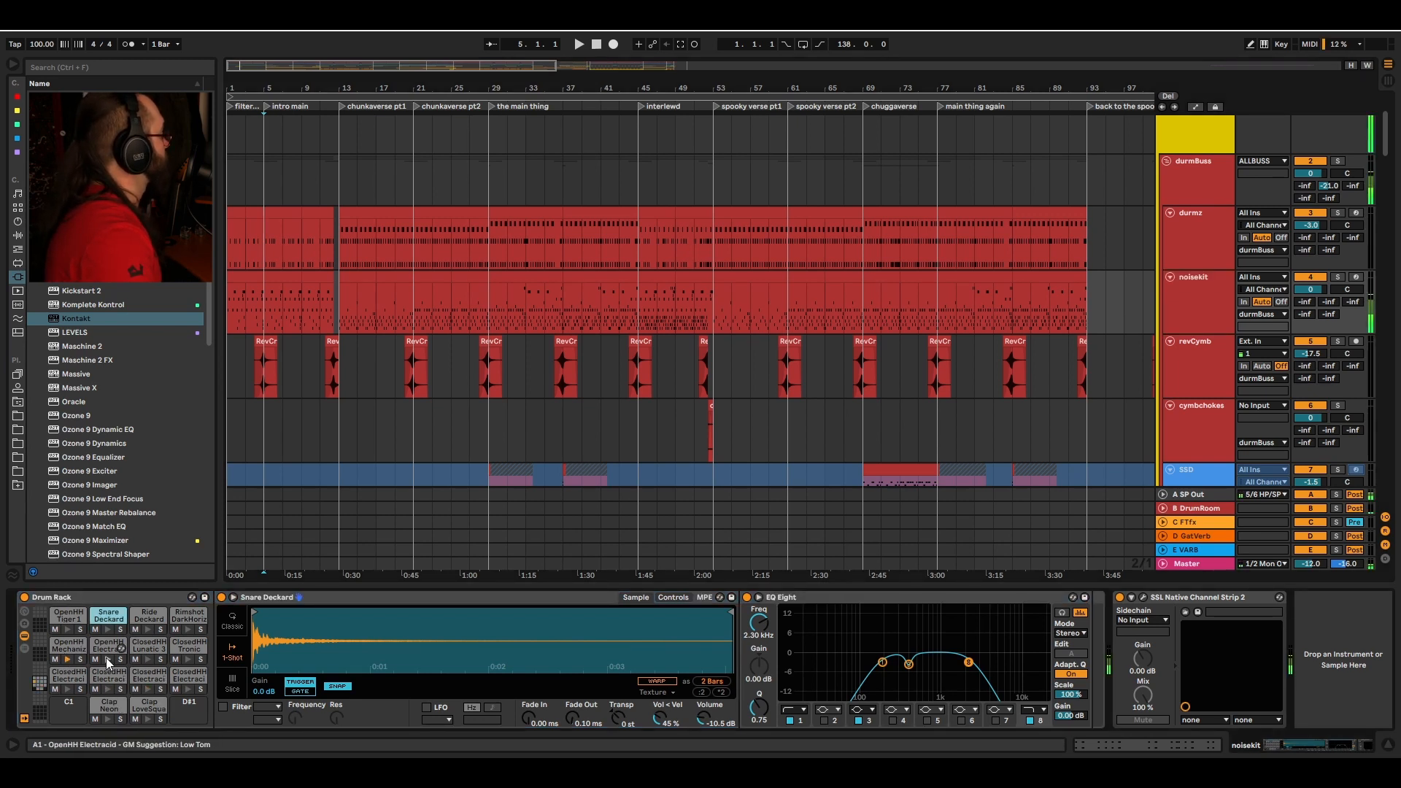
pyautogui.click(69, 675)
pyautogui.click(110, 675)
pyautogui.click(154, 675)
pyautogui.click(185, 674)
pyautogui.click(59, 675)
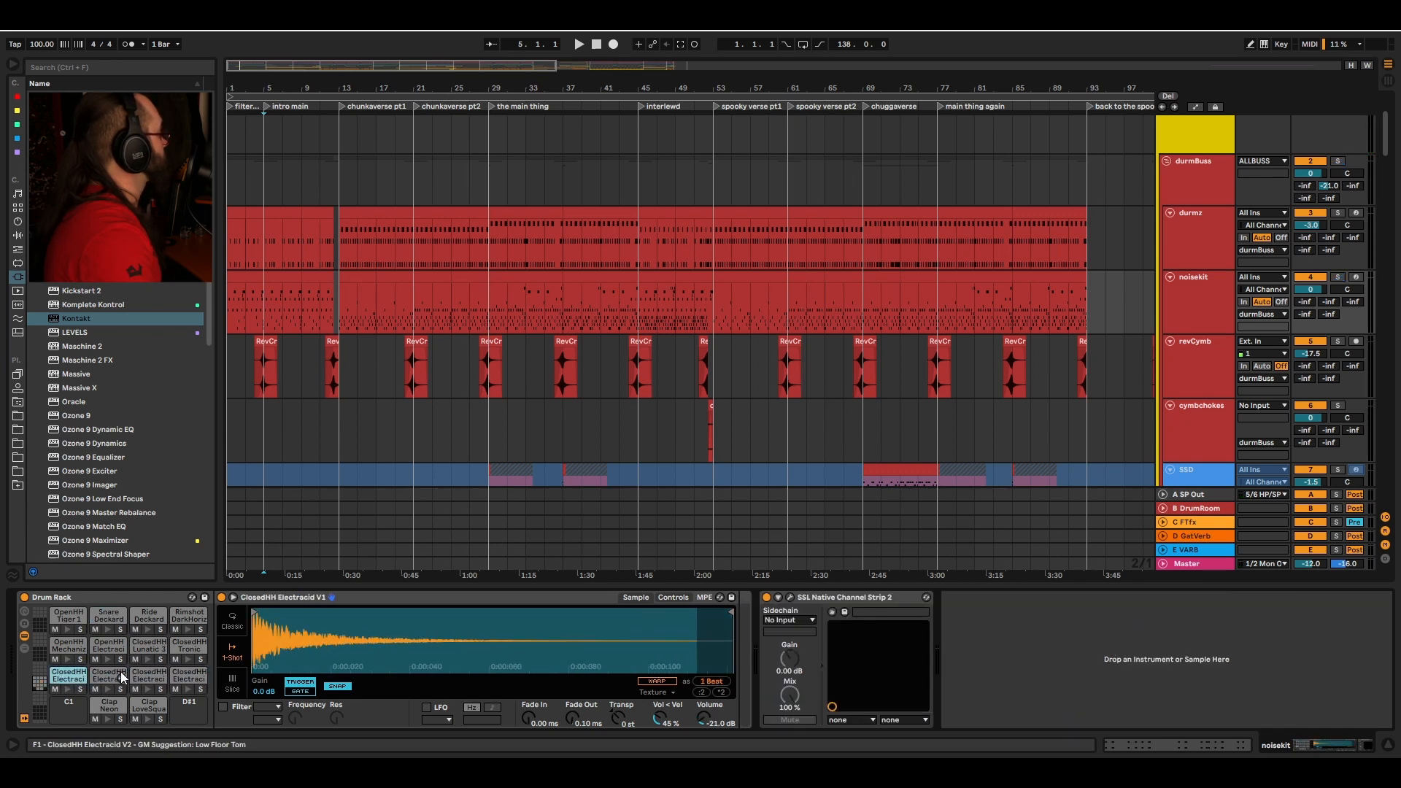
# Step: Audition the ClosedHH Electracid variations and view each Simpler's controls
pyautogui.click(69, 688)
pyautogui.click(105, 689)
pyautogui.click(145, 688)
pyautogui.click(186, 689)
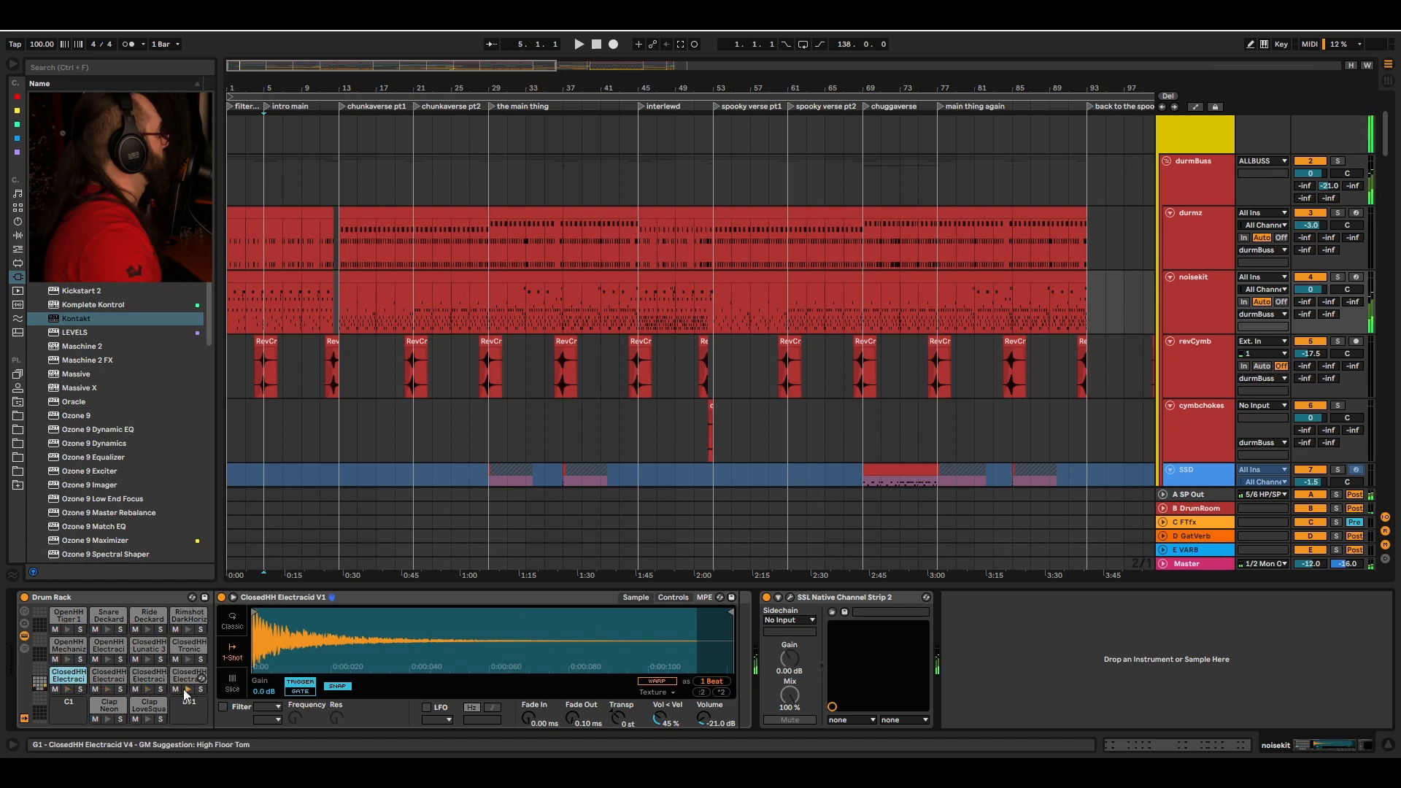
pyautogui.click(673, 598)
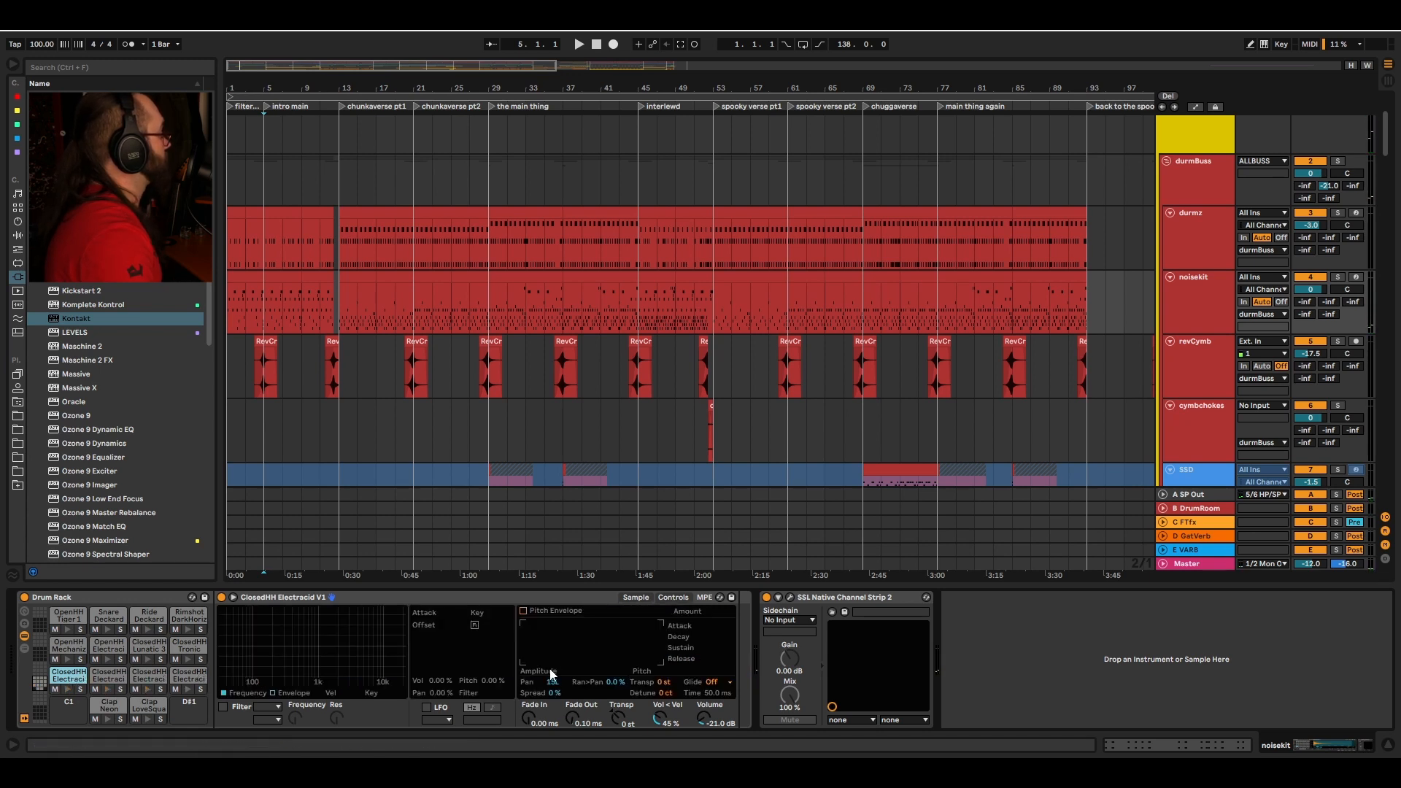
pyautogui.click(109, 676)
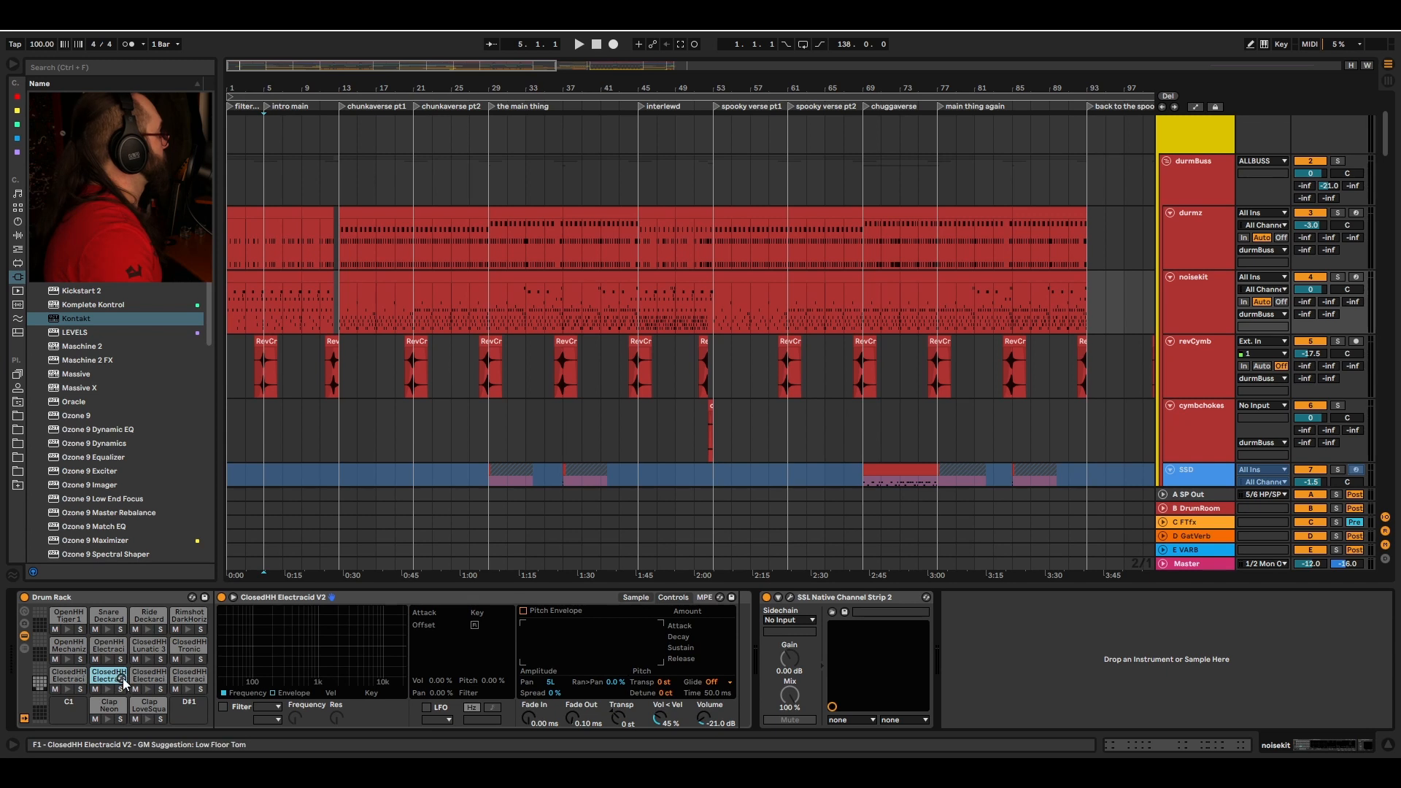
pyautogui.click(154, 677)
pyautogui.click(186, 677)
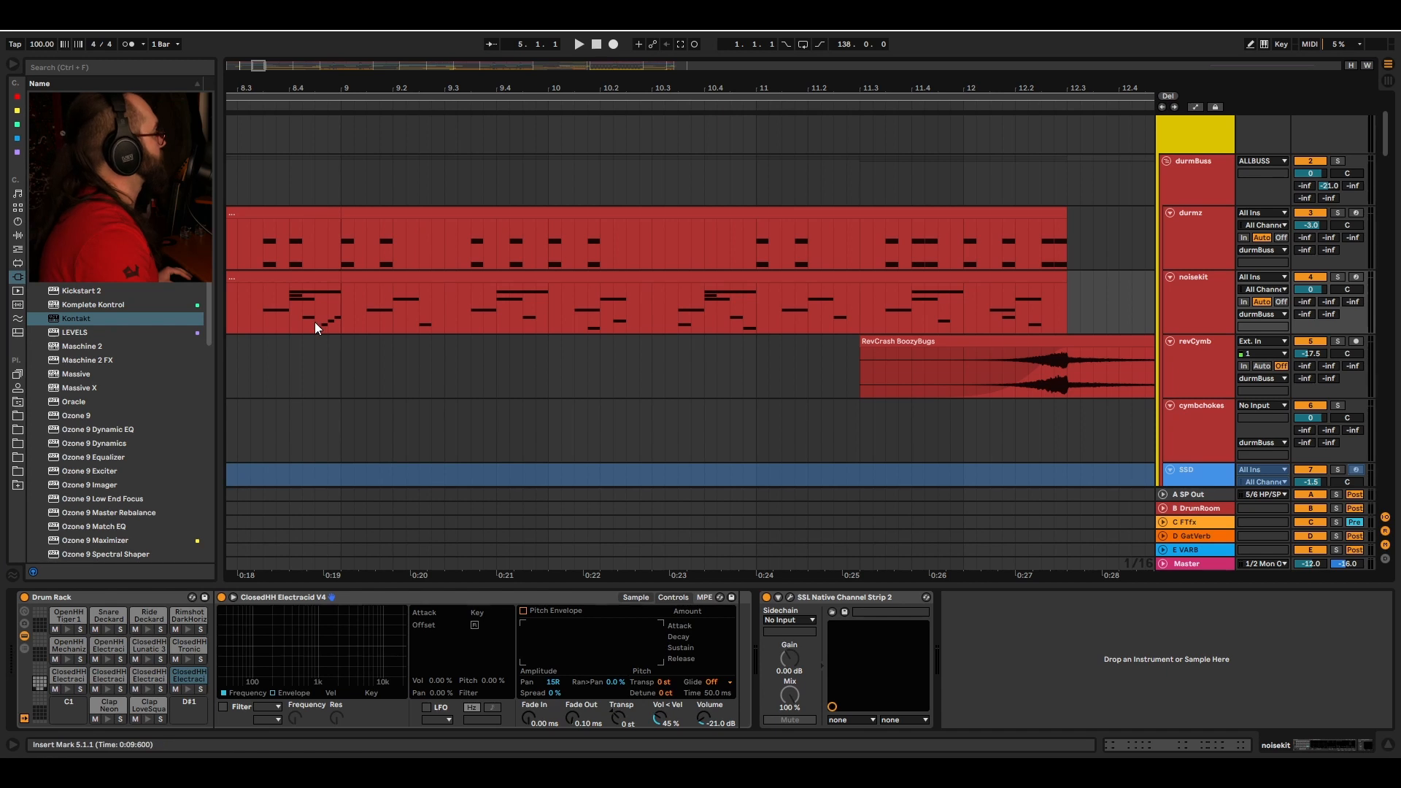
# Step: Solo the noisekit track and play it back from the intro
pyautogui.click(315, 324)
pyautogui.press('s')
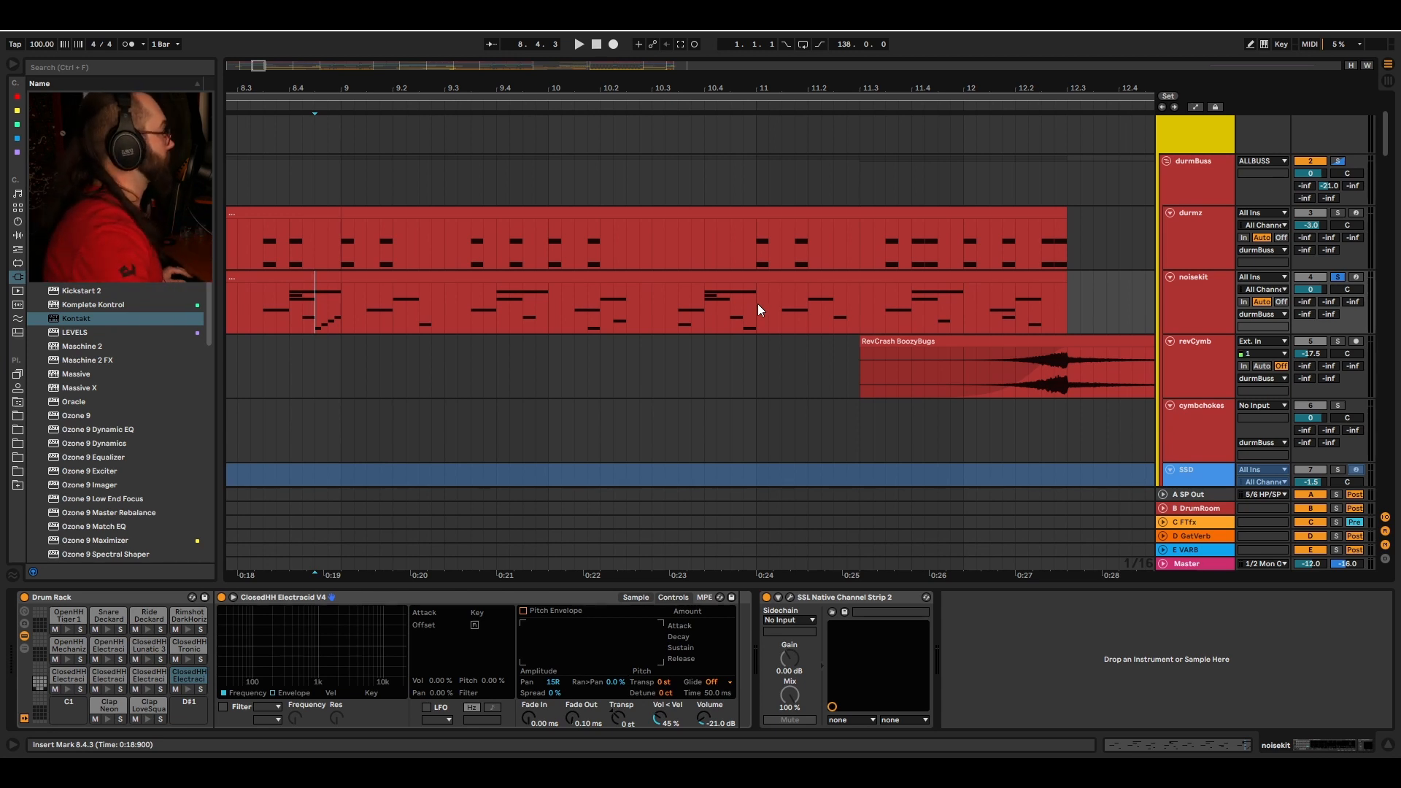
pyautogui.press('space')
pyautogui.press('space')
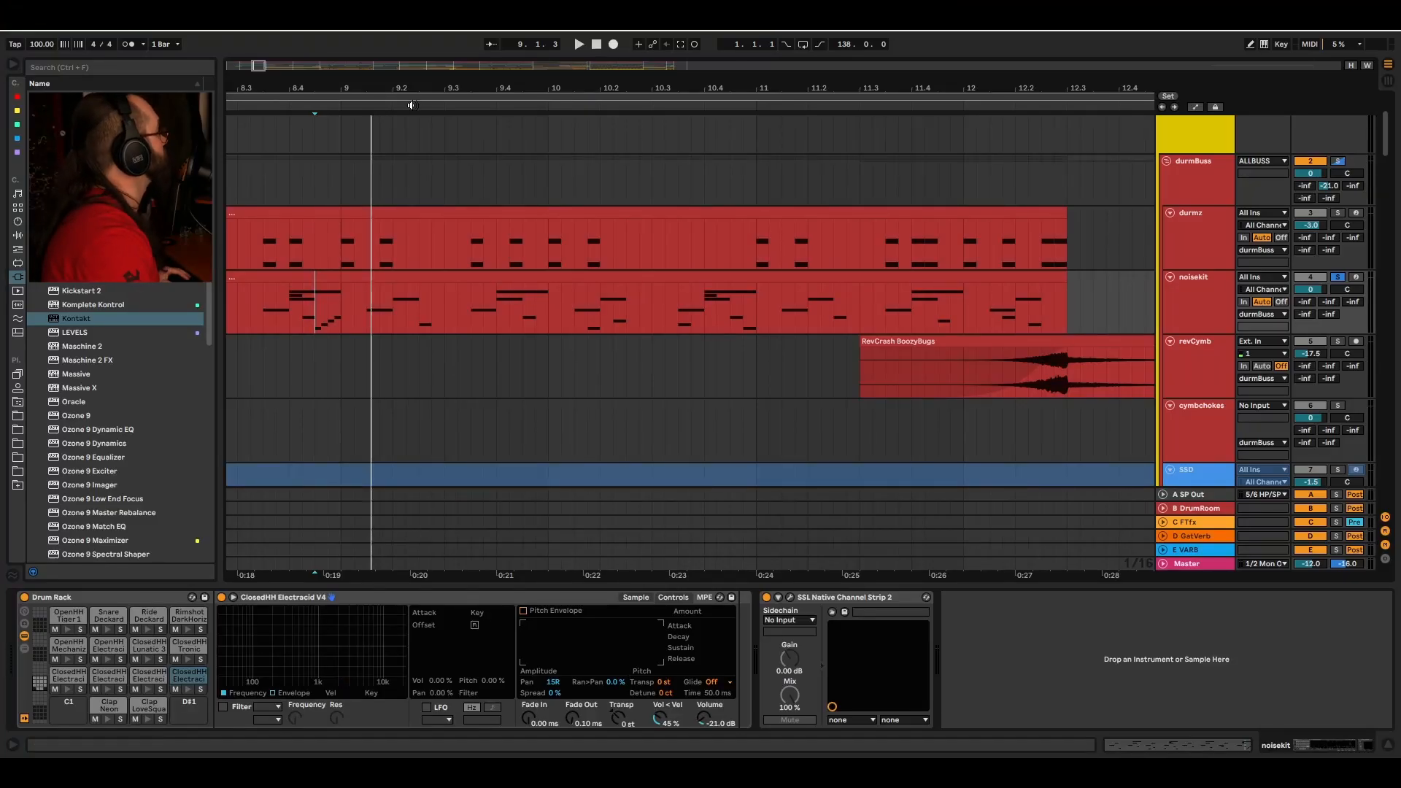
# Step: Examine the noisekit clip around the intro section and select the durmz track
pyautogui.moveTo(409, 89); pyautogui.dragTo(409, 51)
pyautogui.hscroll(-3, 510, 221)
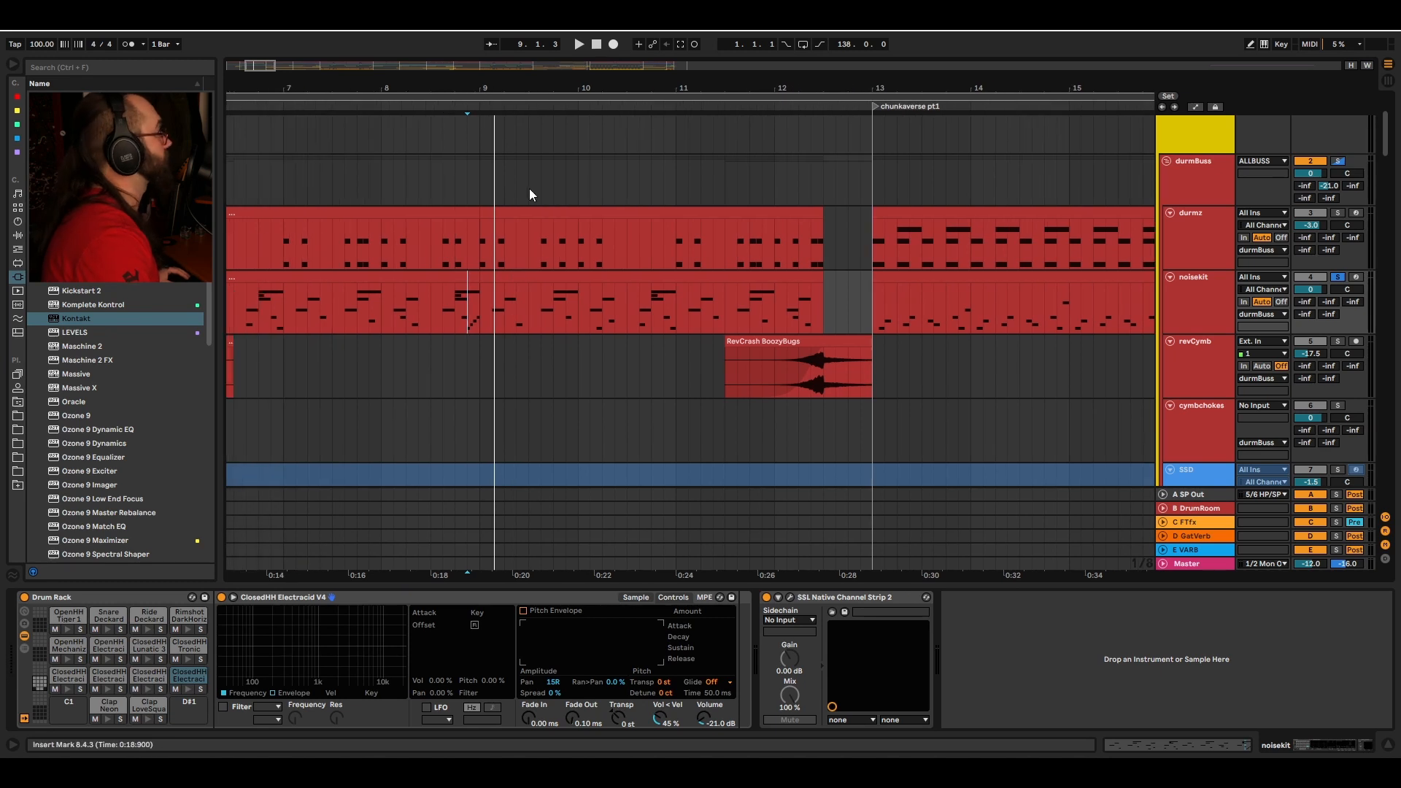
pyautogui.moveTo(500, 78); pyautogui.dragTo(411, 93)
pyautogui.click(325, 316)
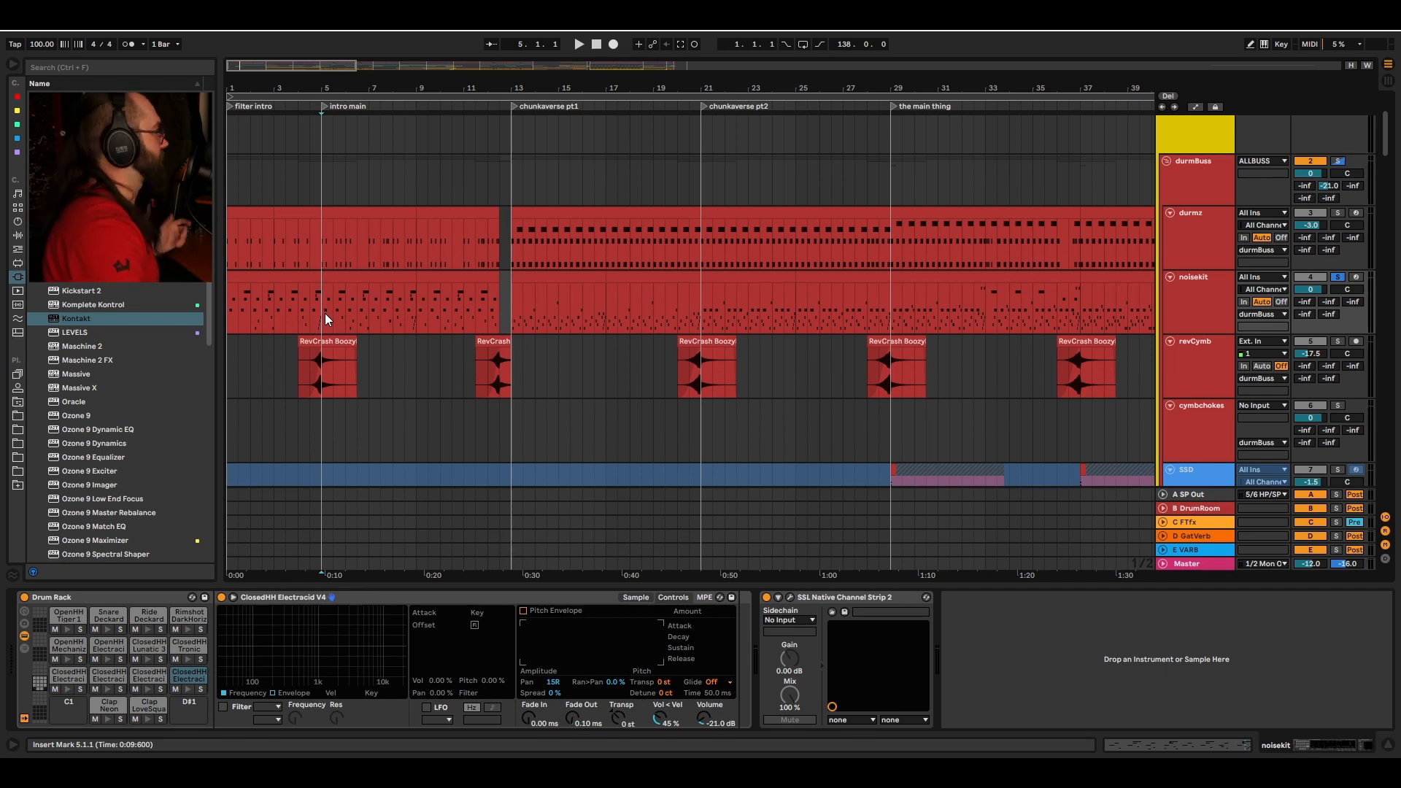
pyautogui.click(1194, 255)
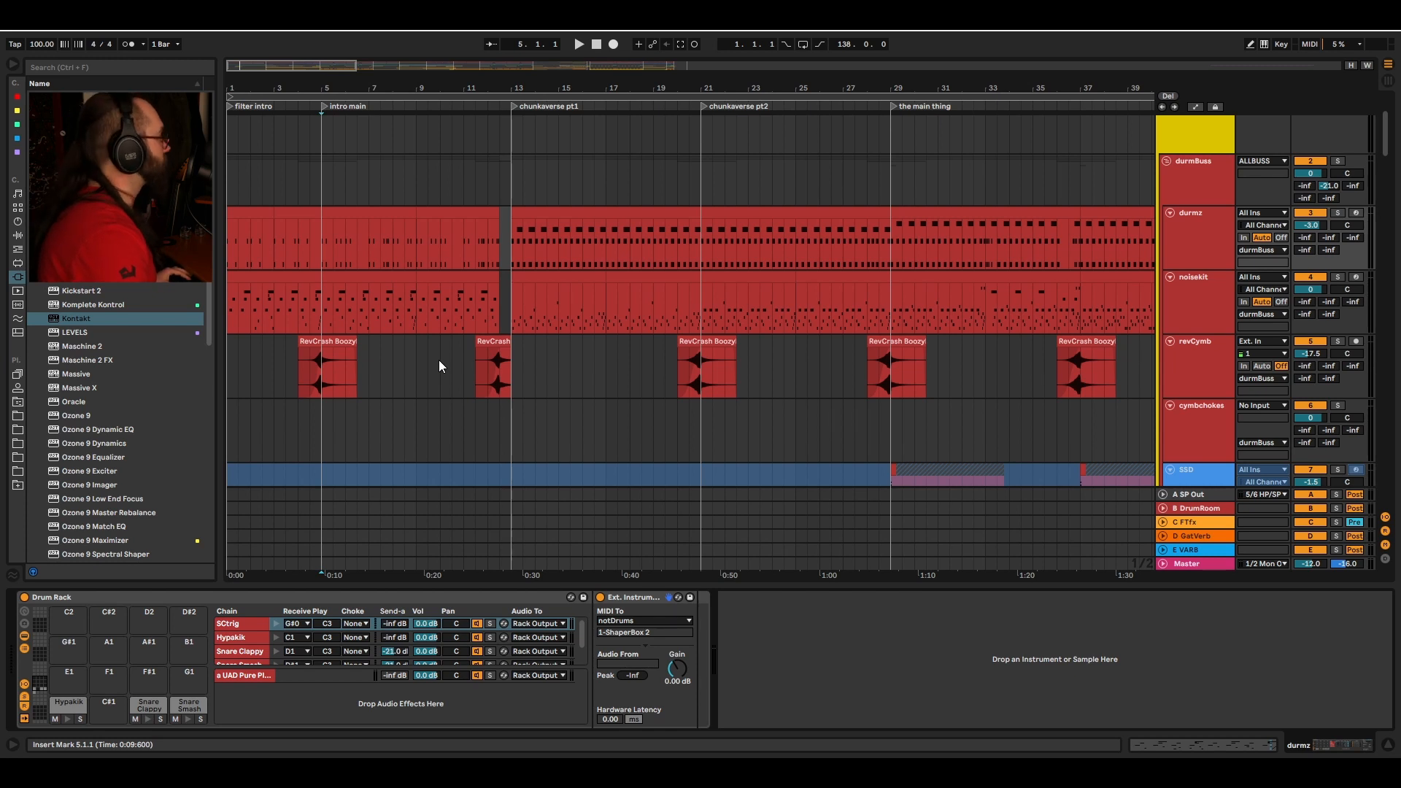
pyautogui.scroll(-1, 436, 360)
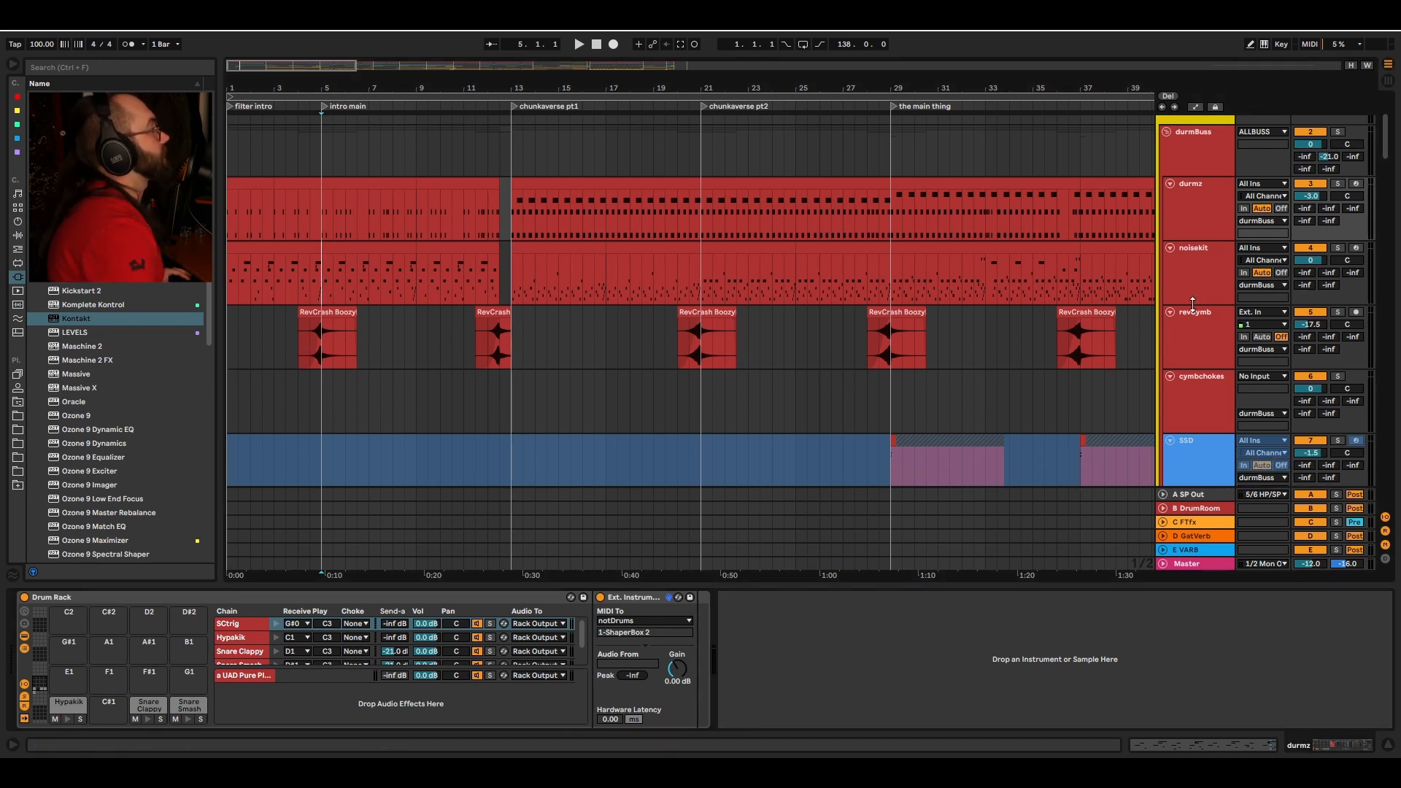
# Step: Select the noisekit, revCymb and cymbchokes tracks in turn to view their devices
pyautogui.click(1203, 273)
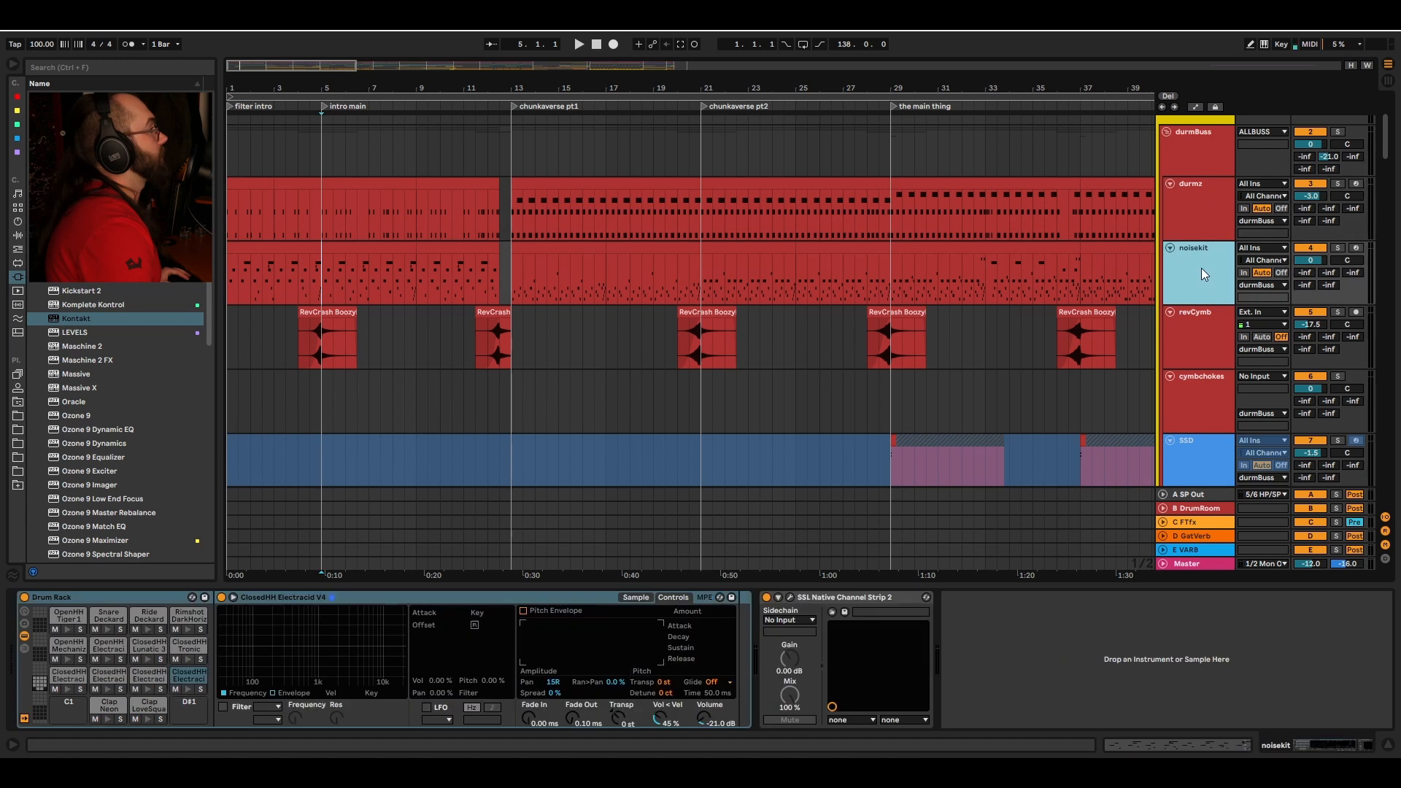
pyautogui.click(1200, 336)
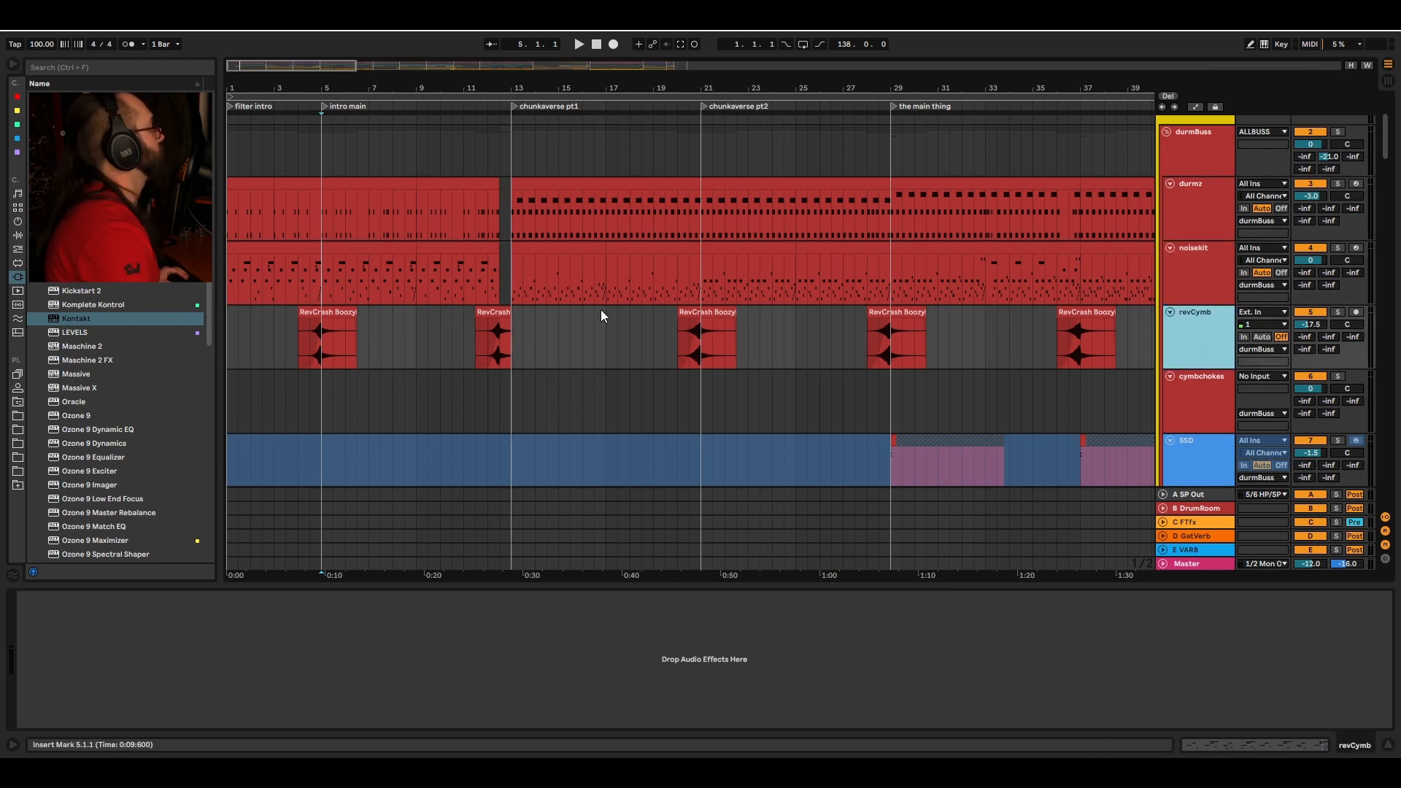
pyautogui.scroll(-2, 419, 378)
pyautogui.press('Down')
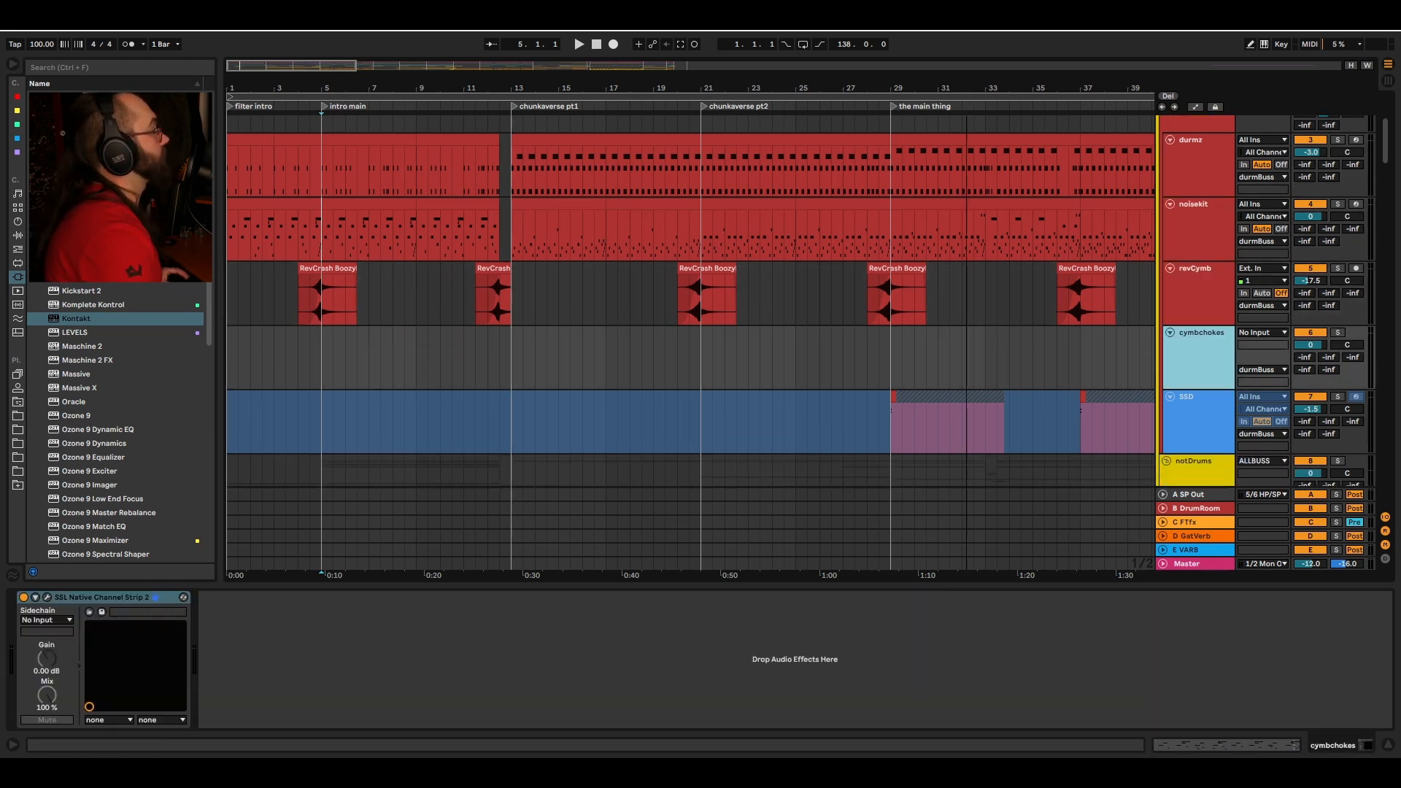
# Step: Play back the cymbchokes clip from around bar 52, just before spooky verse pt1
pyautogui.moveTo(518, 88); pyautogui.dragTo(518, 53)
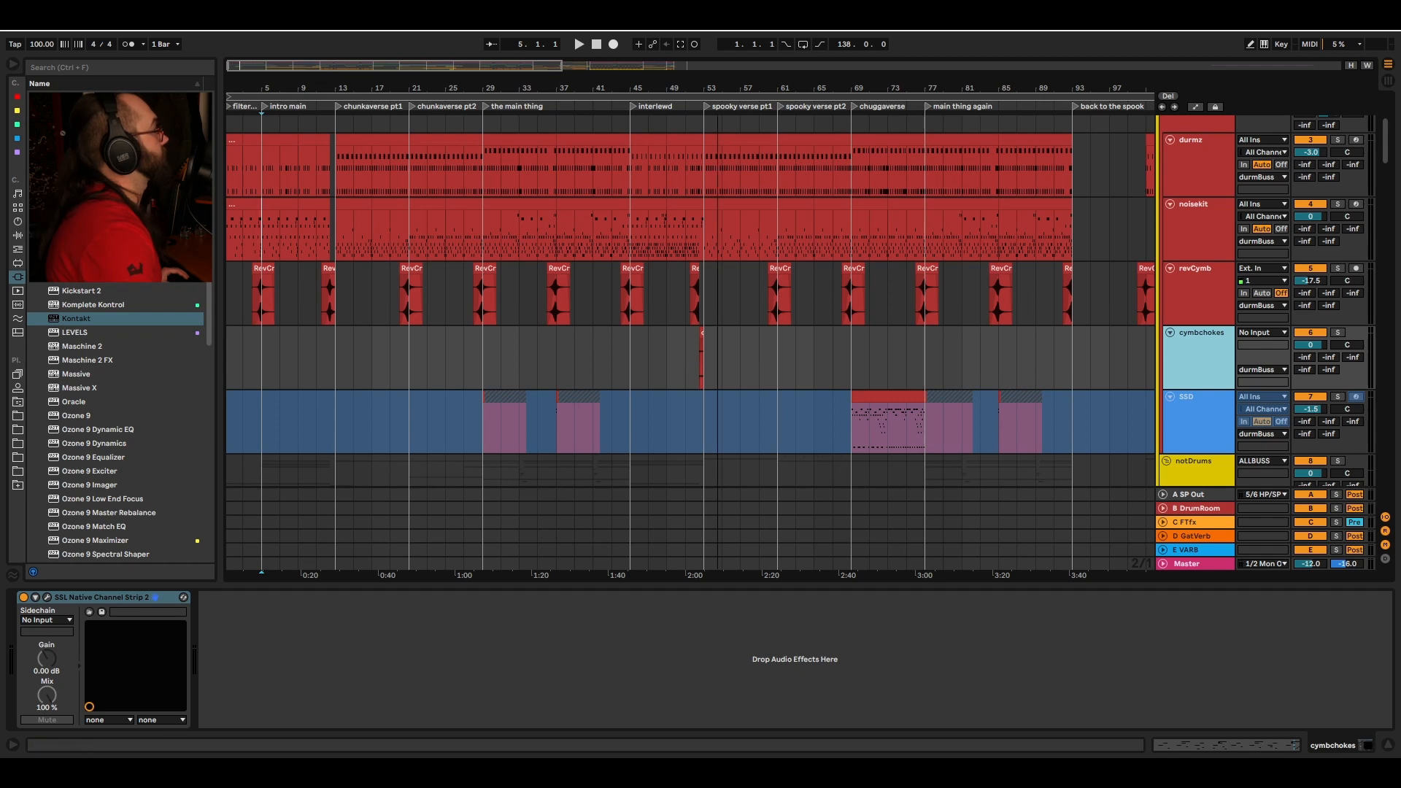
pyautogui.moveTo(718, 89); pyautogui.dragTo(718, 142)
pyautogui.click(588, 366)
pyautogui.press('space')
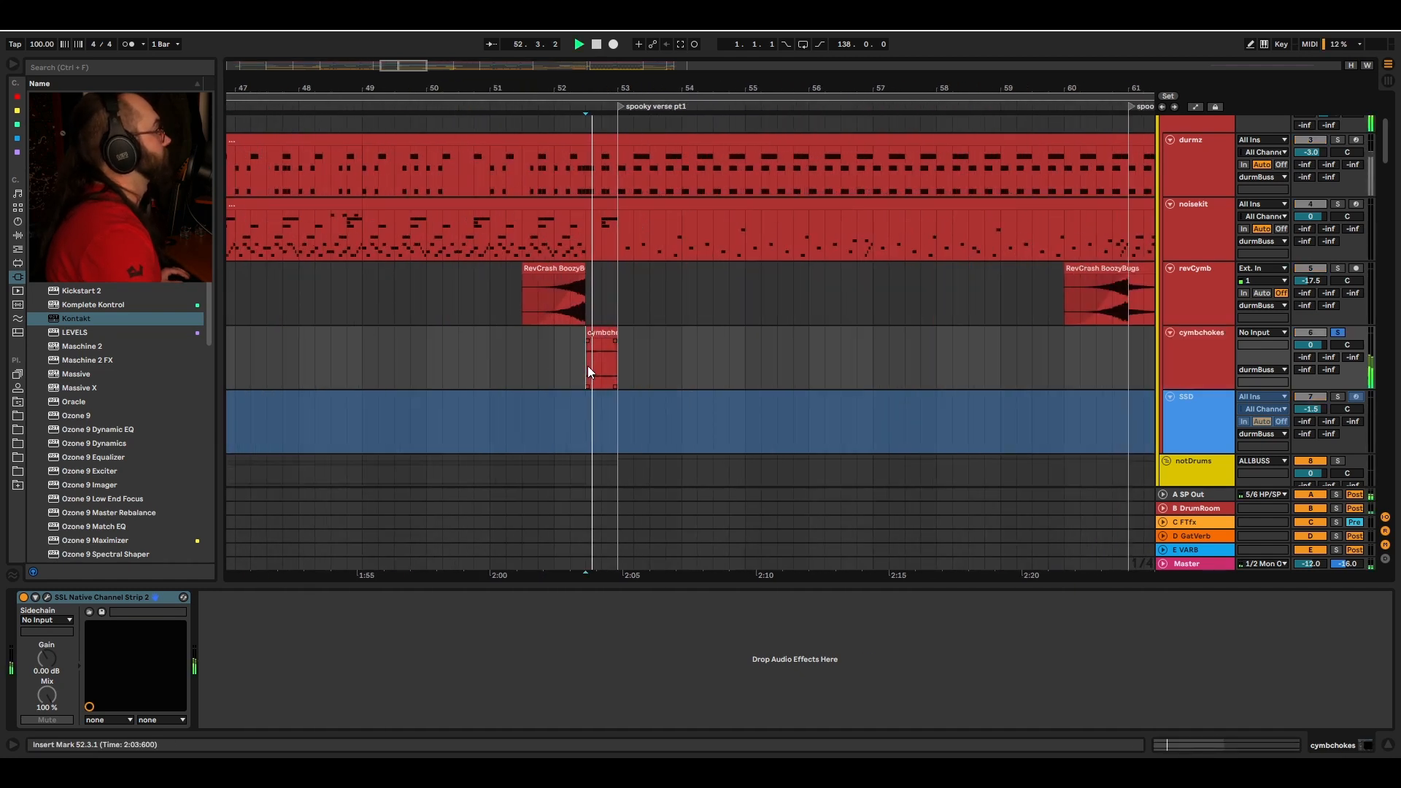
pyautogui.press('space')
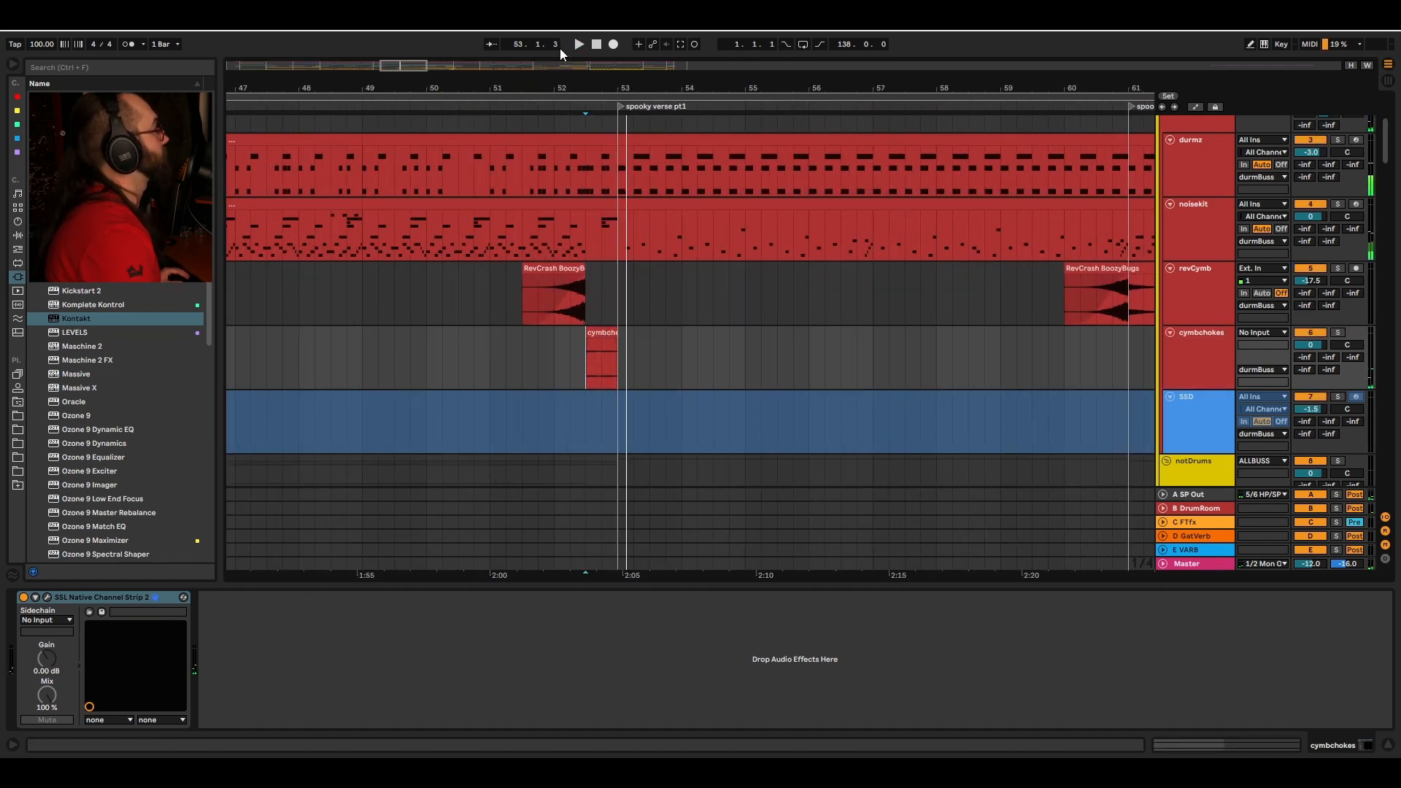
# Step: Select the SSD track and play the arrangement from bar 110 in the biggun section
pyautogui.moveTo(555, 88); pyautogui.dragTo(555, 44)
pyautogui.click(1172, 416)
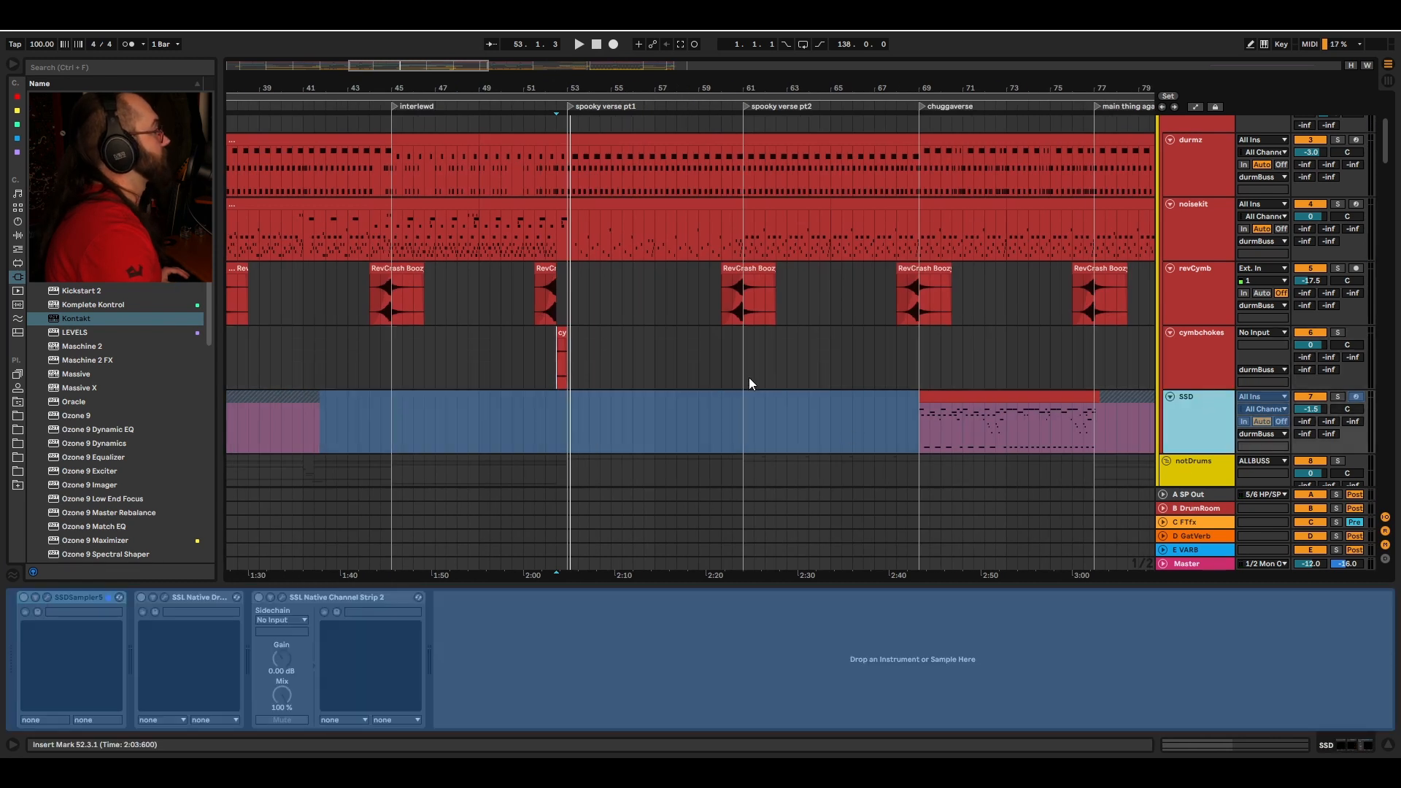
pyautogui.hscroll(3, 764, 383)
pyautogui.click(876, 438)
pyautogui.hscroll(6, 852, 381)
pyautogui.scroll(-2, 856, 377)
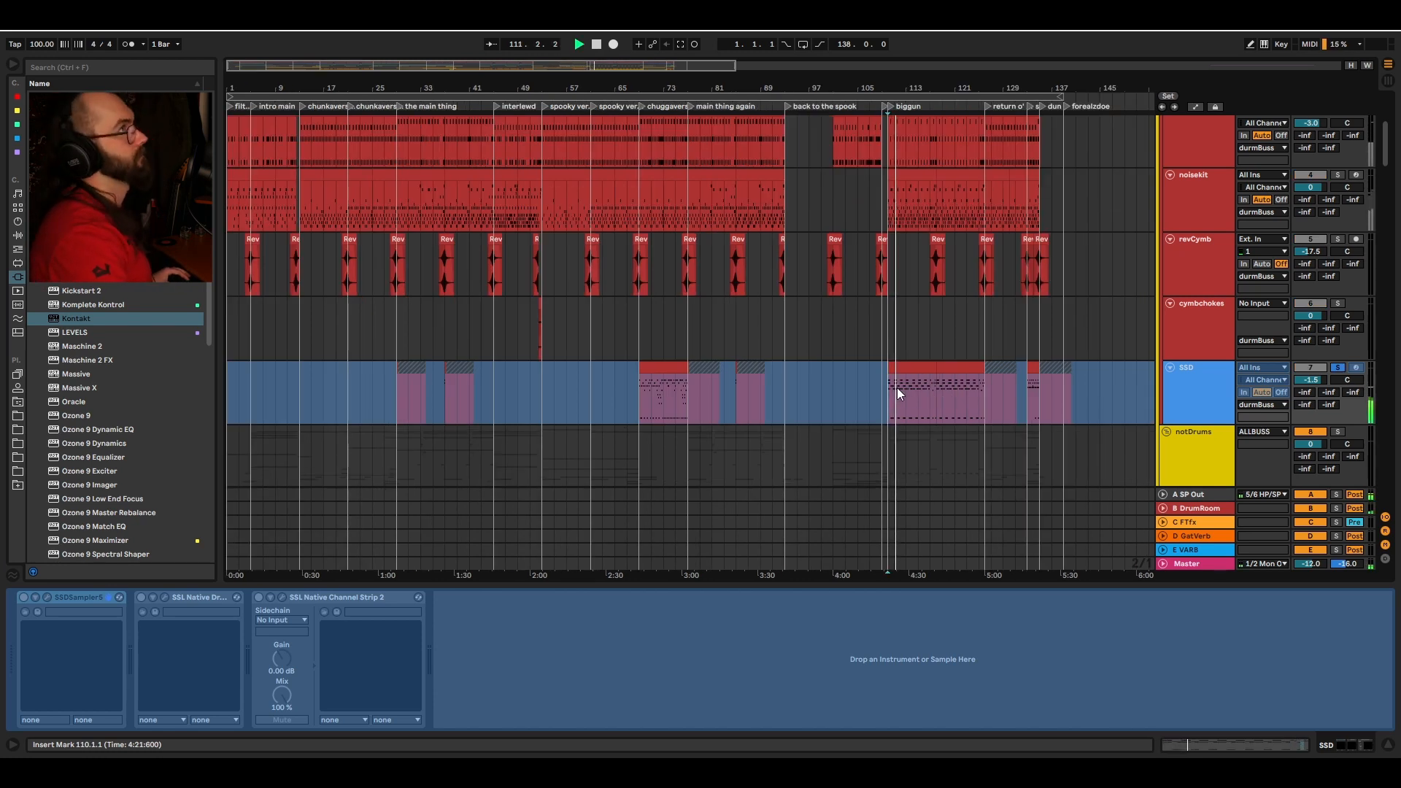
pyautogui.press('space')
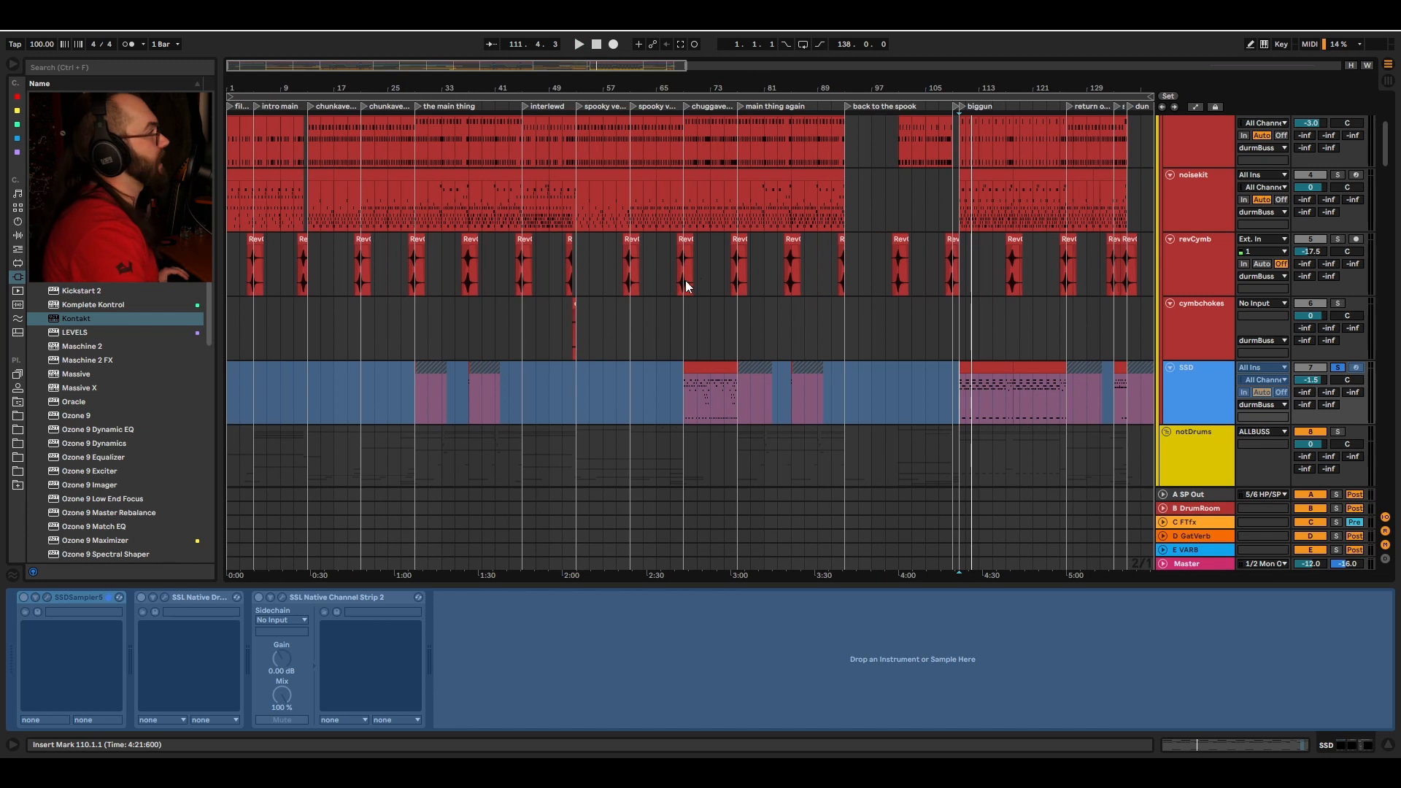
pyautogui.scroll(2, 604, 346)
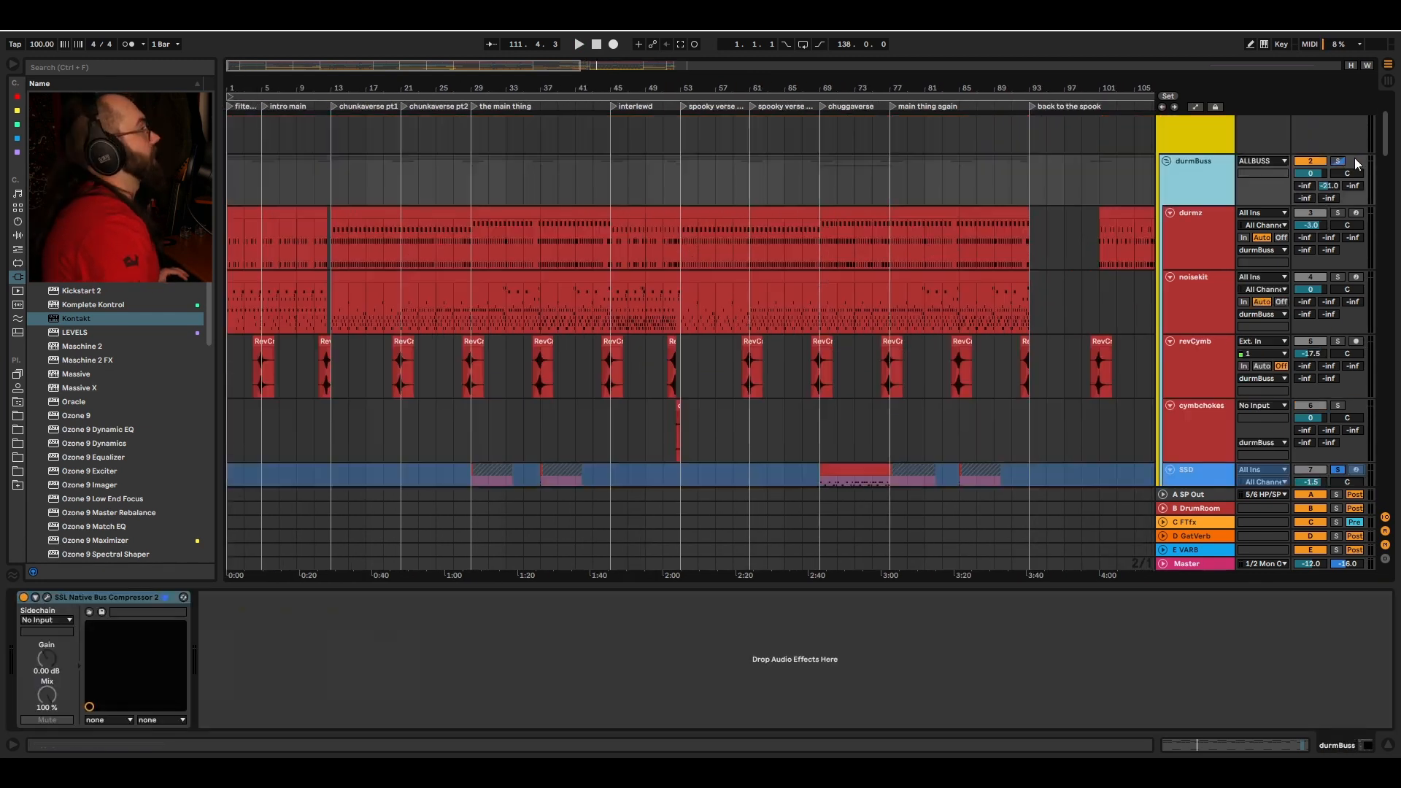
# Step: Solo the durmBuss group and inspect the DrumRoom return's Fat Drum Studio reverb and EQ Eight
pyautogui.click(1338, 161)
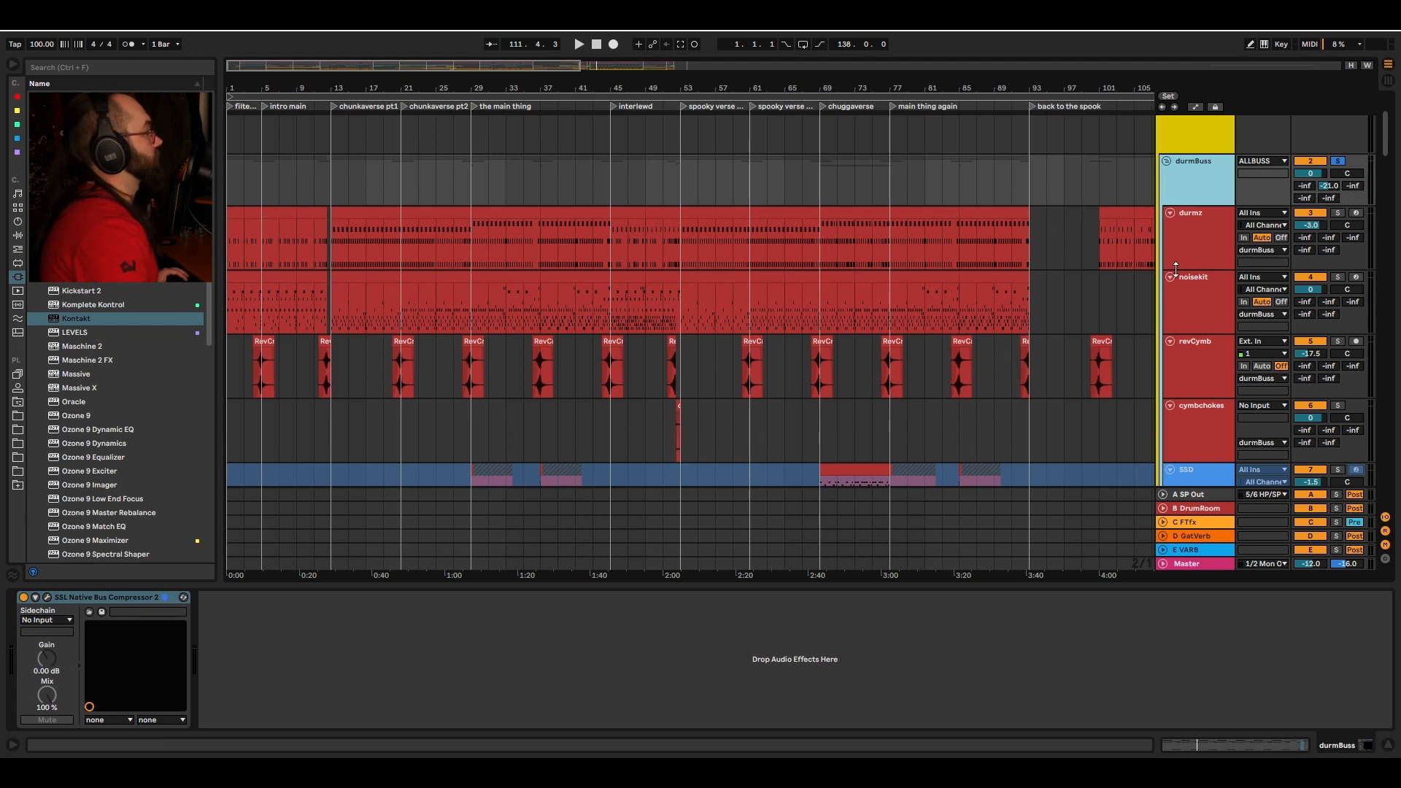
pyautogui.click(1197, 511)
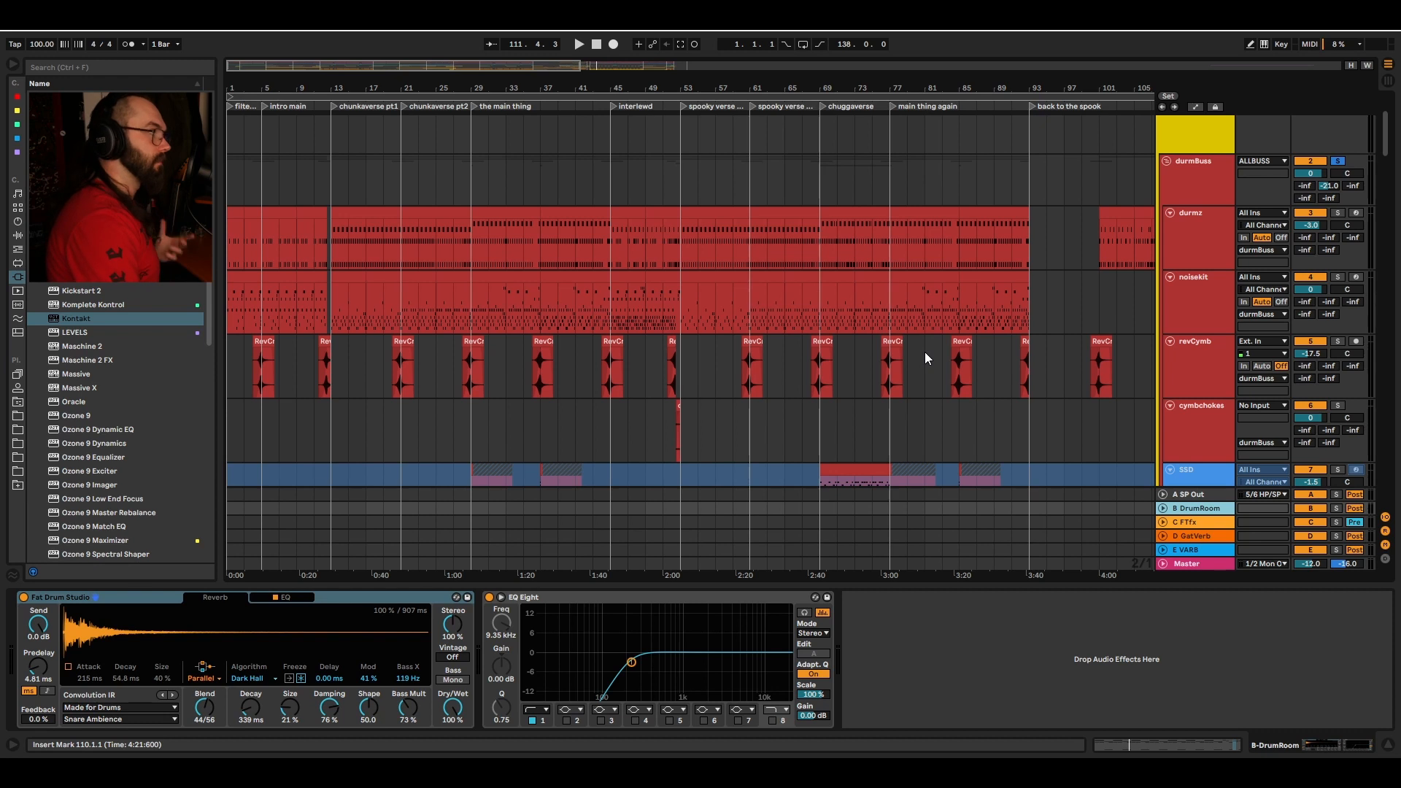
# Step: Play back the durmz drums from bar 45 in the interlewd section
pyautogui.click(469, 235)
pyautogui.press('space')
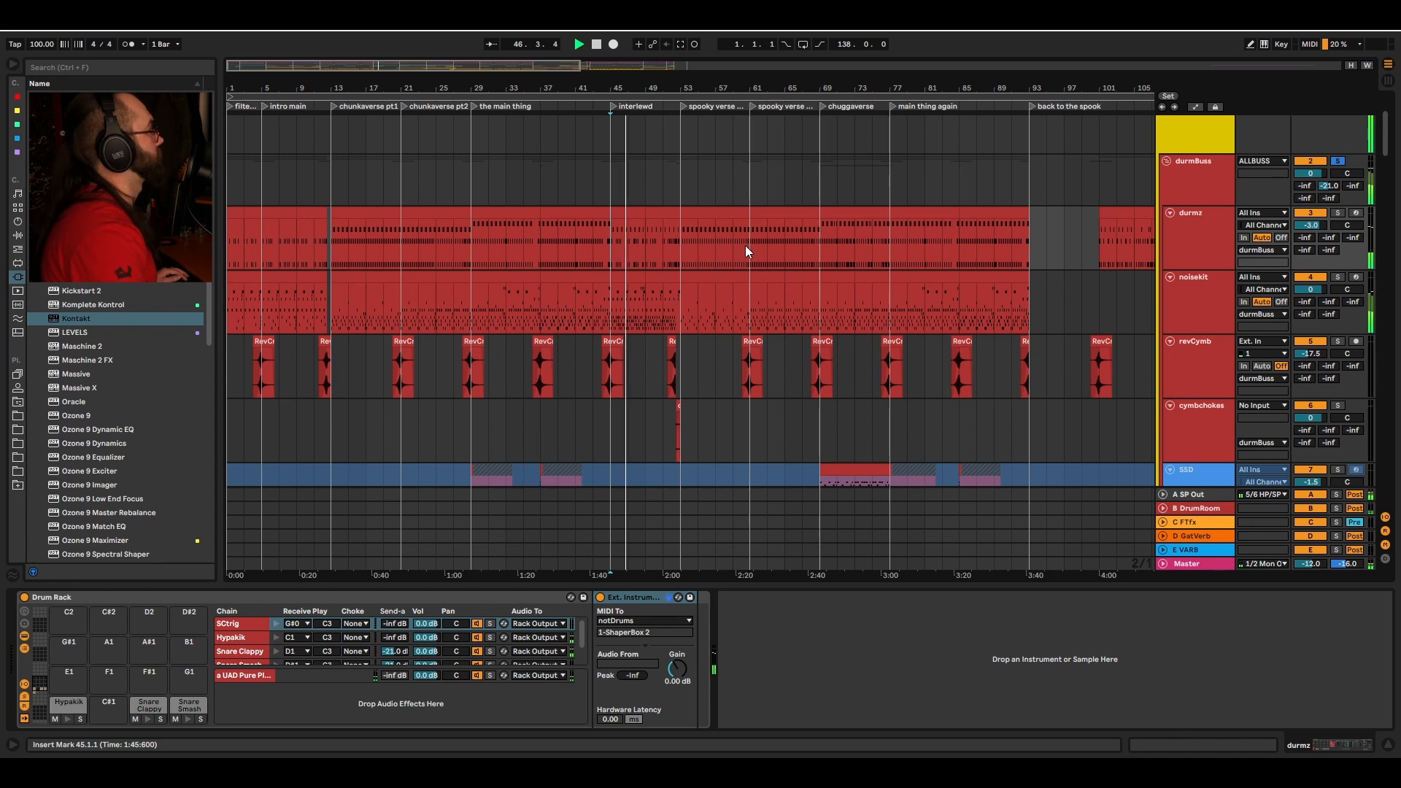
# Step: Select the chunkbass track and open its DUNE 3 synth window
pyautogui.click(826, 257)
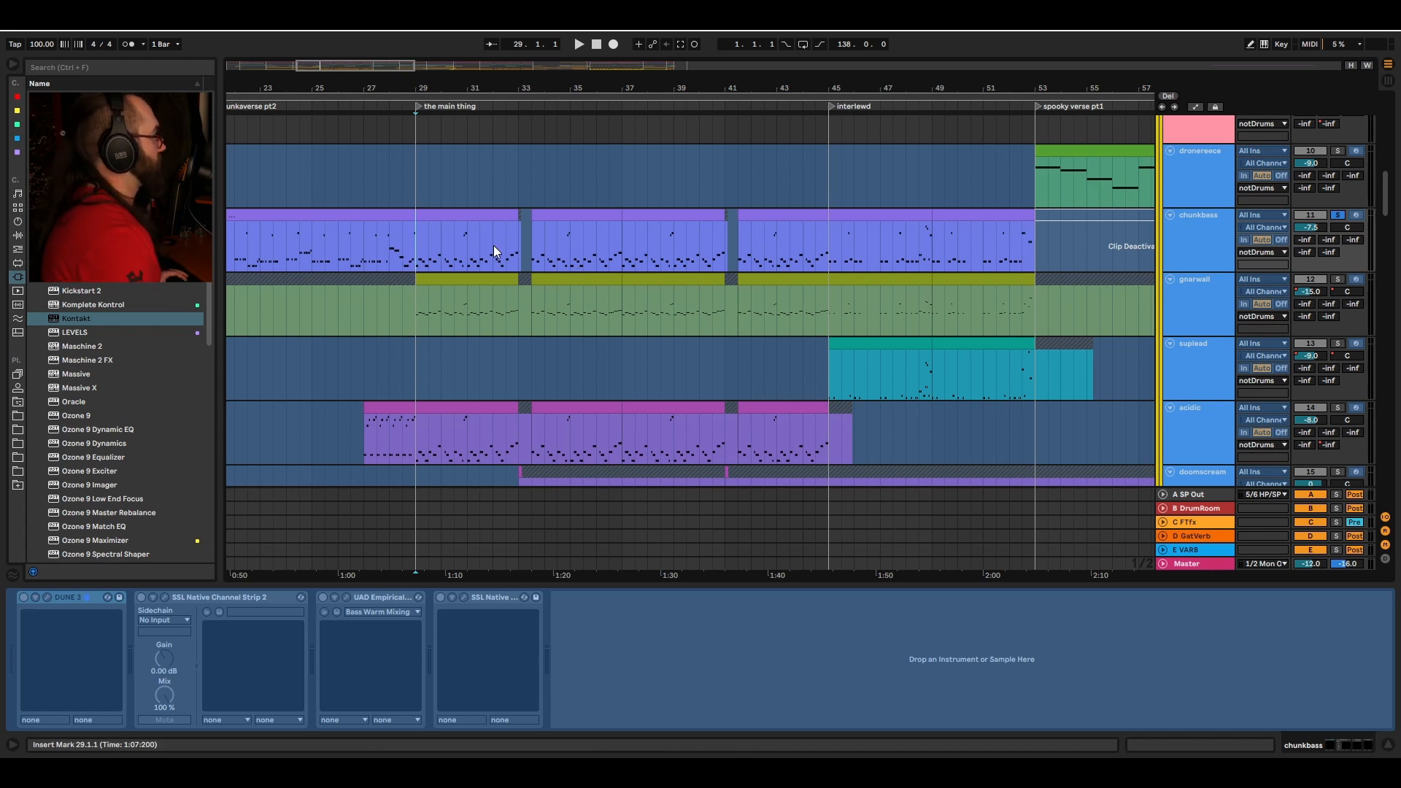
pyautogui.click(1192, 230)
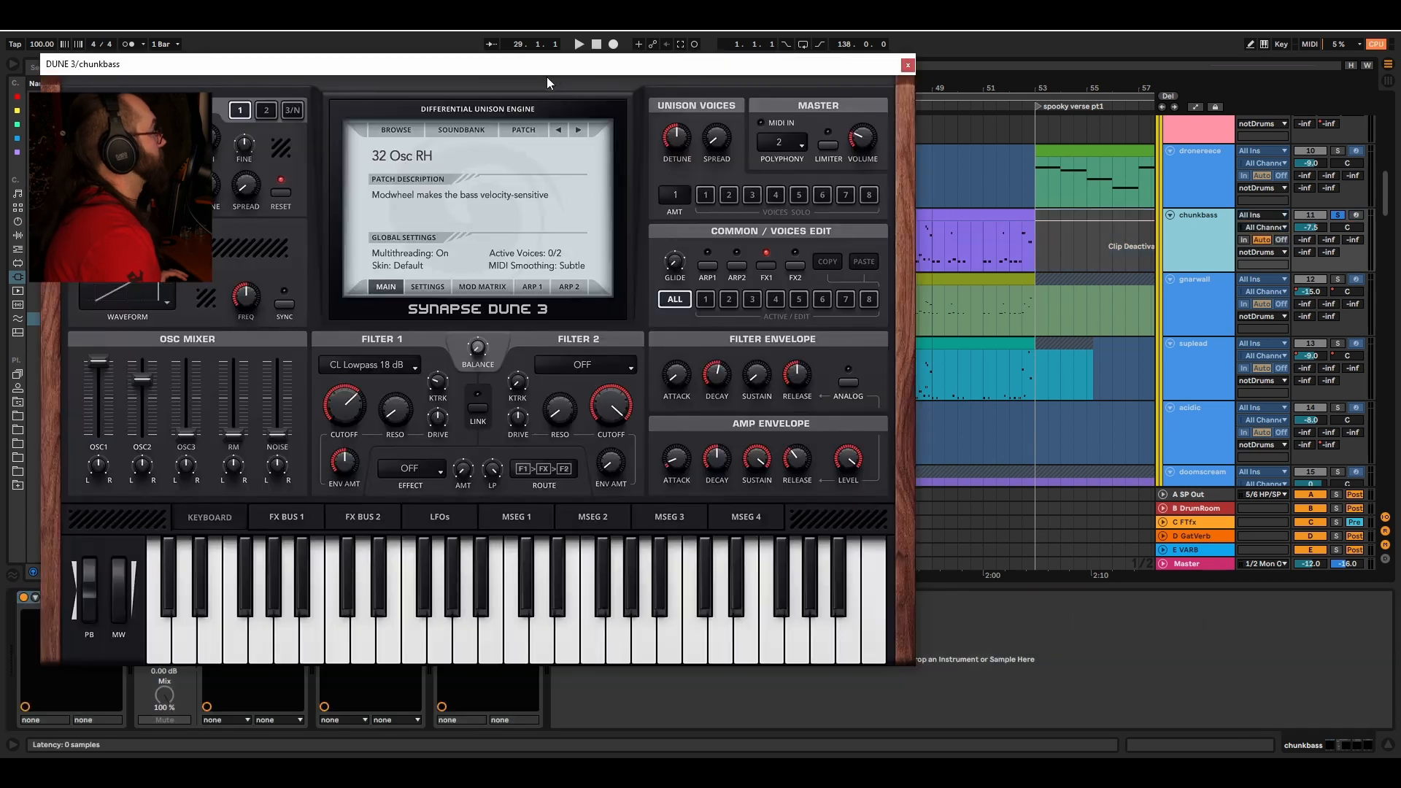
pyautogui.moveTo(537, 73); pyautogui.dragTo(778, 102)
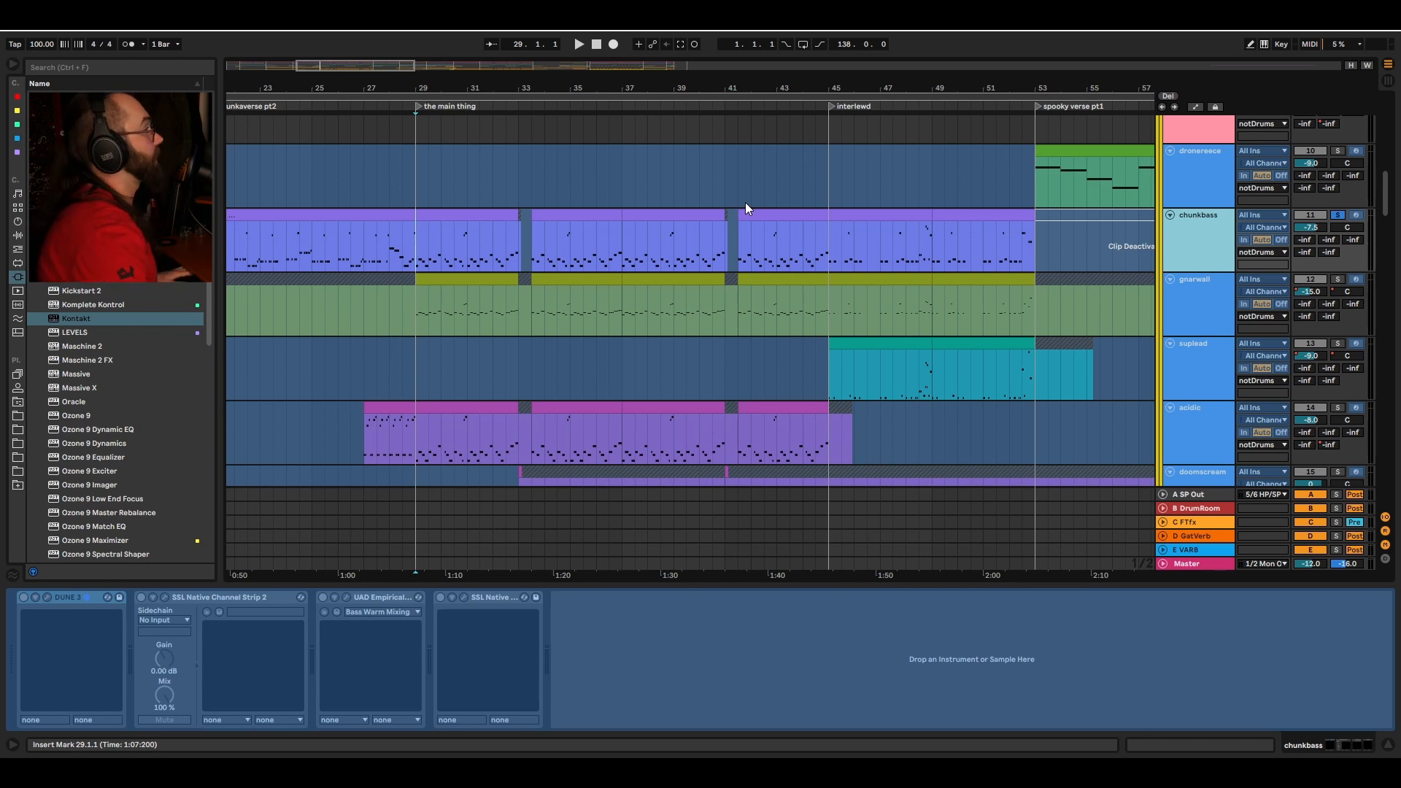
# Step: Play the chunkbass track from bar 13 at the start of chunkverse pt1
pyautogui.press('space')
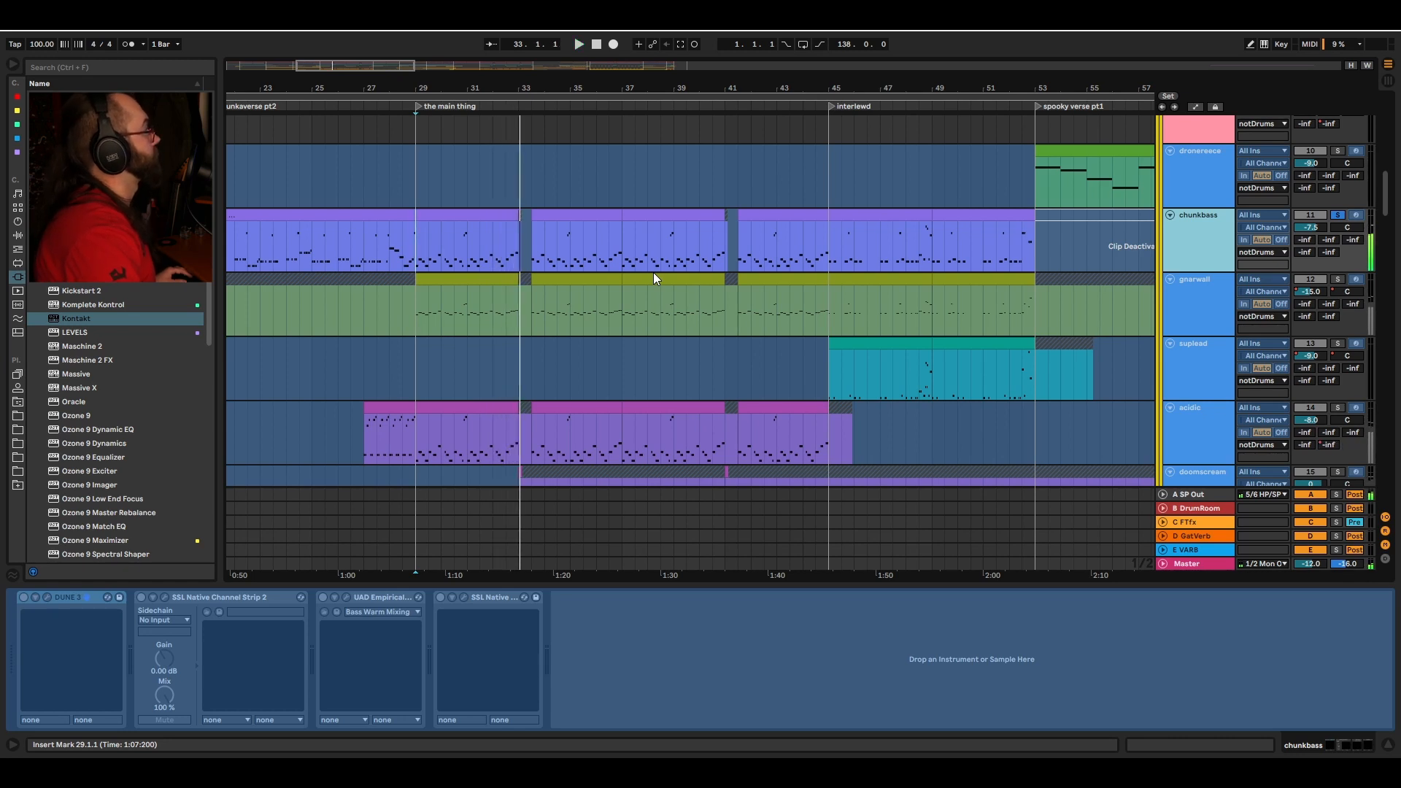
pyautogui.hscroll(-1, 654, 273)
pyautogui.moveTo(648, 78); pyautogui.dragTo(641, 50)
pyautogui.hscroll(-2, 430, 259)
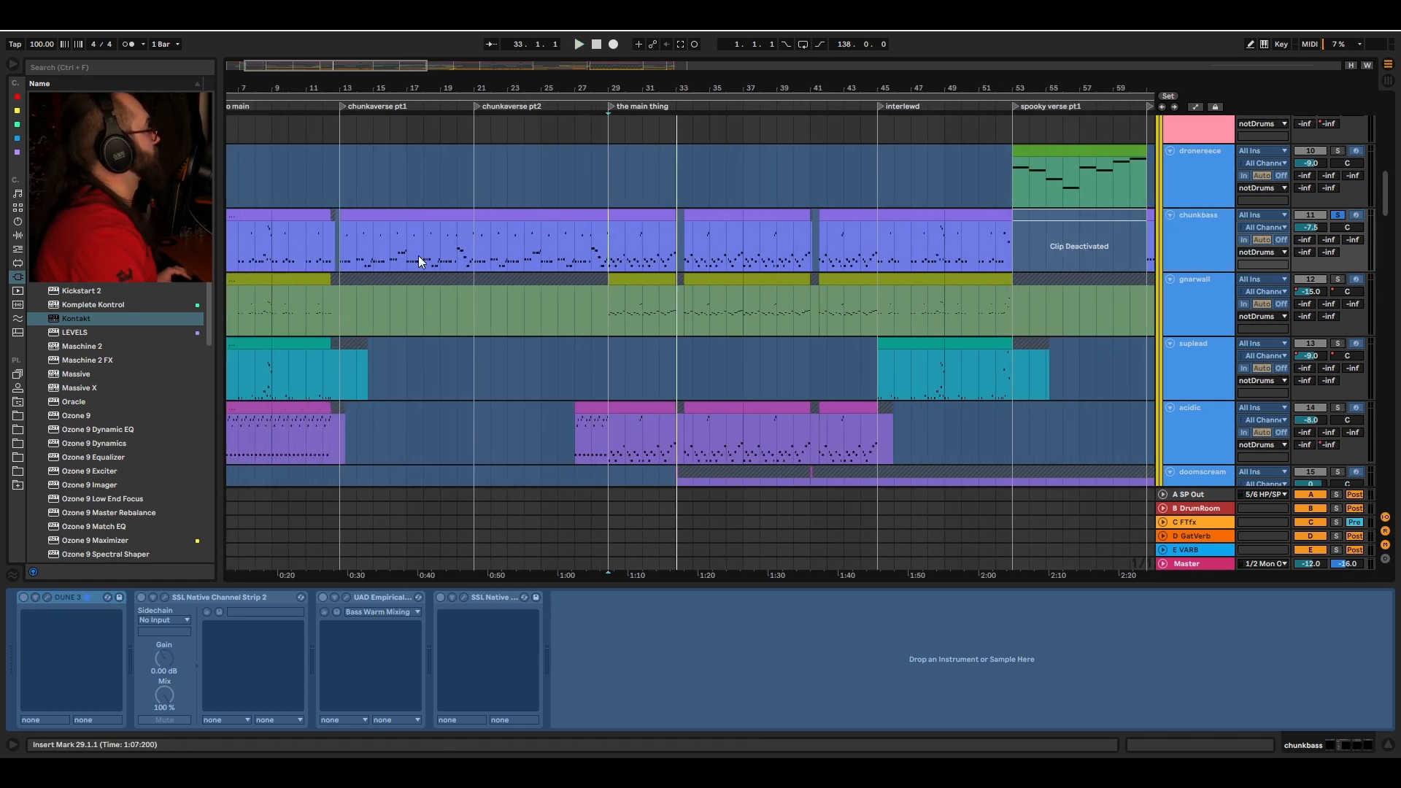
pyautogui.hscroll(-1, 409, 252)
pyautogui.click(395, 249)
pyautogui.press('space')
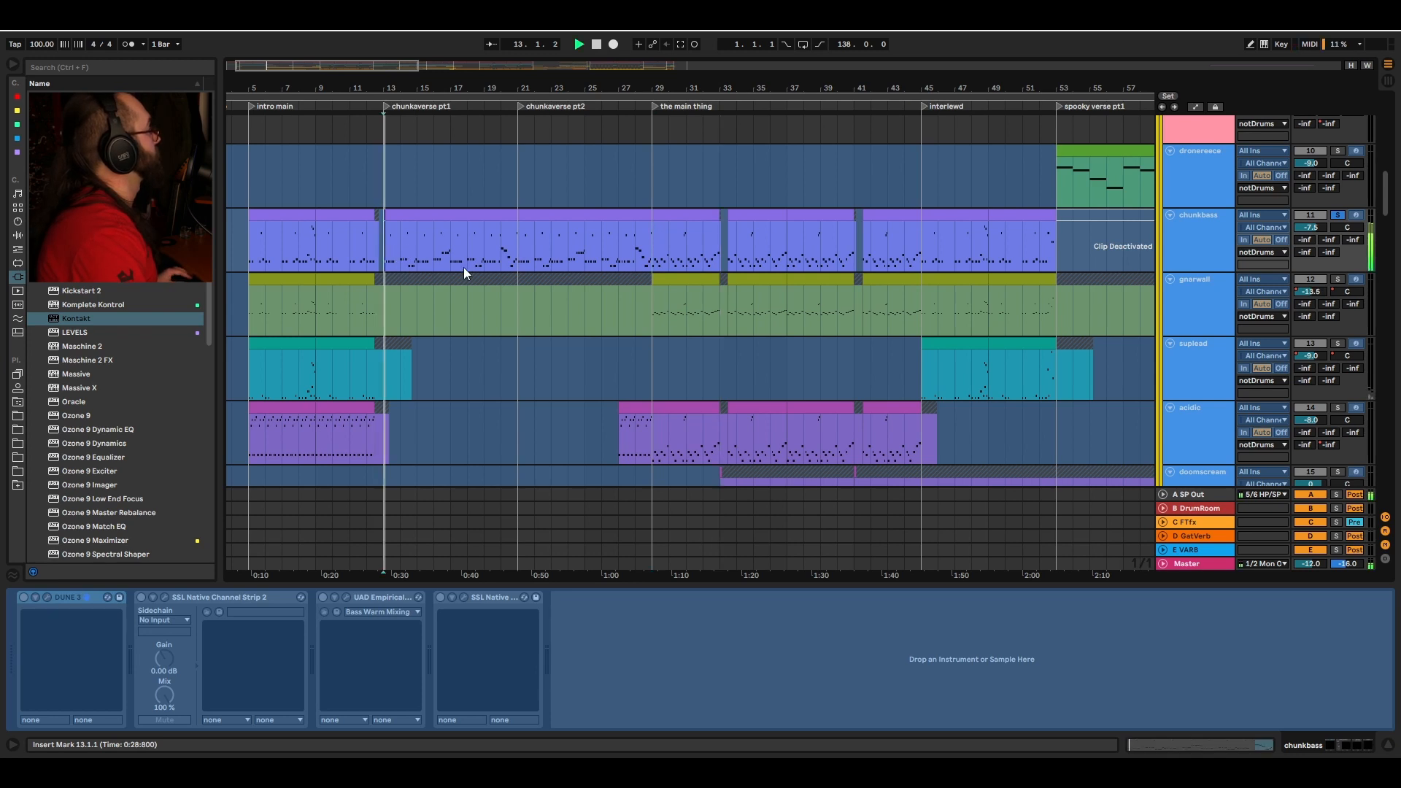
# Step: Jump playback on the chunkbass track to bar 61 in spooky verse pt2 and bar 69 in chuggaverse
pyautogui.hscroll(5, 463, 267)
pyautogui.hscroll(2, 900, 255)
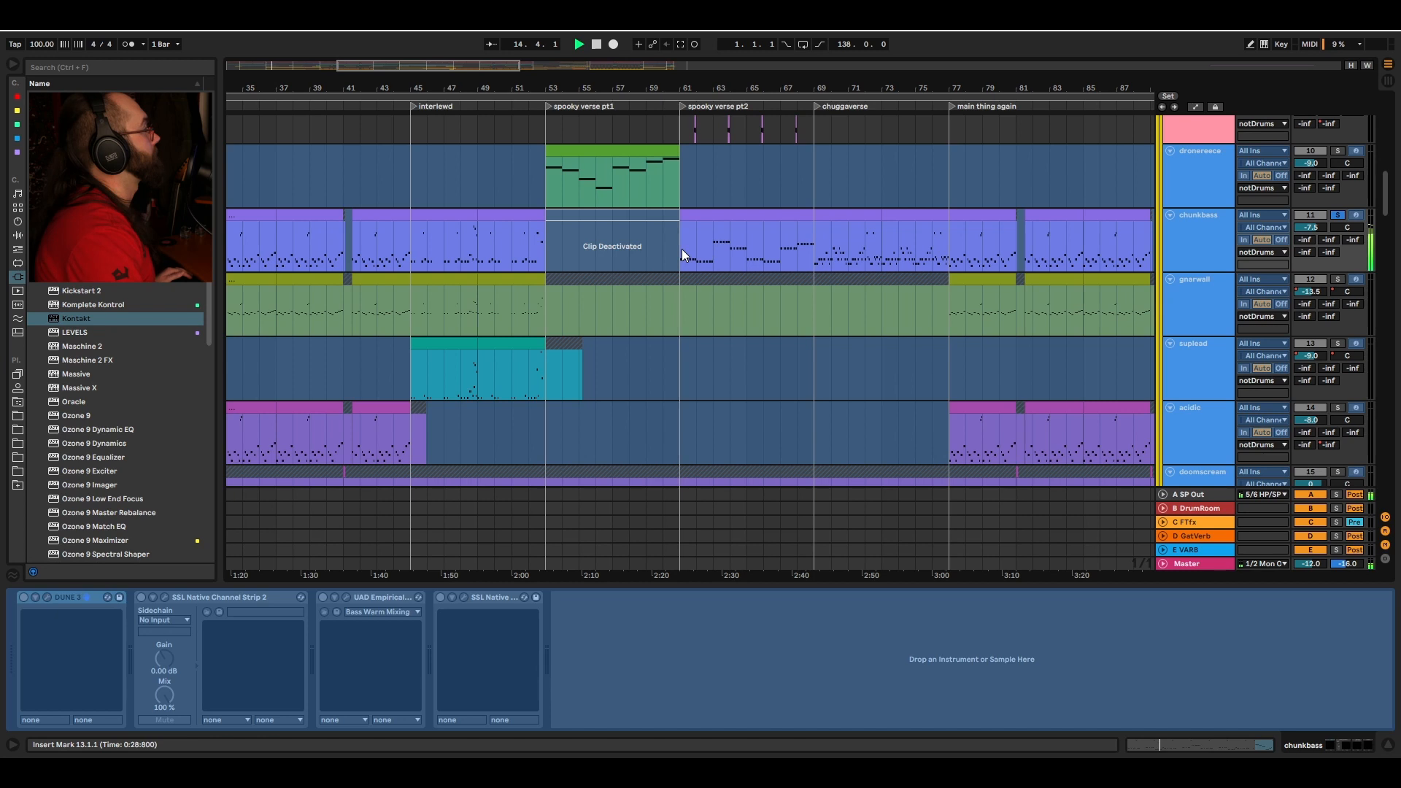
pyautogui.click(682, 248)
pyautogui.hscroll(2, 752, 299)
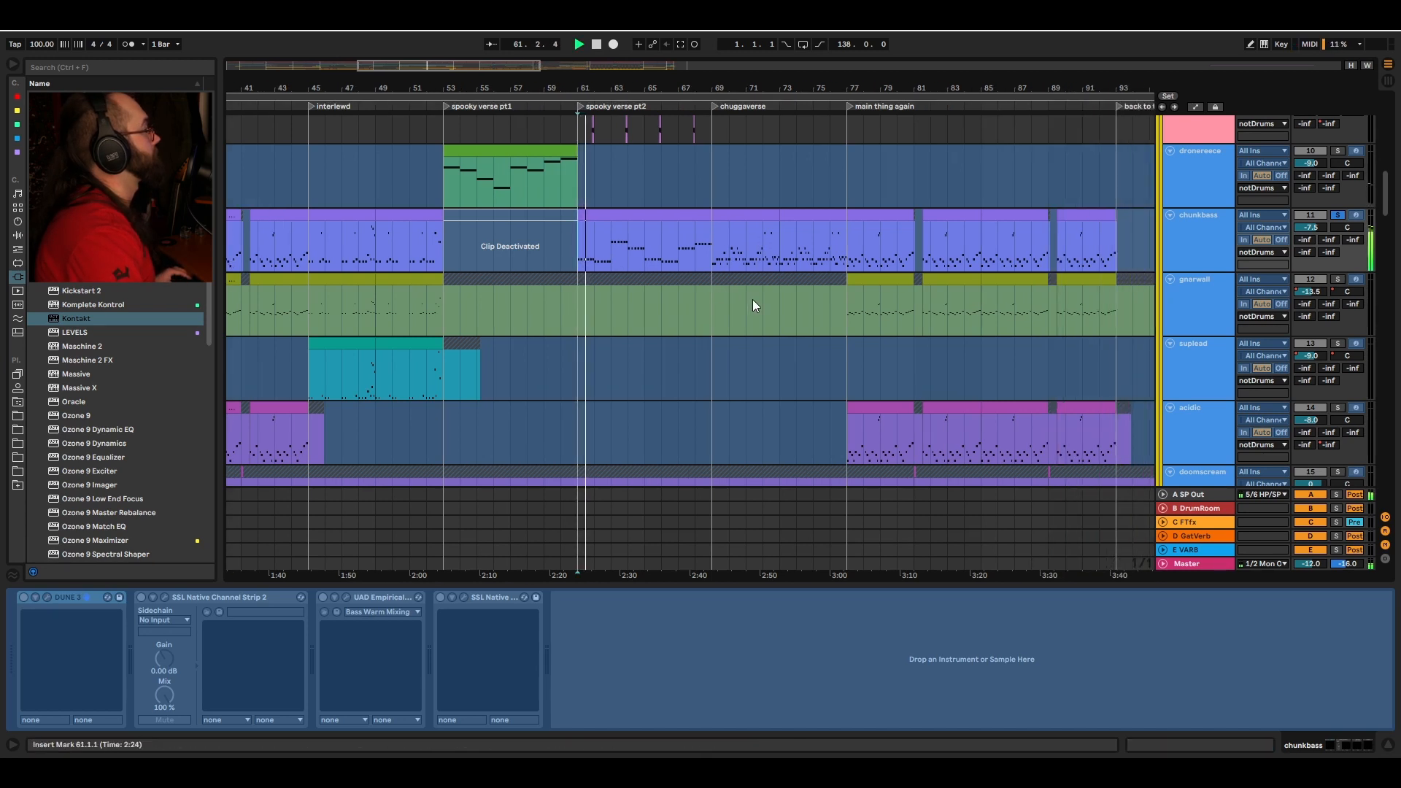
pyautogui.hscroll(1, 705, 276)
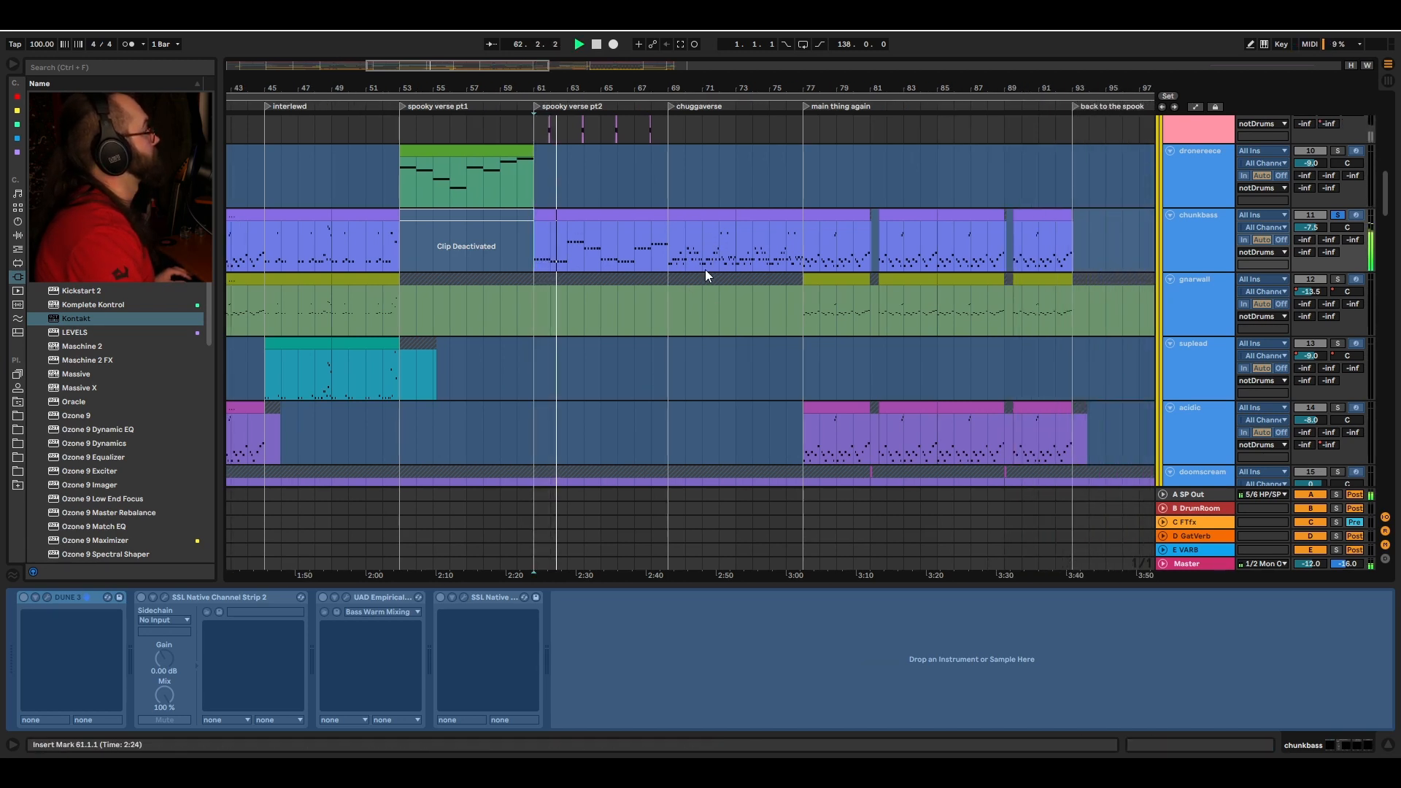
pyautogui.click(708, 263)
pyautogui.press('space')
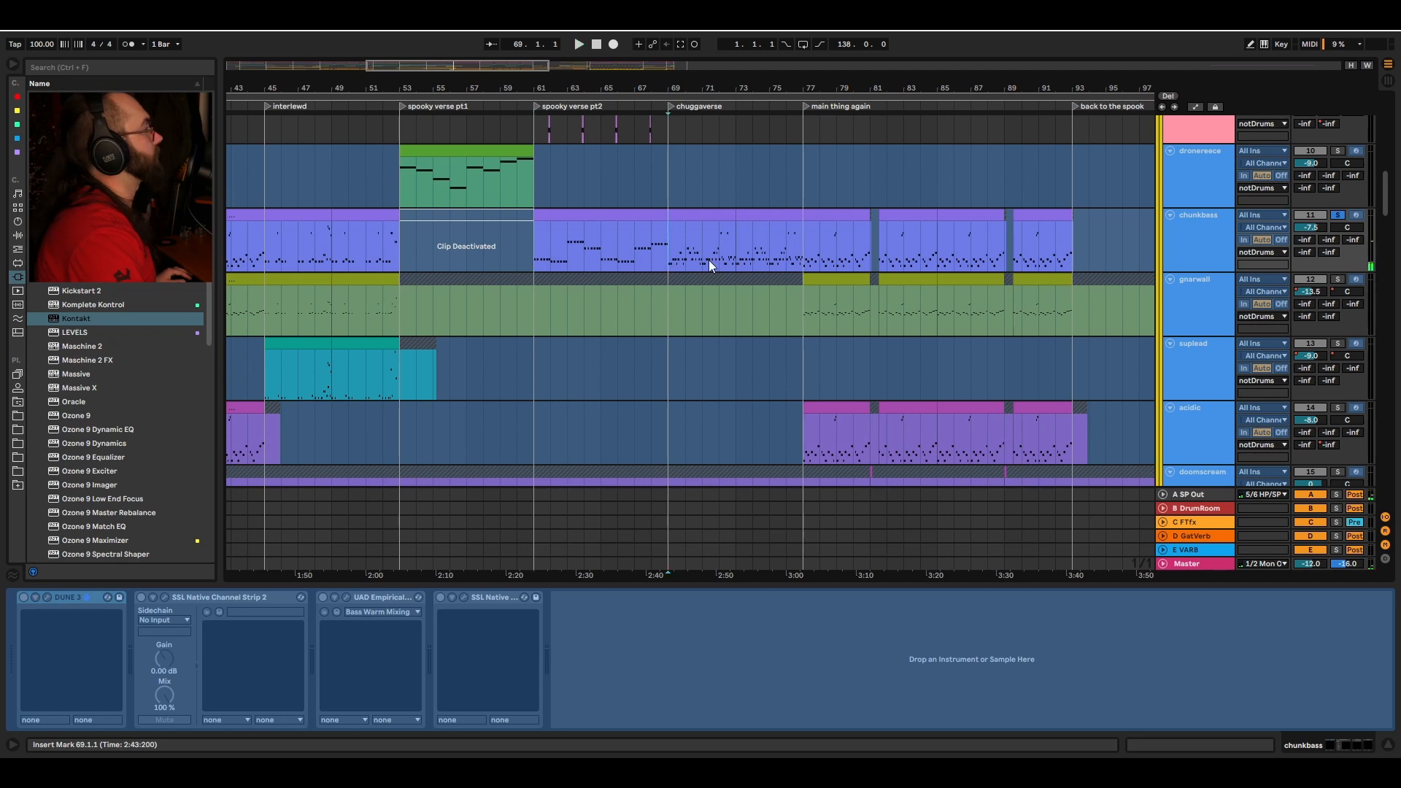
# Step: Scroll to the E1 rhythm group, solo it and play it back
pyautogui.hscroll(1, 785, 291)
pyautogui.moveTo(1387, 186); pyautogui.dragTo(1390, 427)
pyautogui.click(1338, 238)
pyautogui.press('space')
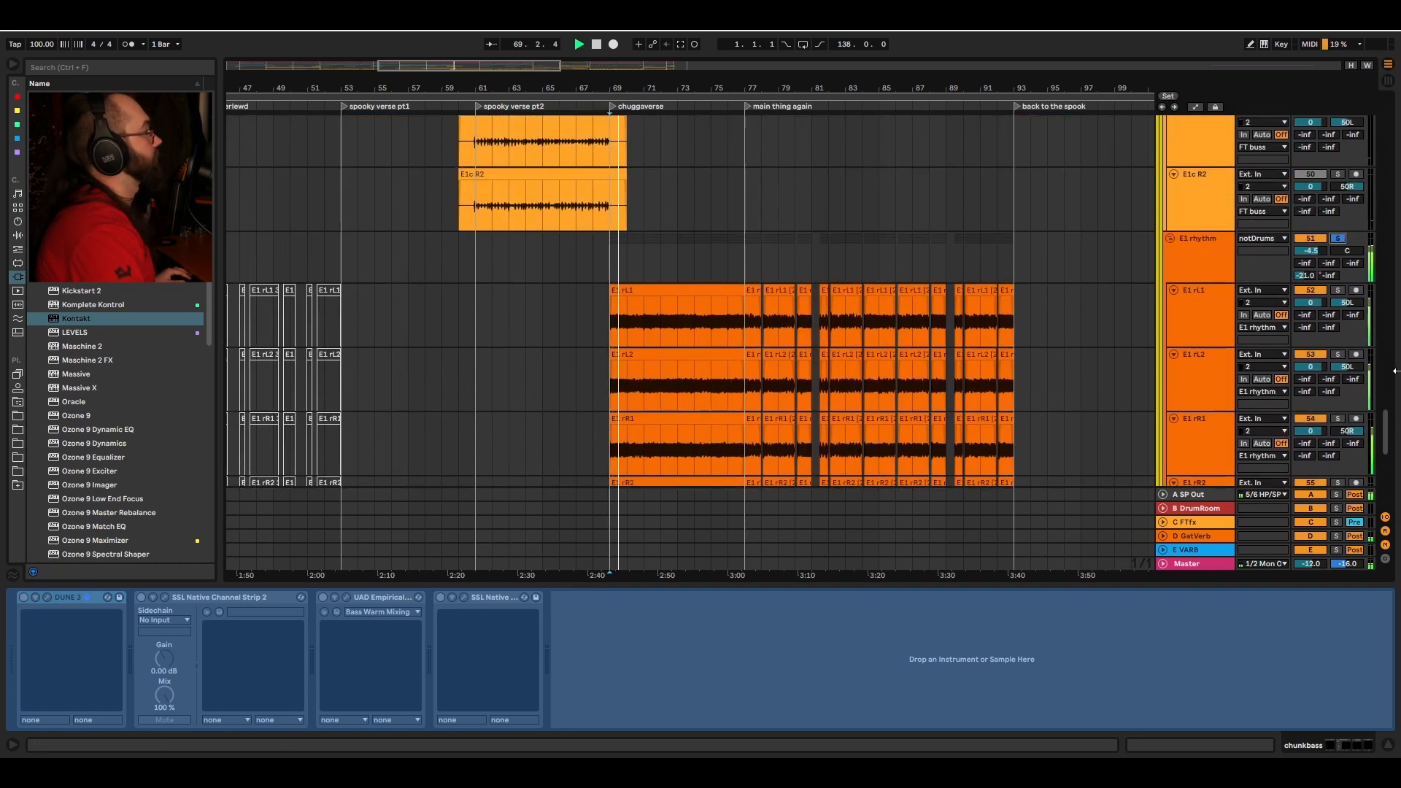
# Step: Toggle solo on the chunkbass track
pyautogui.moveTo(1389, 436); pyautogui.dragTo(1399, 183)
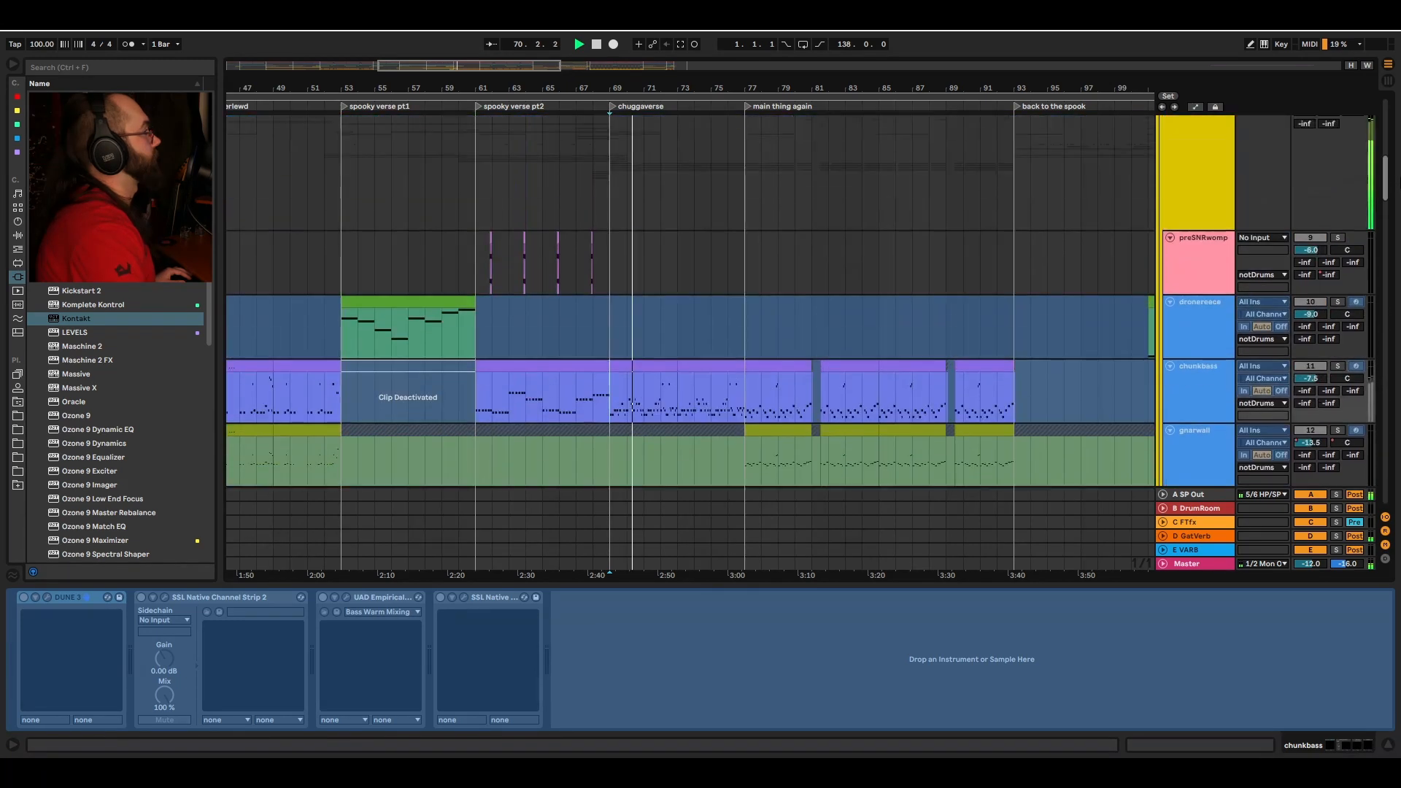
pyautogui.scroll(-2, 1372, 241)
pyautogui.click(1338, 286)
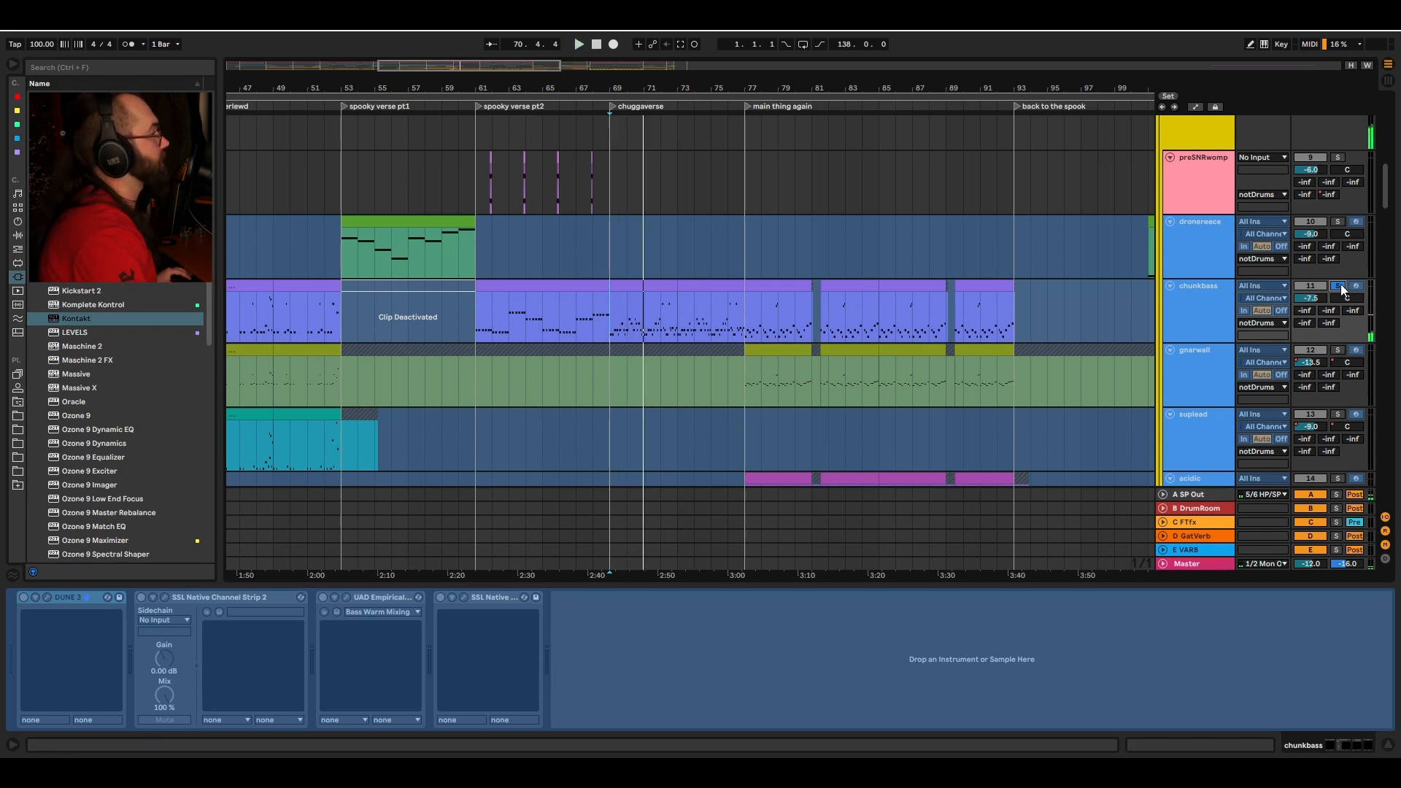
# Step: Play the creepluk track from bar 5 in the intro main section
pyautogui.hscroll(-10, 497, 283)
pyautogui.hscroll(-2, 438, 343)
pyautogui.scroll(-8, 360, 419)
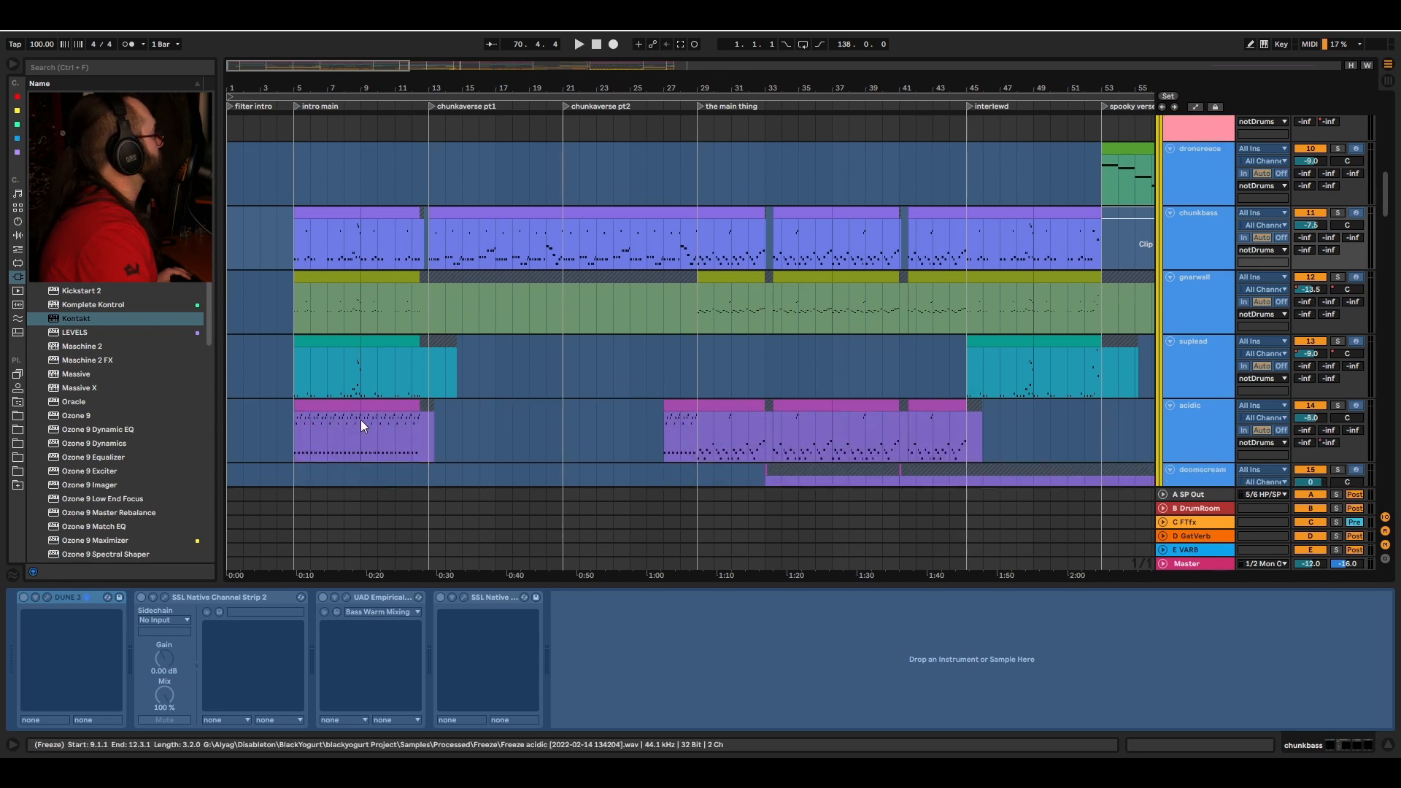
pyautogui.scroll(-8, 464, 329)
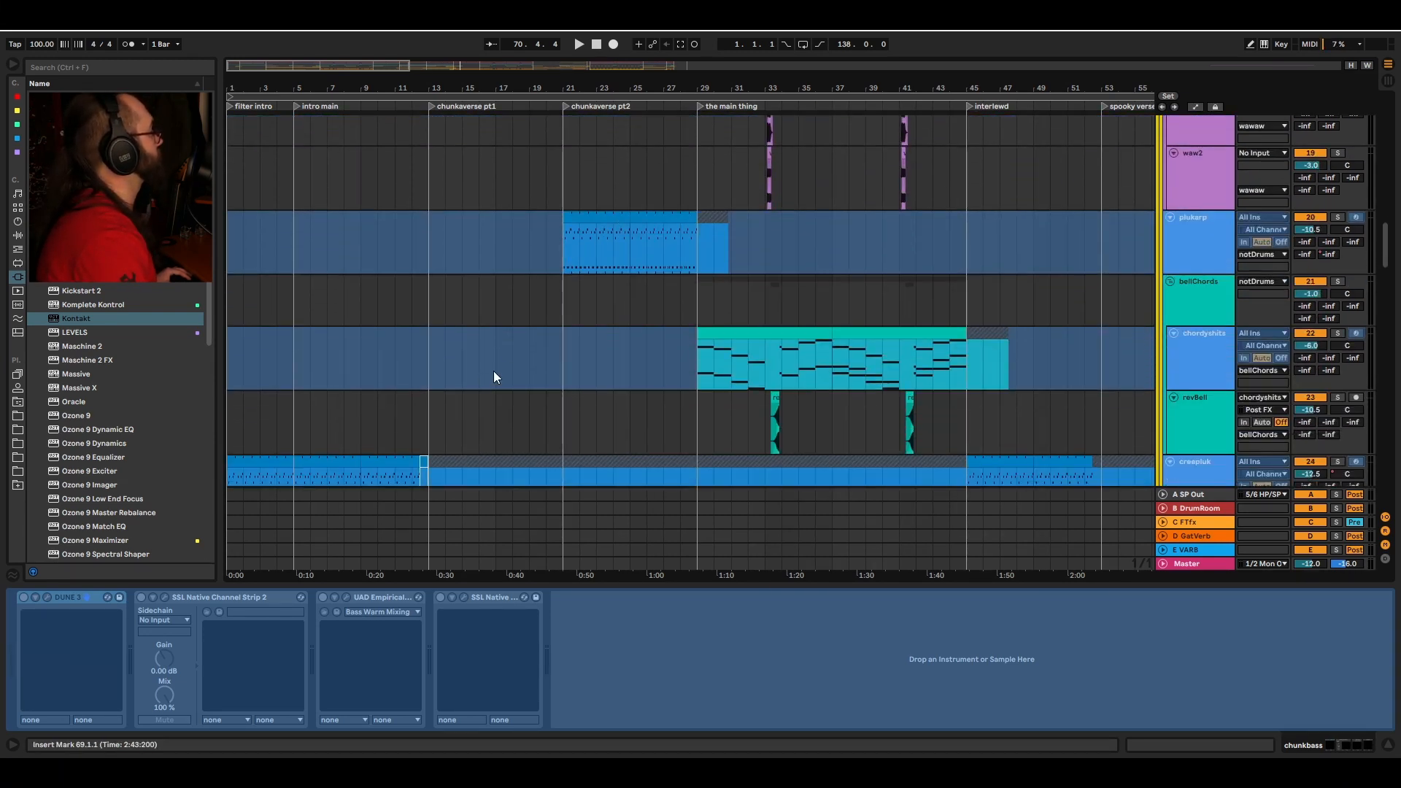
pyautogui.scroll(-3, 438, 386)
pyautogui.click(294, 415)
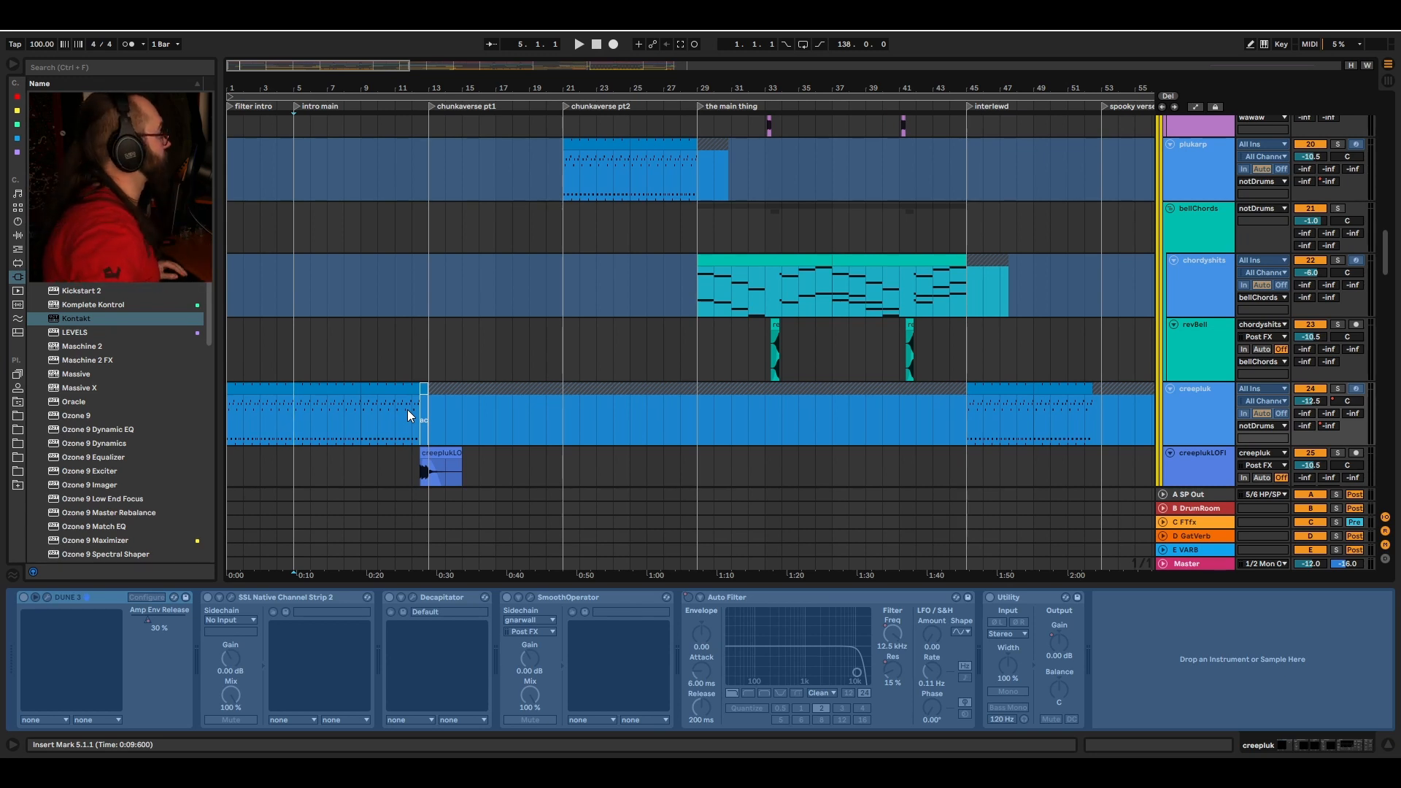
pyautogui.press('space')
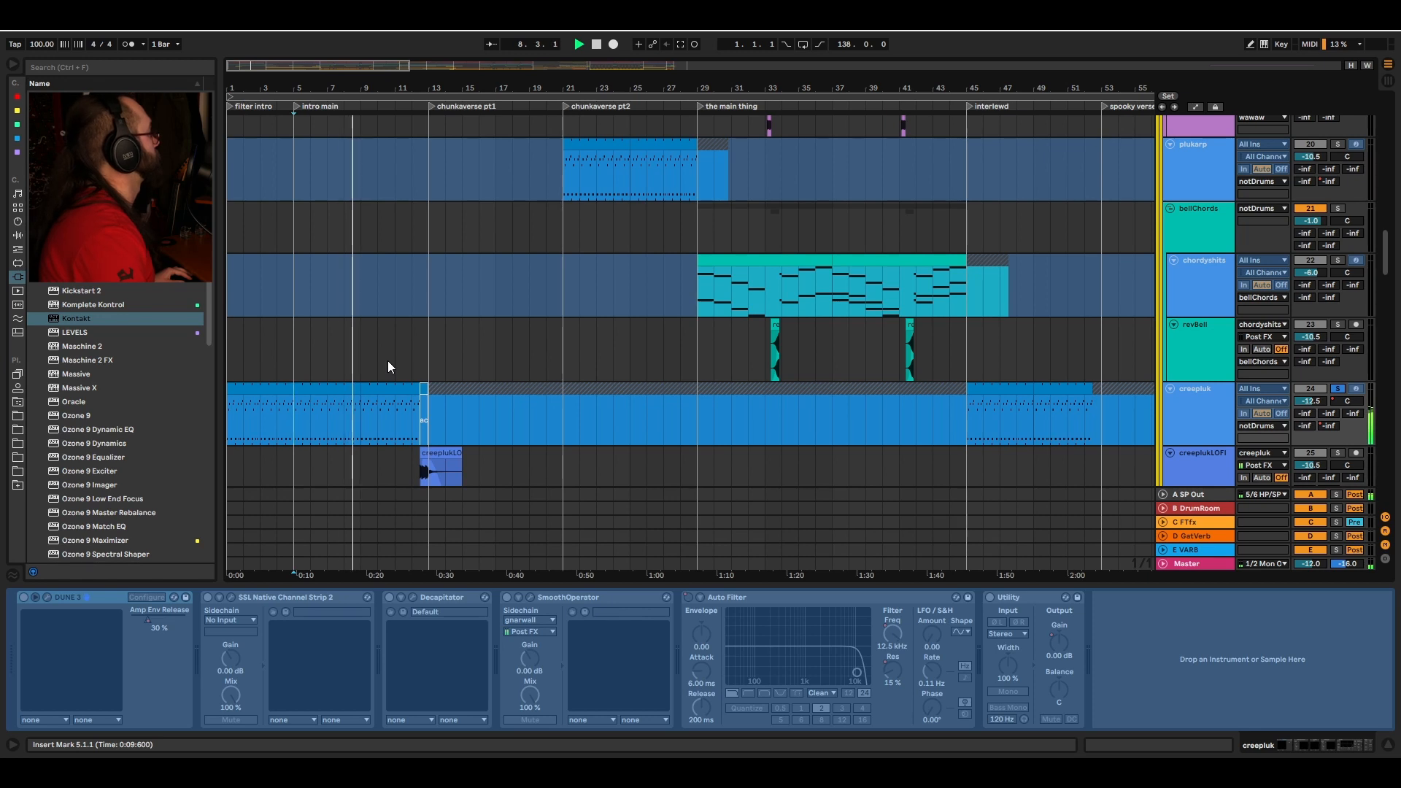
pyautogui.press('space')
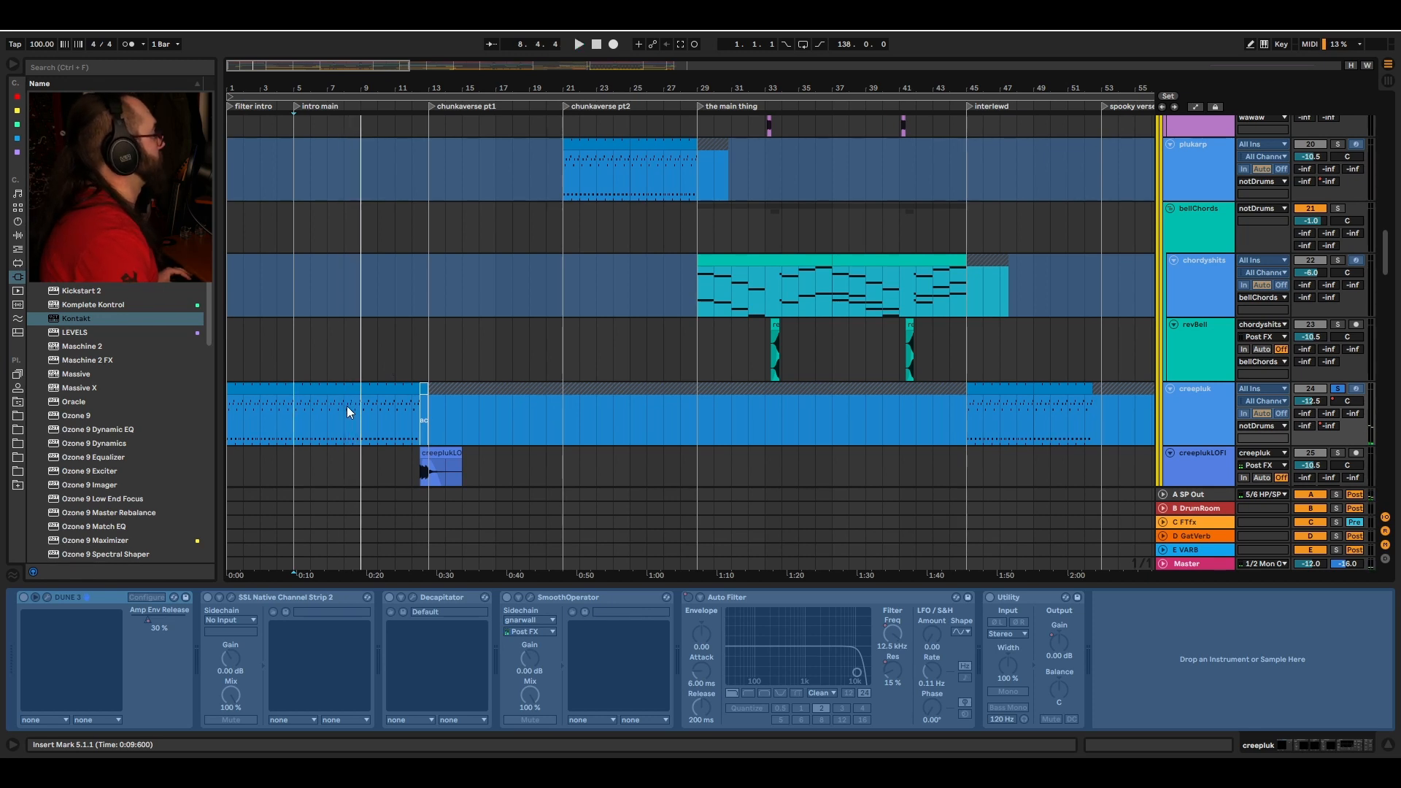
# Step: Play the plukarp clip from bar 21 in chunkverse pt2
pyautogui.scroll(5, 313, 406)
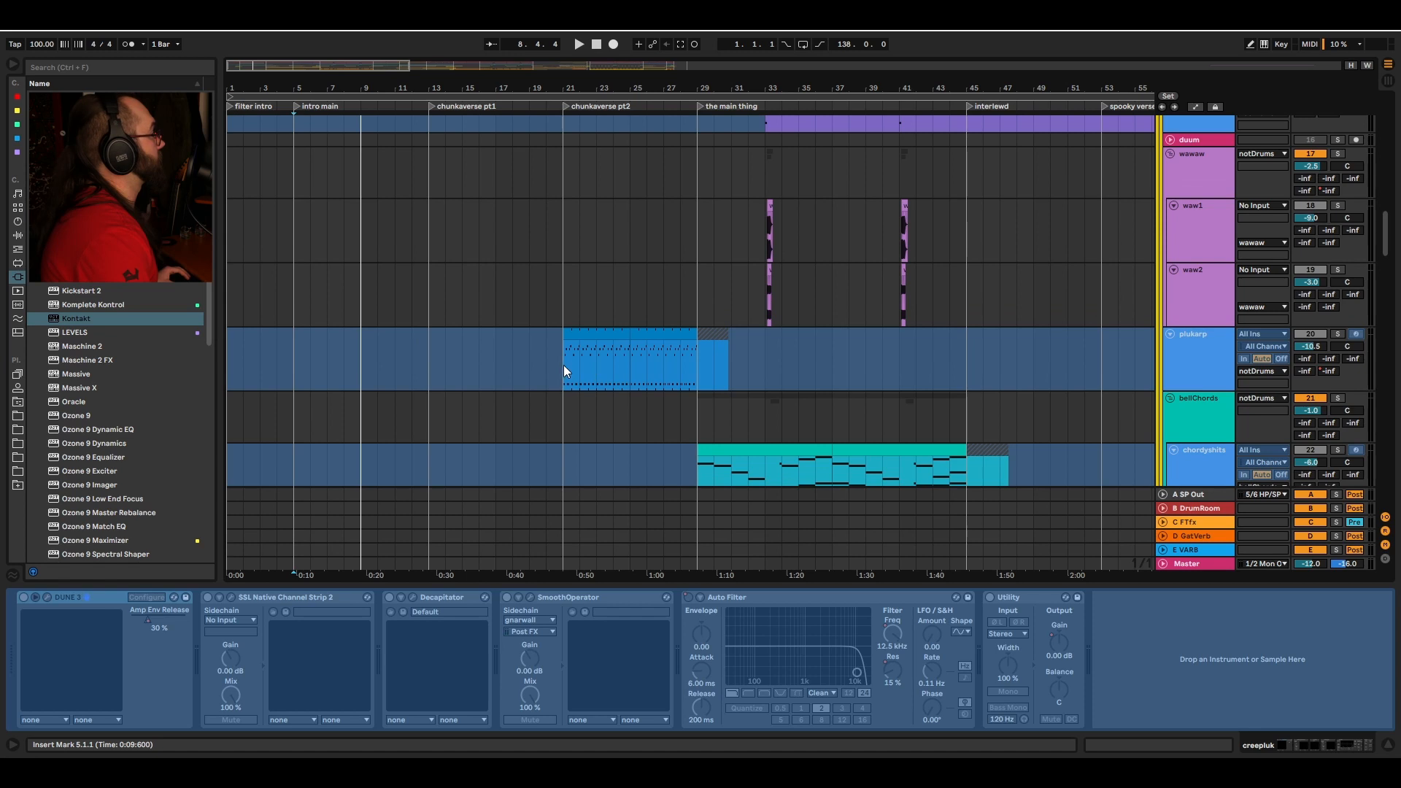
pyautogui.click(566, 367)
pyautogui.press('space')
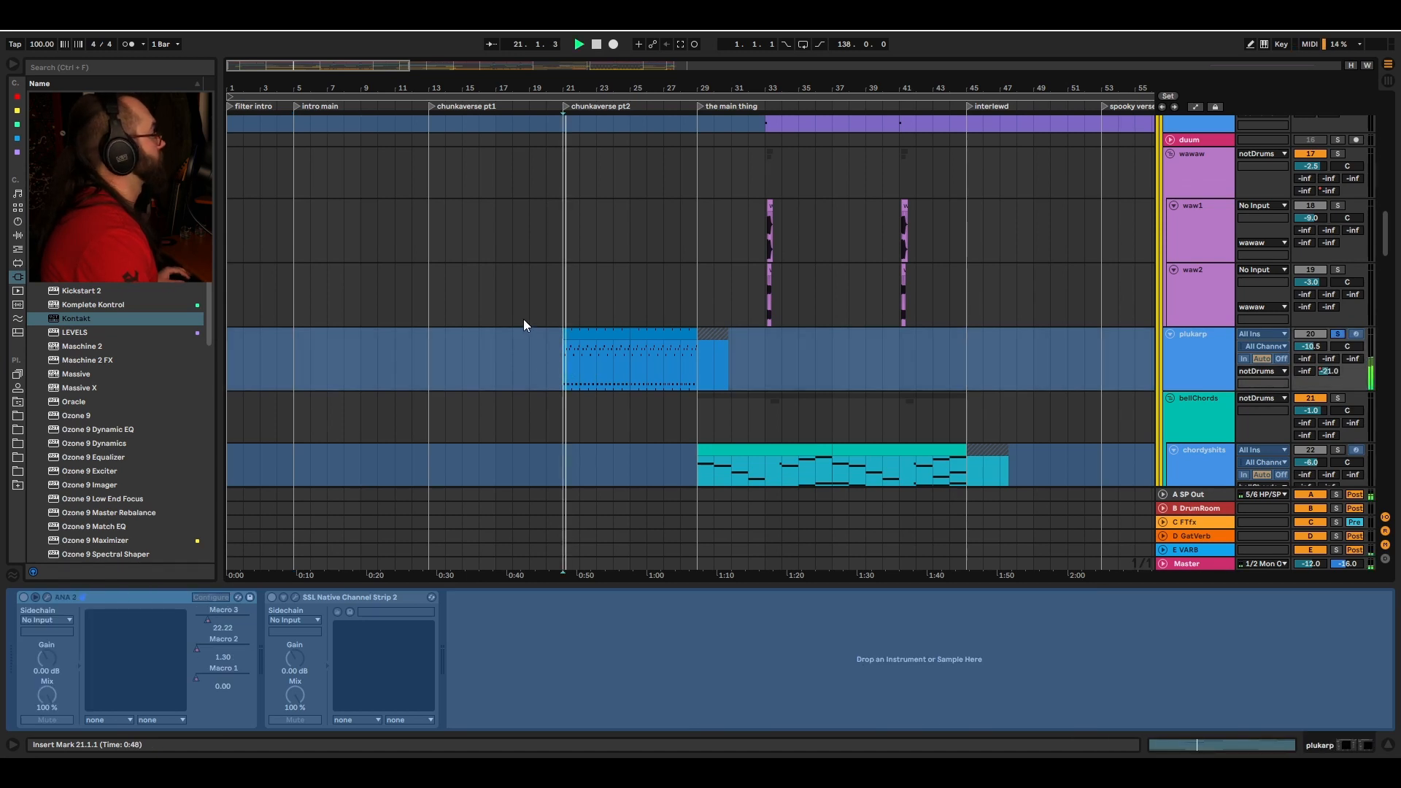
pyautogui.press('space')
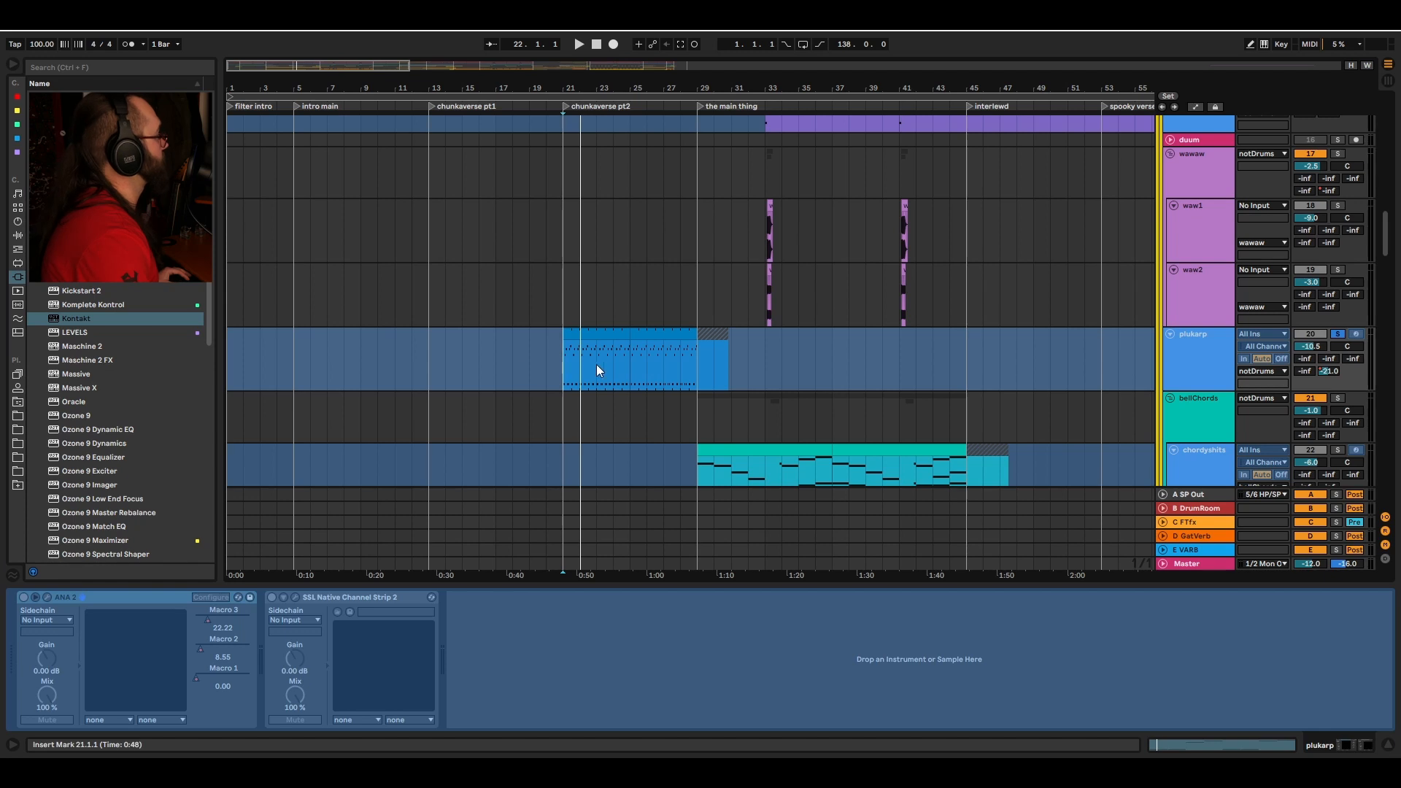
# Step: Select the bellChords track at bar 29, the start of the main thing section
pyautogui.scroll(-5, 575, 373)
pyautogui.hscroll(5, 676, 210)
pyautogui.click(540, 219)
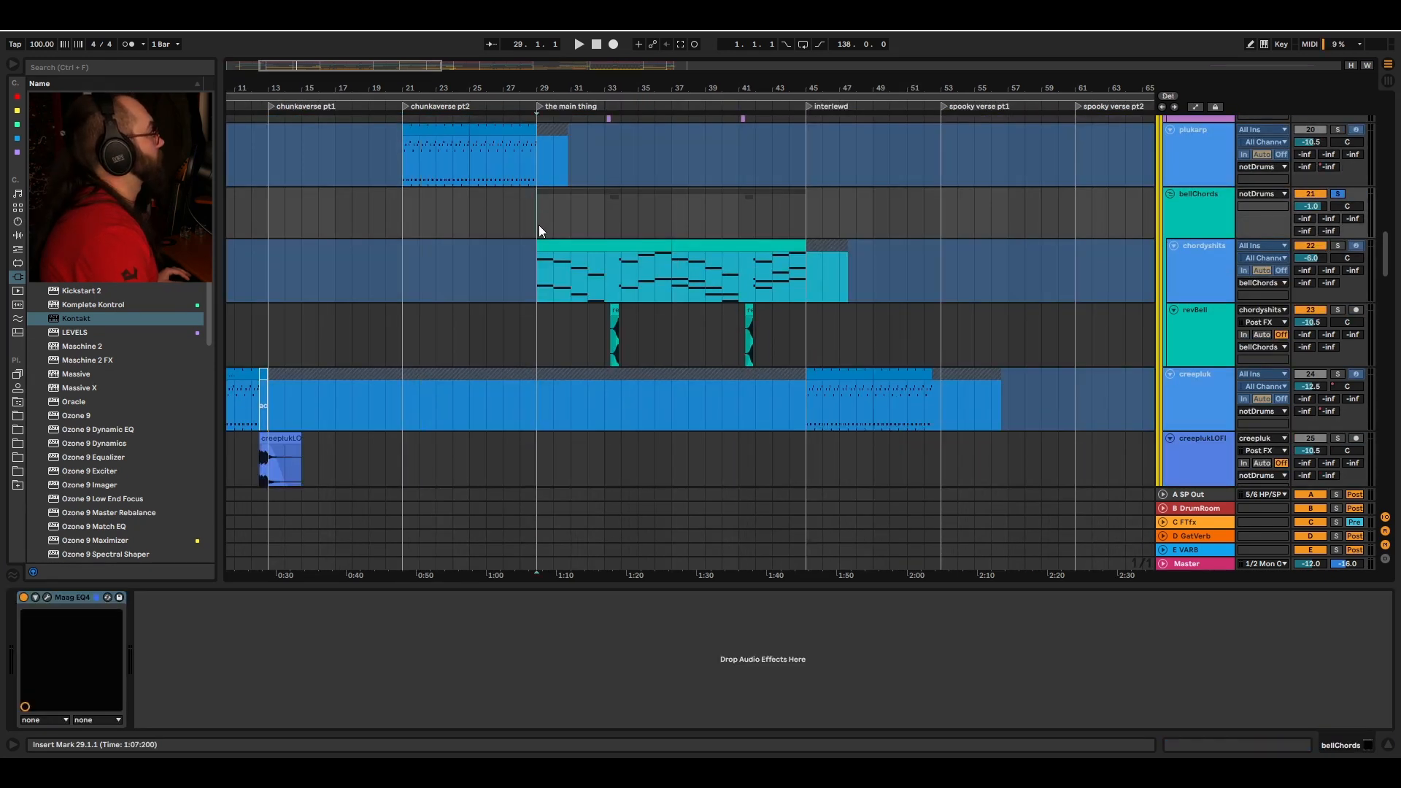
# Step: Select the chordyshits track and play it through the main thing section
pyautogui.hscroll(3, 540, 228)
pyautogui.click(1219, 284)
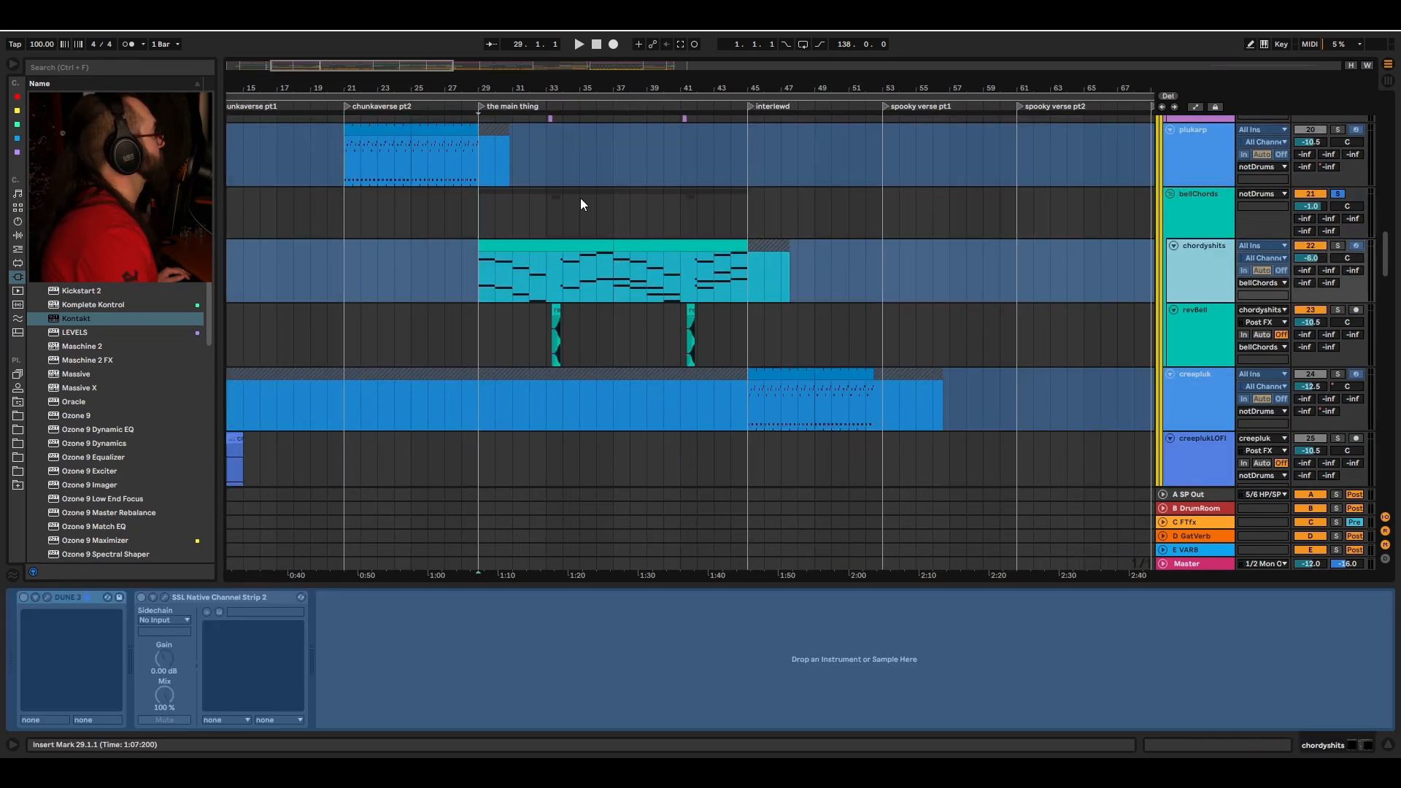
pyautogui.press('space')
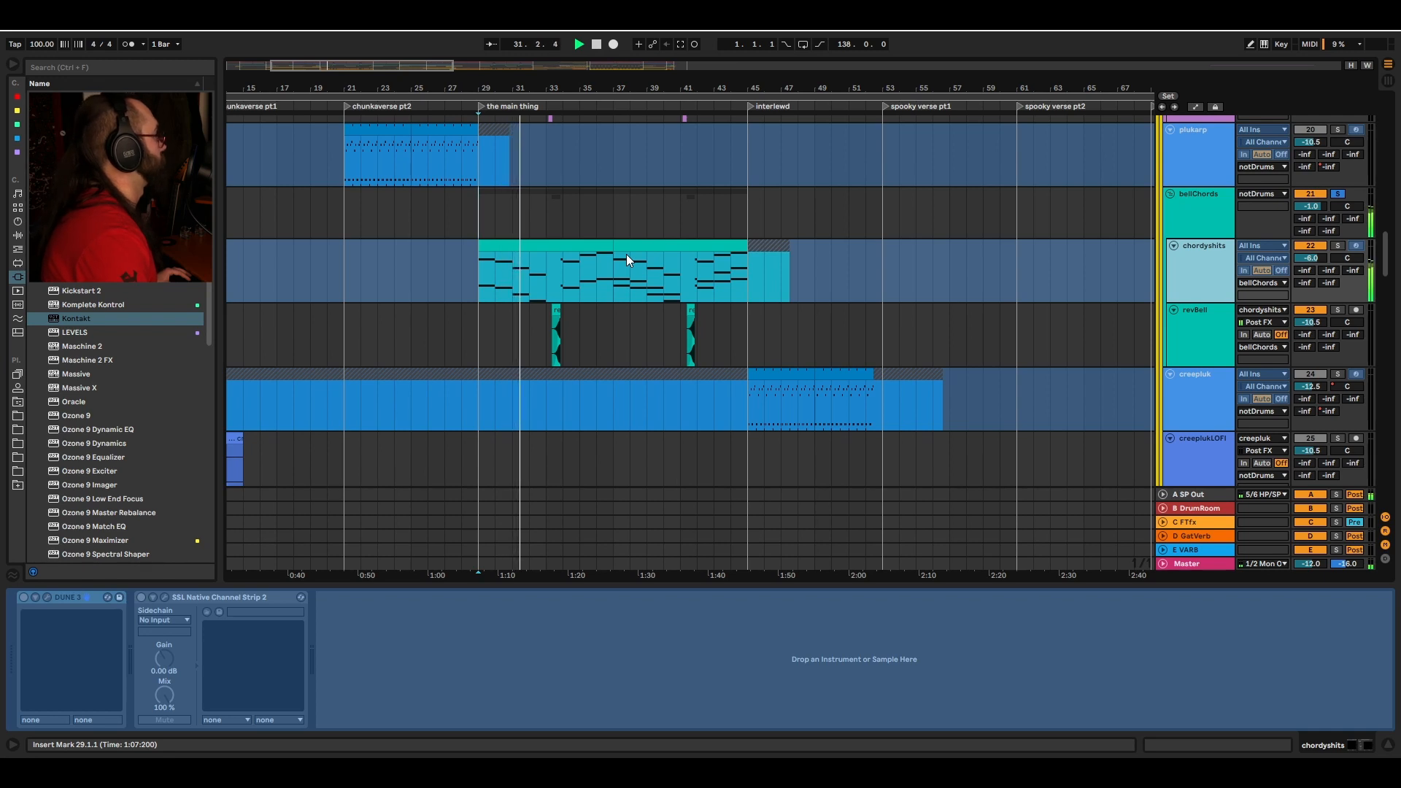
pyautogui.moveTo(565, 87); pyautogui.dragTo(564, 128)
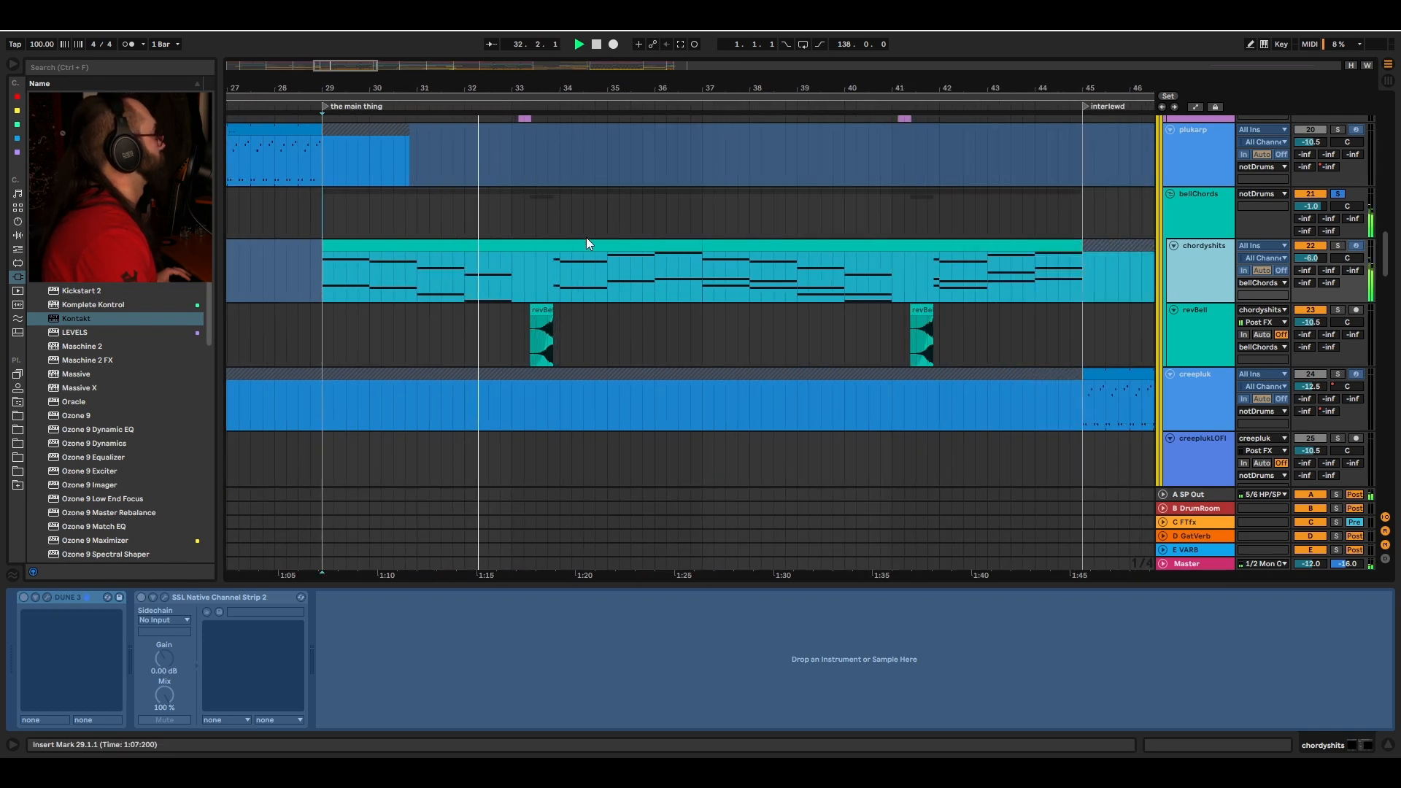
pyautogui.press('space')
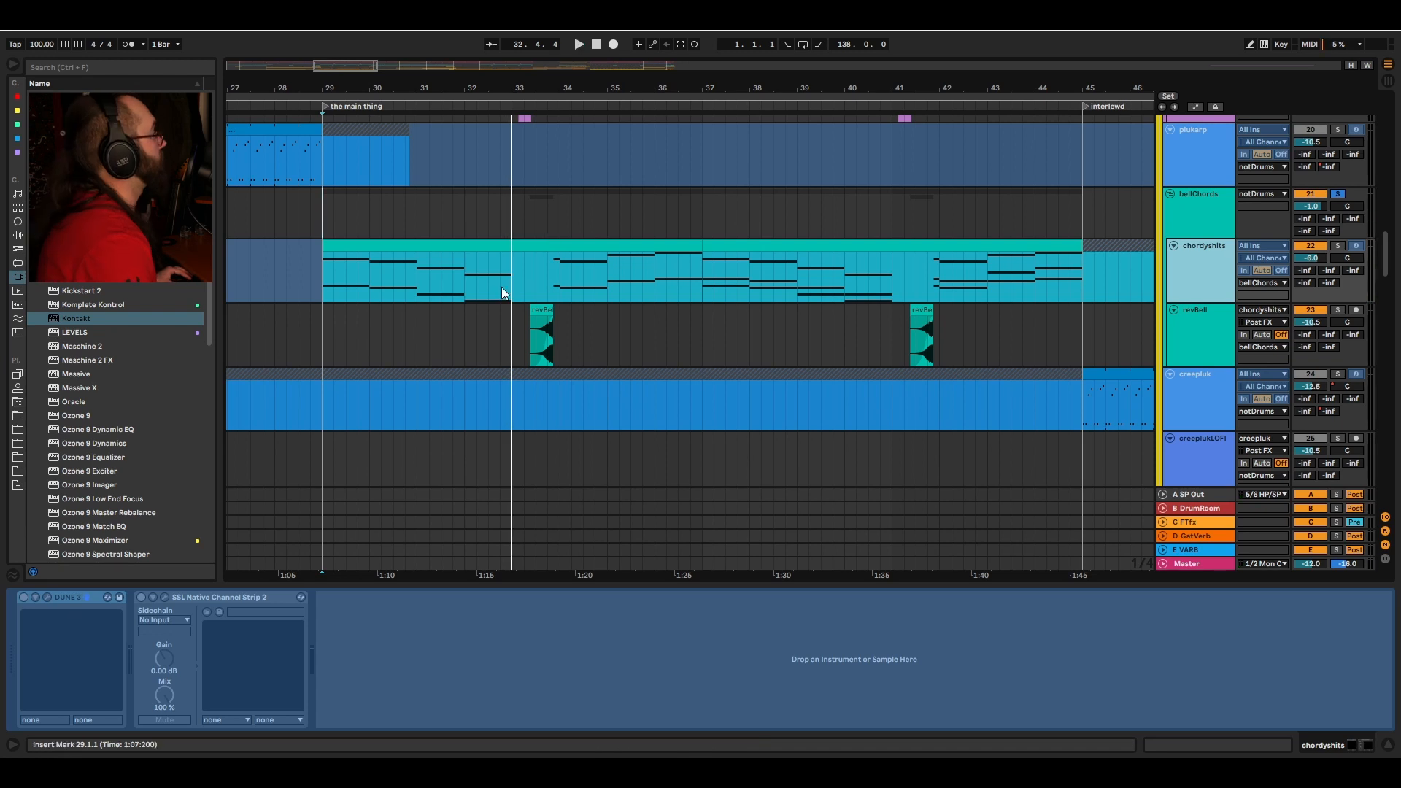
# Step: Play the chordyshits and revBell tracks from bar 33 in the main thing section
pyautogui.click(540, 319)
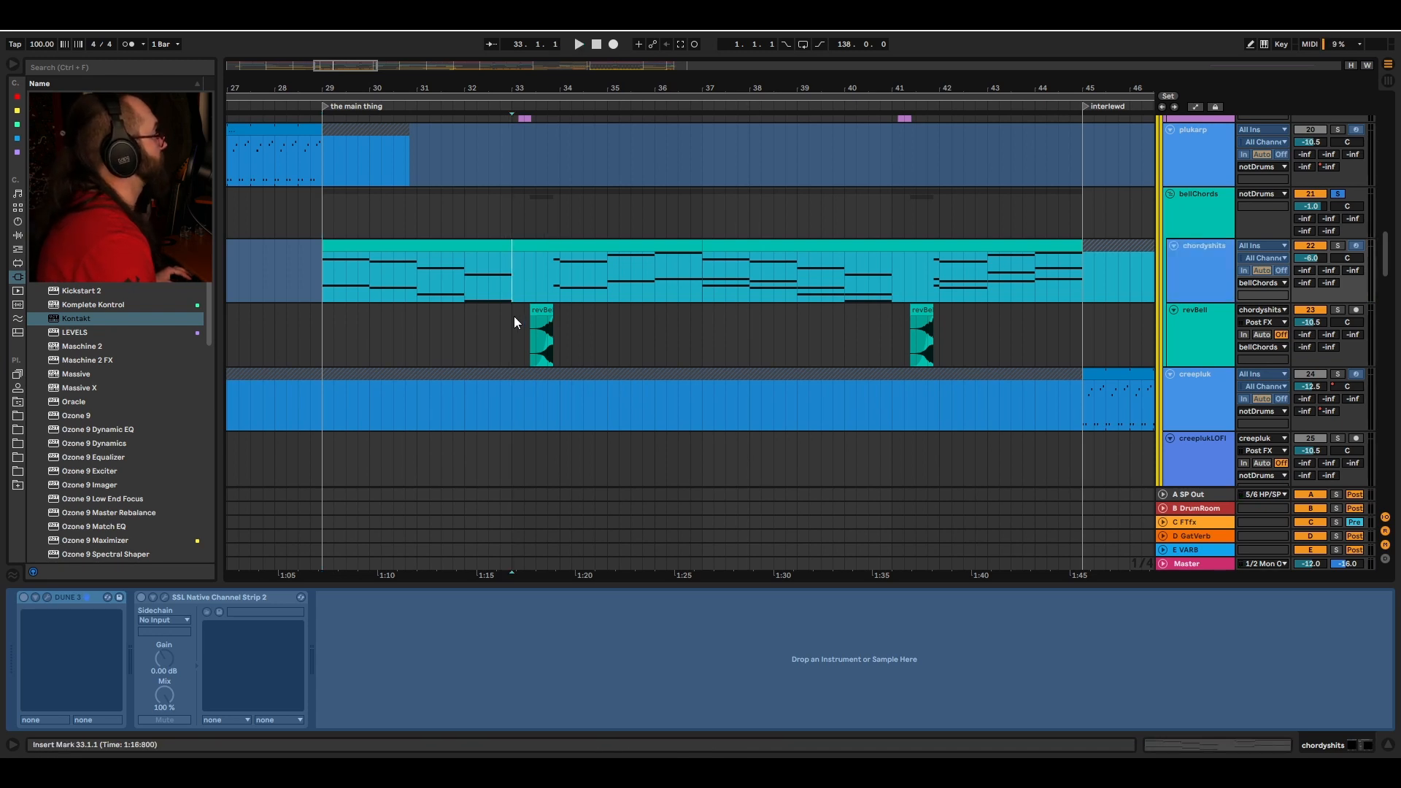
pyautogui.click(514, 317)
pyautogui.click(539, 309)
pyautogui.click(513, 318)
pyautogui.click(511, 278)
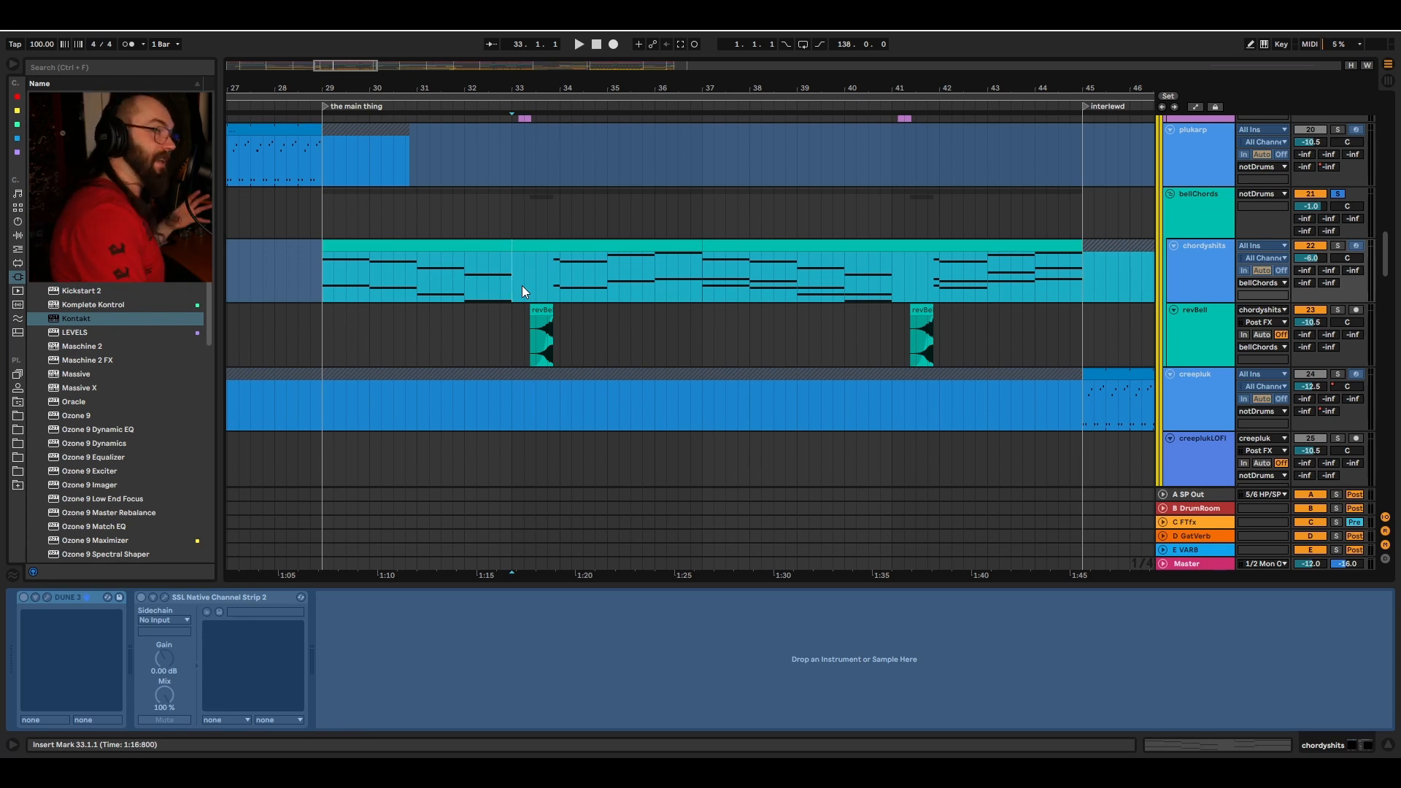
pyautogui.press('space')
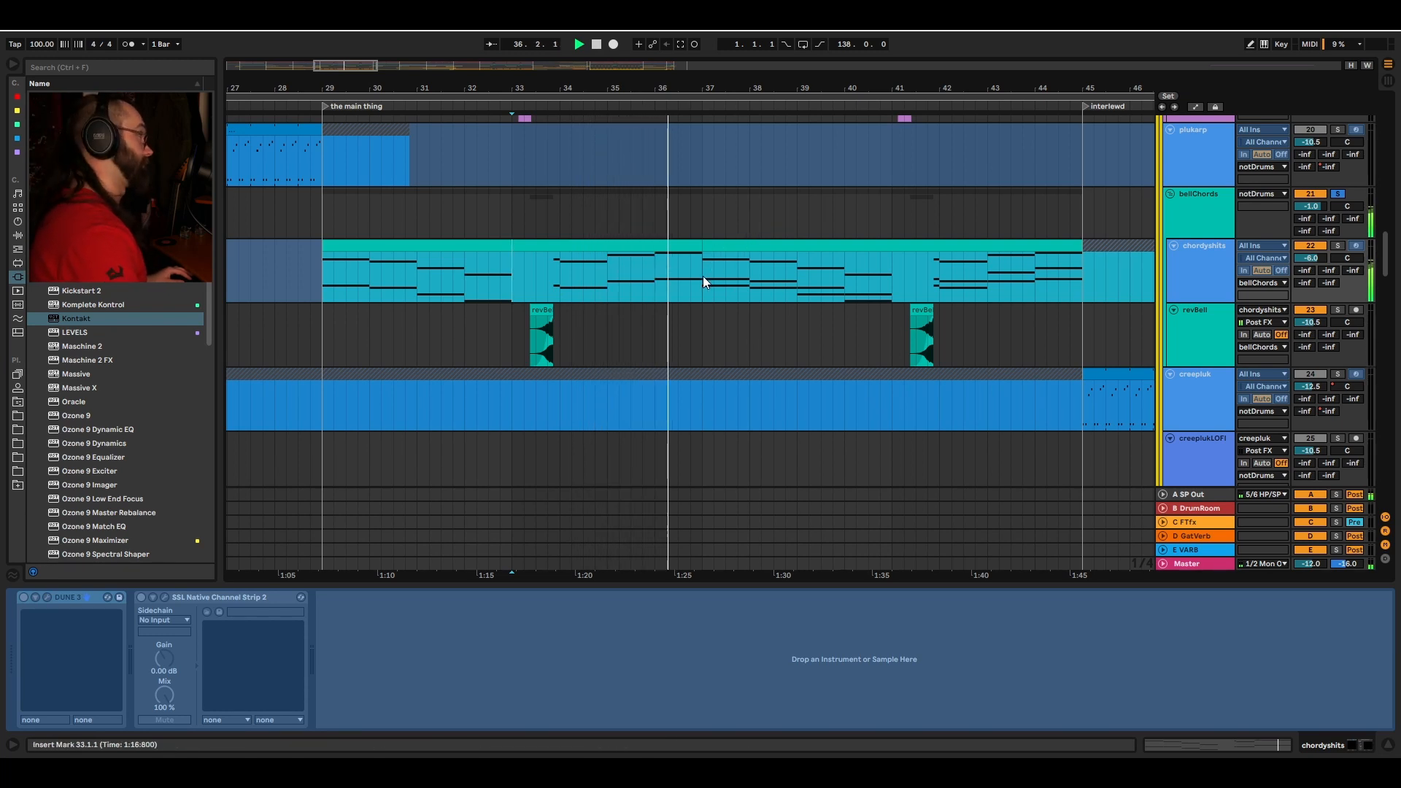
# Step: Select the creepluk clip at bar 9 in the intro main section
pyautogui.click(725, 242)
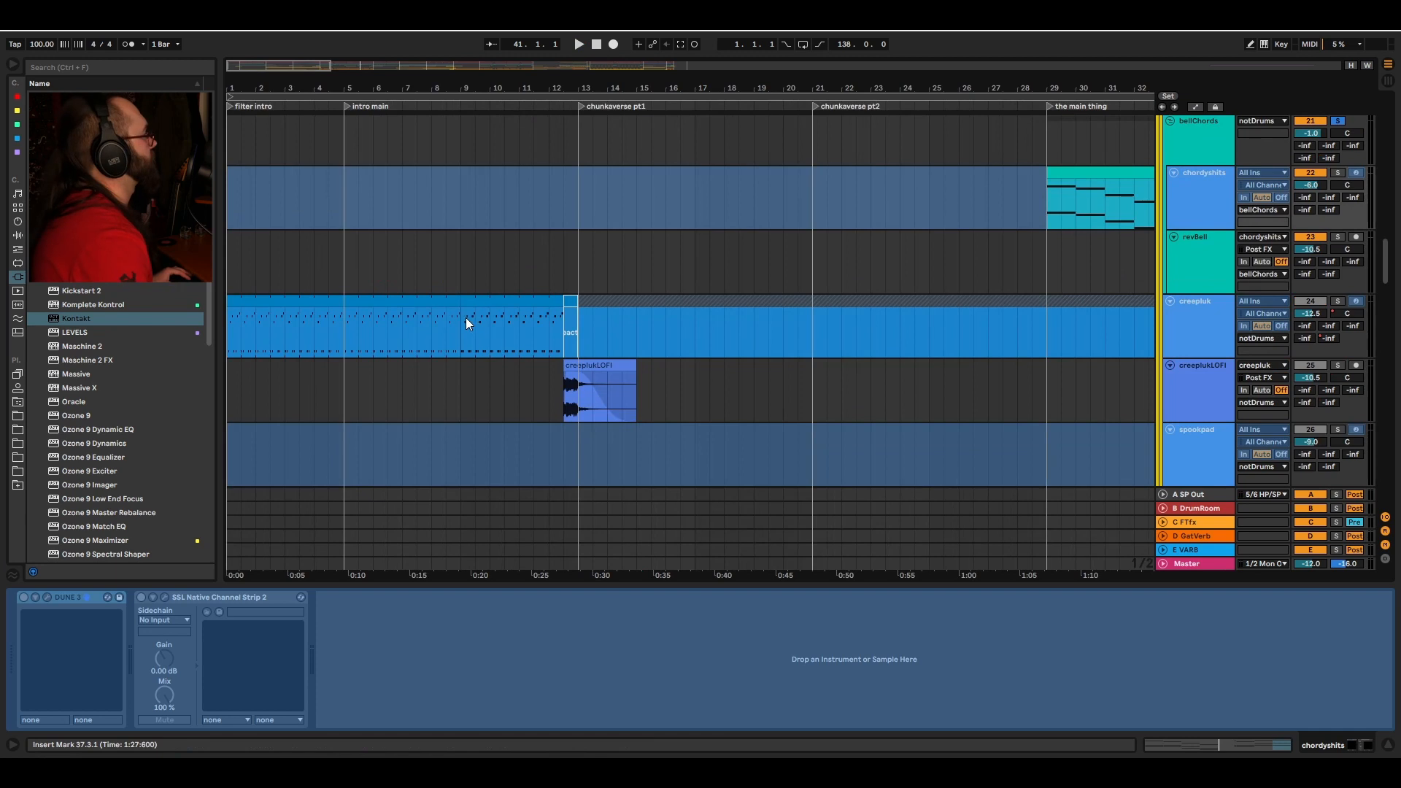
pyautogui.click(467, 318)
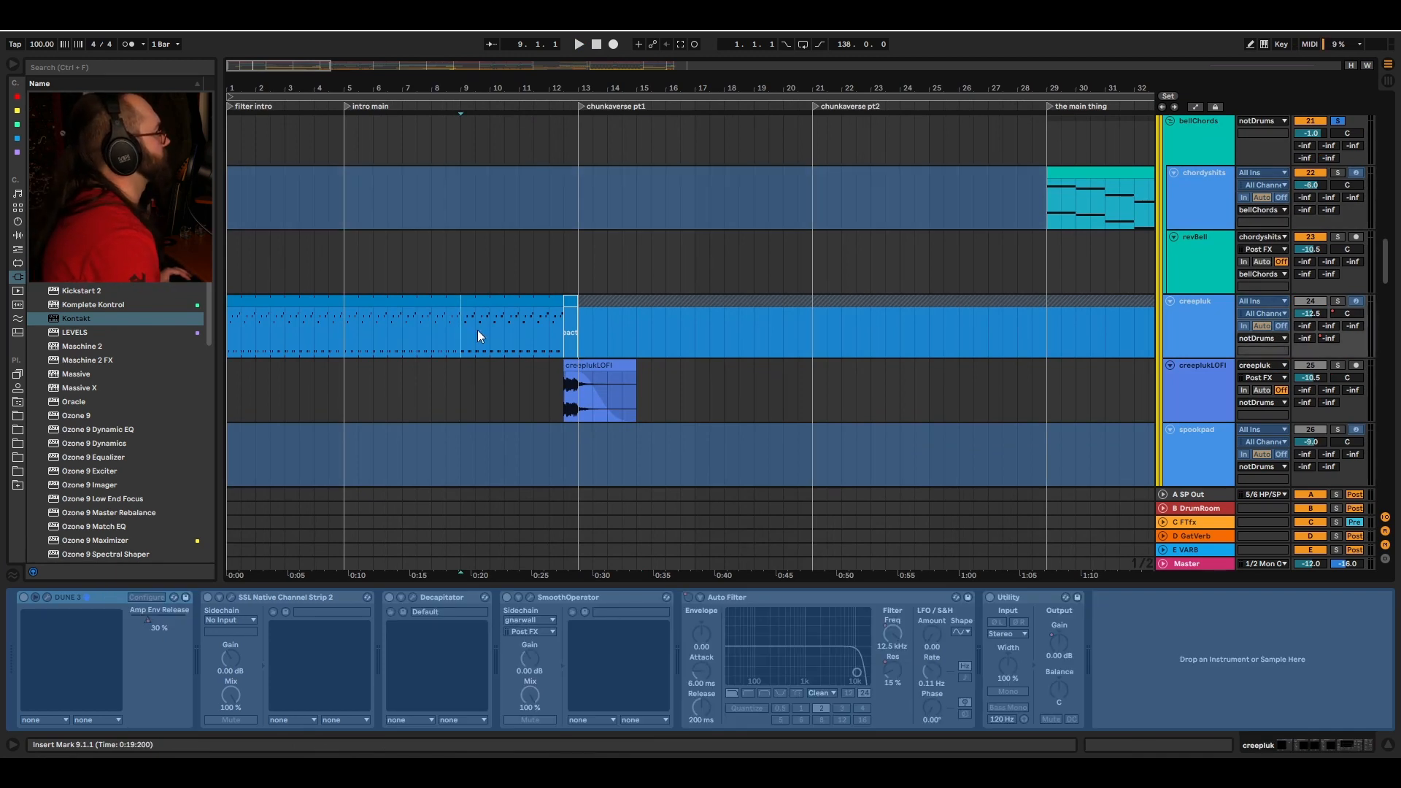
pyautogui.scroll(-1, 489, 336)
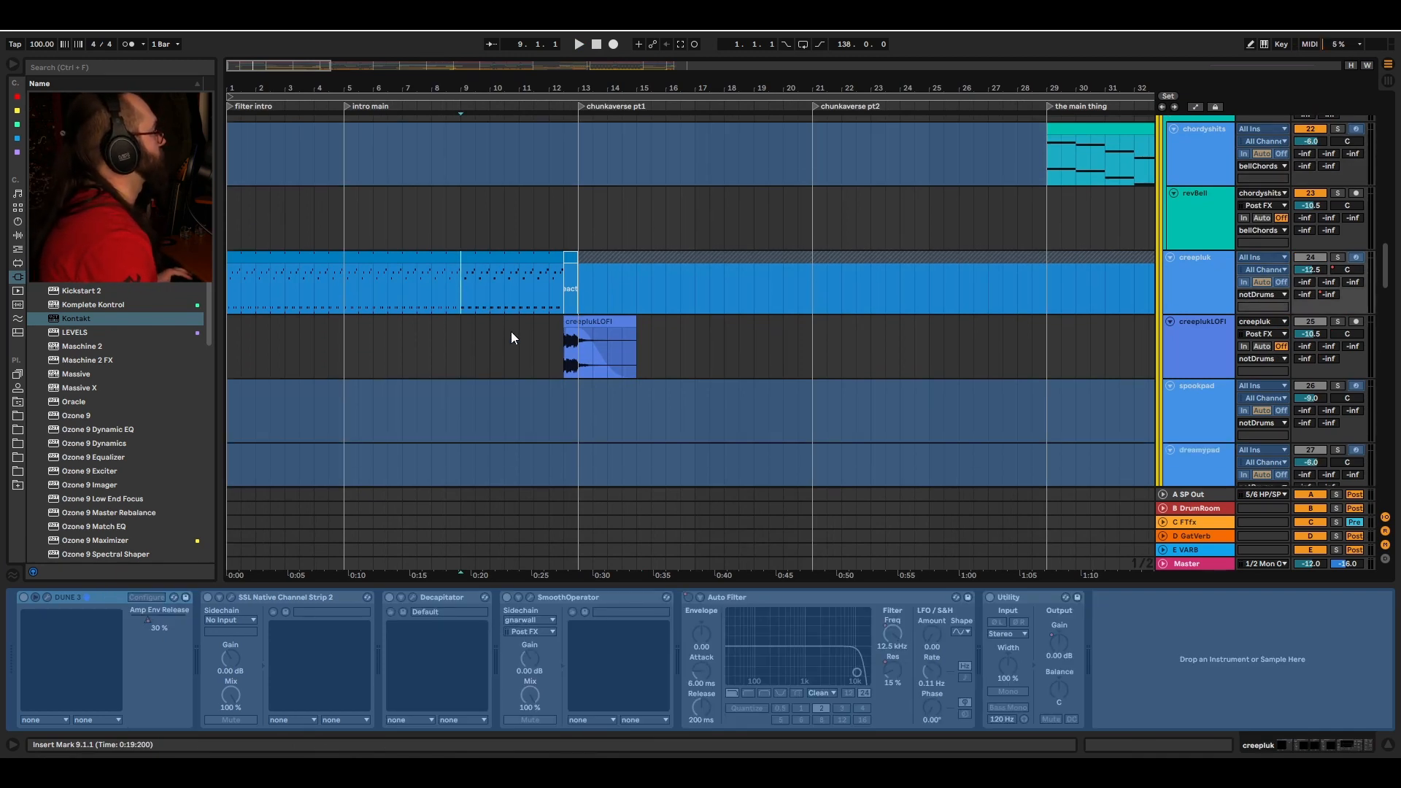
# Step: Open the Tape MELLO-FI plugin window on the creeplukLOFI track, play it from bar 12, then close it
pyautogui.click(572, 354)
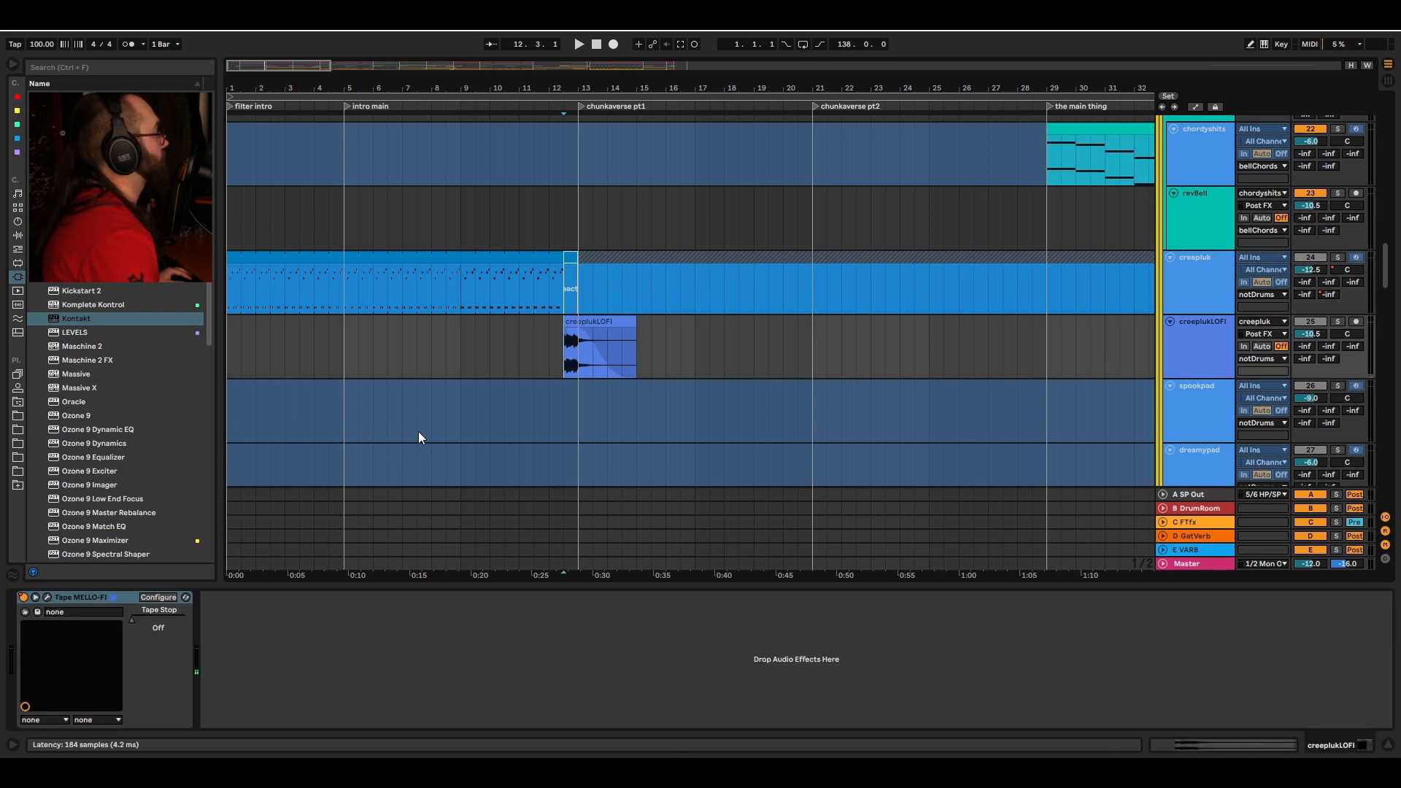
pyautogui.hotkey('ctrl', 'alt', 'p')
pyautogui.moveTo(818, 208); pyautogui.dragTo(928, 184)
pyautogui.press('space')
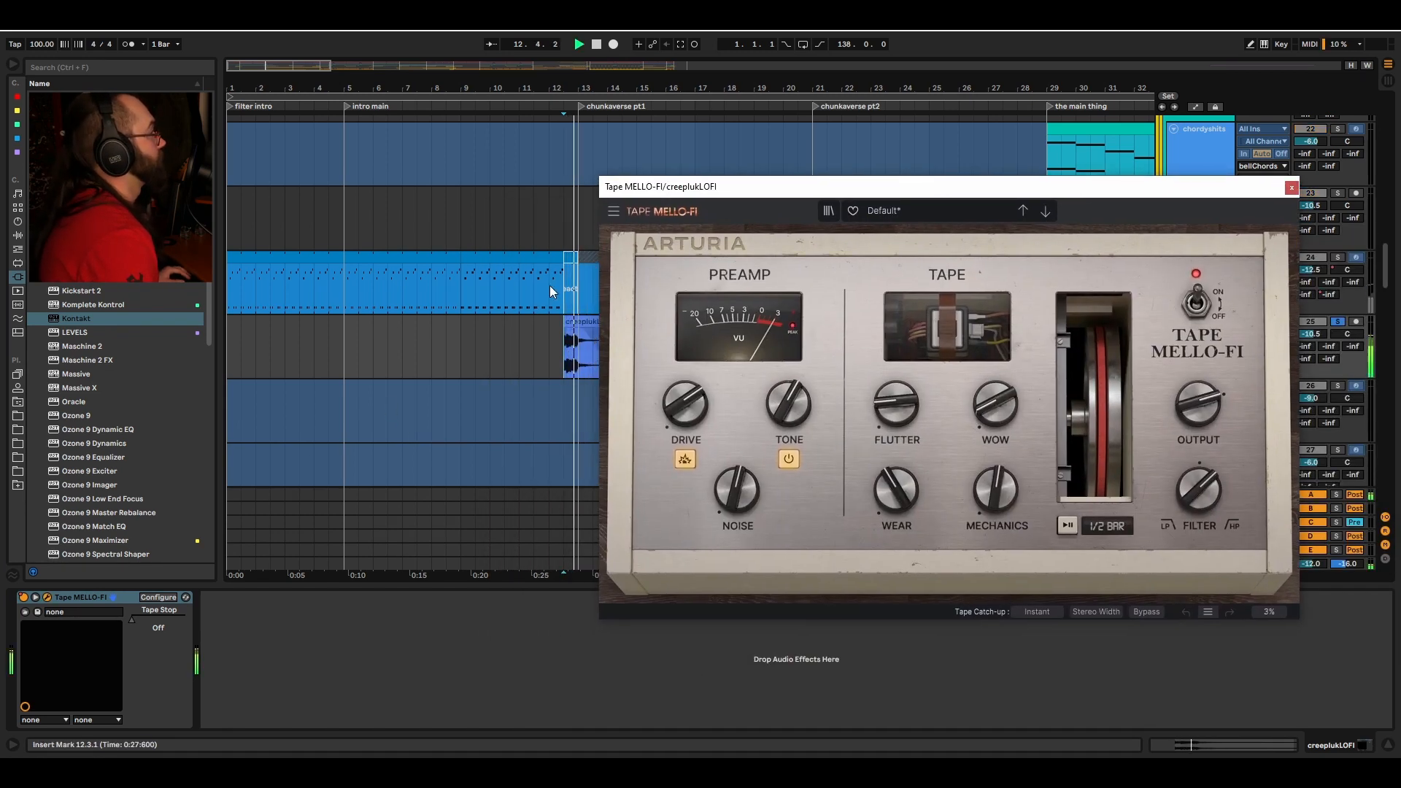
pyautogui.click(1291, 189)
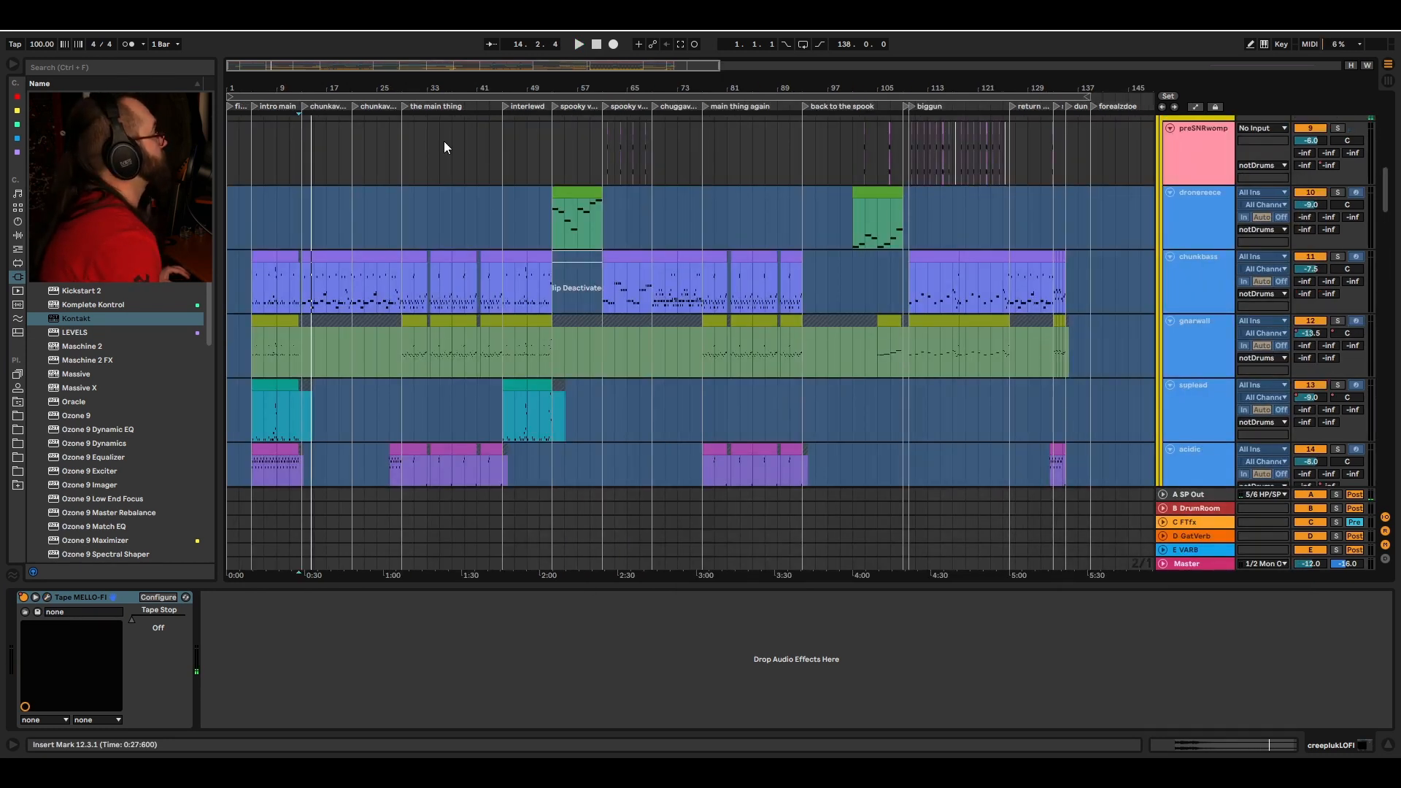
# Step: Select the preSNRwomp track at bar 61 in the spooky verse pt2 section
pyautogui.scroll(1, 690, 326)
pyautogui.moveTo(763, 116); pyautogui.dragTo(983, 204)
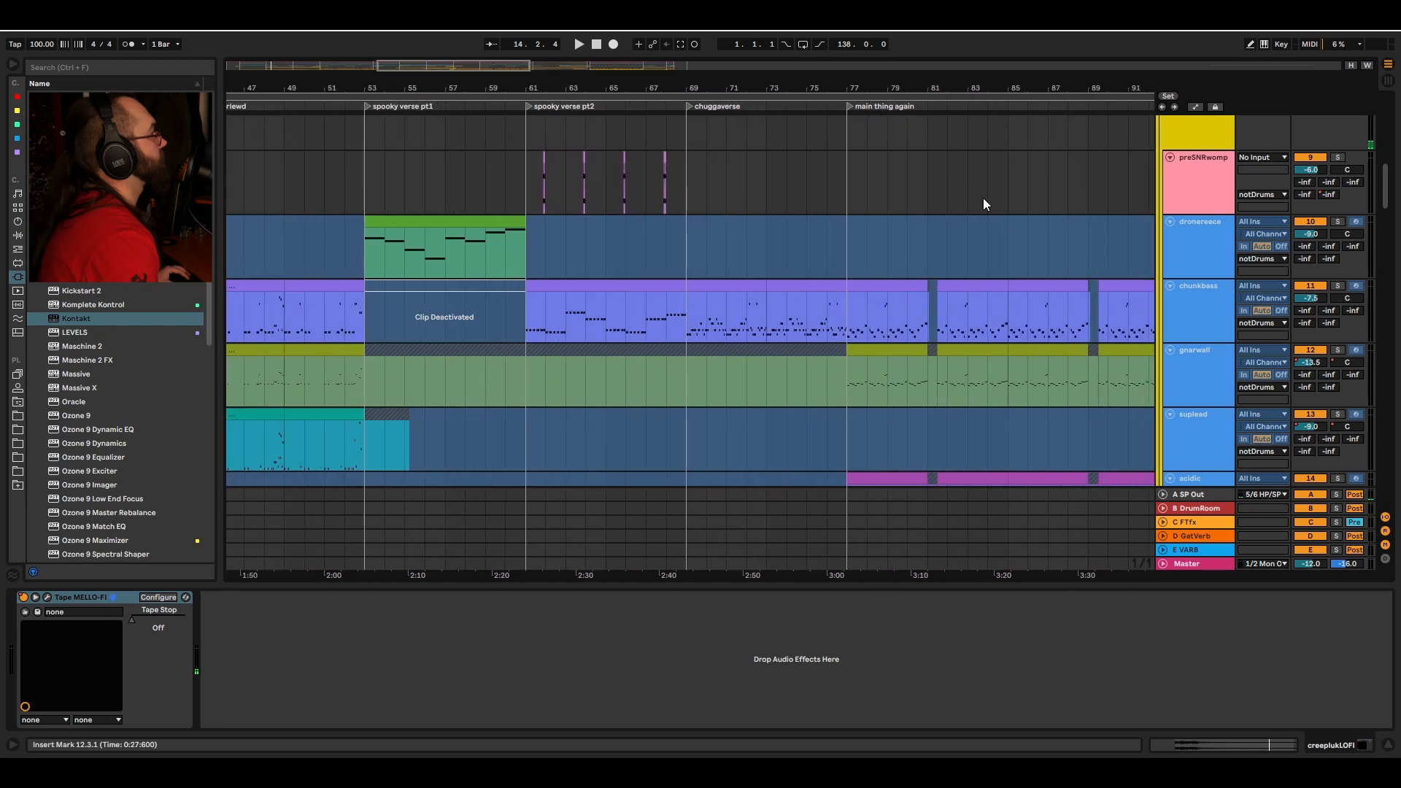
pyautogui.hscroll(-2, 876, 186)
pyautogui.moveTo(626, 83); pyautogui.dragTo(629, 93)
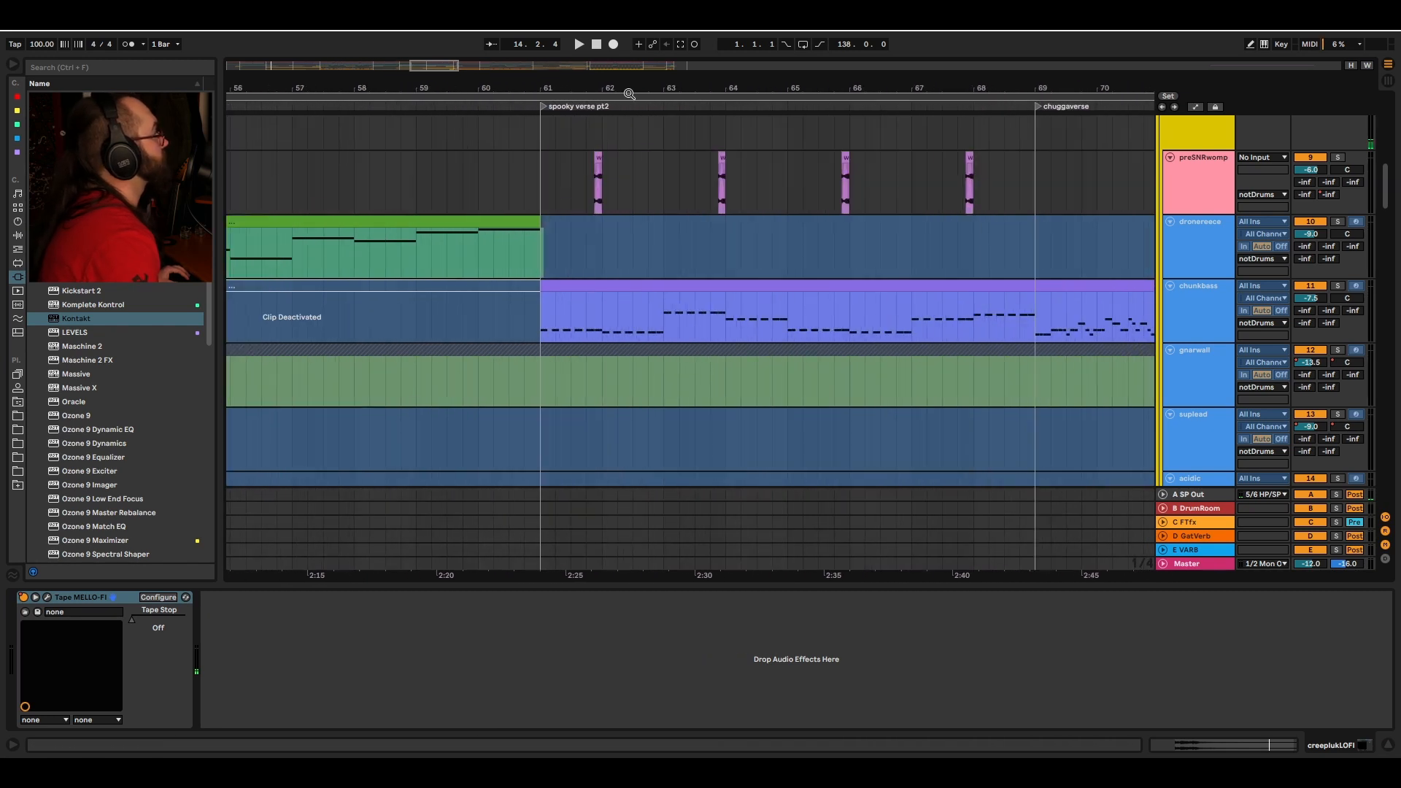
pyautogui.click(585, 164)
pyautogui.press('-')
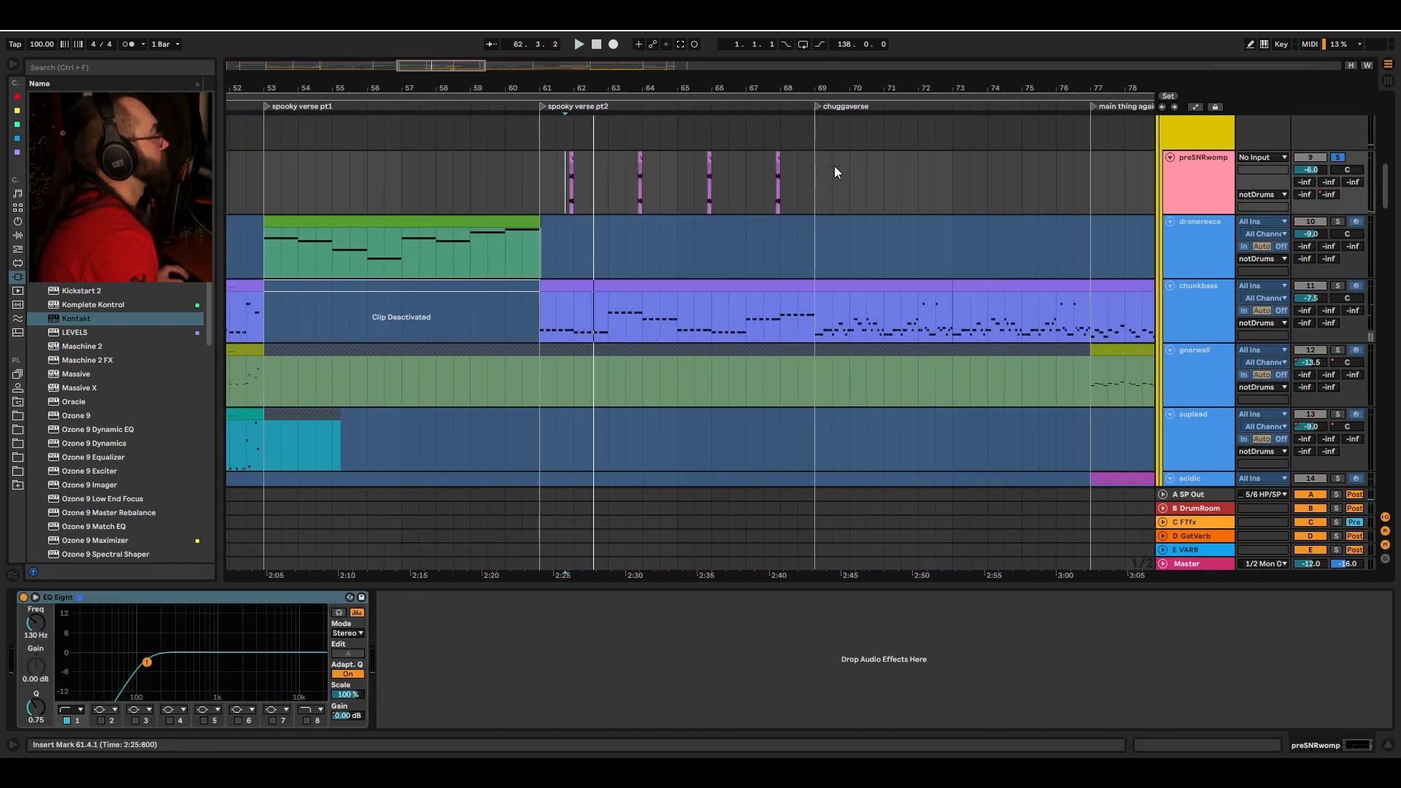
# Step: Play the preSNRwomp and drum tracks from bar 110 in the biggun section
pyautogui.scroll(5, 812, 173)
pyautogui.hscroll(5, 1005, 422)
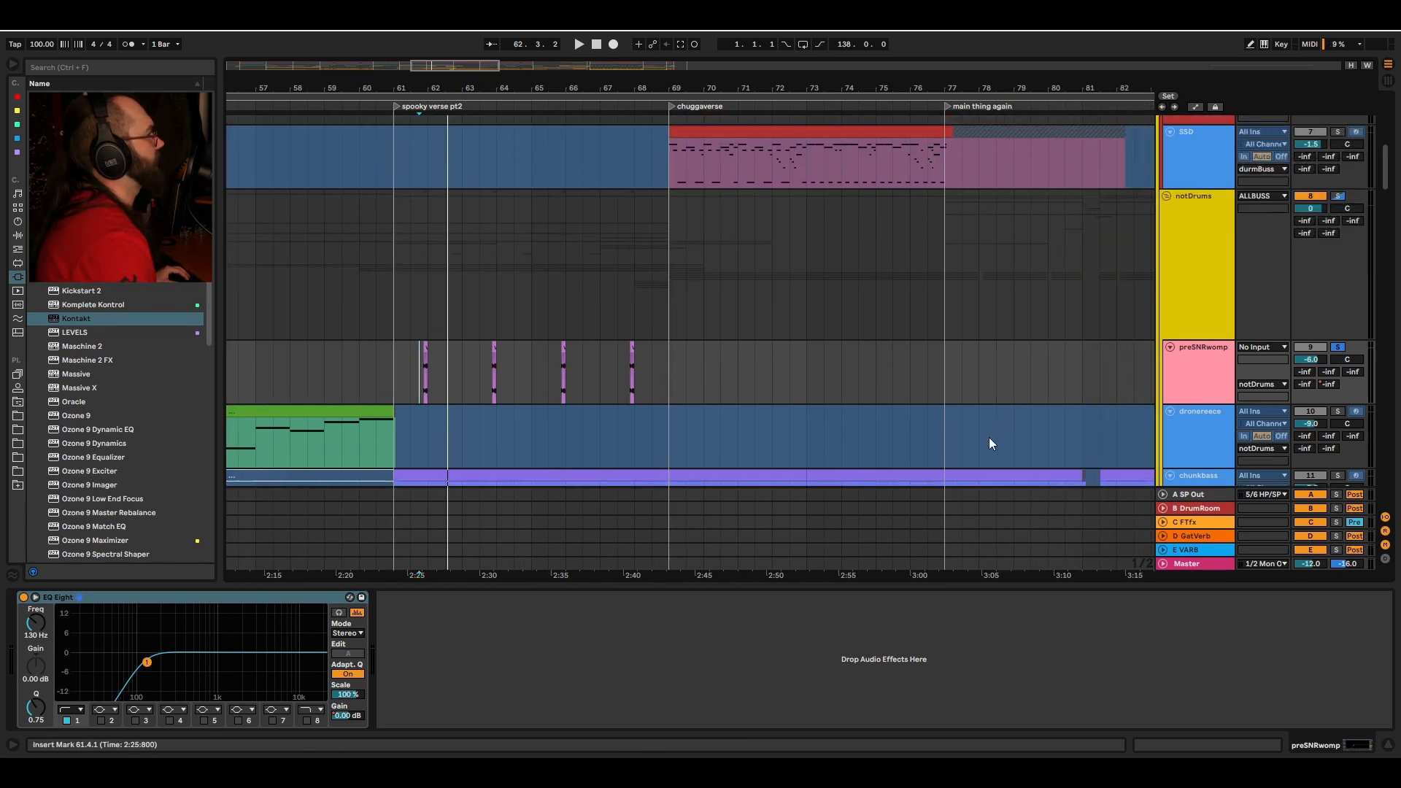
pyautogui.hscroll(10, 1021, 285)
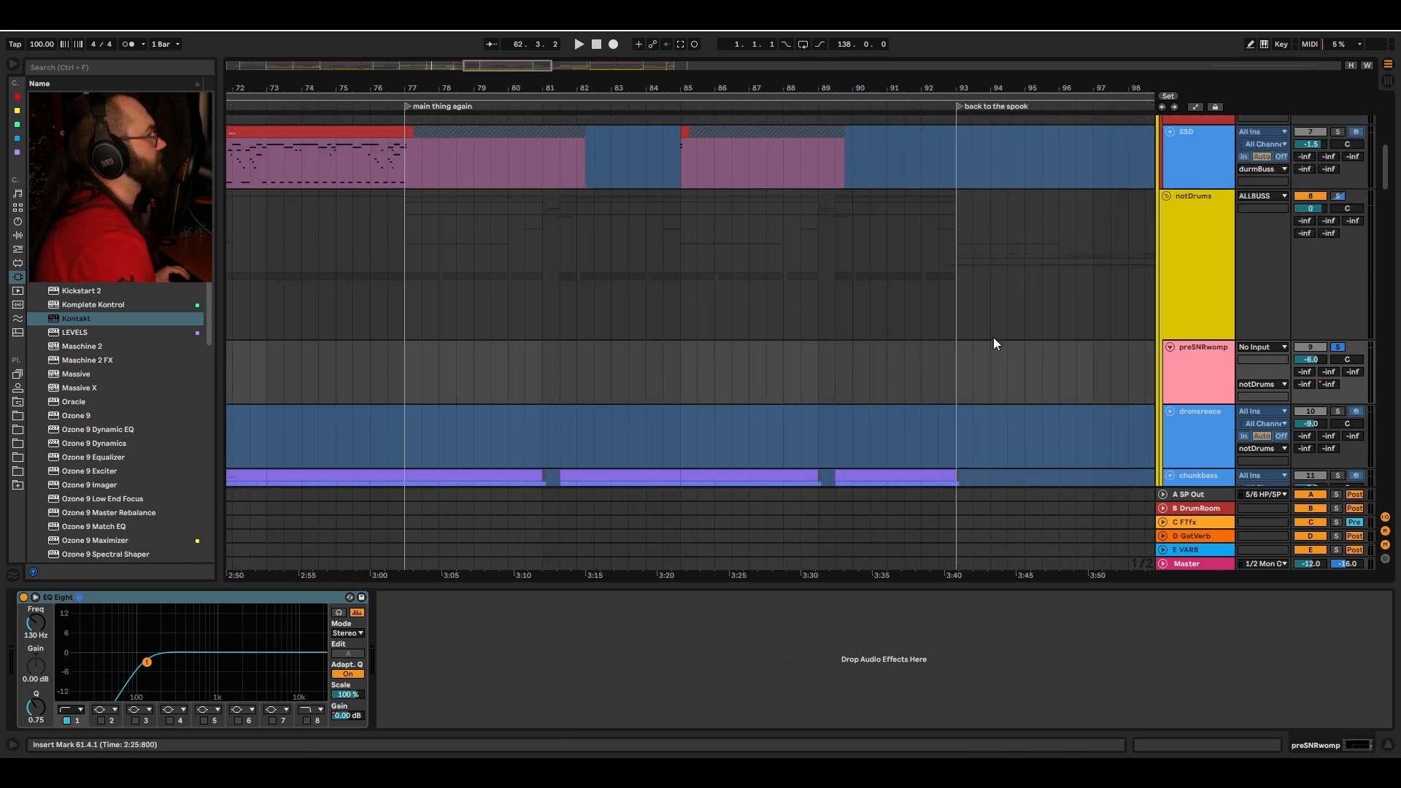
pyautogui.hscroll(10, 994, 340)
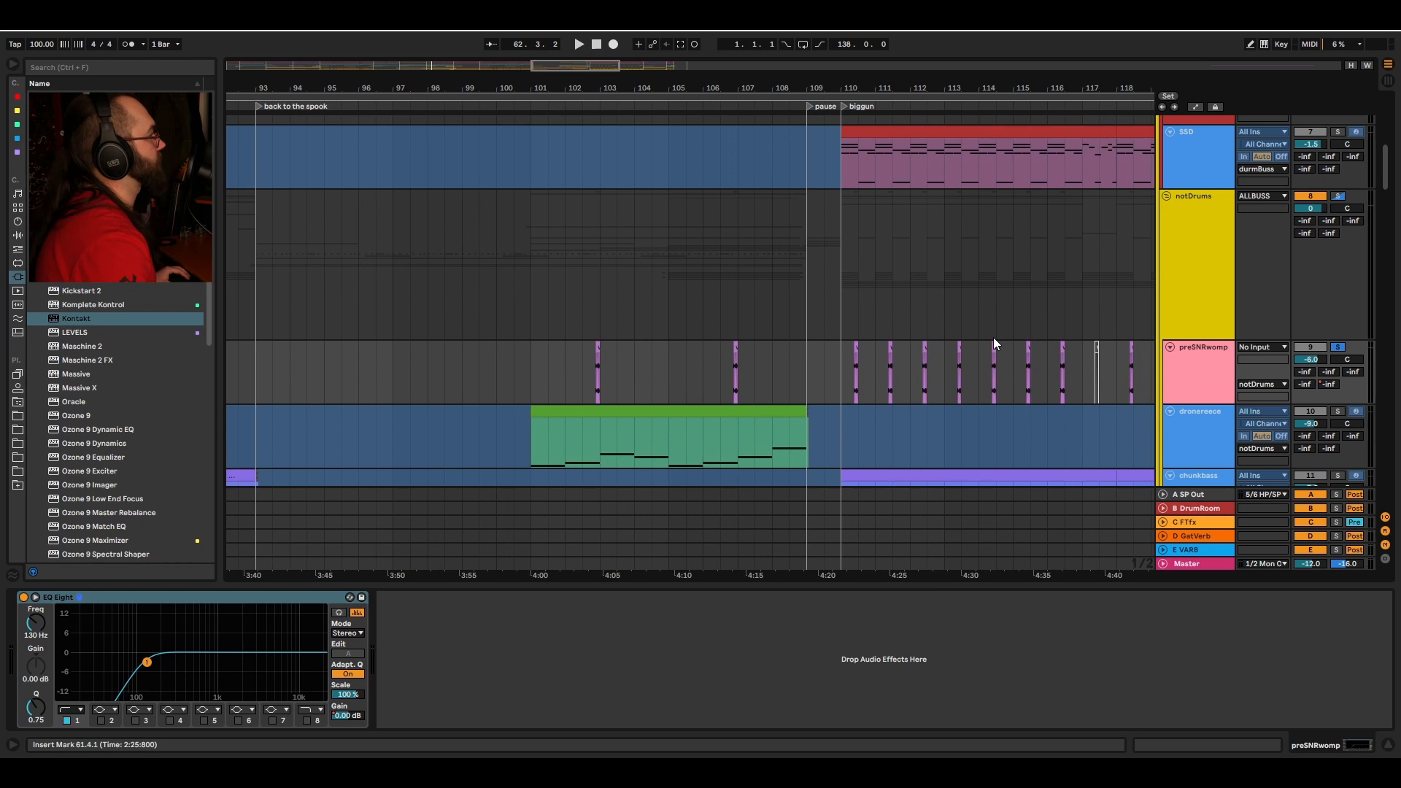
pyautogui.hscroll(5, 994, 338)
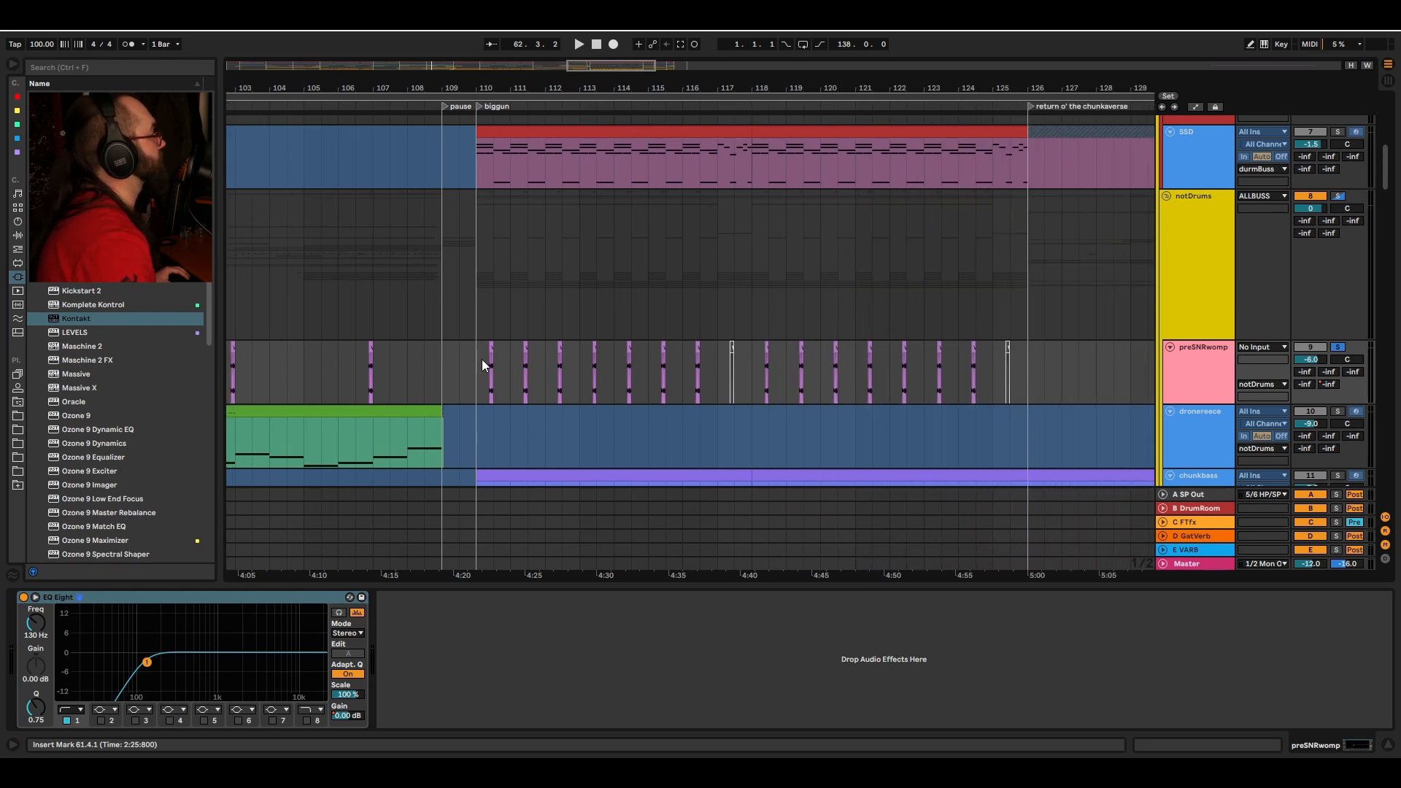
pyautogui.click(481, 359)
pyautogui.scroll(2, 1040, 171)
pyautogui.scroll(5, 1040, 175)
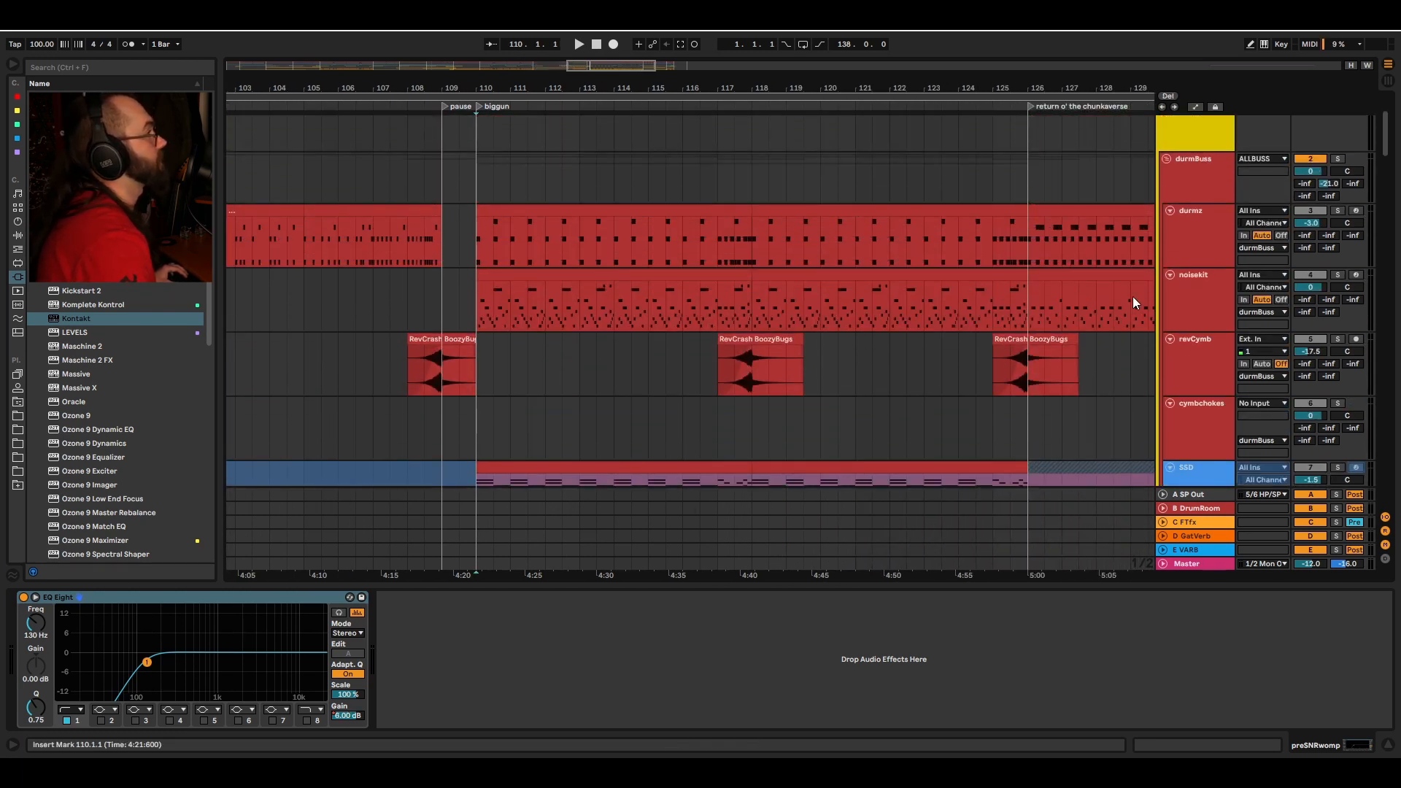
pyautogui.scroll(-5, 822, 292)
pyautogui.press('space')
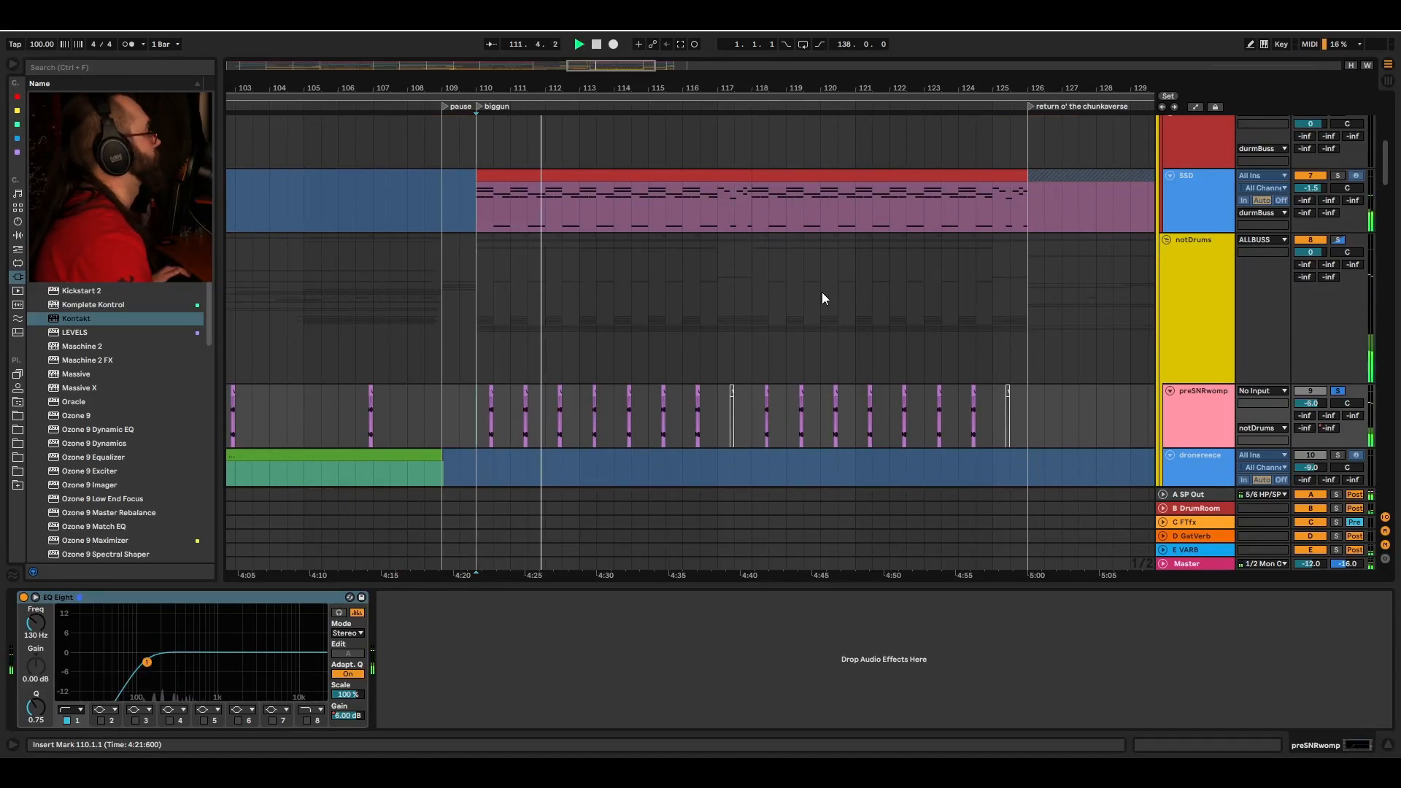
# Step: Play the voicepad track from bar 4 in the filter intro section
pyautogui.scroll(-1, 759, 263)
pyautogui.moveTo(1389, 177); pyautogui.dragTo(1391, 336)
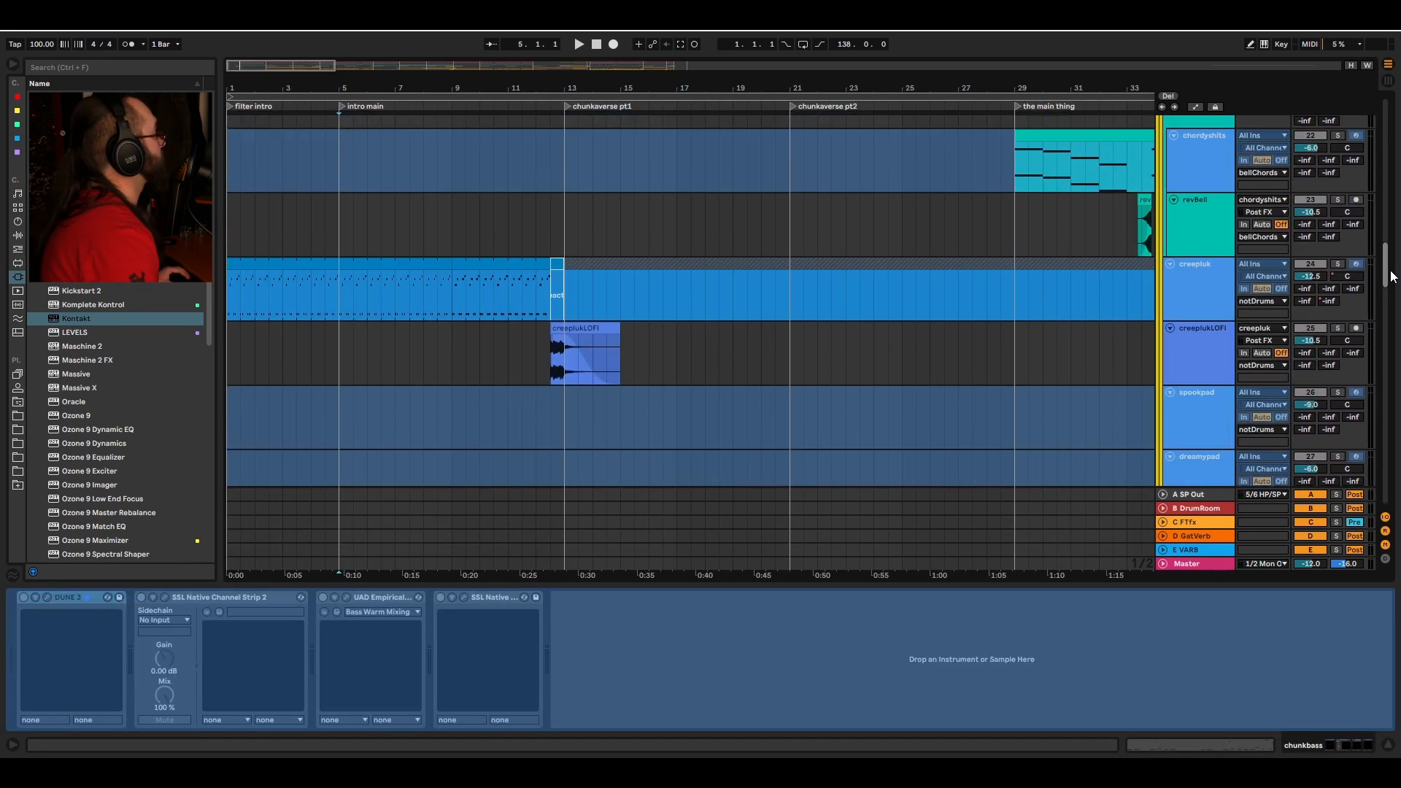
pyautogui.click(316, 177)
pyautogui.press('space')
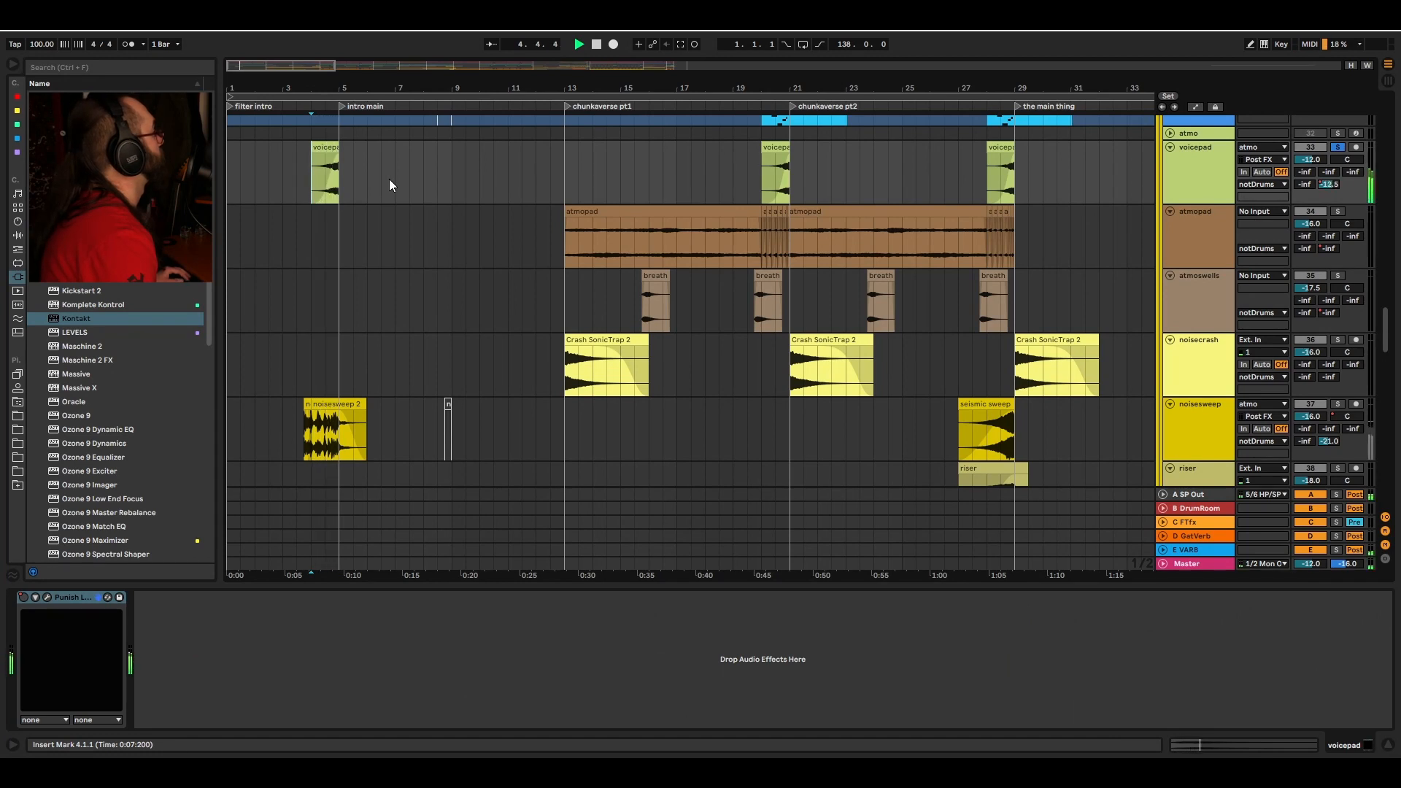
# Step: Play the noisesweep track from bar 3 in the filter intro section
pyautogui.scroll(-3, 365, 292)
pyautogui.click(305, 338)
pyautogui.press('space')
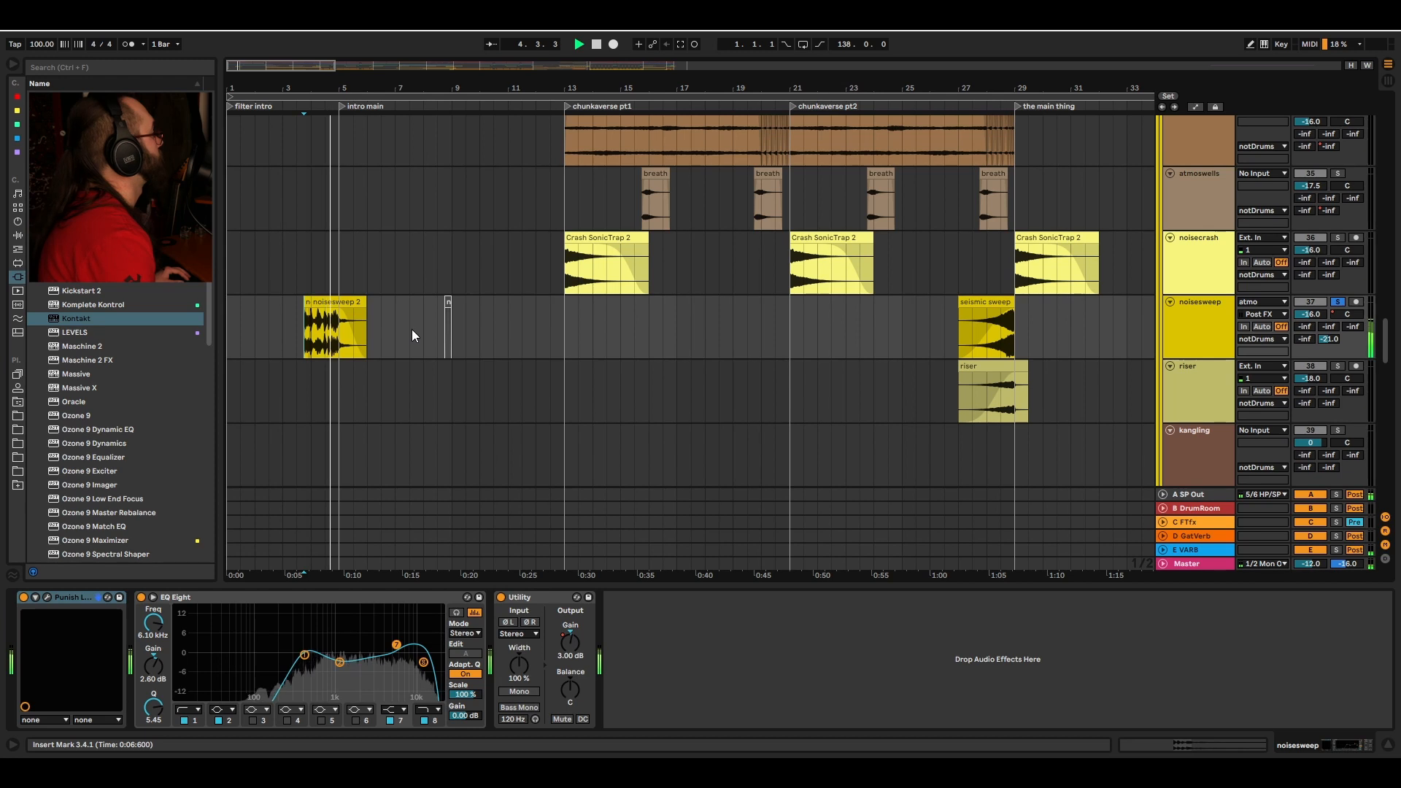
# Step: Select the chunkbass track at bar 5 in the intro main section
pyautogui.scroll(-4, 416, 256)
pyautogui.scroll(-2, 435, 146)
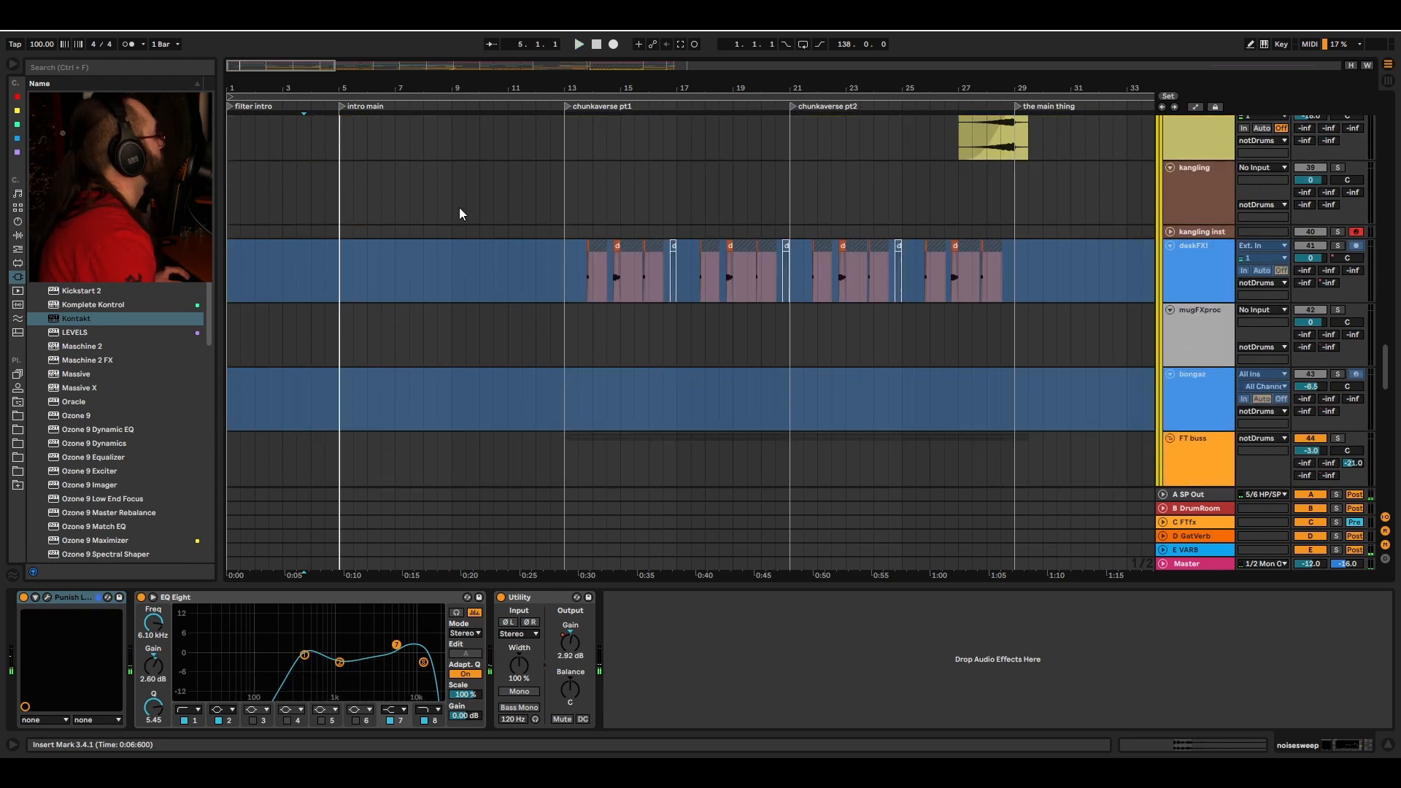
pyautogui.scroll(15, 460, 212)
pyautogui.moveTo(1385, 198); pyautogui.dragTo(1385, 193)
pyautogui.scroll(-1, 719, 292)
pyautogui.click(340, 199)
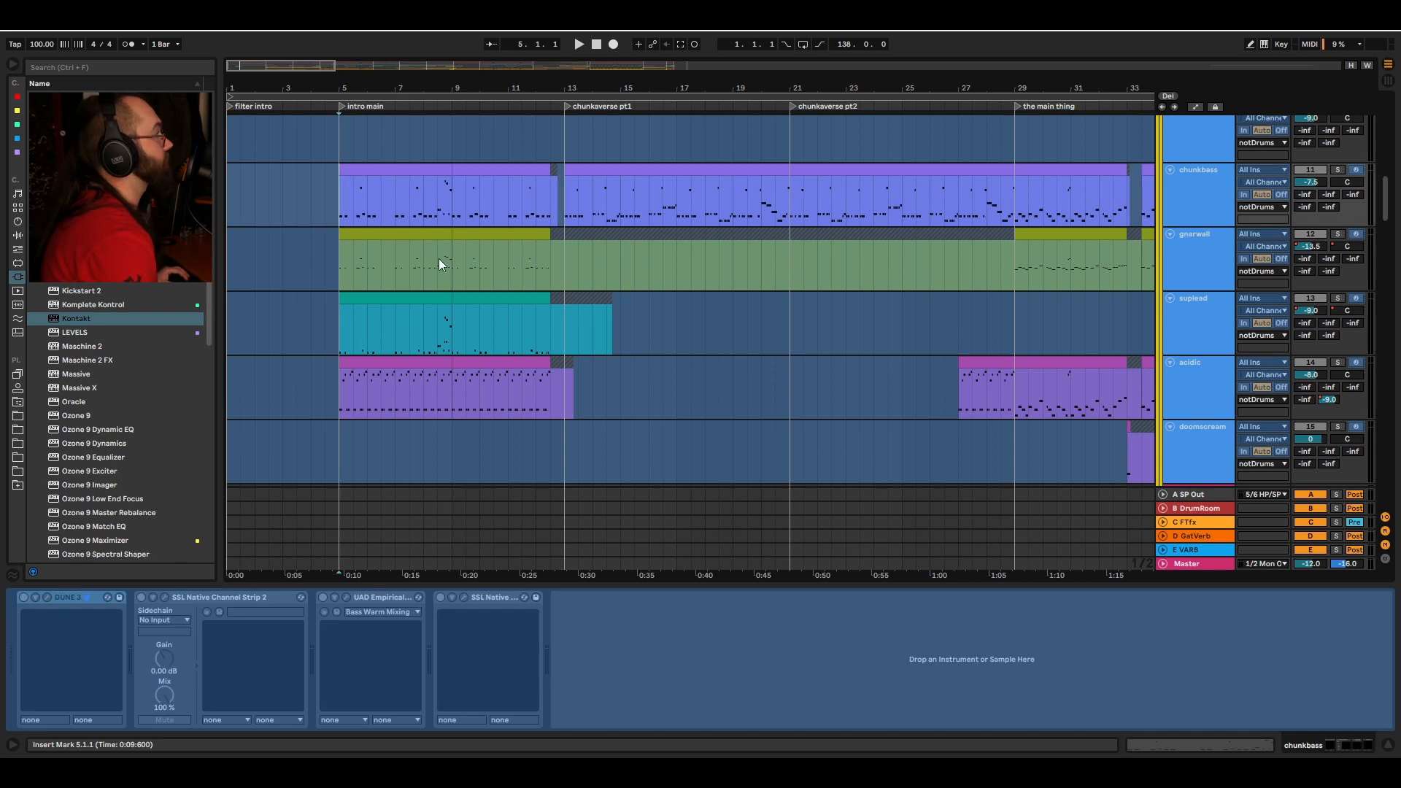
# Step: Open the gnarwall track's plugin windows, play it, and close the SSL Channel Strip 2 and Pigments windows
pyautogui.click(340, 260)
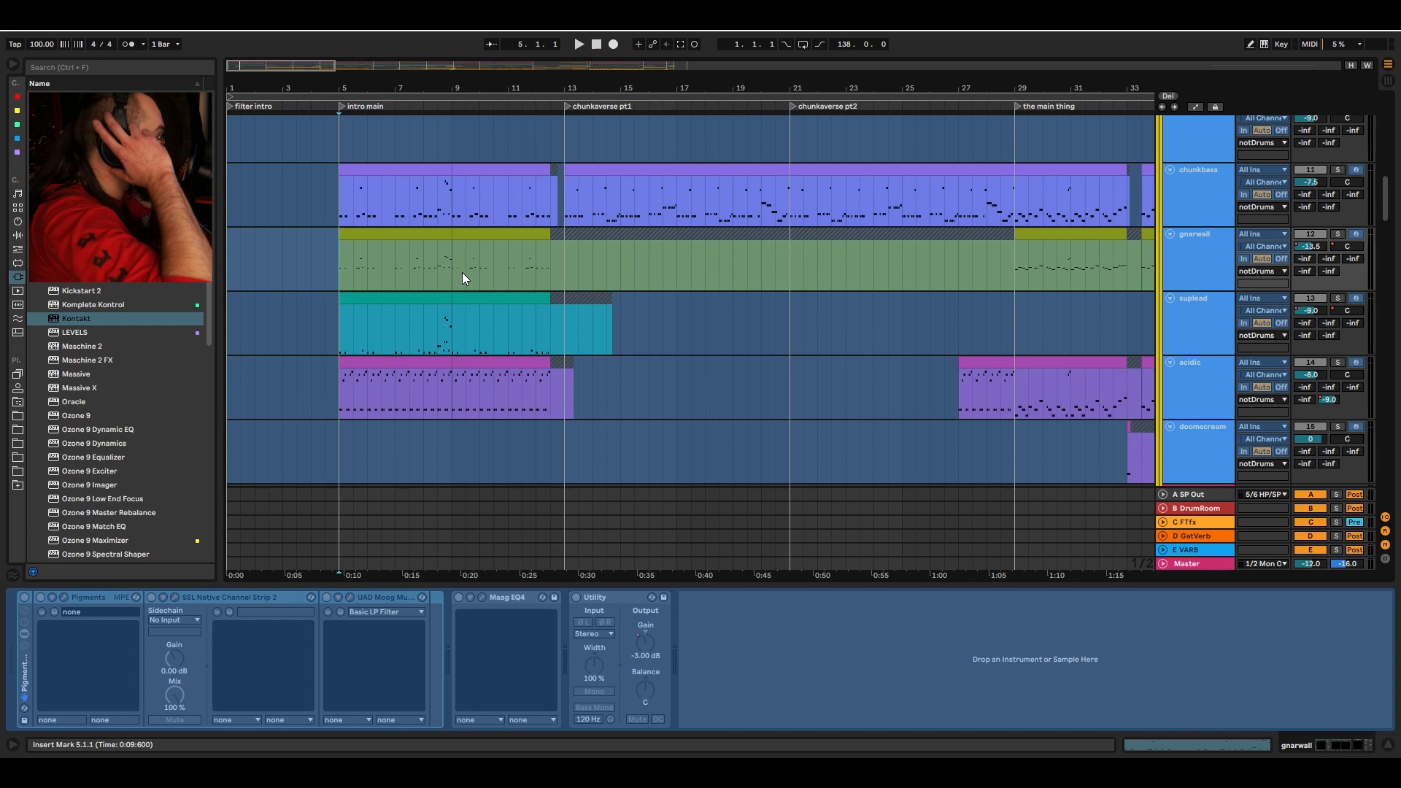
pyautogui.hotkey('ctrl', 'alt', 'p')
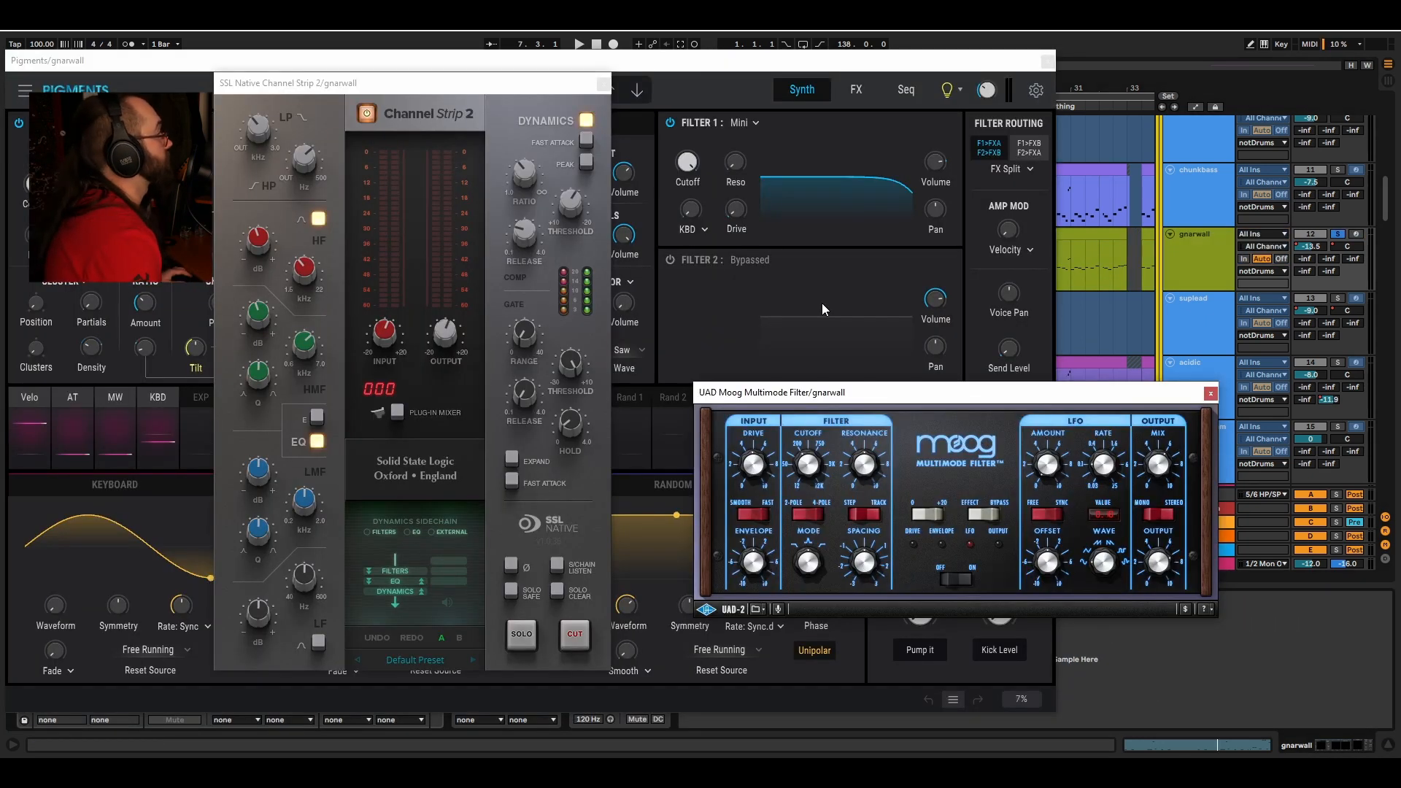
pyautogui.press('space')
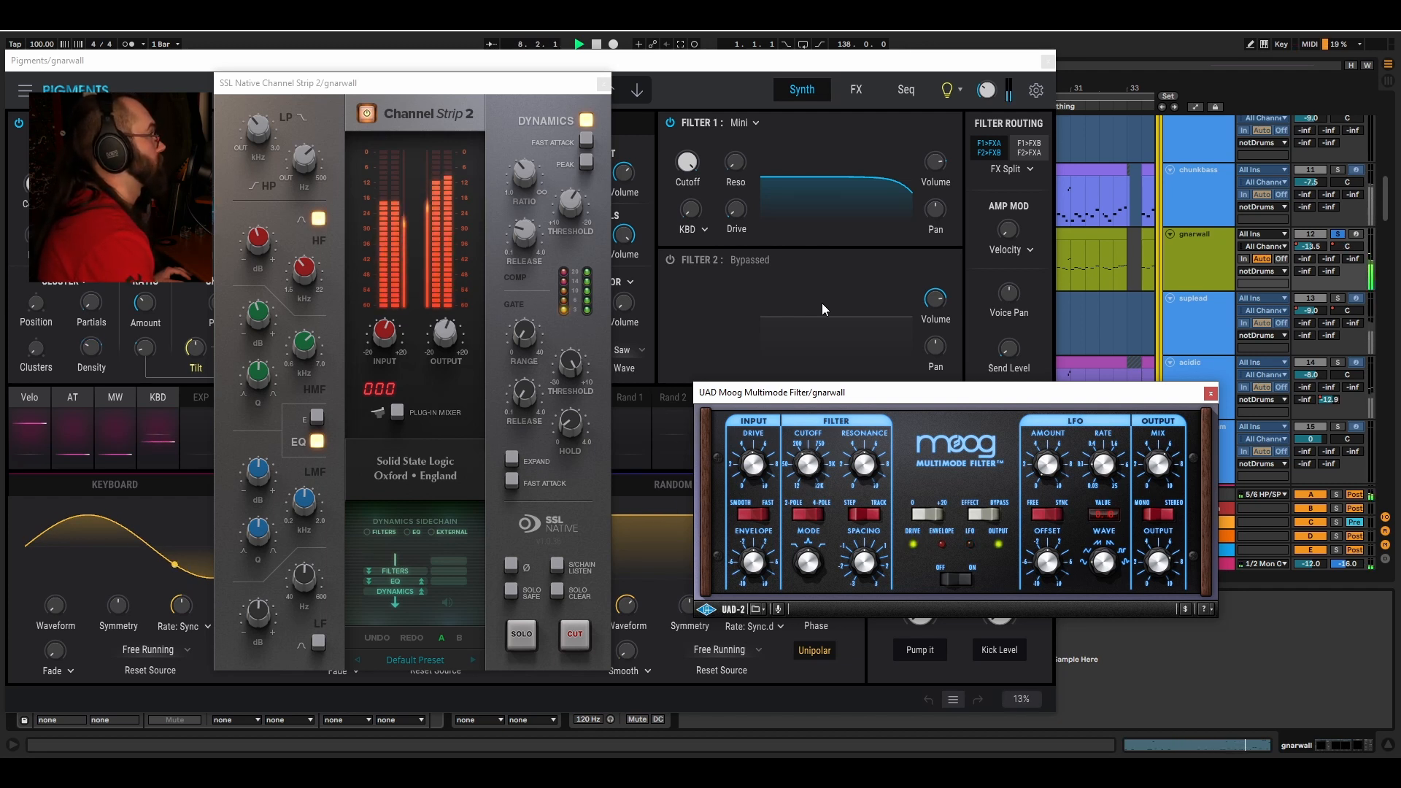
pyautogui.click(603, 86)
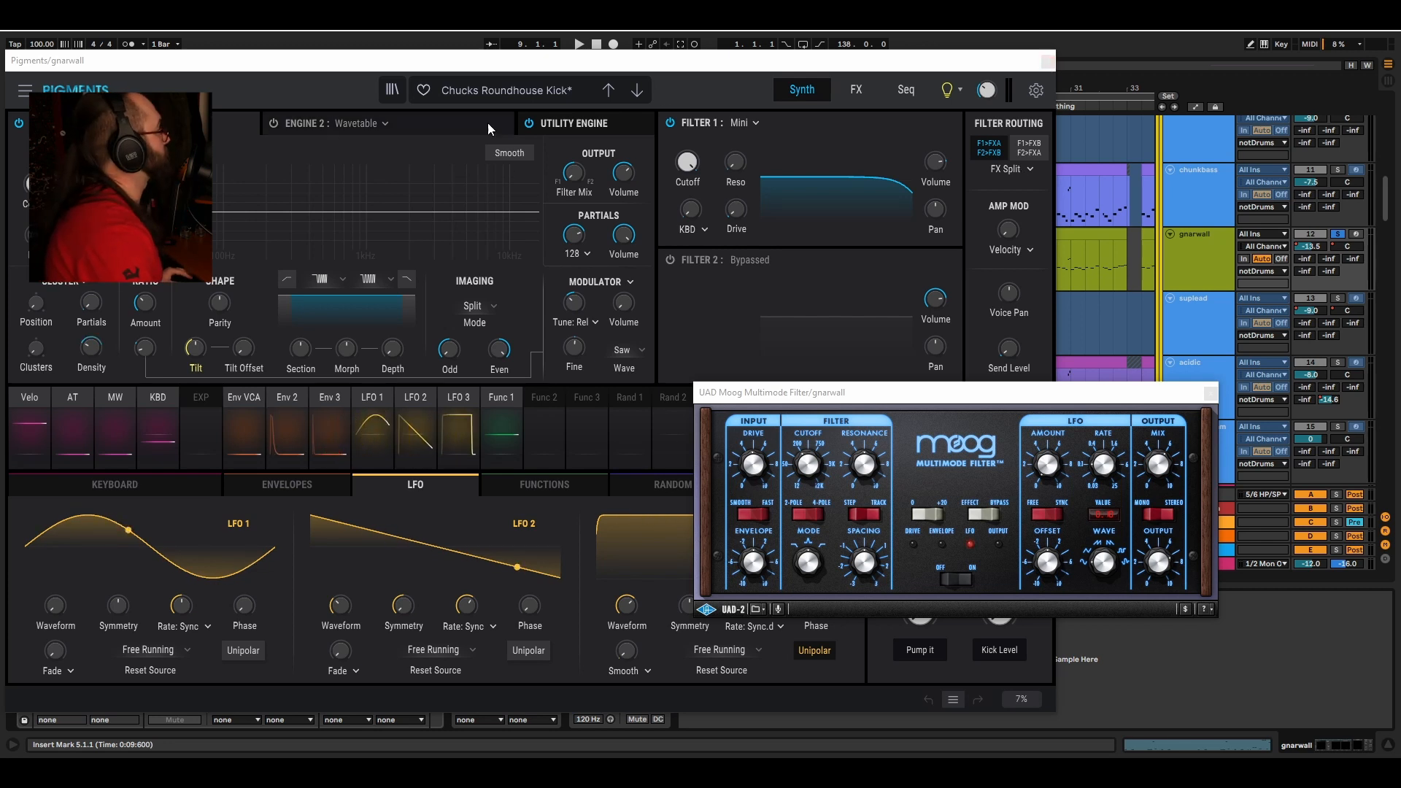
pyautogui.click(600, 62)
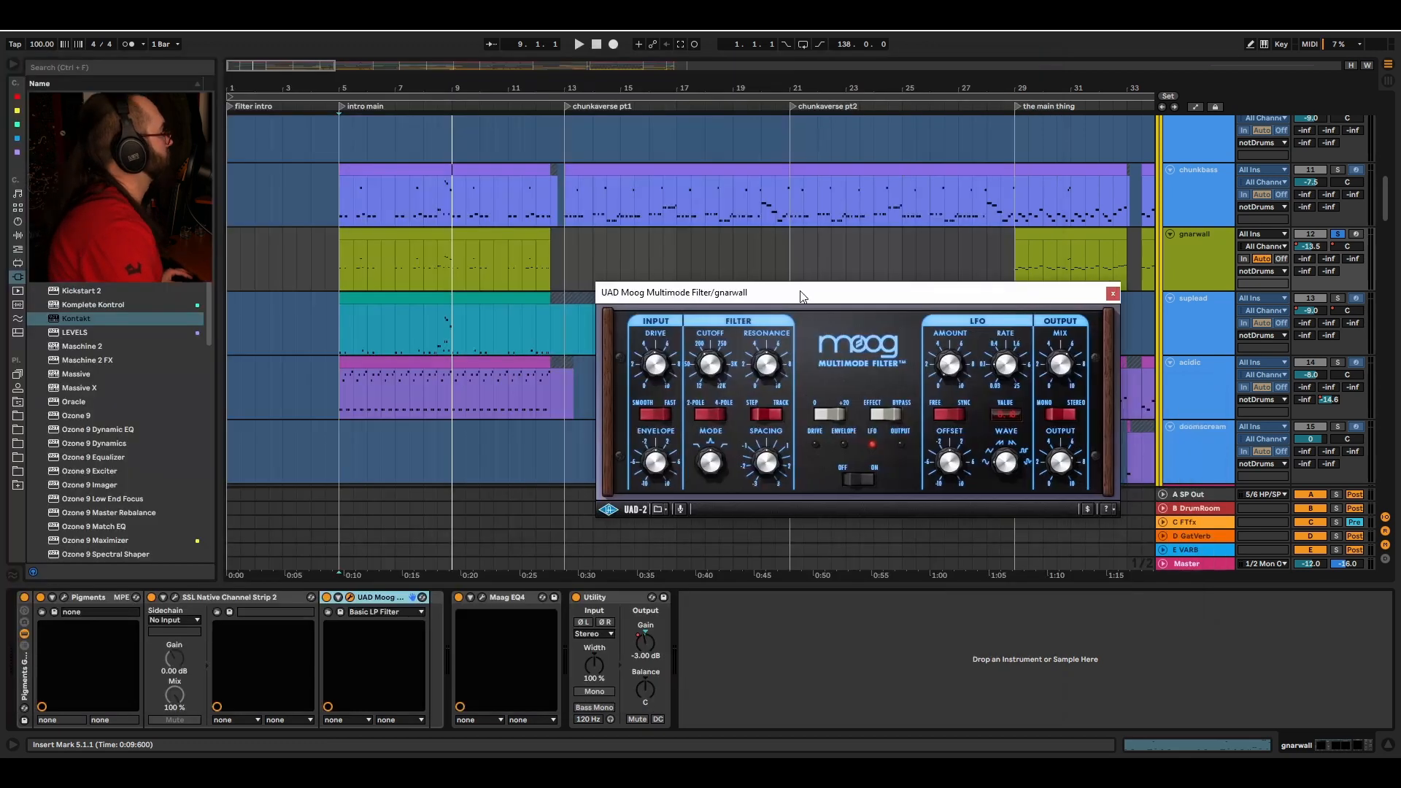
# Step: Move the UAD Moog Multimode Filter window and play the gnarwall track from bar 5
pyautogui.moveTo(799, 292); pyautogui.dragTo(780, 292)
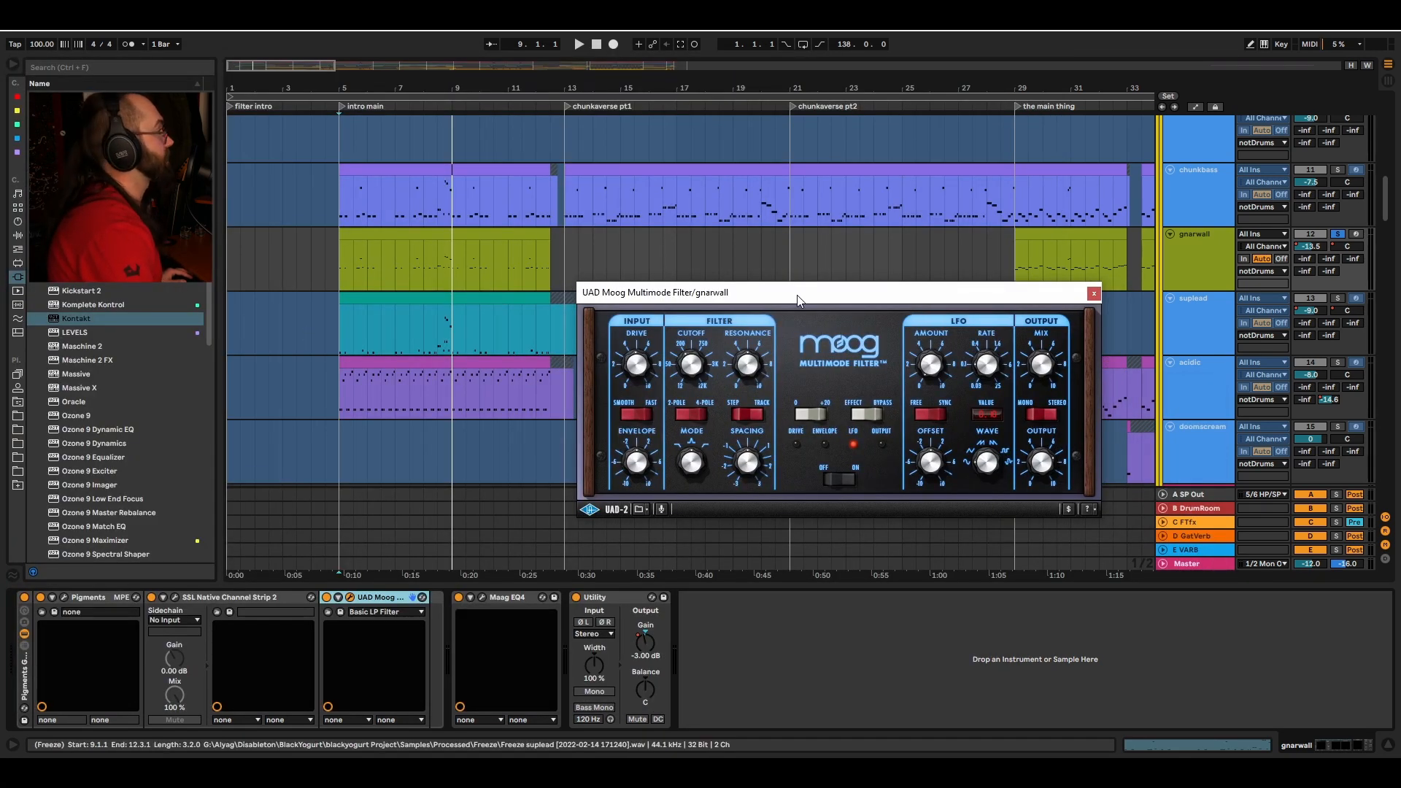
pyautogui.moveTo(694, 298); pyautogui.dragTo(686, 259)
pyautogui.press('space')
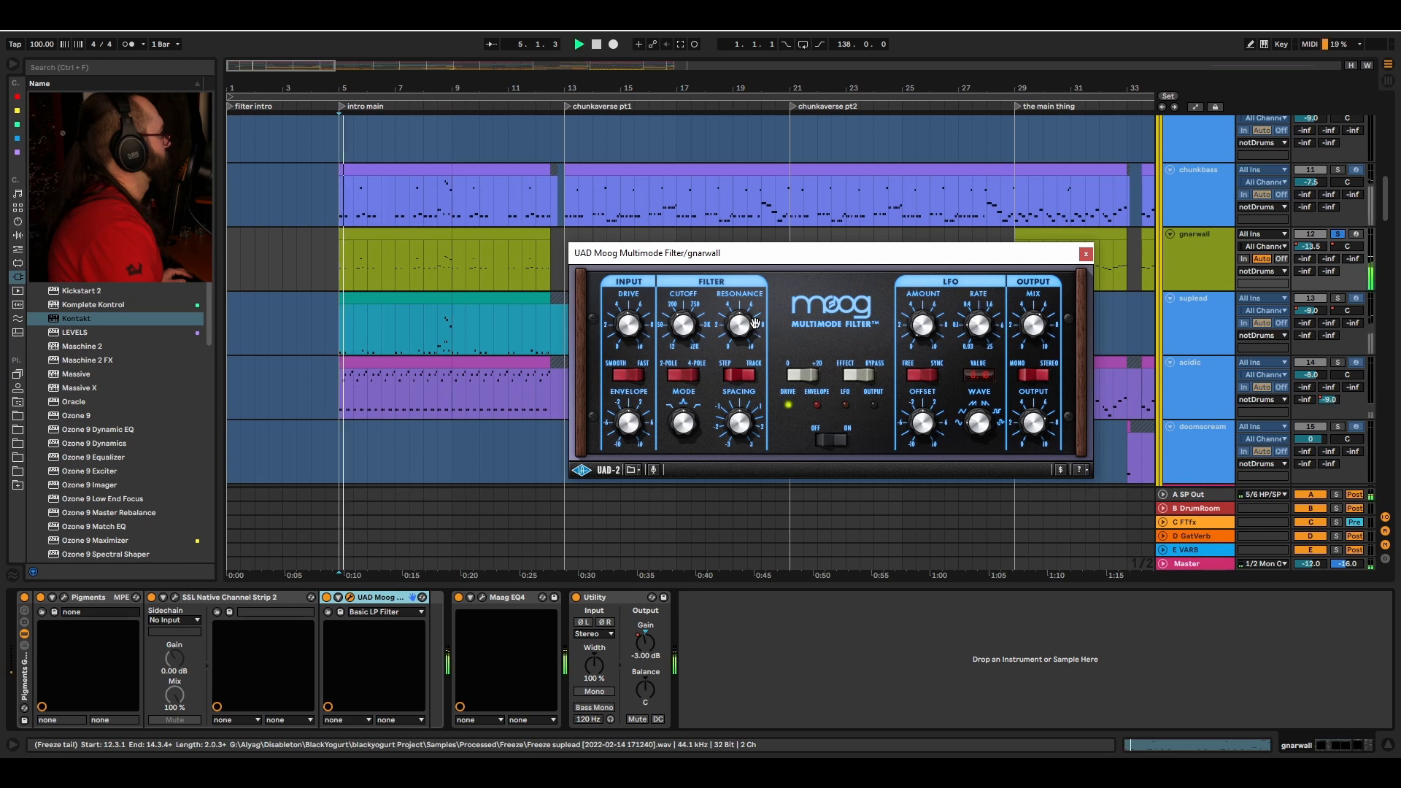
# Step: Show the automation lanes and replay the intro main section from bar 5
pyautogui.press('a')
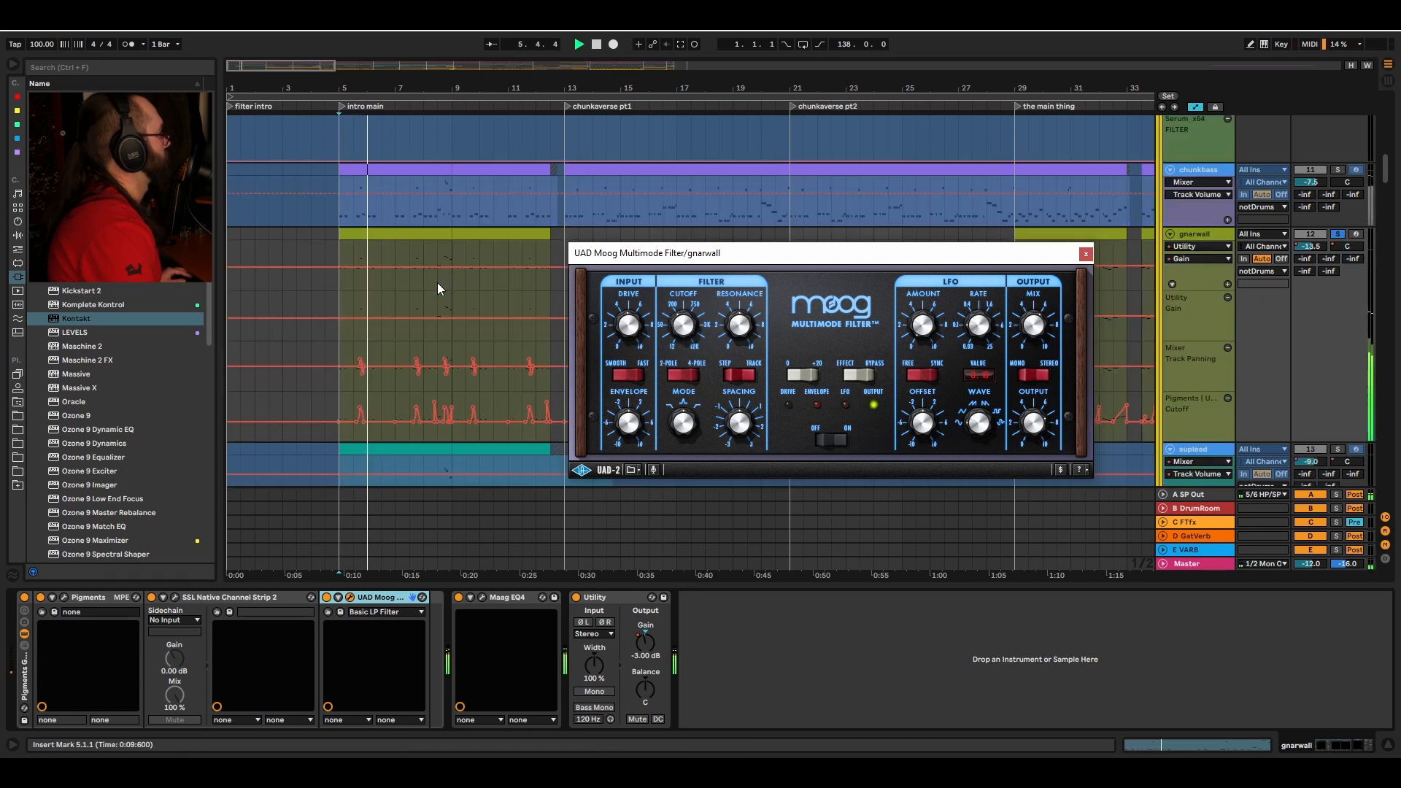
pyautogui.moveTo(365, 88); pyautogui.dragTo(365, 88)
pyautogui.press('space')
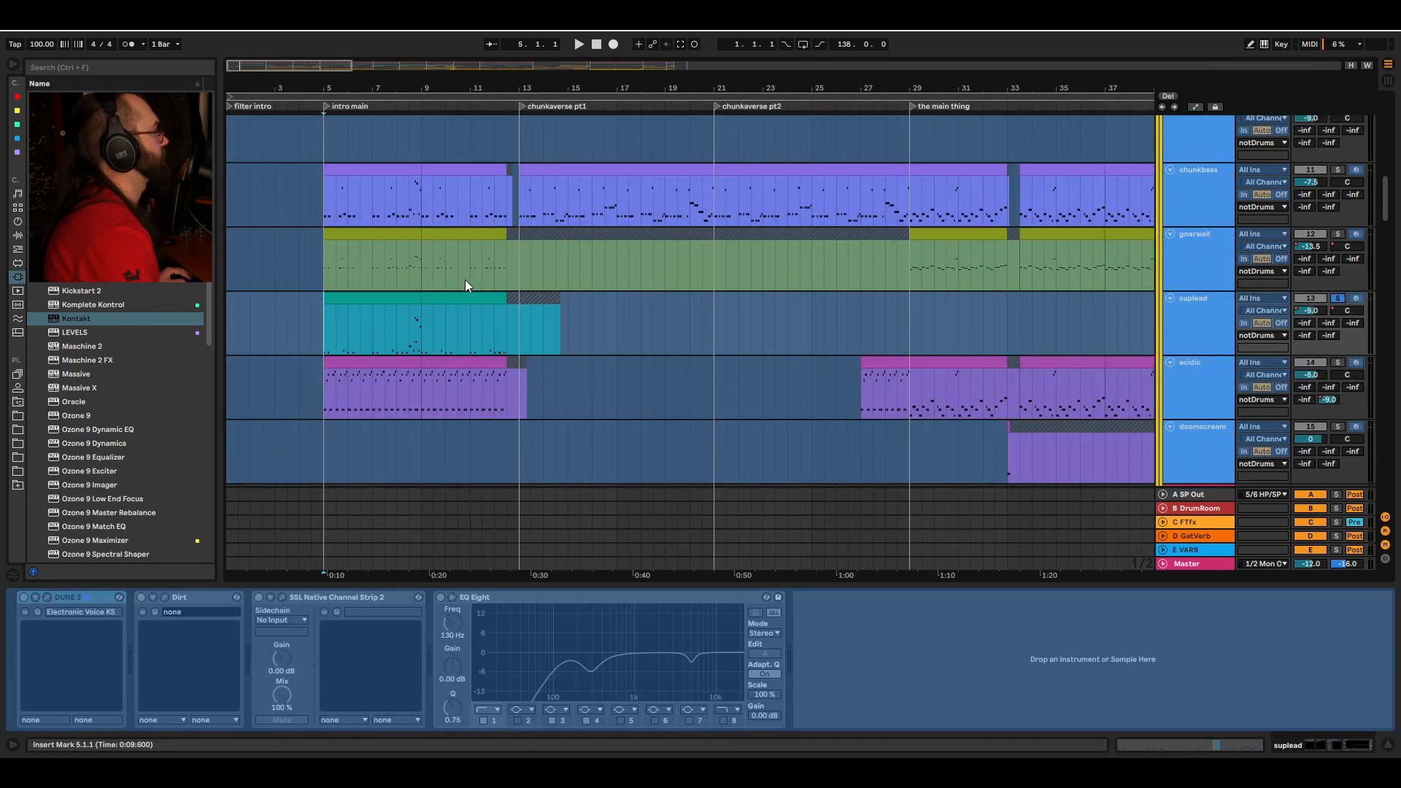
pyautogui.press('space')
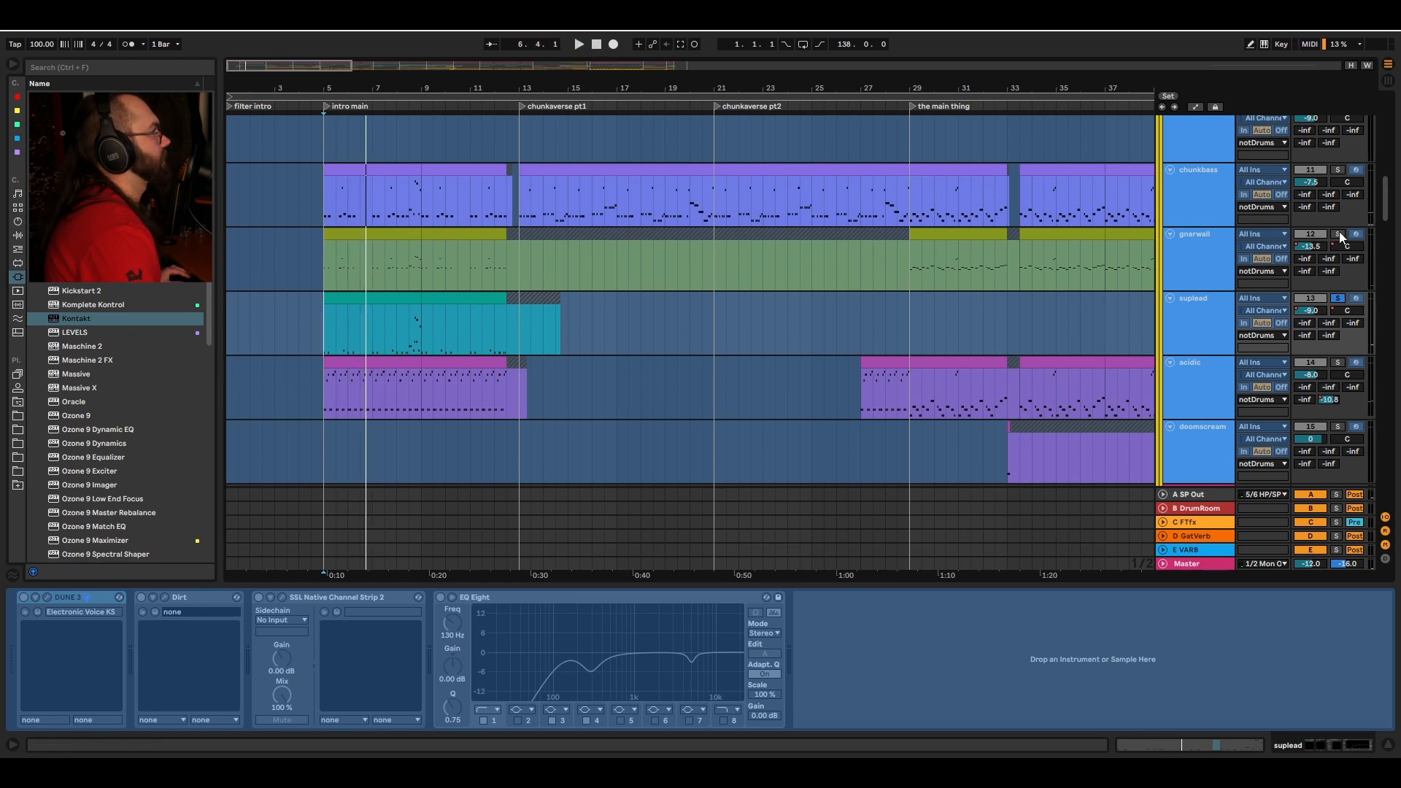
# Step: Solo the acidic track and play it from bar 5 through the chunkverse sections
pyautogui.press('space')
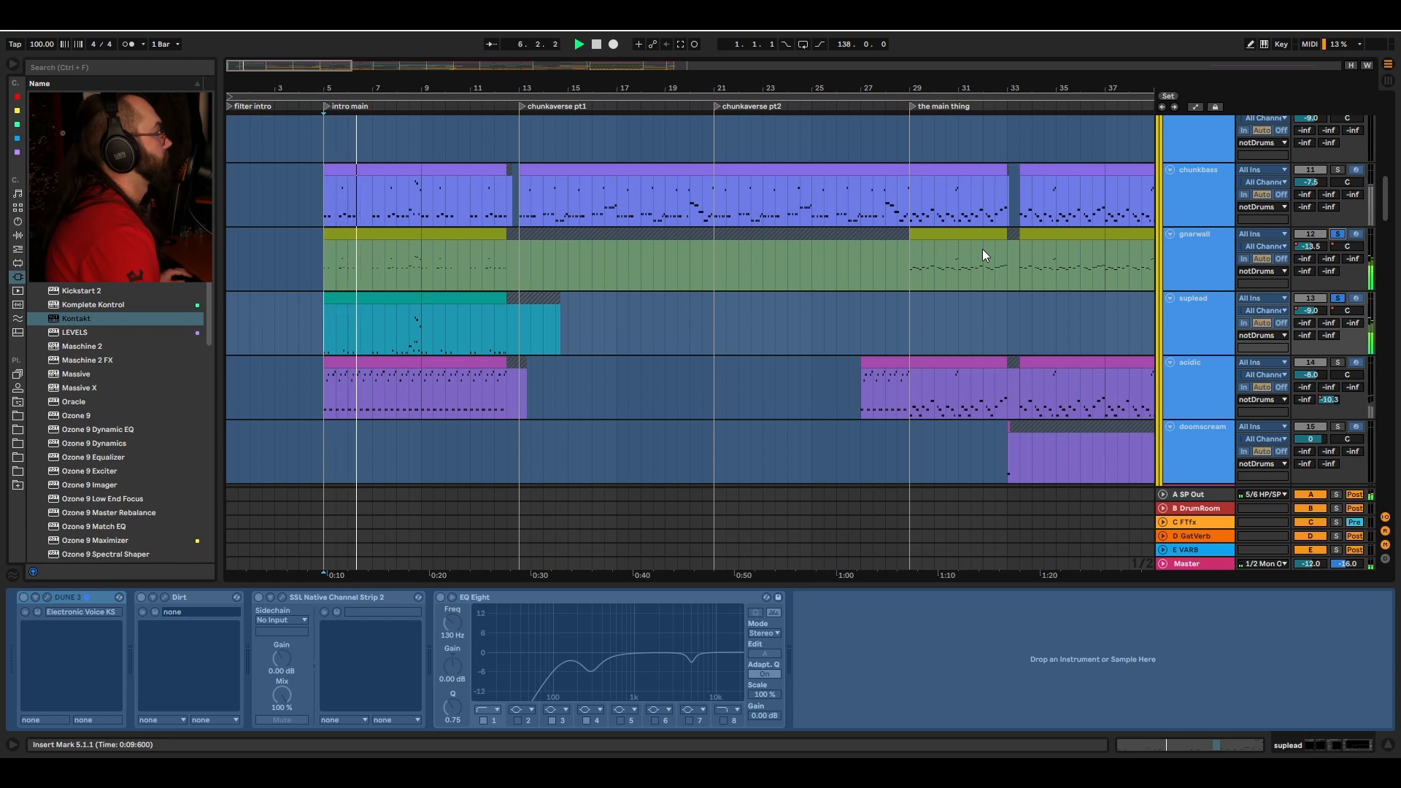
pyautogui.click(1335, 300)
pyautogui.scroll(-1, 821, 276)
pyautogui.click(322, 326)
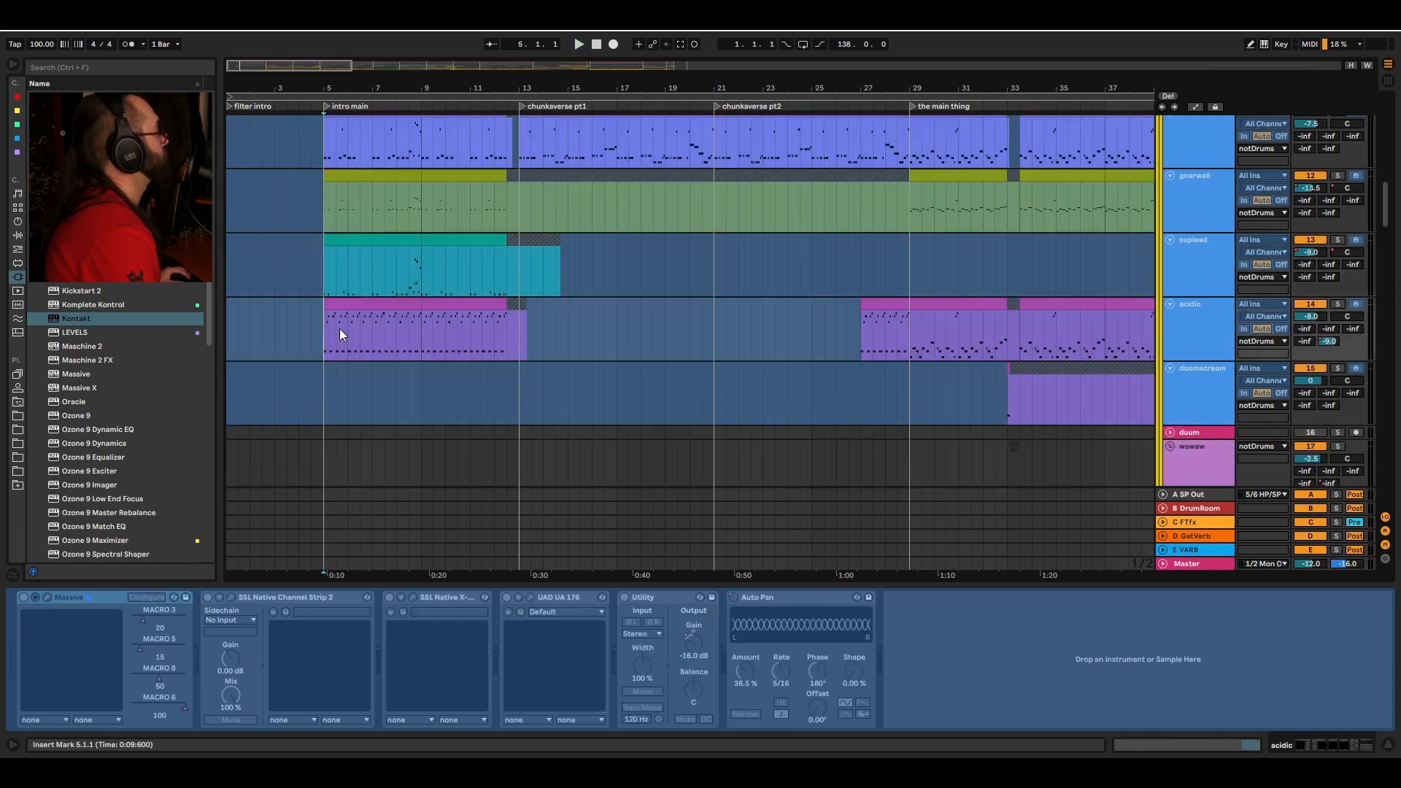
pyautogui.press('s')
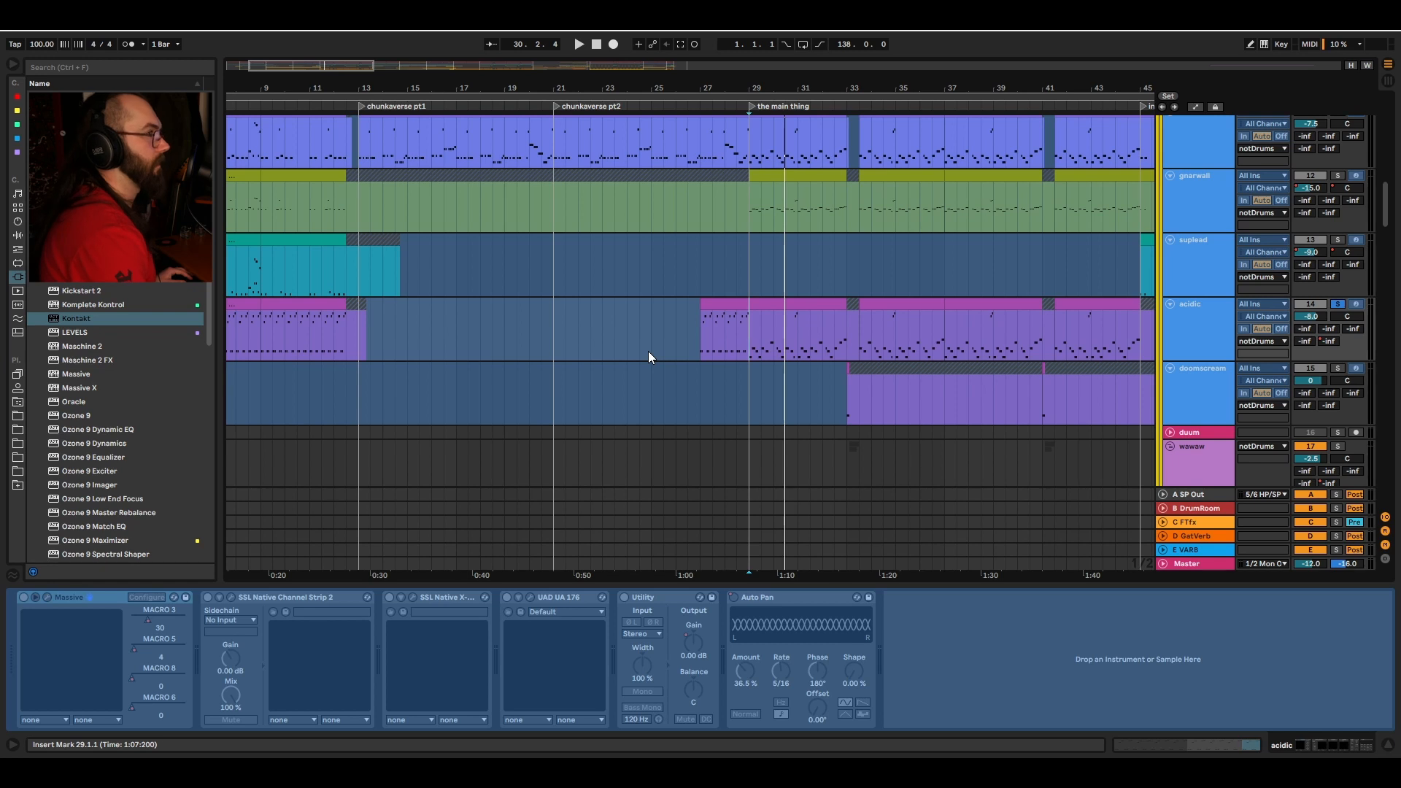
pyautogui.press('space')
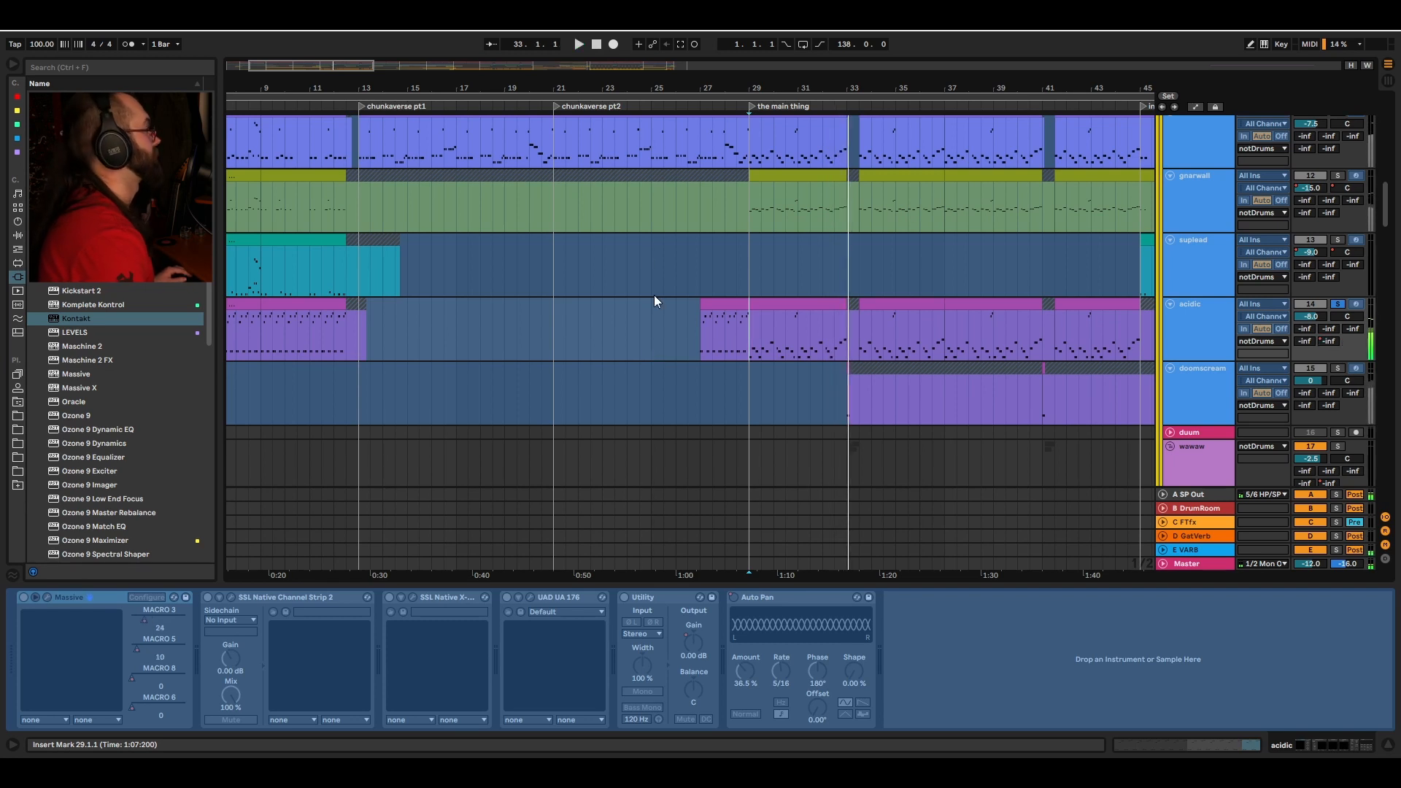
# Step: Select the atmopad track at bar 13 to view its EQ Eight and Utility, and play it
pyautogui.hscroll(-3, 717, 279)
pyautogui.scroll(-8, 510, 283)
pyautogui.click(435, 213)
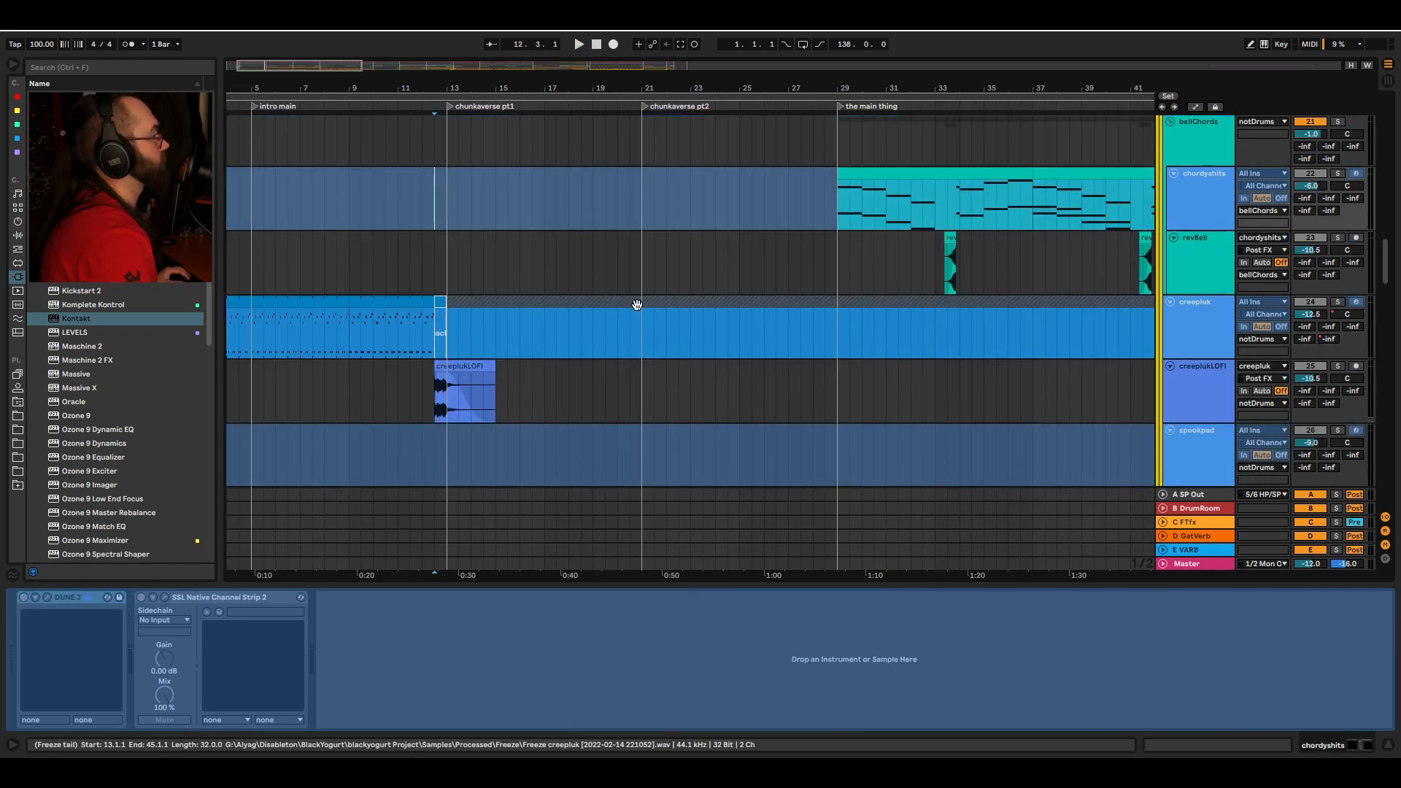
pyautogui.scroll(4, 652, 295)
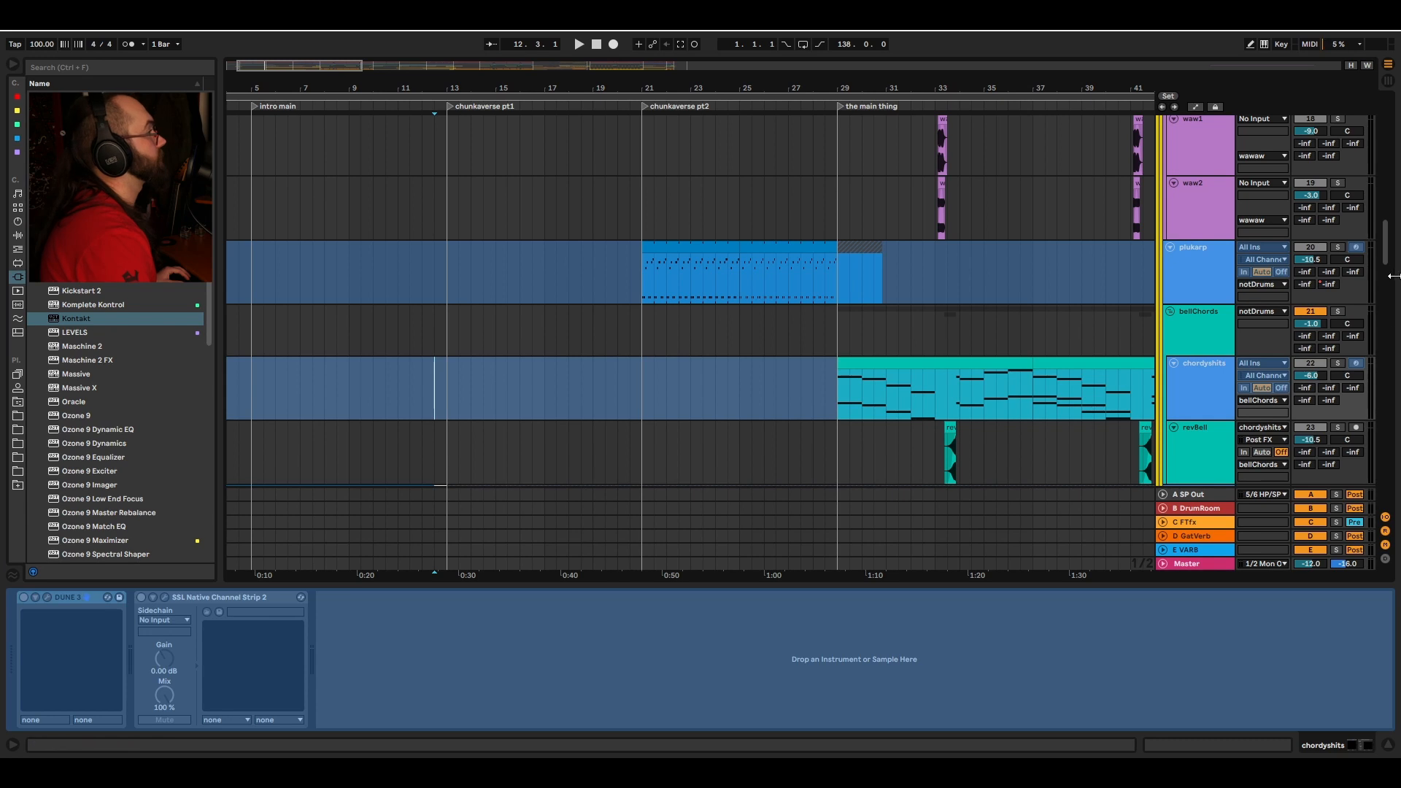
pyautogui.scroll(-15, 440, 281)
pyautogui.click(440, 281)
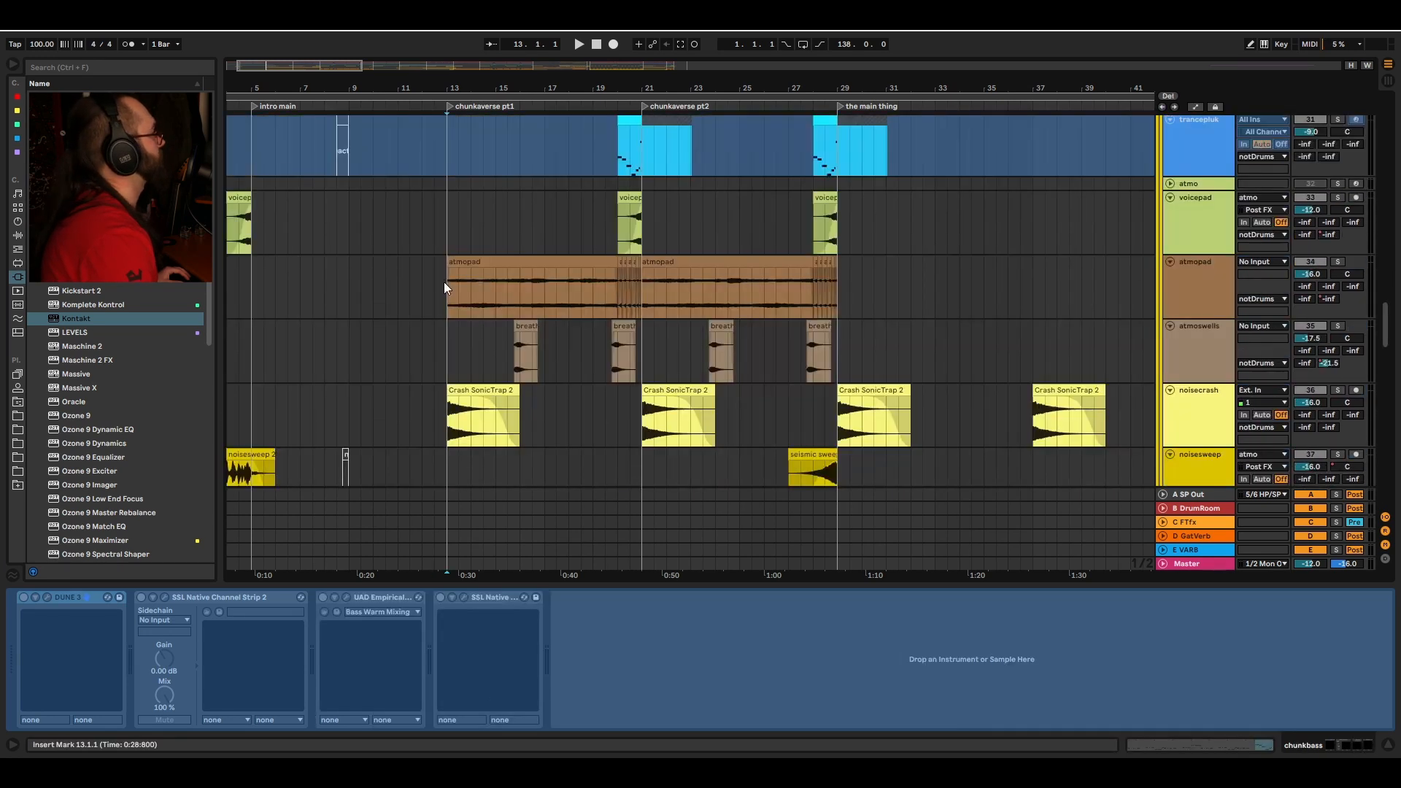
pyautogui.click(451, 289)
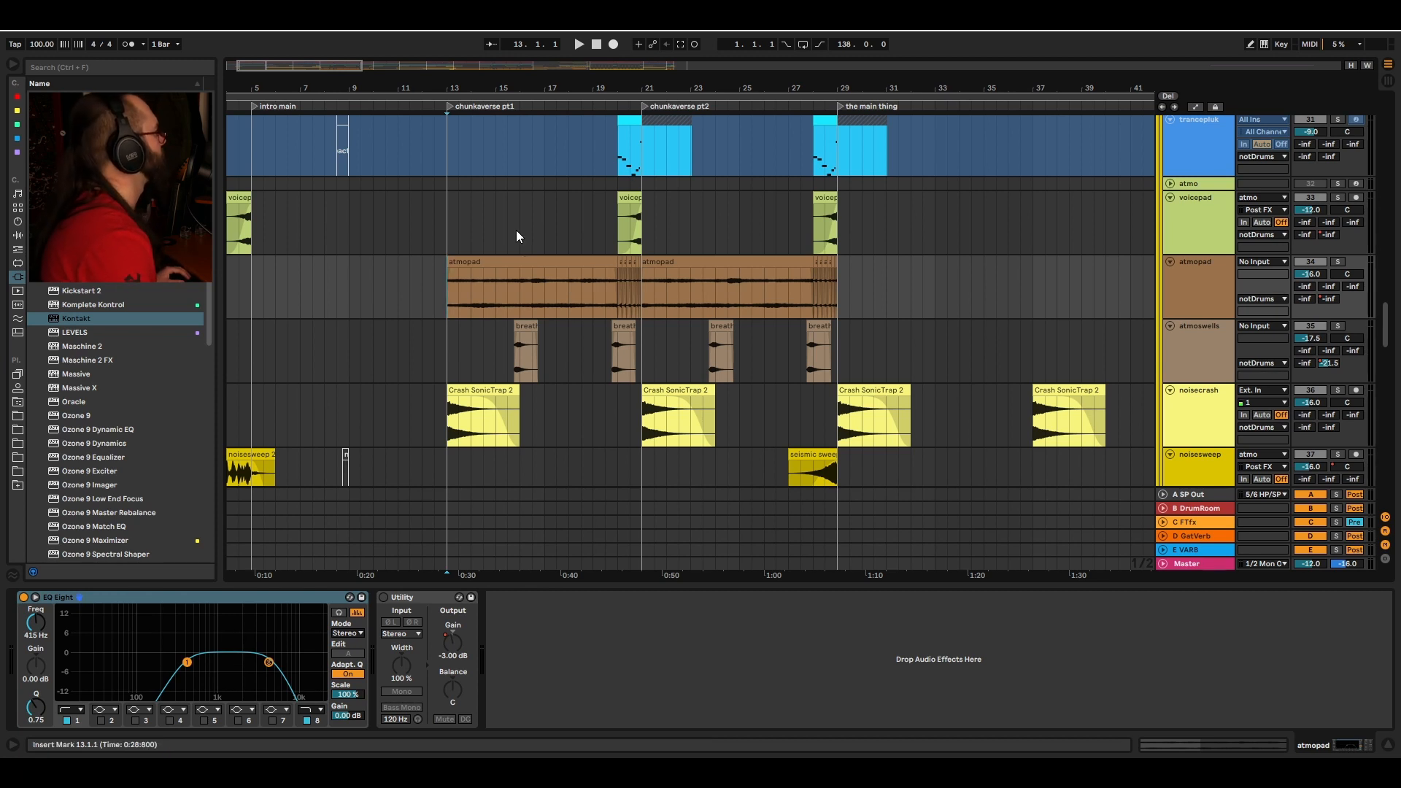
pyautogui.moveTo(548, 91)
pyautogui.mouseDown()
pyautogui.moveTo(553, 124)
pyautogui.moveTo(554, 90)
pyautogui.mouseUp()
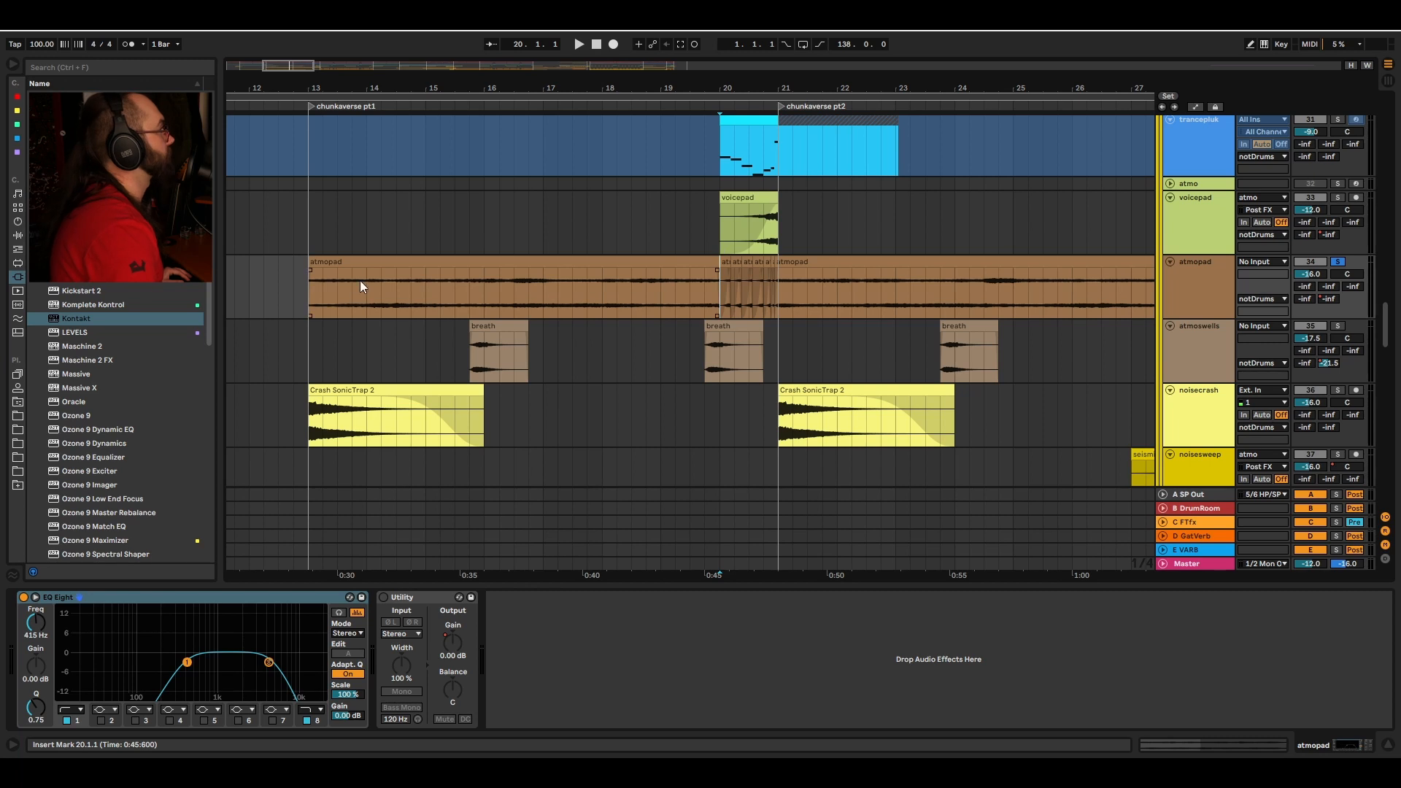
pyautogui.click(335, 291)
pyautogui.press('space')
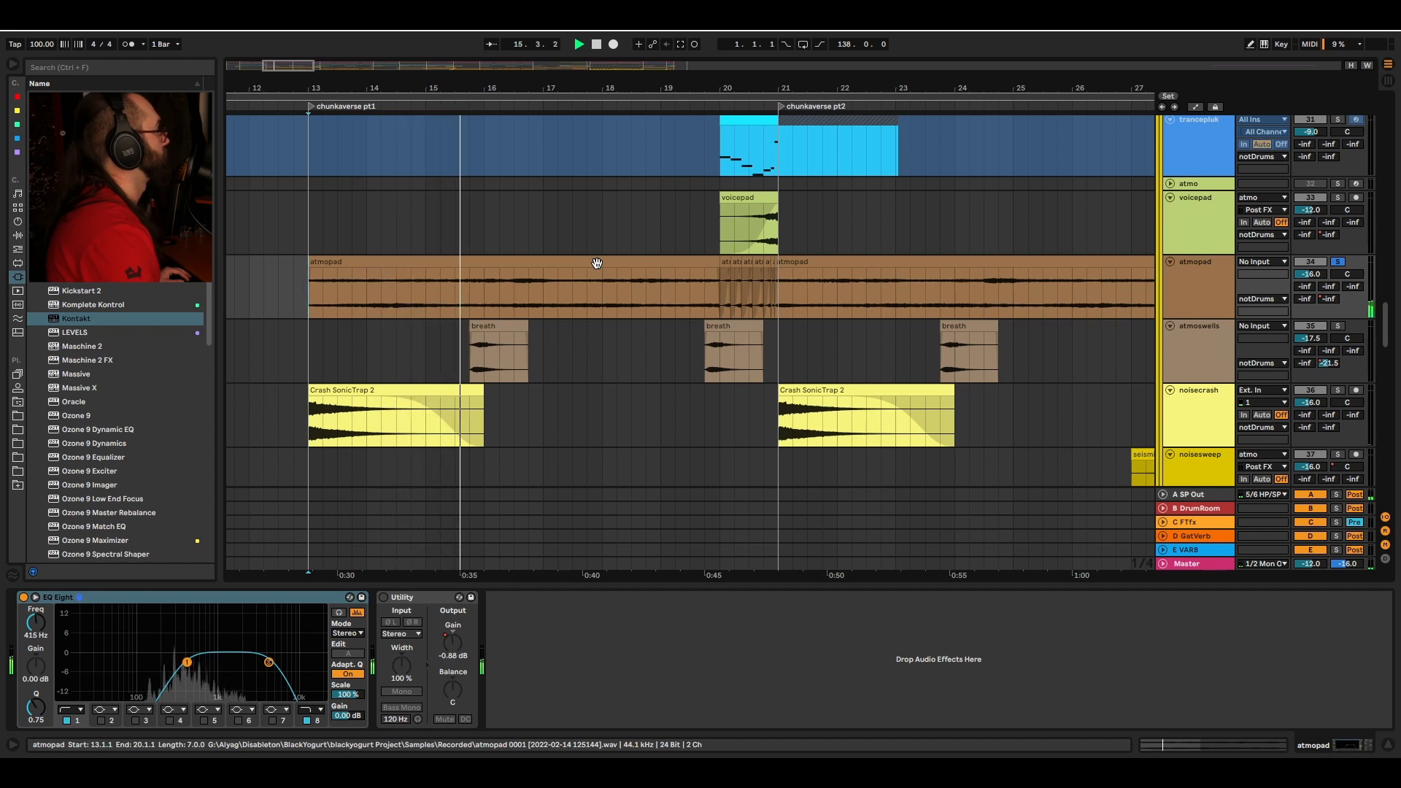
pyautogui.press('space')
# Step: Play the atmoswells breath track from bar 15
pyautogui.click(472, 354)
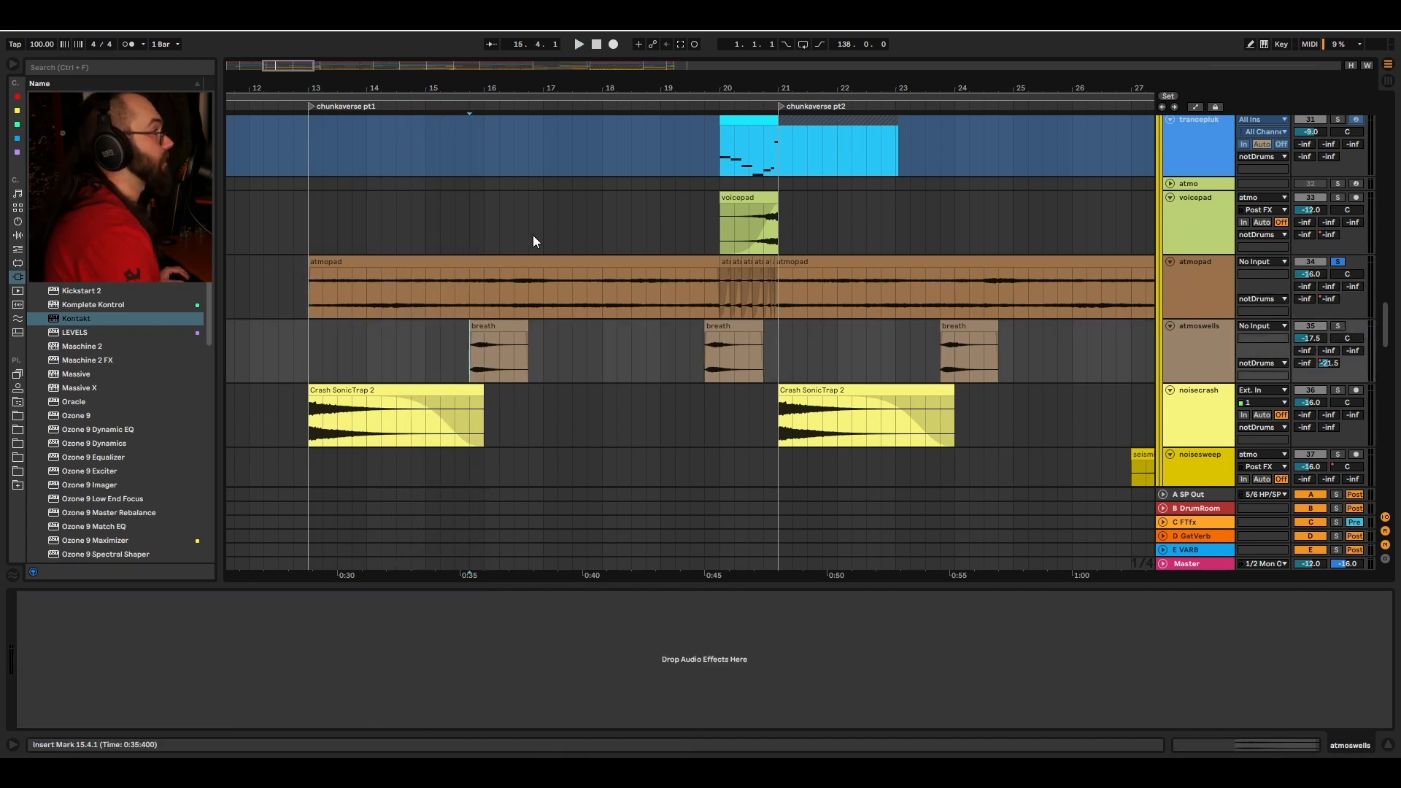
pyautogui.press('space')
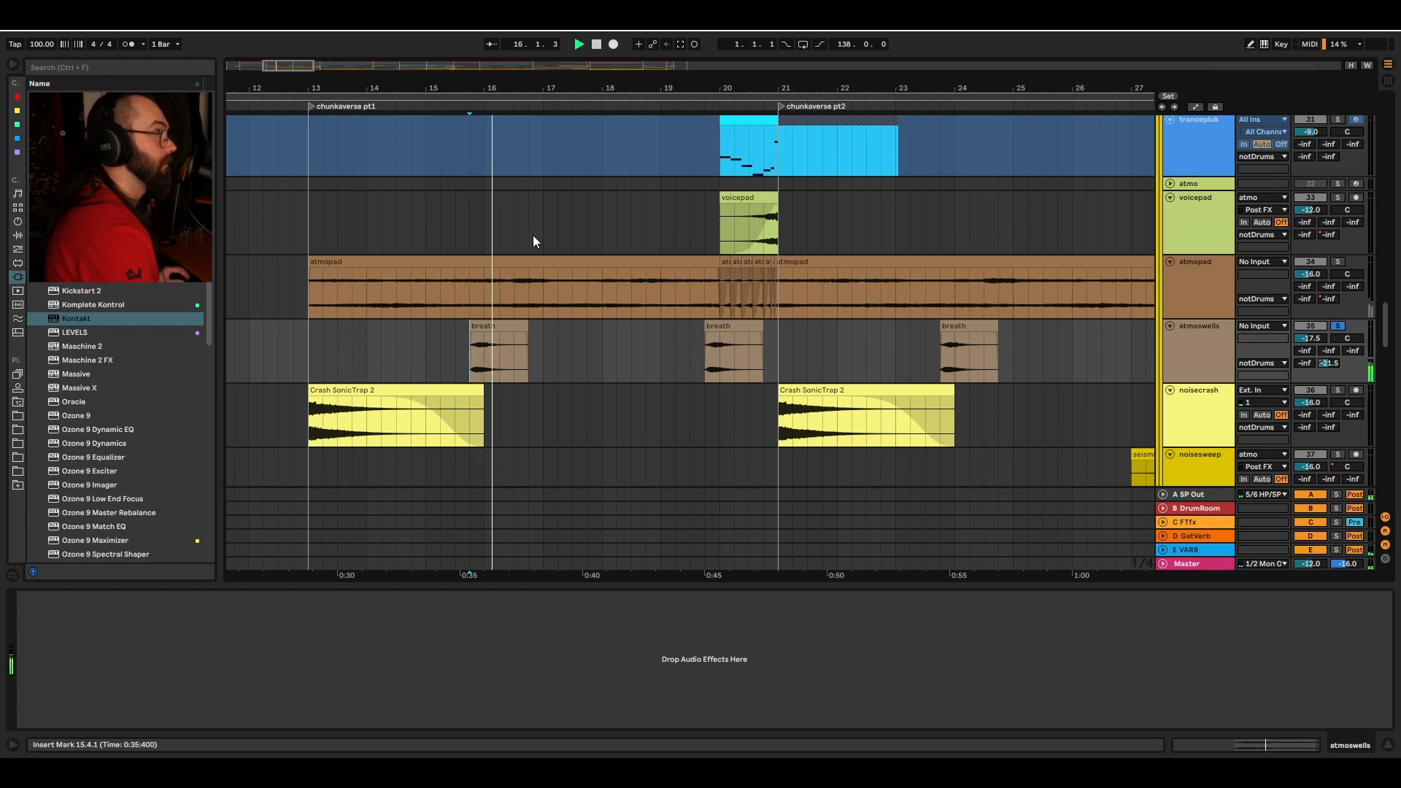
pyautogui.press('space')
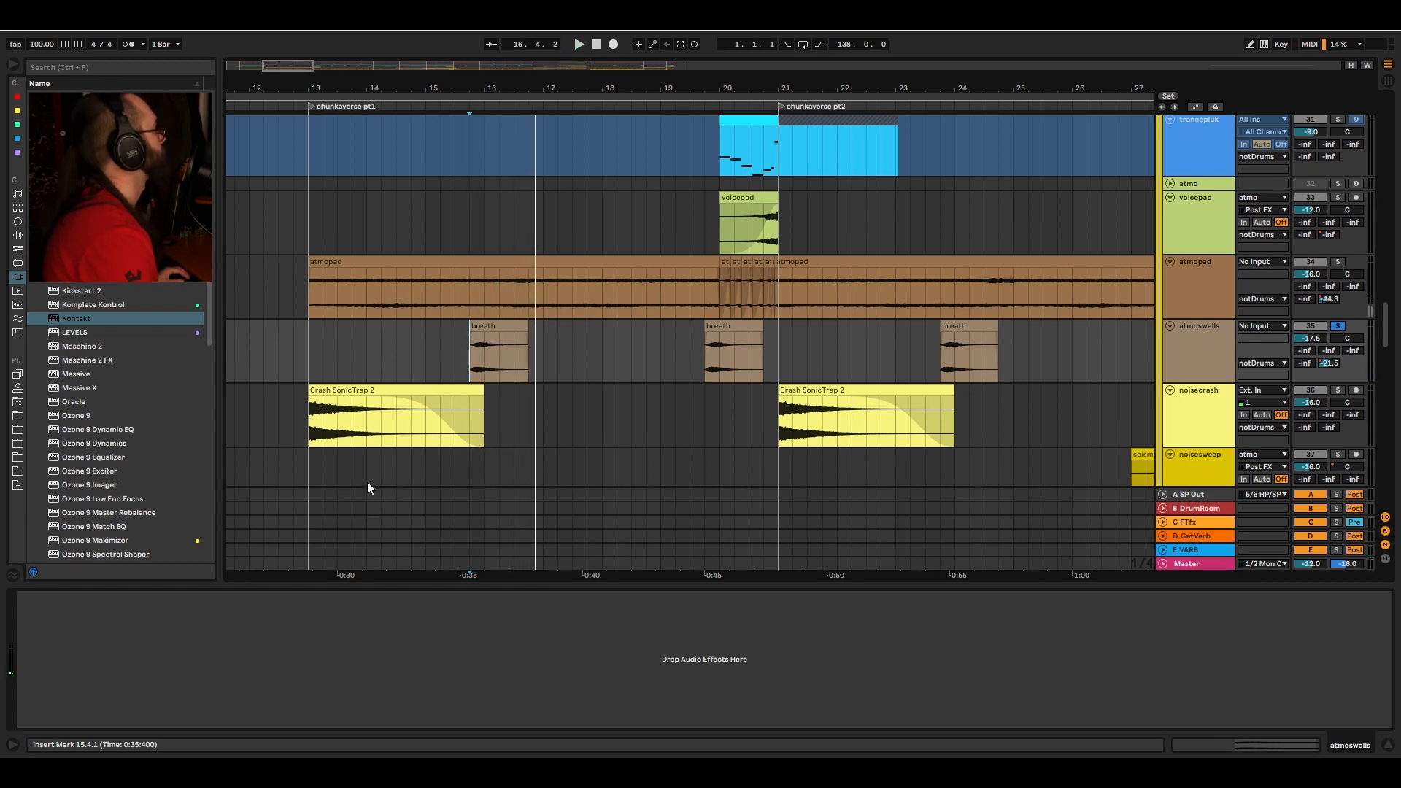
# Step: Play the noisecrash track from bar 13
pyautogui.click(312, 427)
pyautogui.press('space')
pyautogui.press('space')
# Step: Play the atmopad track from bar 20 at the start of chunkverse pt2
pyautogui.scroll(-1, 583, 322)
pyautogui.click(717, 274)
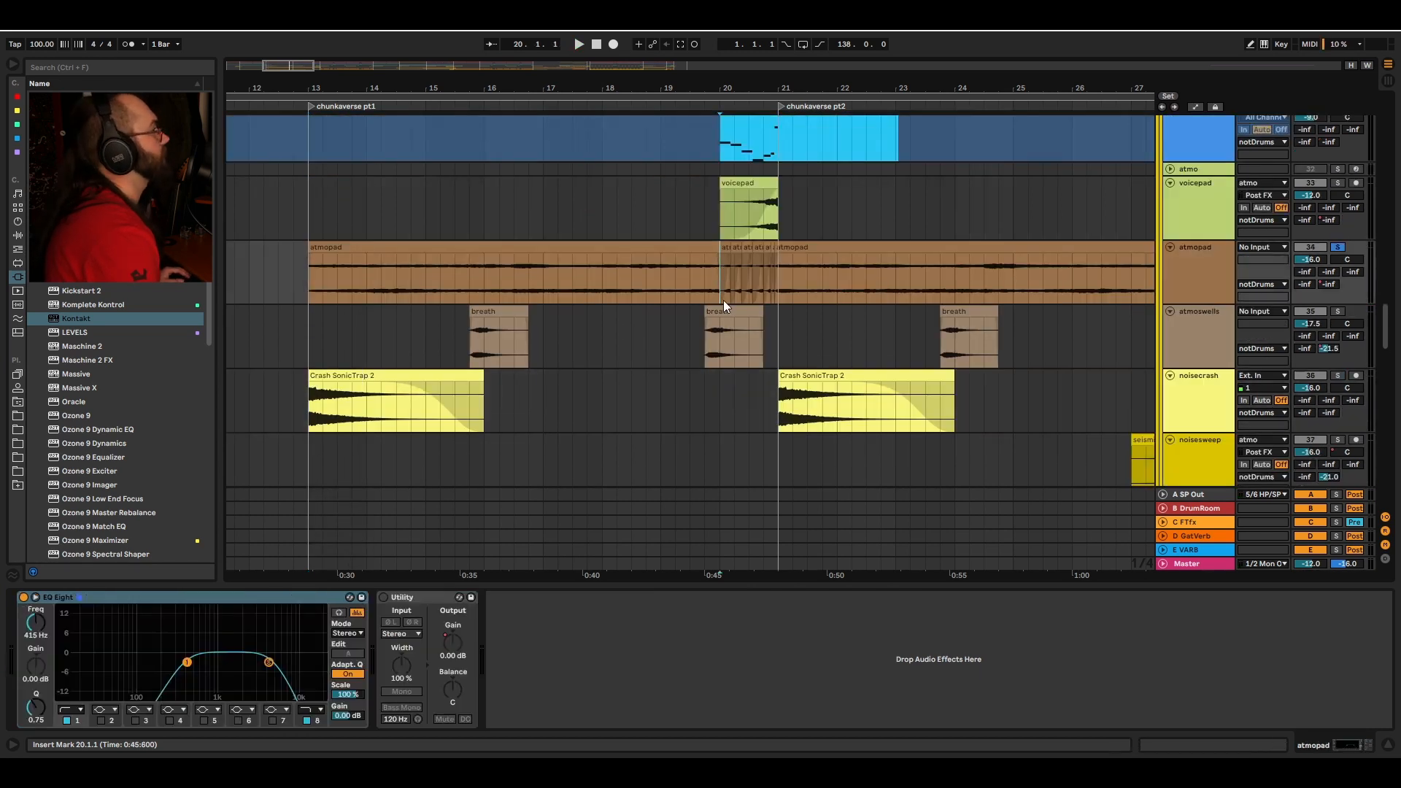
pyautogui.press('space')
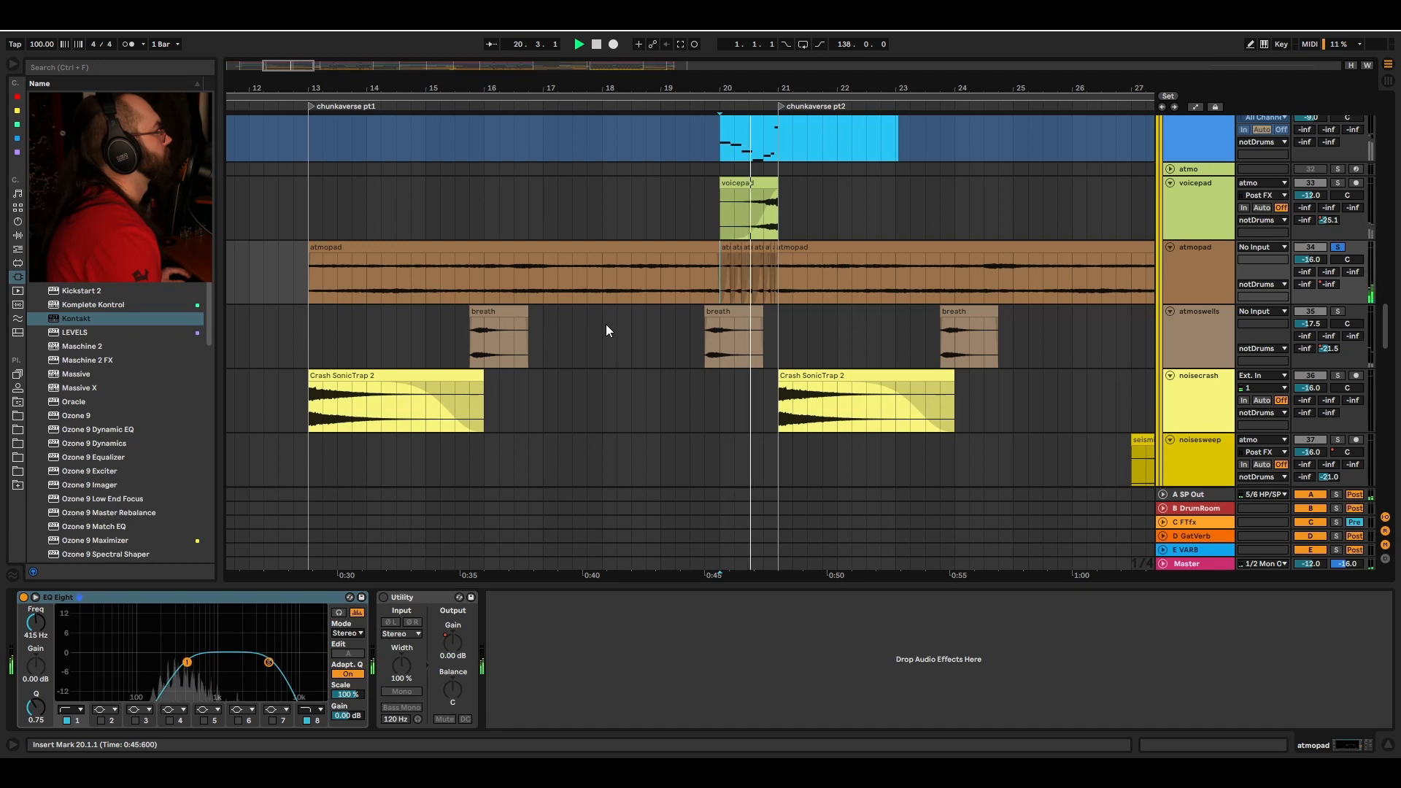
pyautogui.press('space')
# Step: Select the trancepluk track at bar 20 and play it
pyautogui.scroll(5, 730, 270)
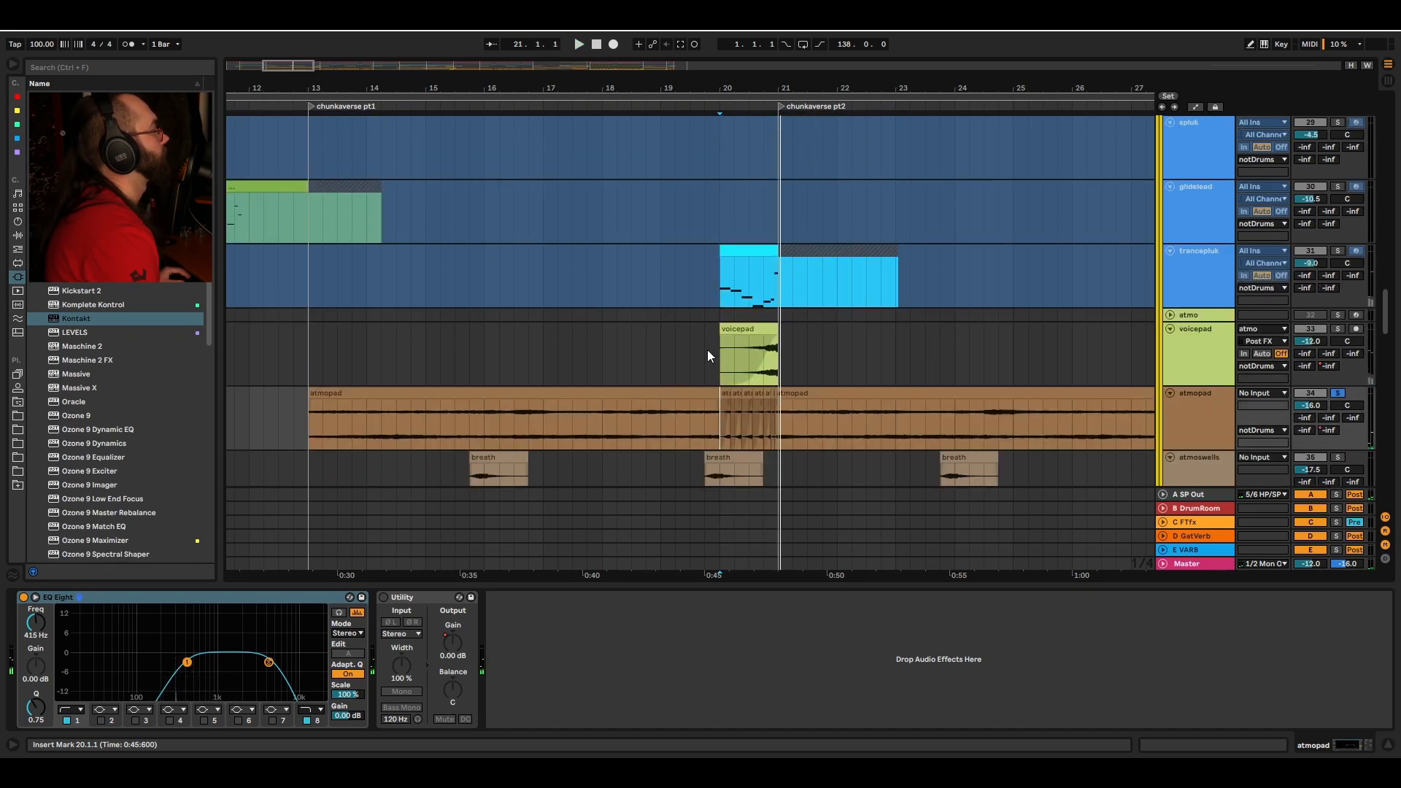
pyautogui.click(728, 336)
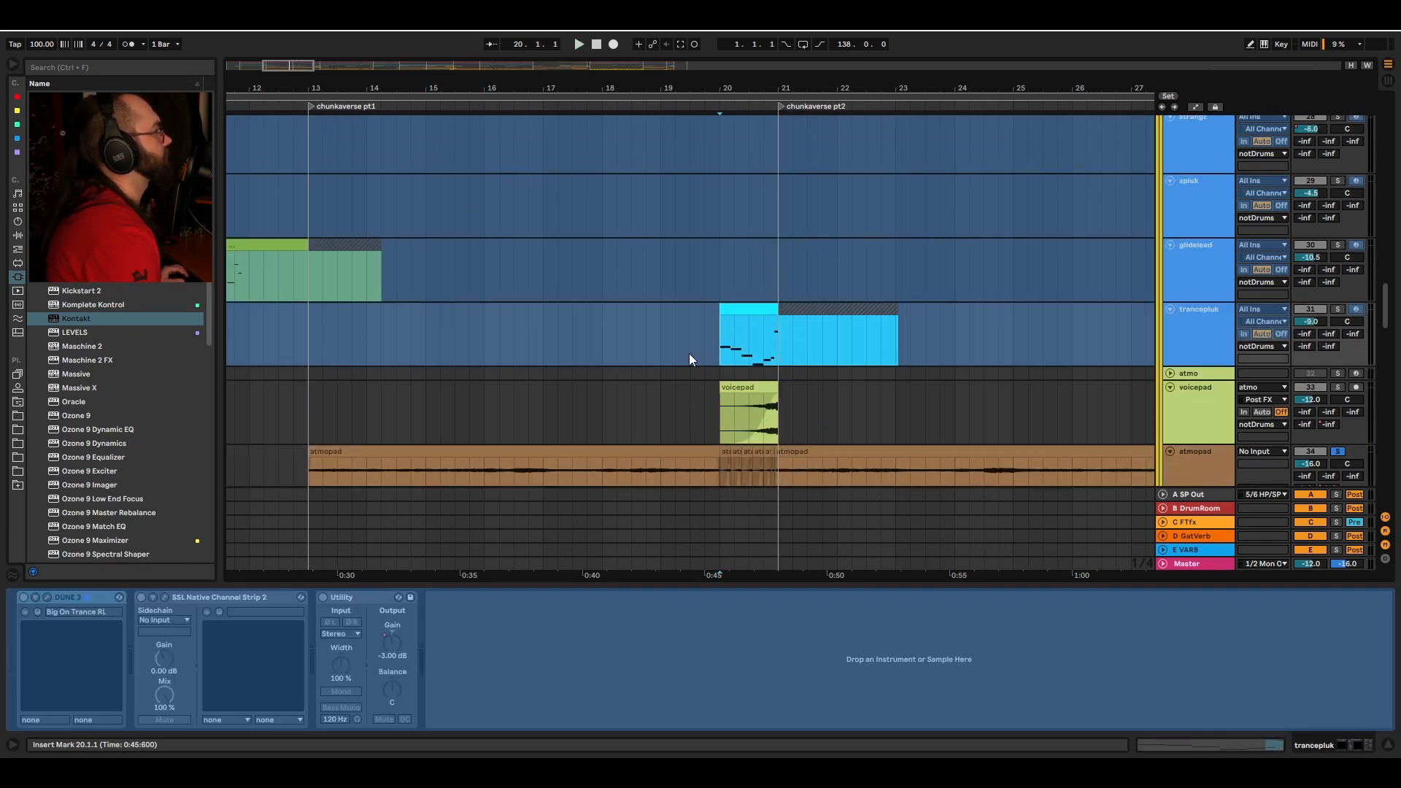
pyautogui.press('space')
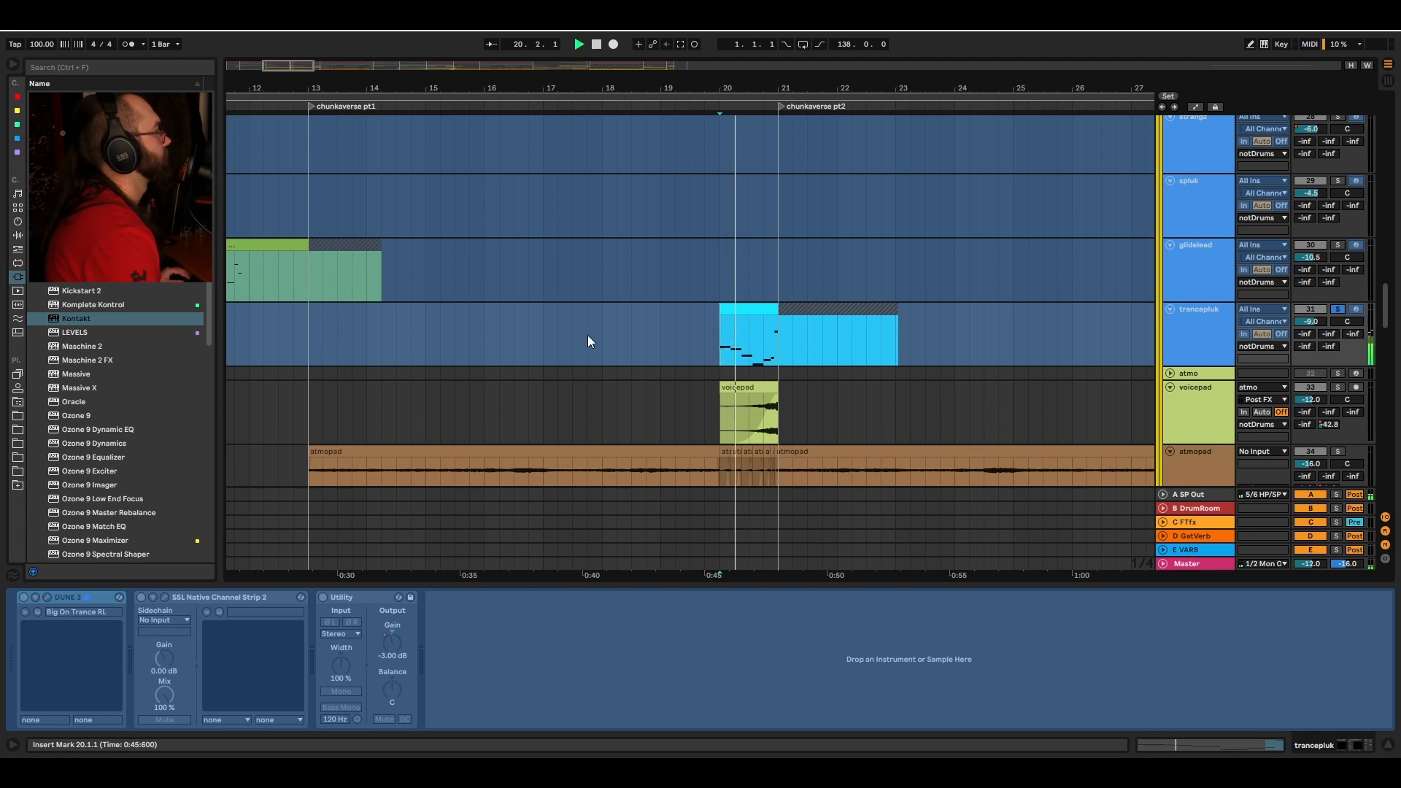
pyautogui.press('space')
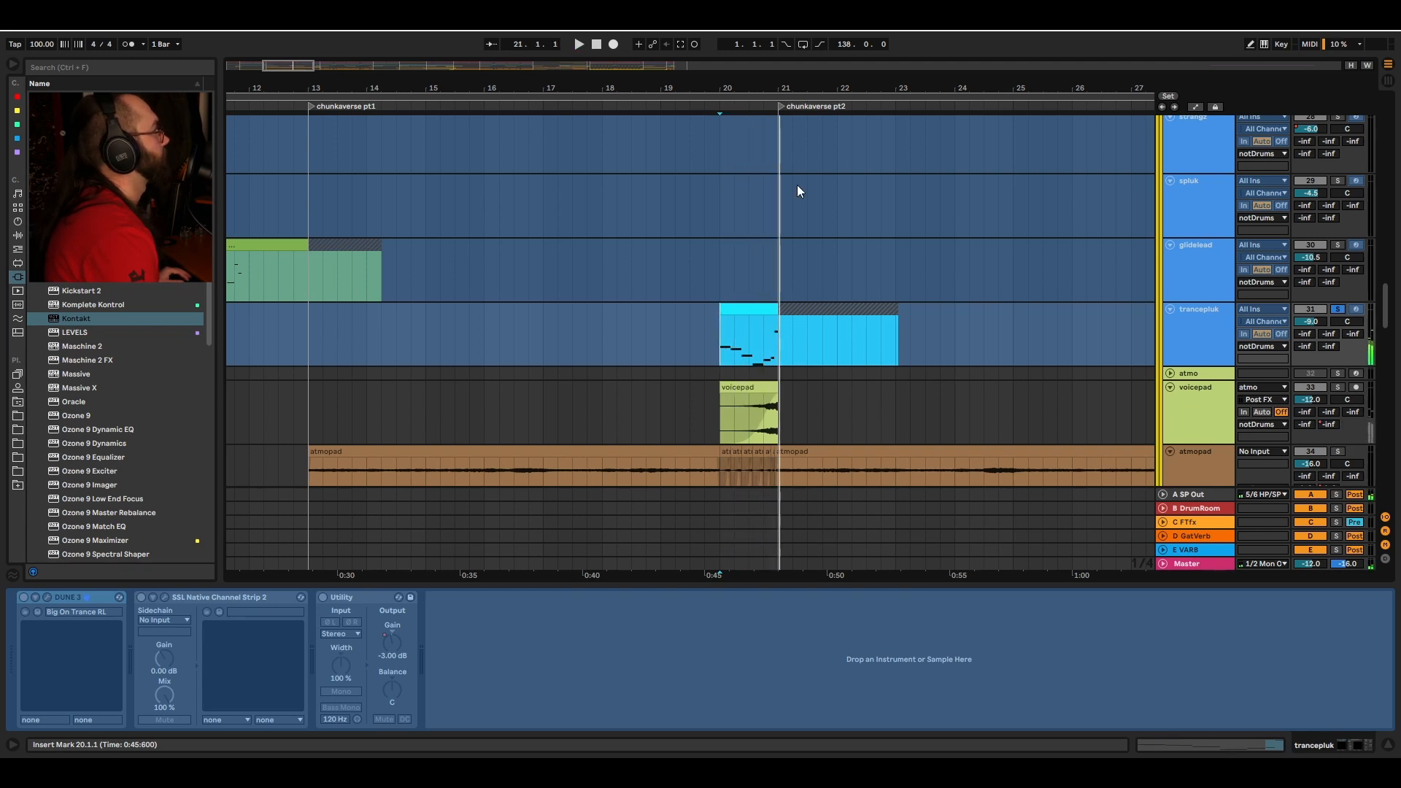
# Step: Browse the arrangement through the spooky verse sections, then play the riser track from bar 28
pyautogui.moveTo(867, 93); pyautogui.dragTo(847, 33)
pyautogui.moveTo(823, 93); pyautogui.dragTo(856, 134)
pyautogui.click(604, 357)
pyautogui.moveTo(599, 378); pyautogui.dragTo(482, 358)
pyautogui.hscroll(1, 711, 318)
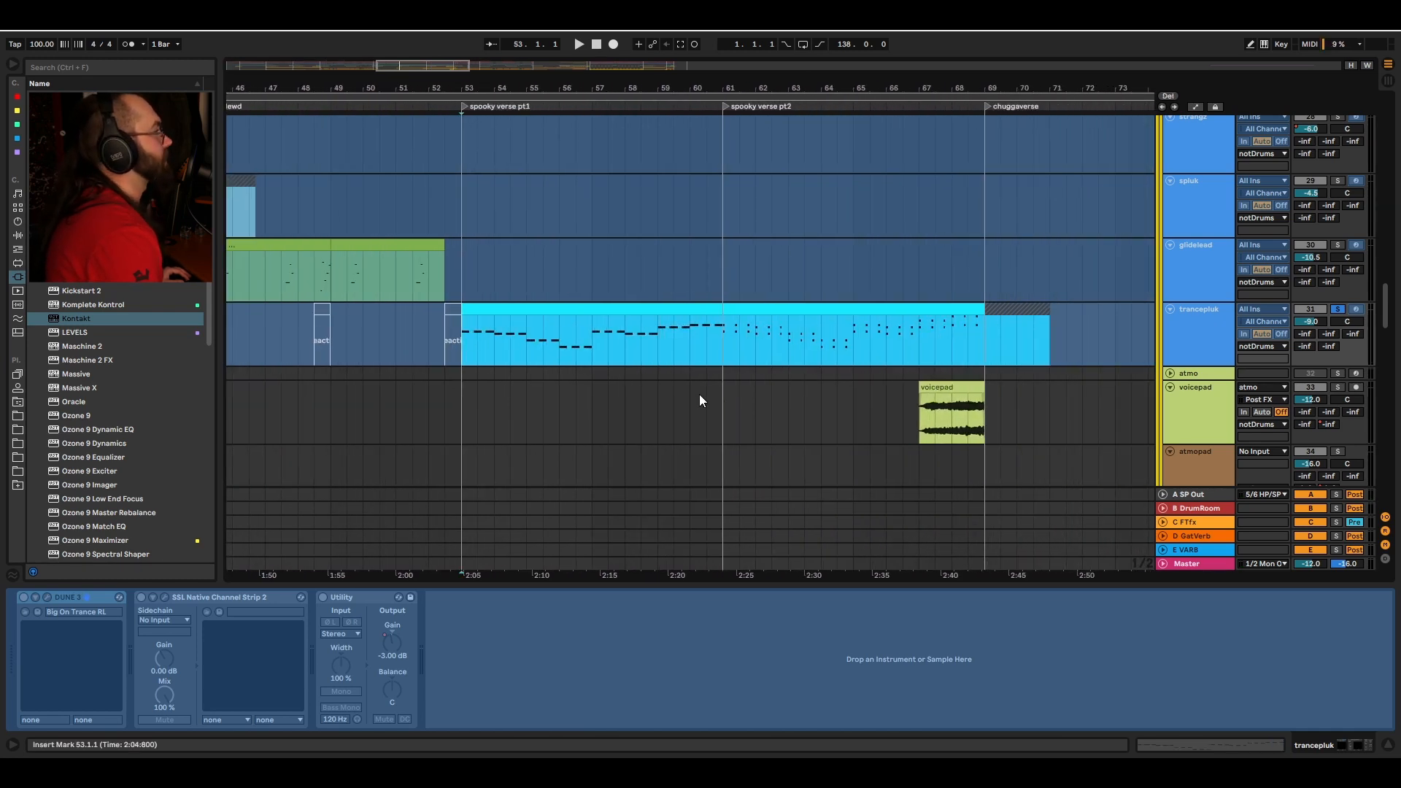
pyautogui.moveTo(749, 90); pyautogui.dragTo(744, 86)
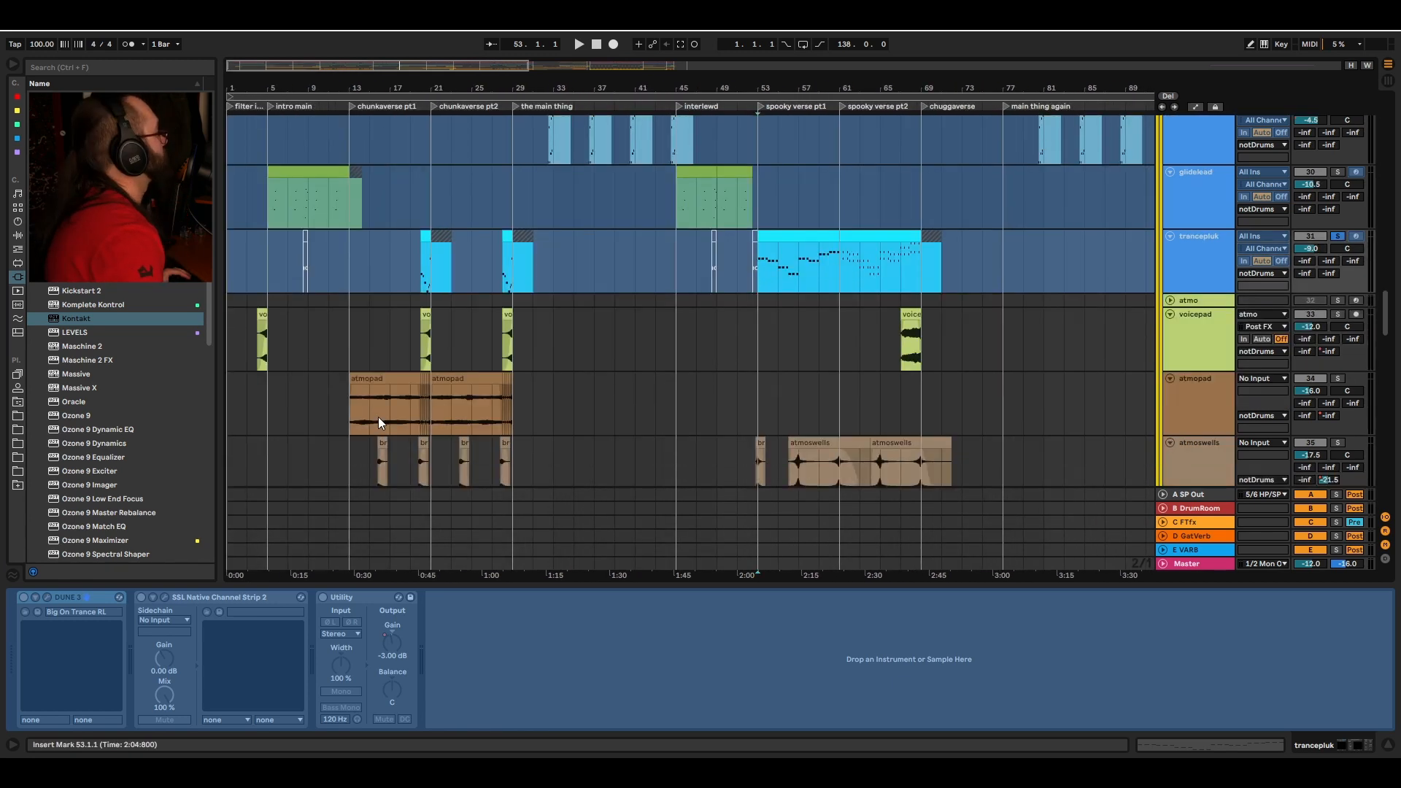
pyautogui.scroll(-10, 379, 417)
pyautogui.scroll(5, 398, 335)
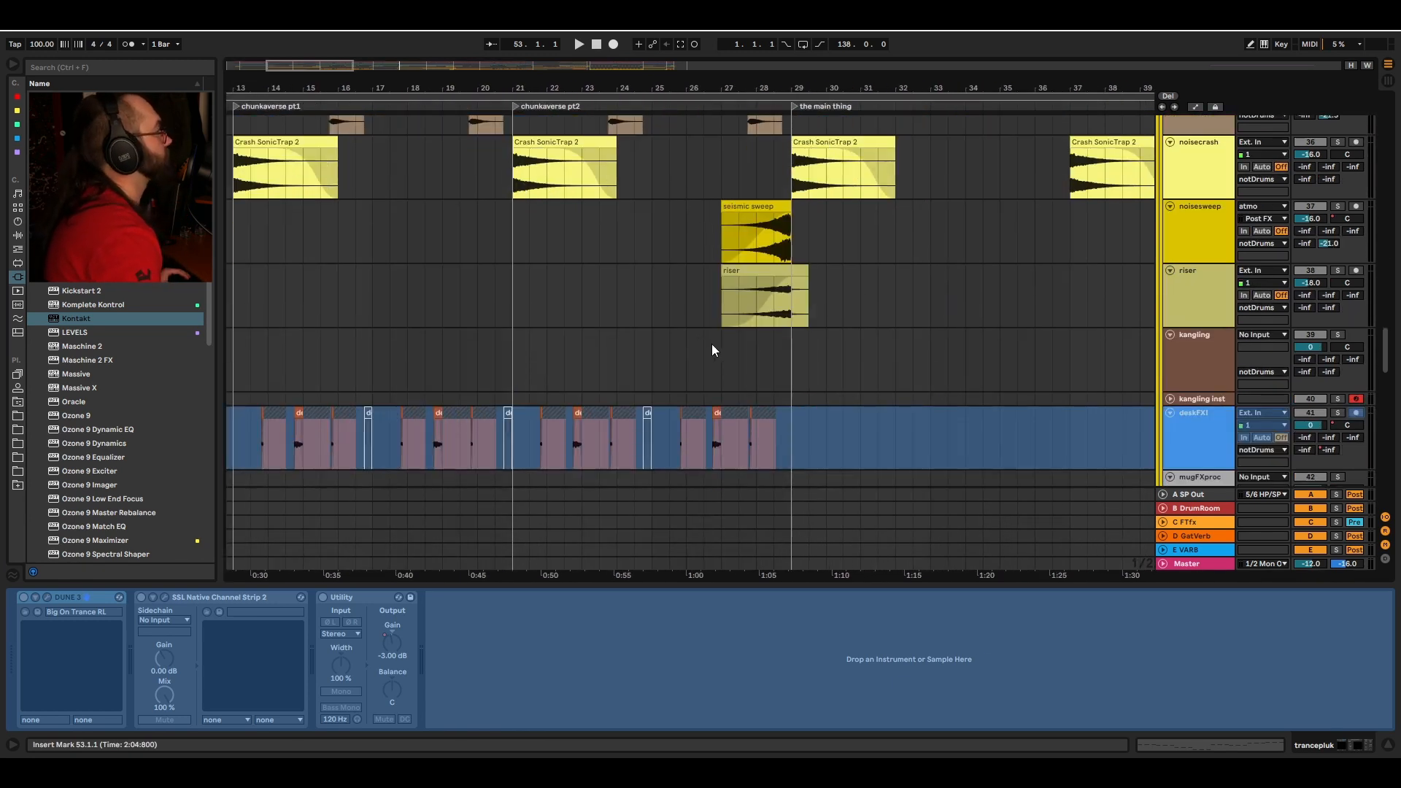
pyautogui.click(759, 300)
pyautogui.press('space')
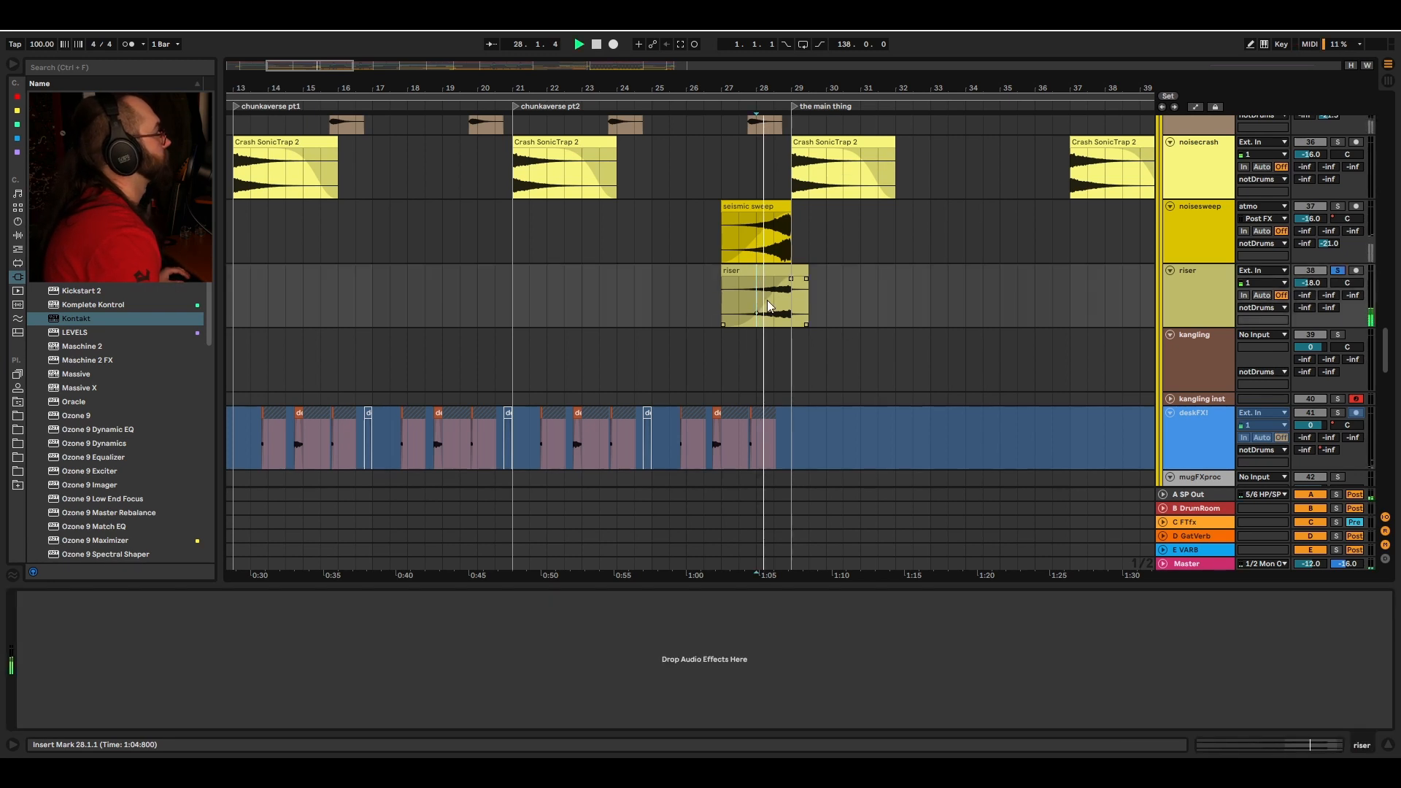
# Step: Select the FT buss track at bar 13 to view its compressor and channel strip chain
pyautogui.click(759, 228)
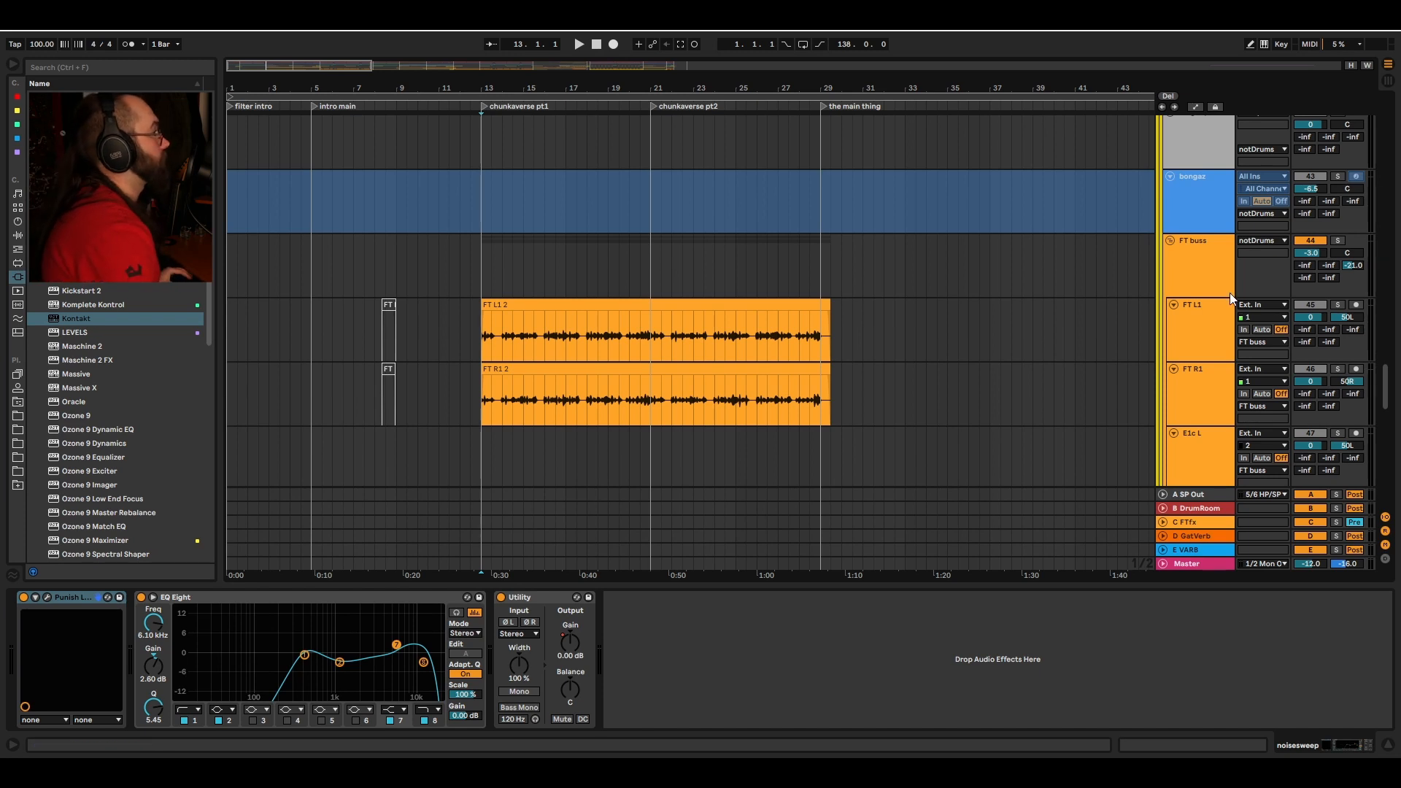
pyautogui.click(520, 288)
pyautogui.scroll(-2, 496, 292)
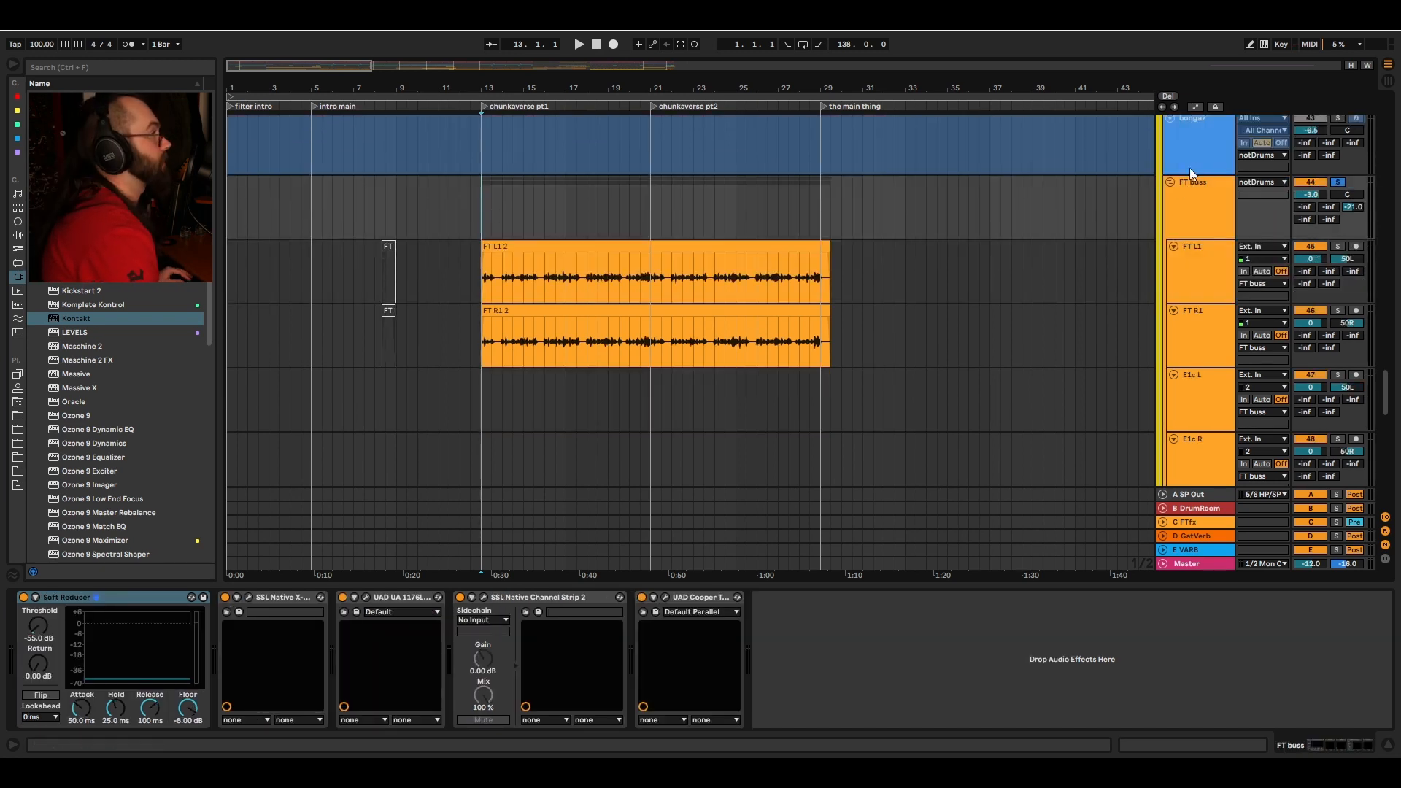
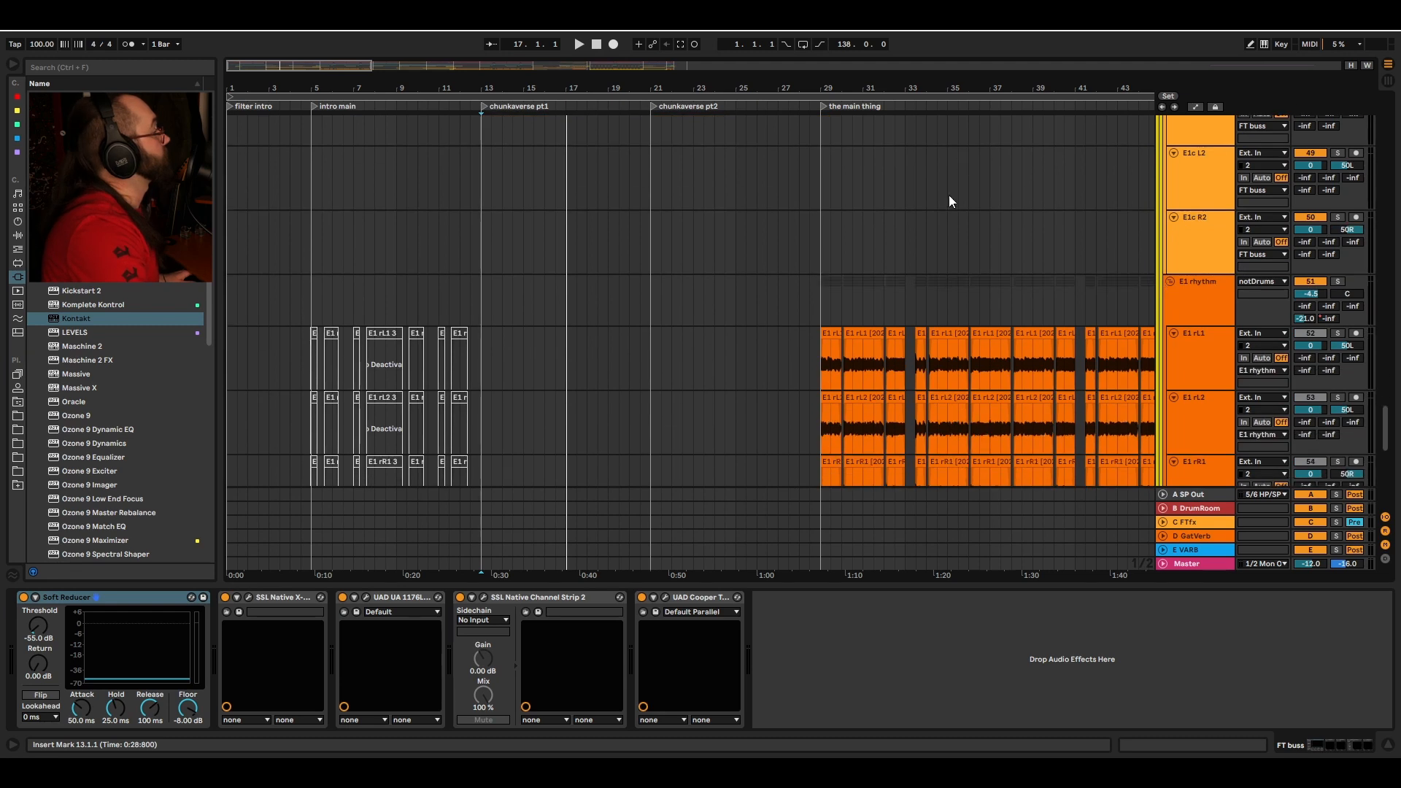
# Step: Select the deskFXI track at the start of chunkverse pt1 and view its EQ Eight, Echo effect chain
pyautogui.click(502, 310)
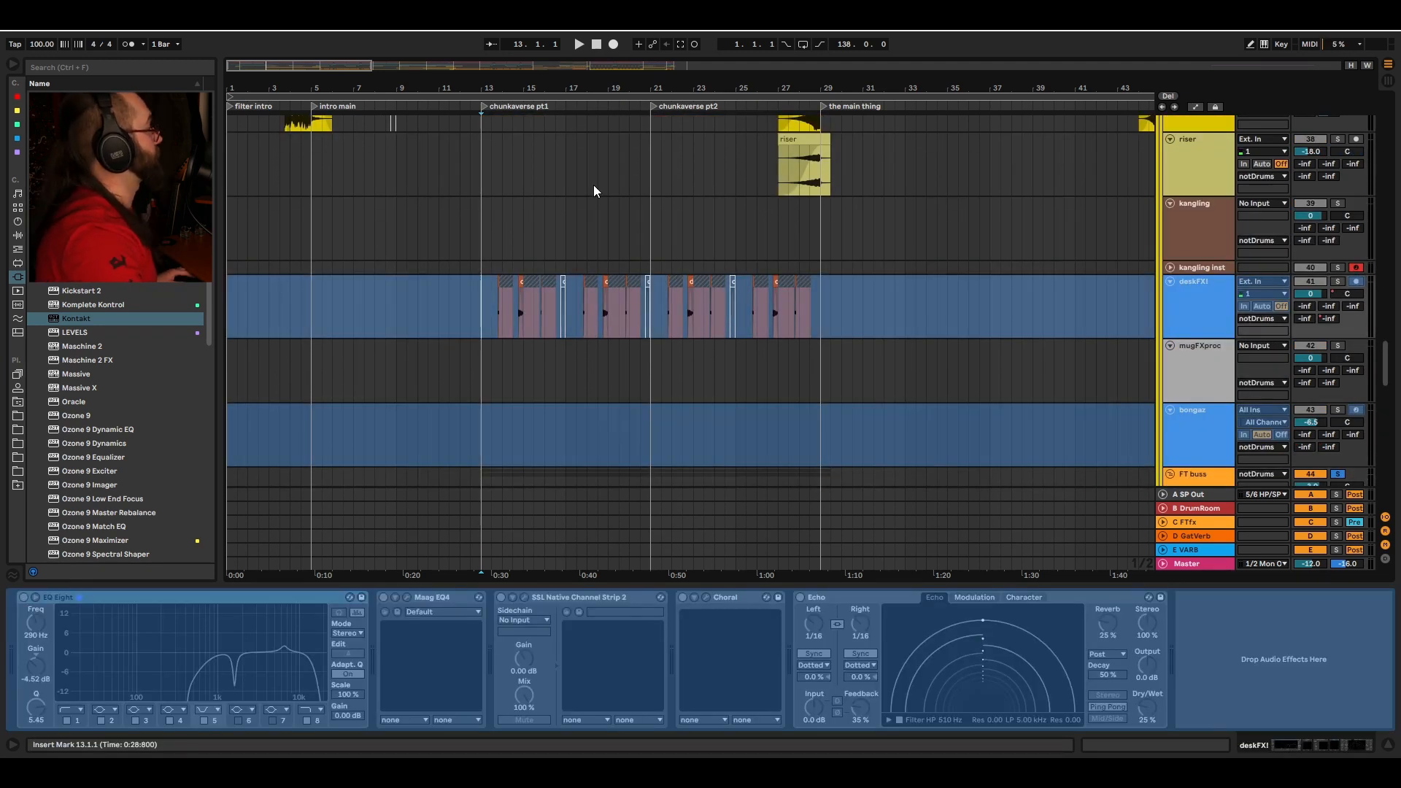
pyautogui.hotkey('ctrl', 'a')
pyautogui.click(483, 311)
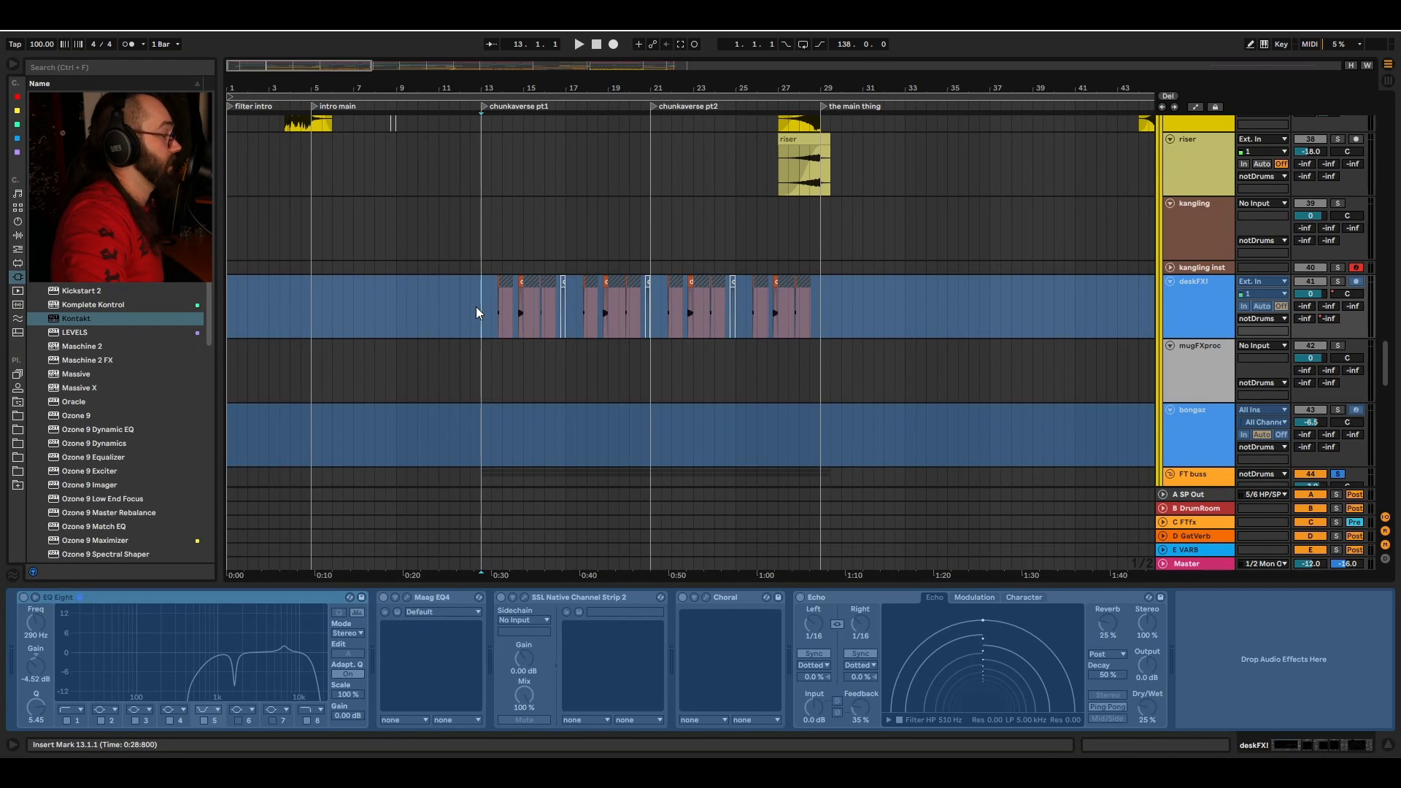
pyautogui.scroll(3, 476, 313)
pyautogui.scroll(2, 443, 305)
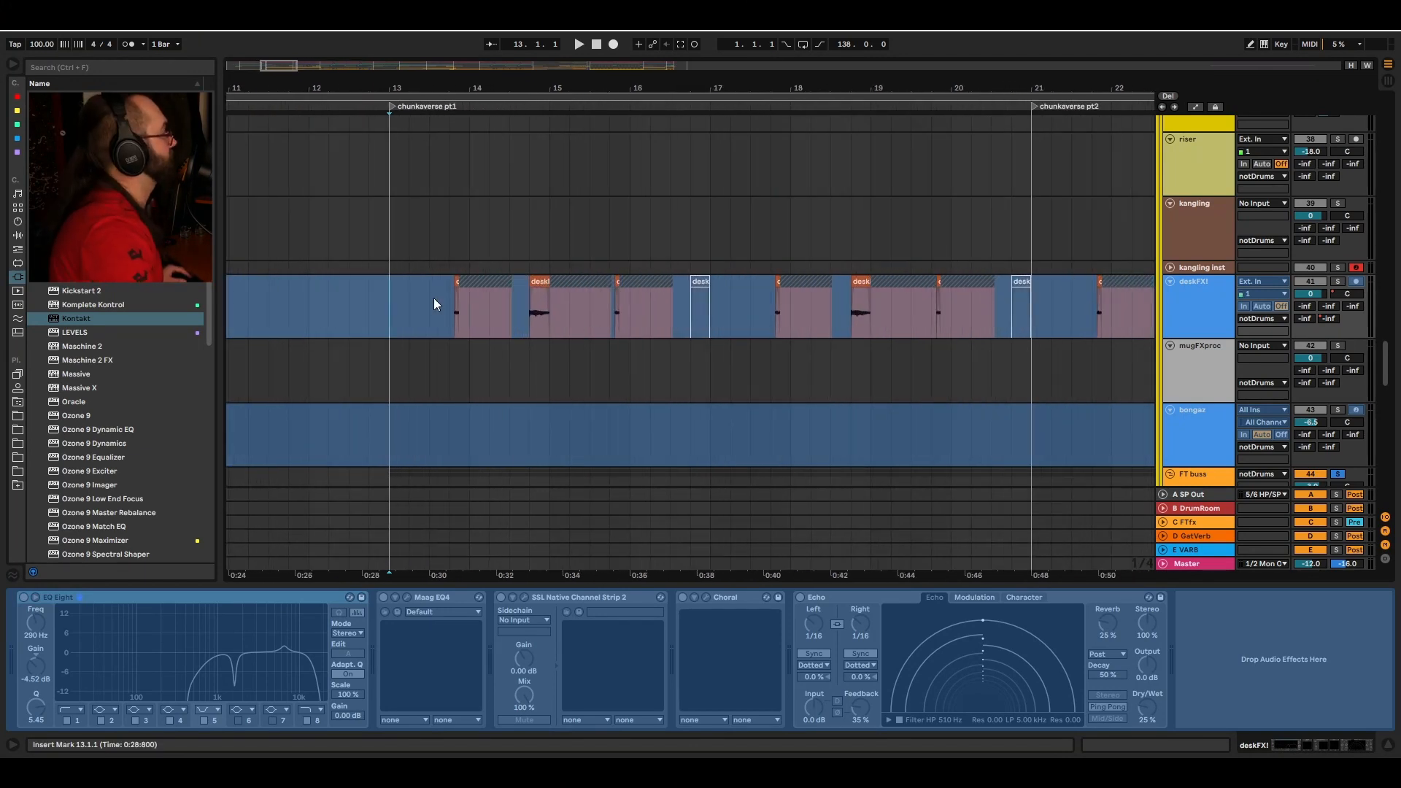
pyautogui.click(447, 307)
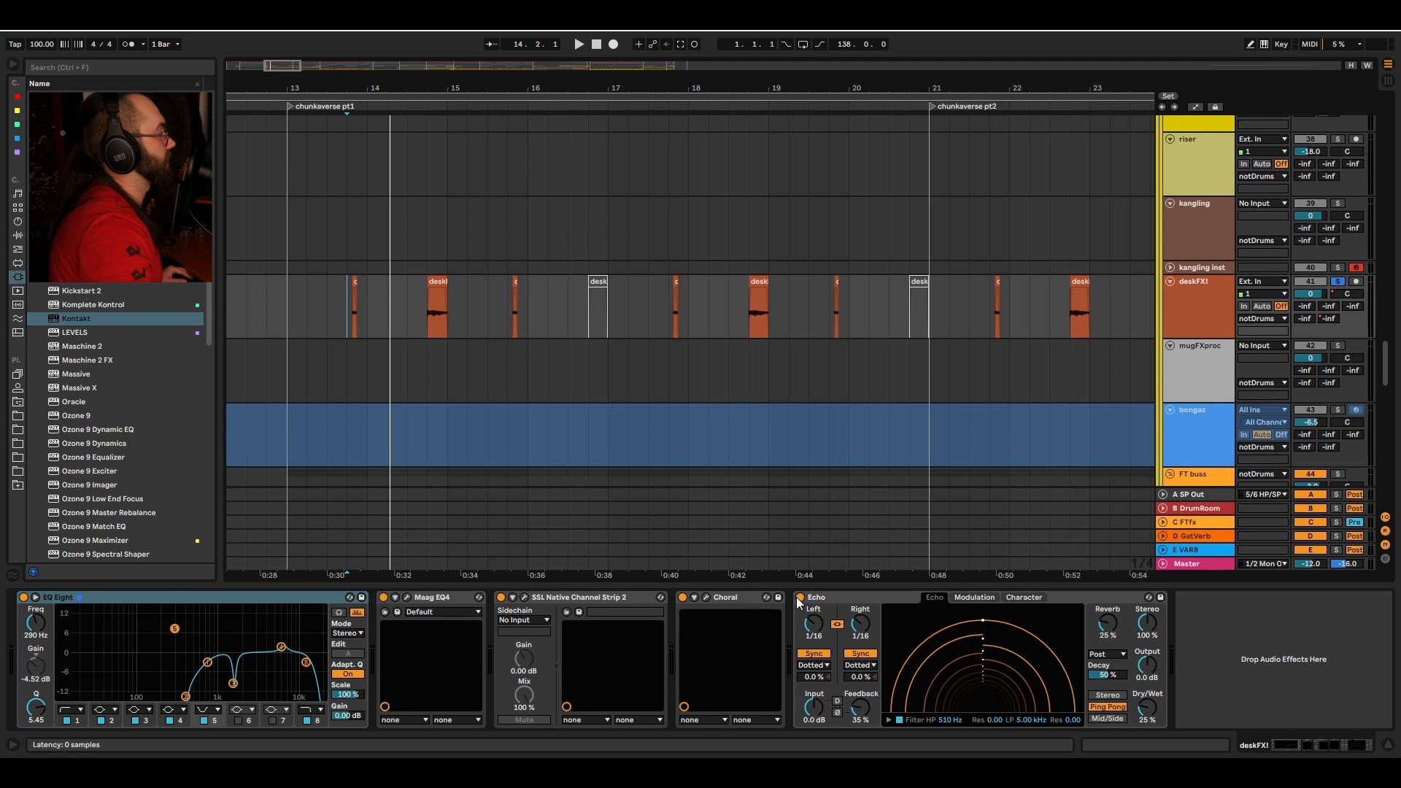
pyautogui.click(801, 598)
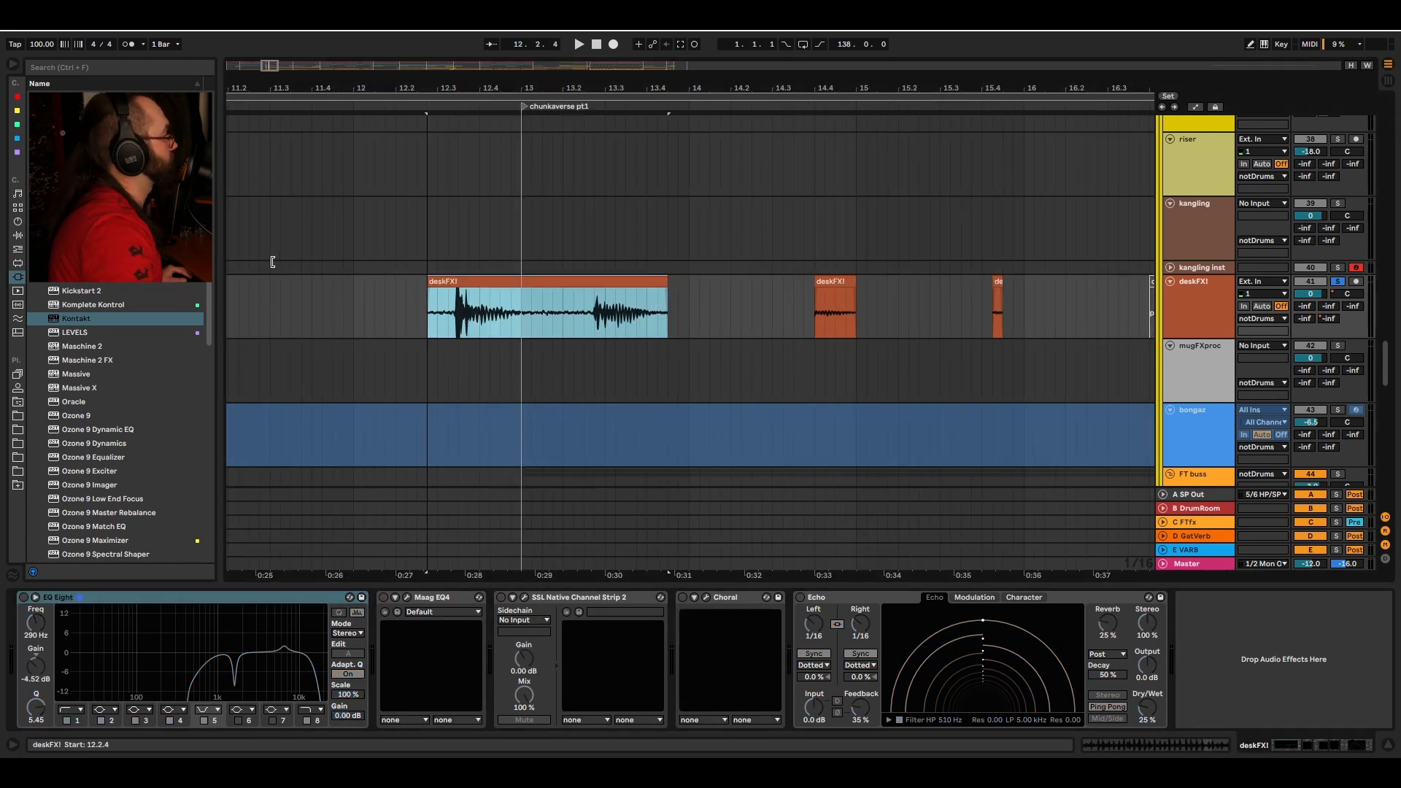
# Step: Zoom into the deskFXI clip near bar 11 and play it
pyautogui.moveTo(273, 260); pyautogui.dragTo(316, 306)
pyautogui.click(314, 307)
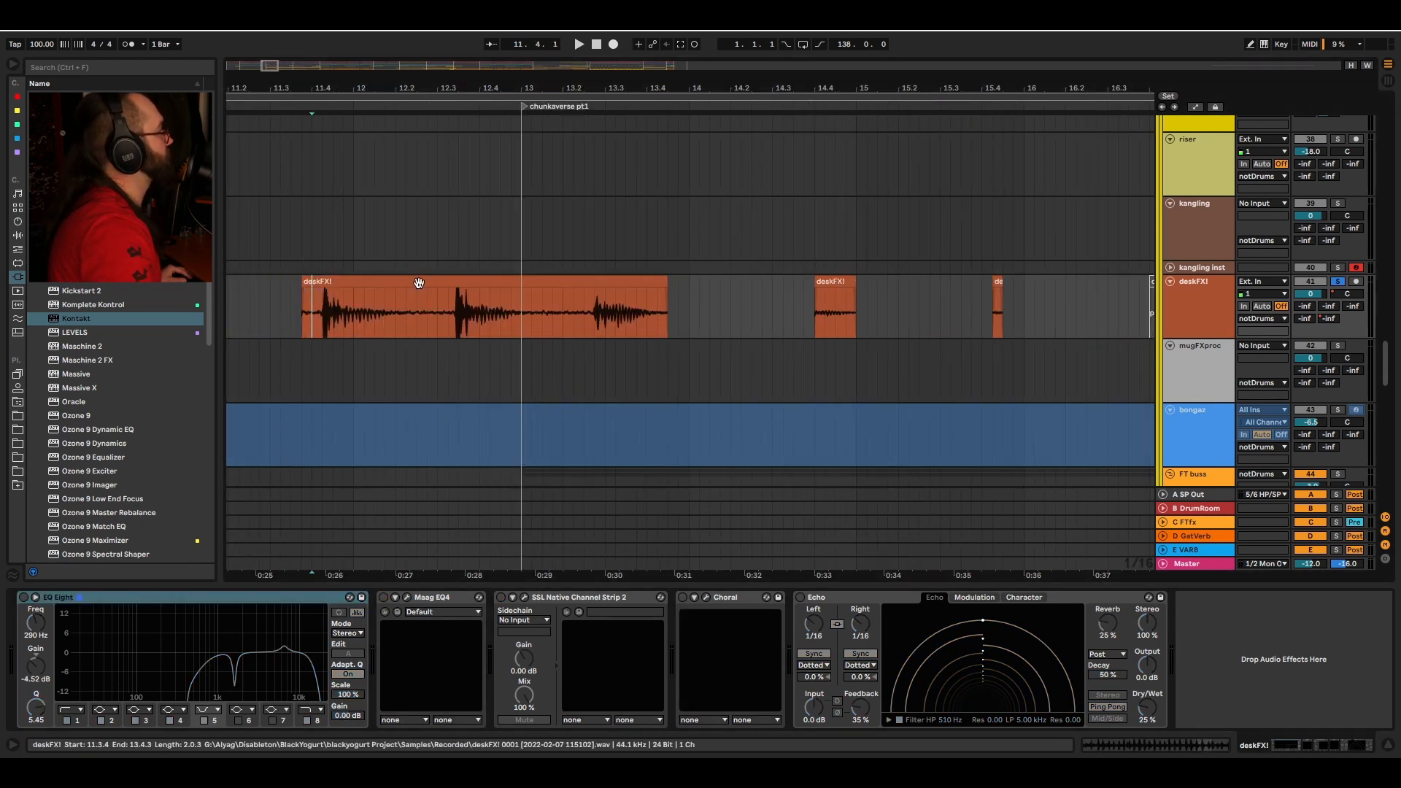
pyautogui.press('space')
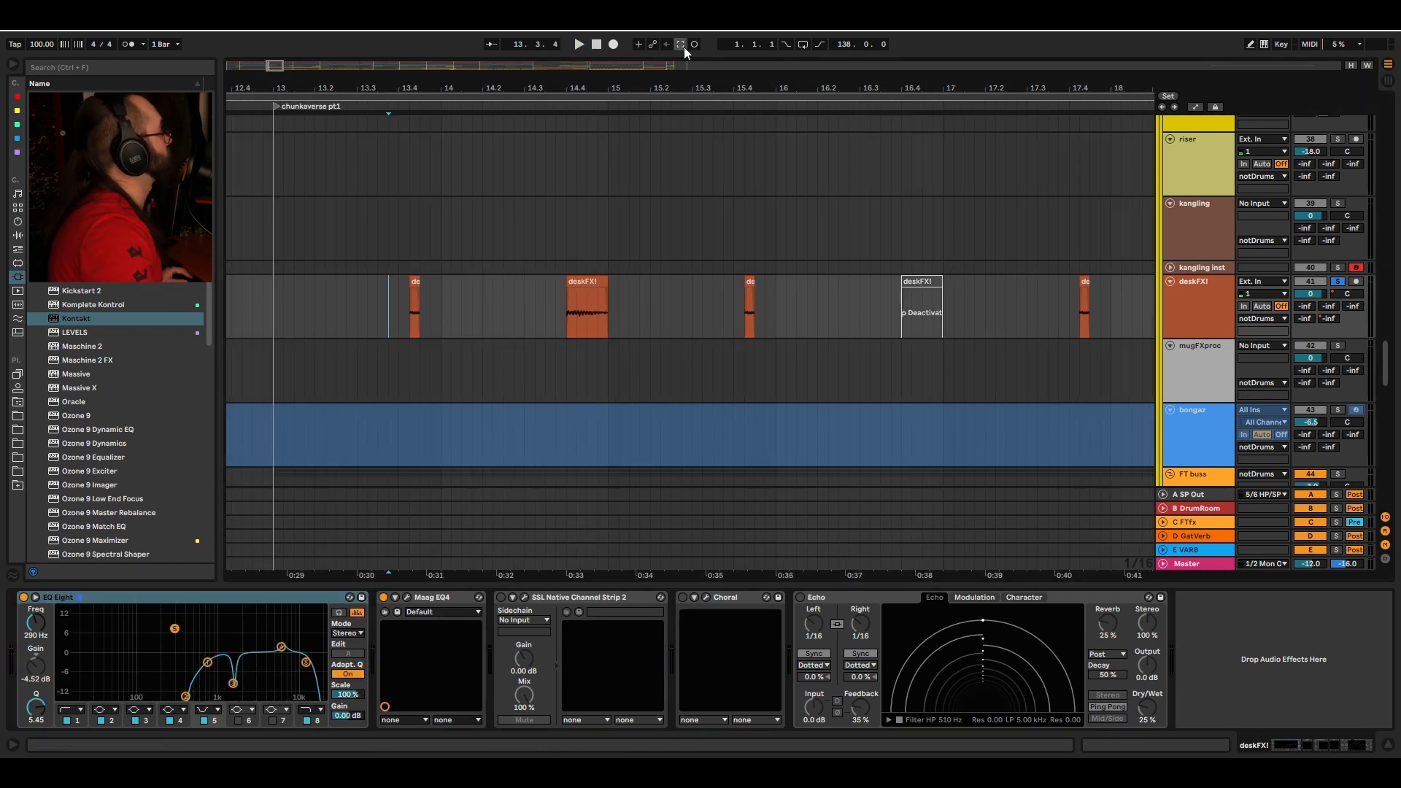
pyautogui.press('space')
# Step: Zoom out and play the deskFXI track from bar 13 through chunkverse pt1
pyautogui.scroll(-5, 674, 165)
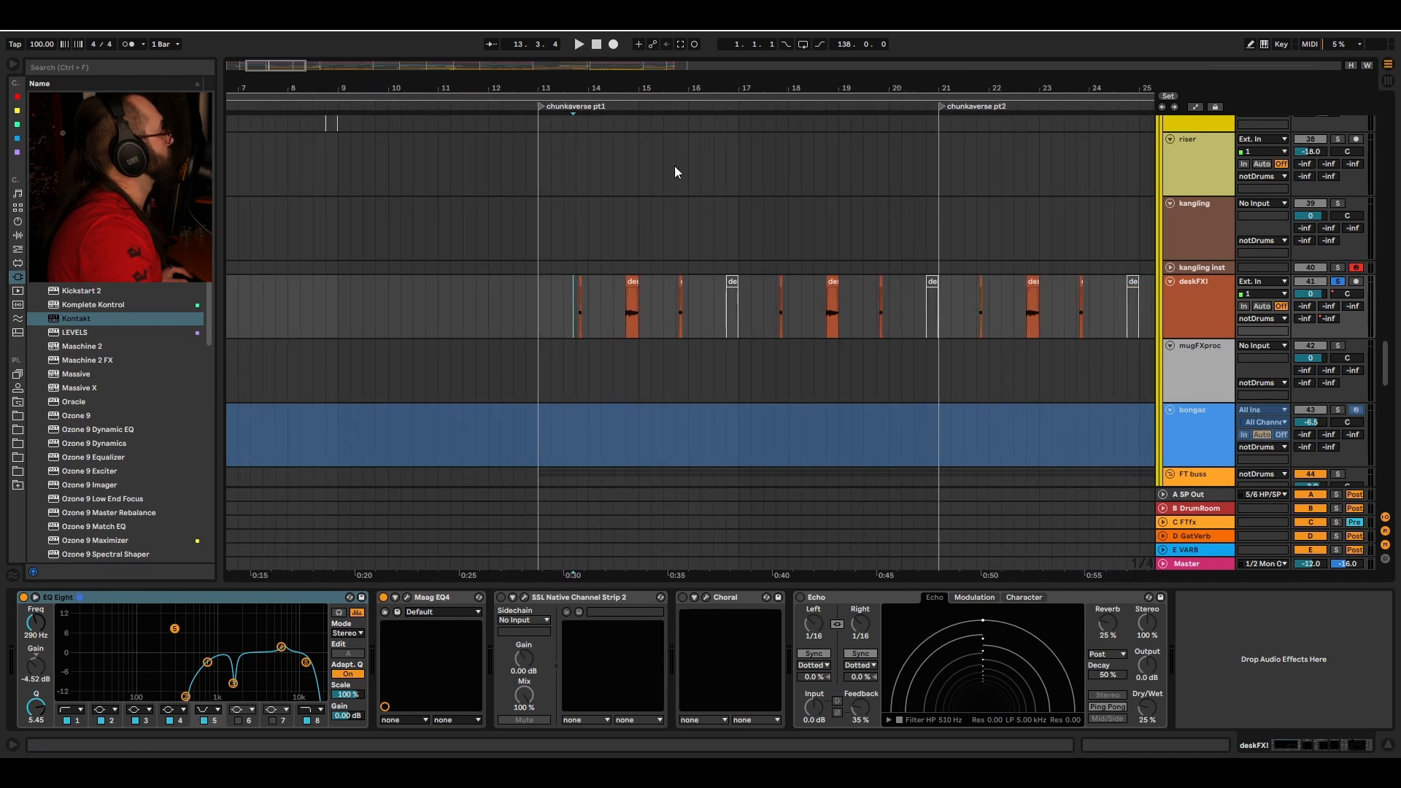
pyautogui.hscroll(2, 613, 208)
pyautogui.press('space')
pyautogui.hscroll(2, 607, 248)
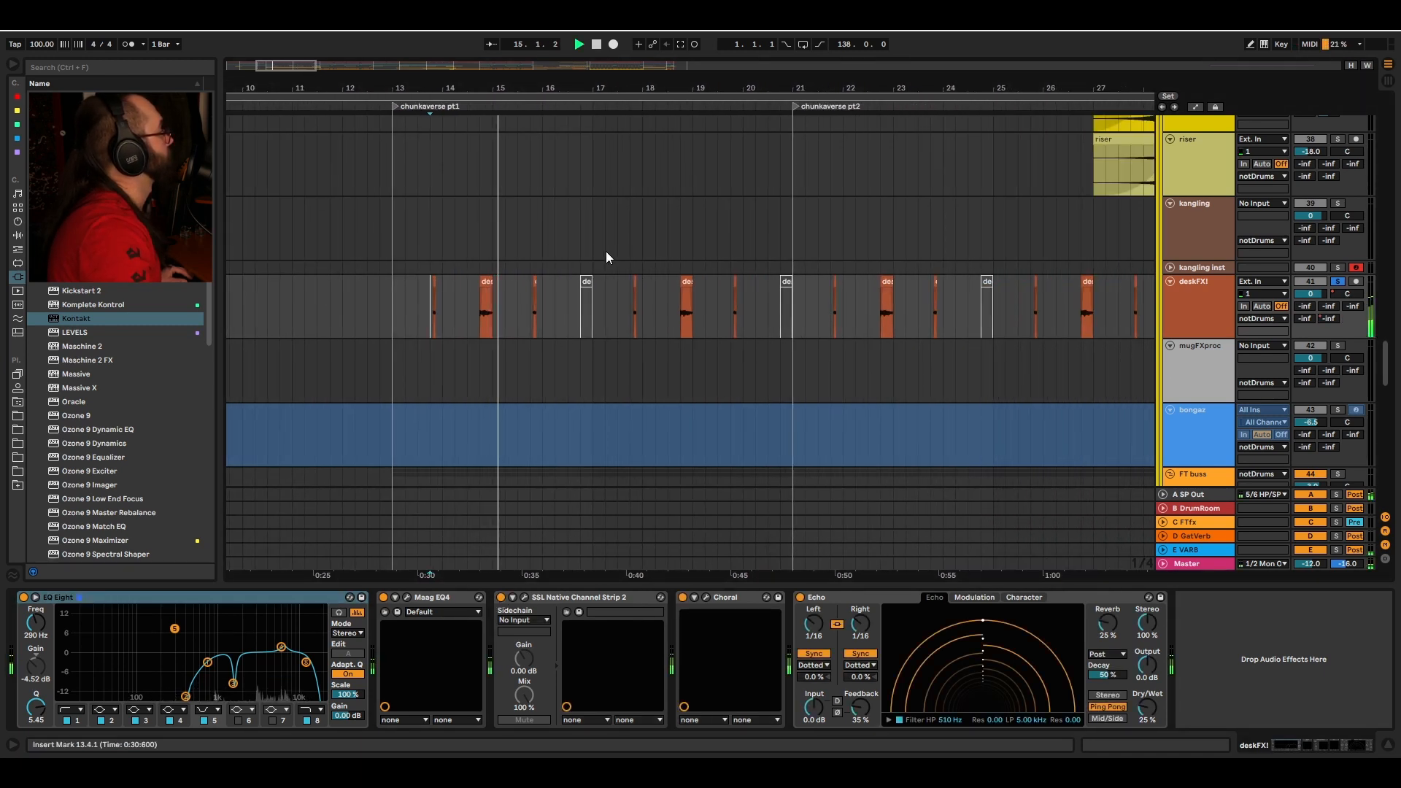
pyautogui.press('space')
# Step: Move to the back to the spook section and play the mugFXproc track from bar 96
pyautogui.hscroll(2, 529, 312)
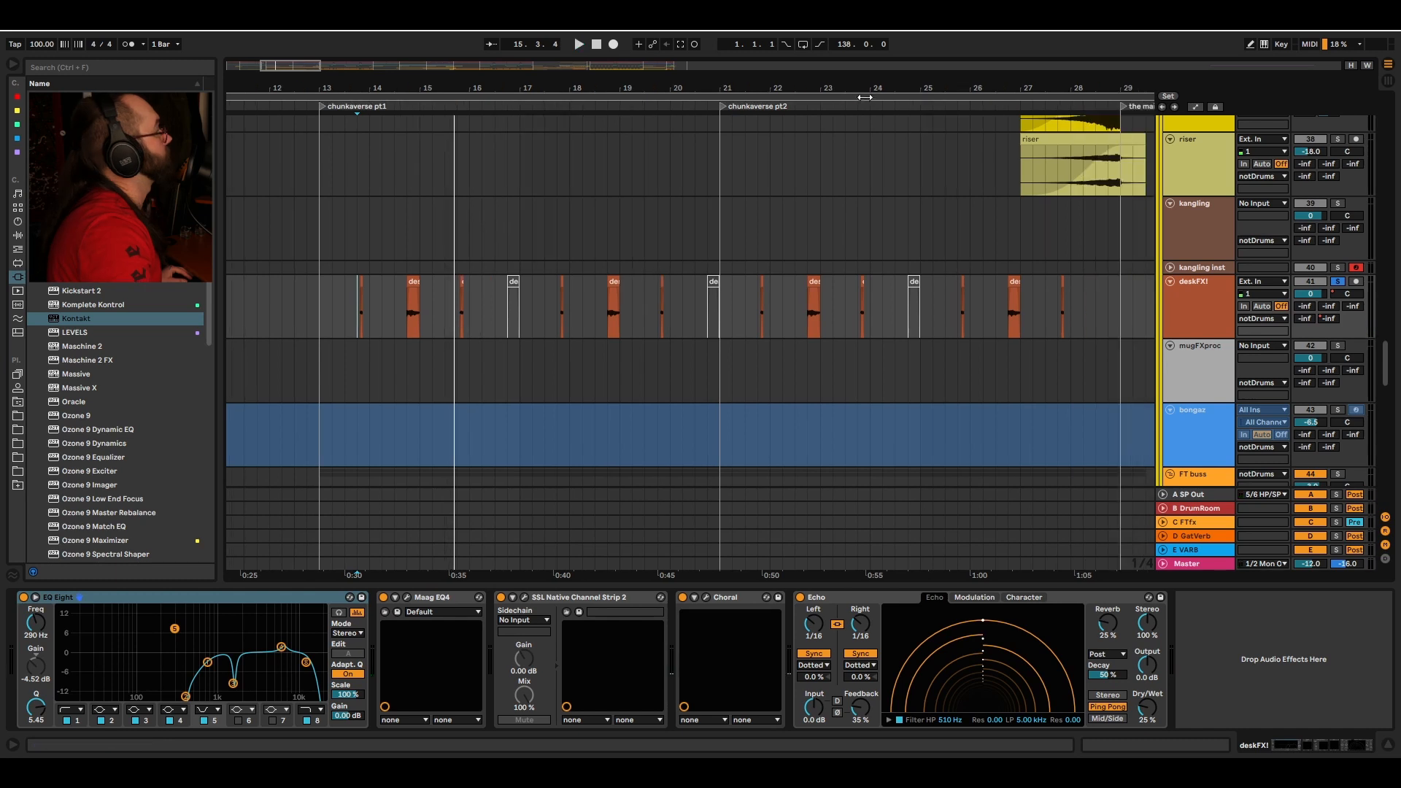
pyautogui.moveTo(863, 89); pyautogui.dragTo(716, 203)
pyautogui.click(471, 321)
pyautogui.press('space')
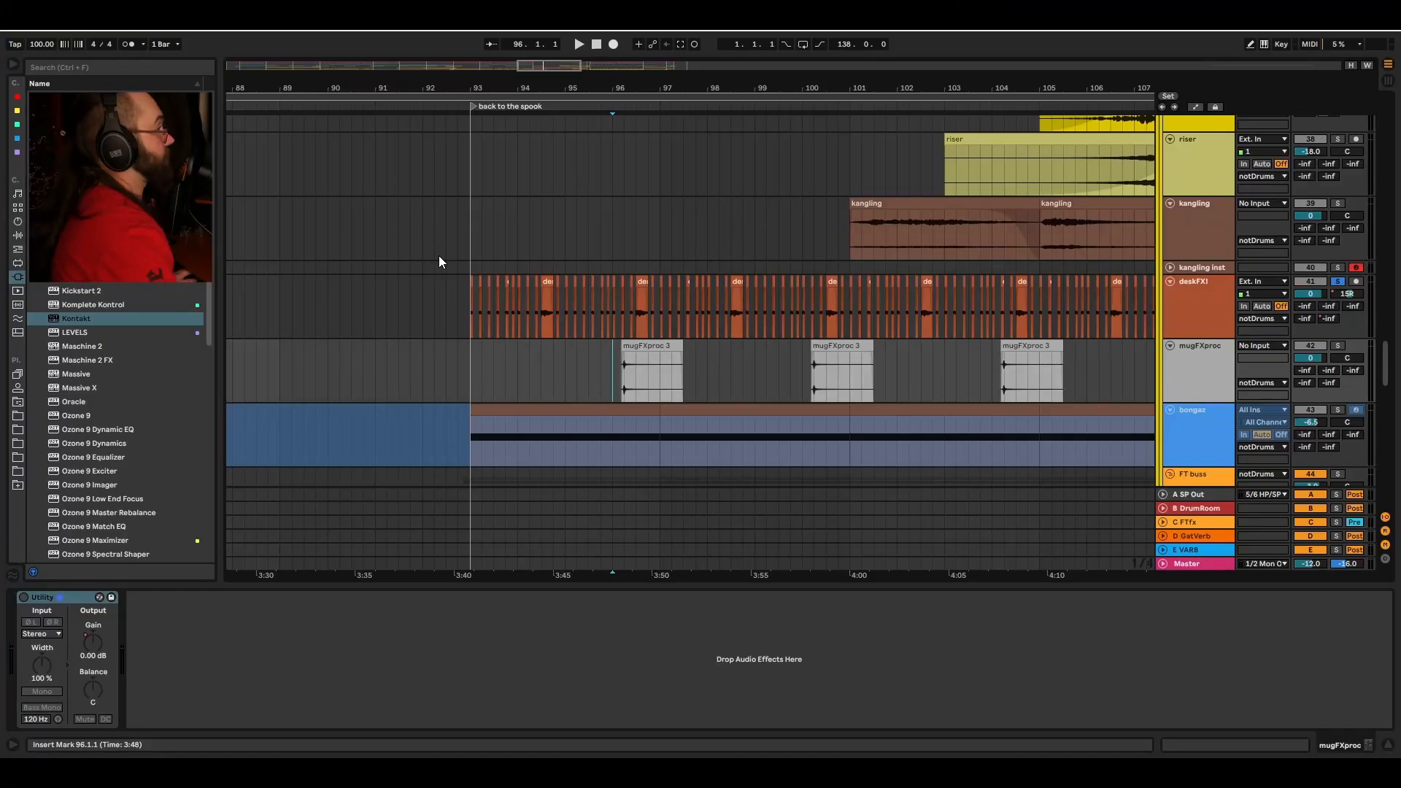
pyautogui.press('space')
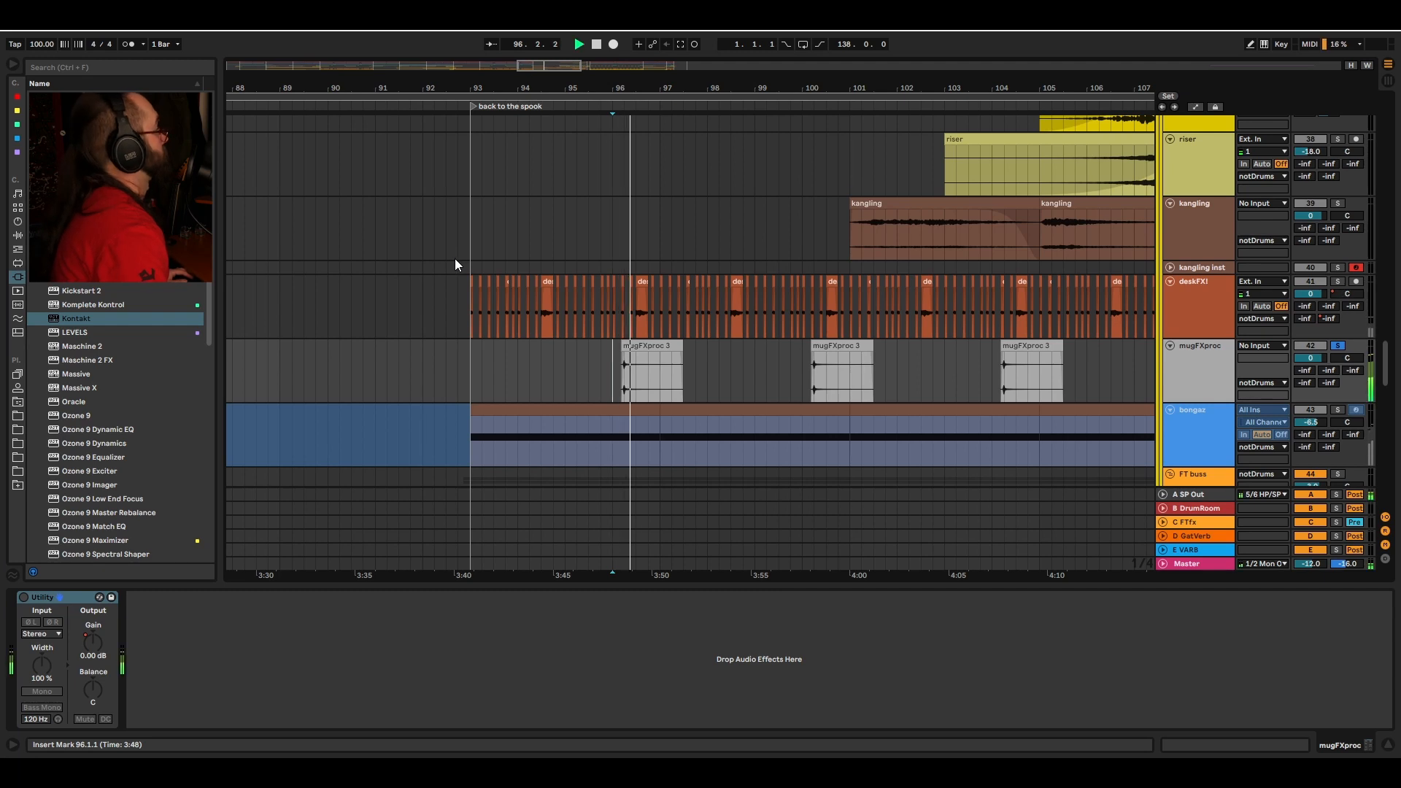
pyautogui.press('space')
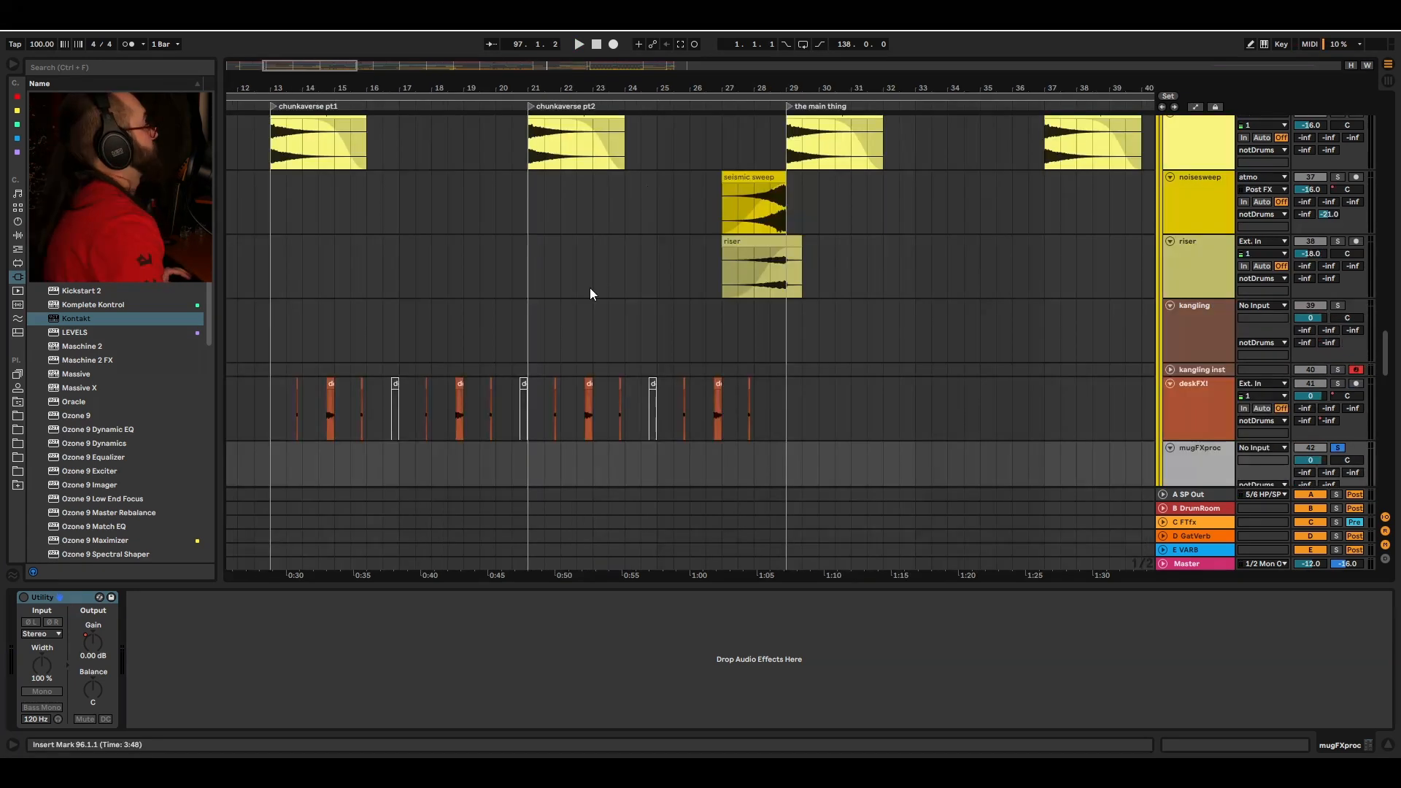
# Step: Scroll up through the pad and synth tracks and play the arrangement from bar 29 at the main thing
pyautogui.scroll(4, 657, 231)
pyautogui.scroll(10, 725, 174)
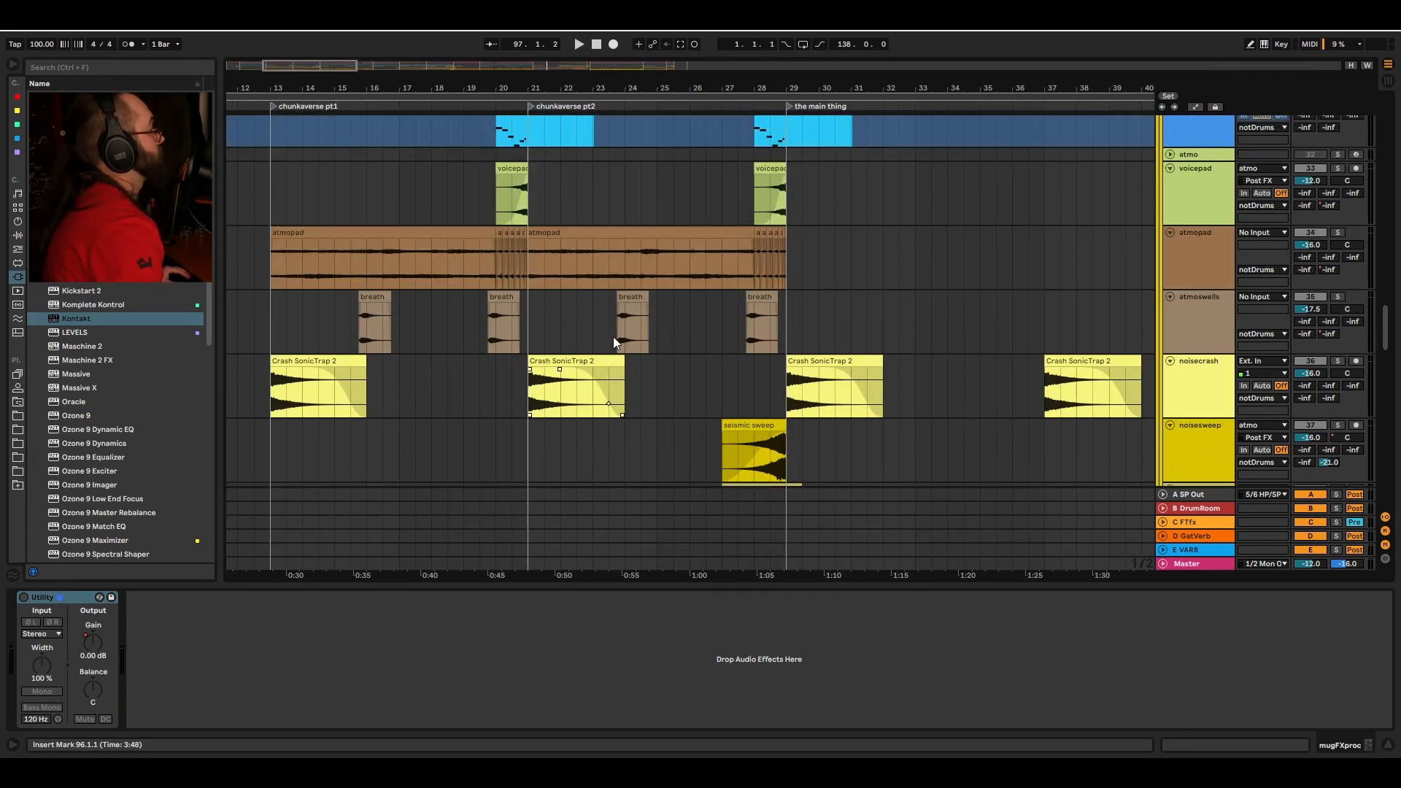
pyautogui.hscroll(5, 738, 202)
pyautogui.scroll(4, 759, 153)
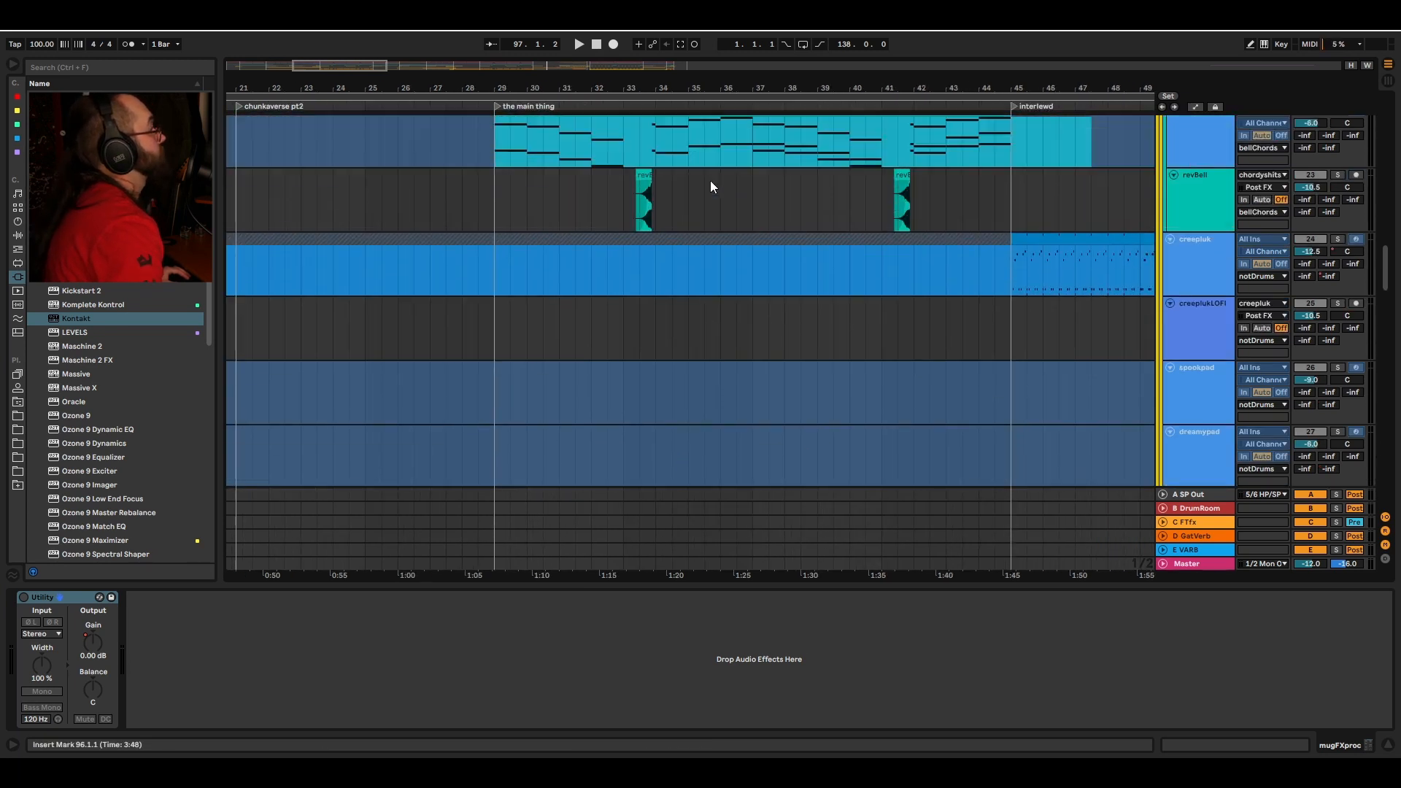
pyautogui.hscroll(-1, 650, 263)
pyautogui.hscroll(3, 722, 233)
pyautogui.press('space')
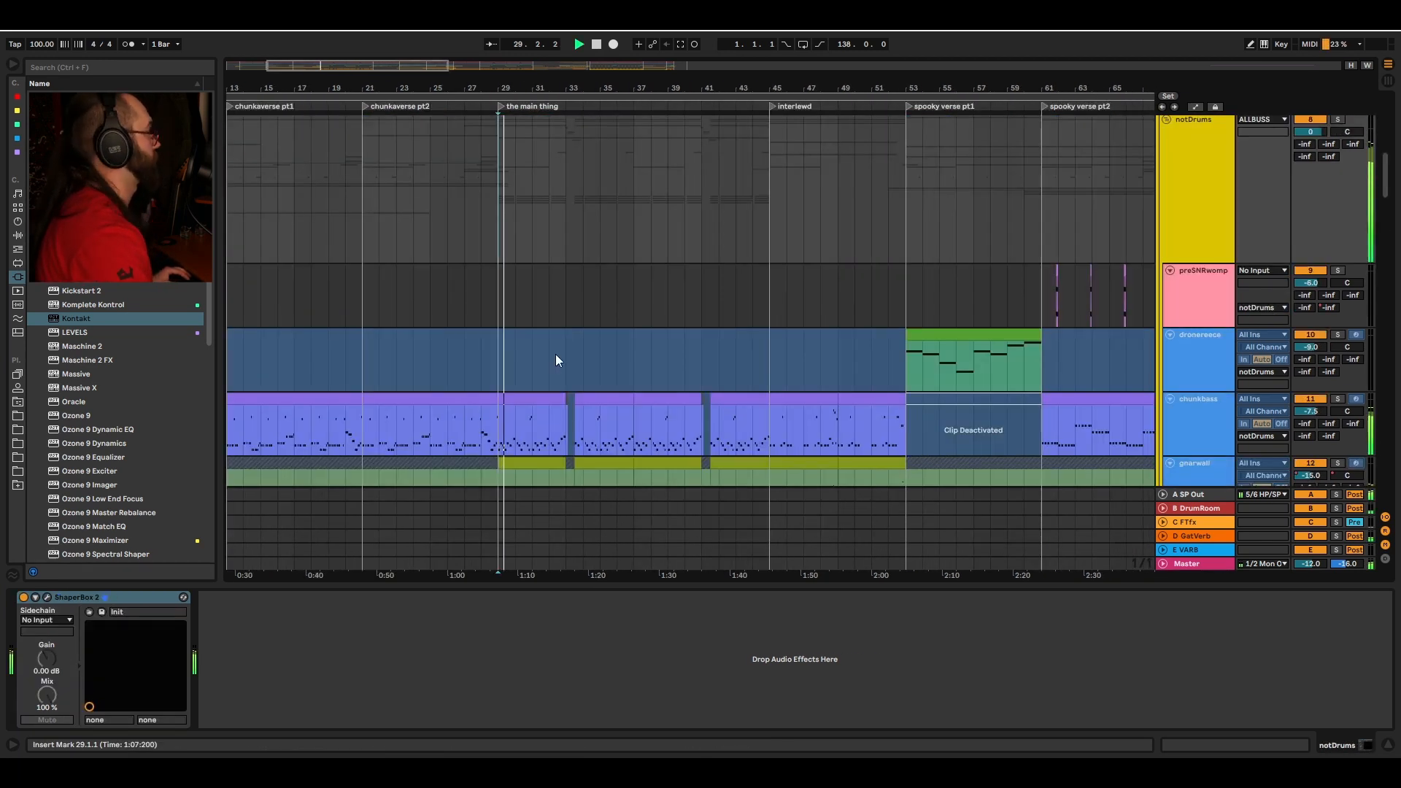
# Step: Browse the droneresce, chunkbass, gnarwall, suplead, acidic and doomscream tracks during playback
pyautogui.scroll(-5, 555, 354)
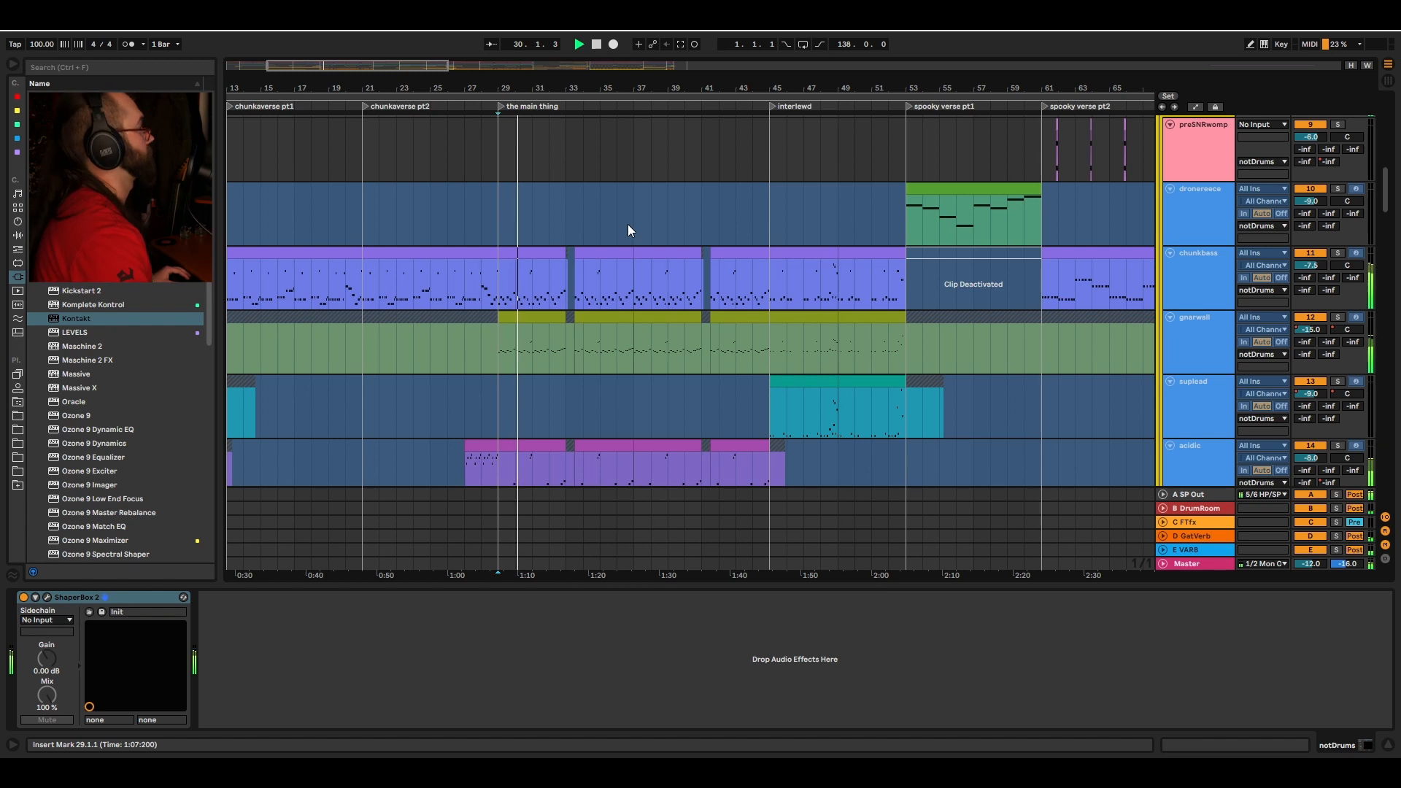
pyautogui.hscroll(3, 613, 230)
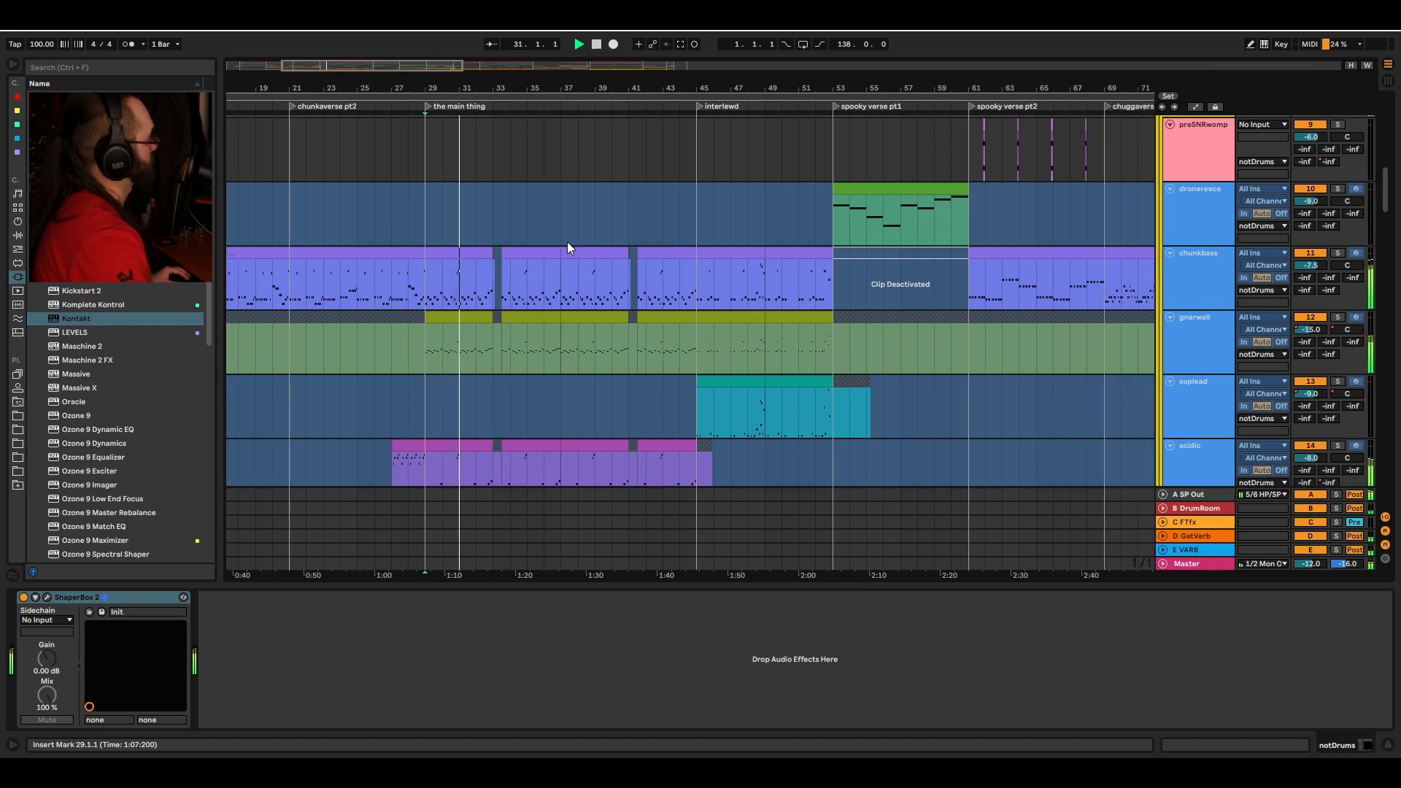
pyautogui.scroll(2, 1324, 192)
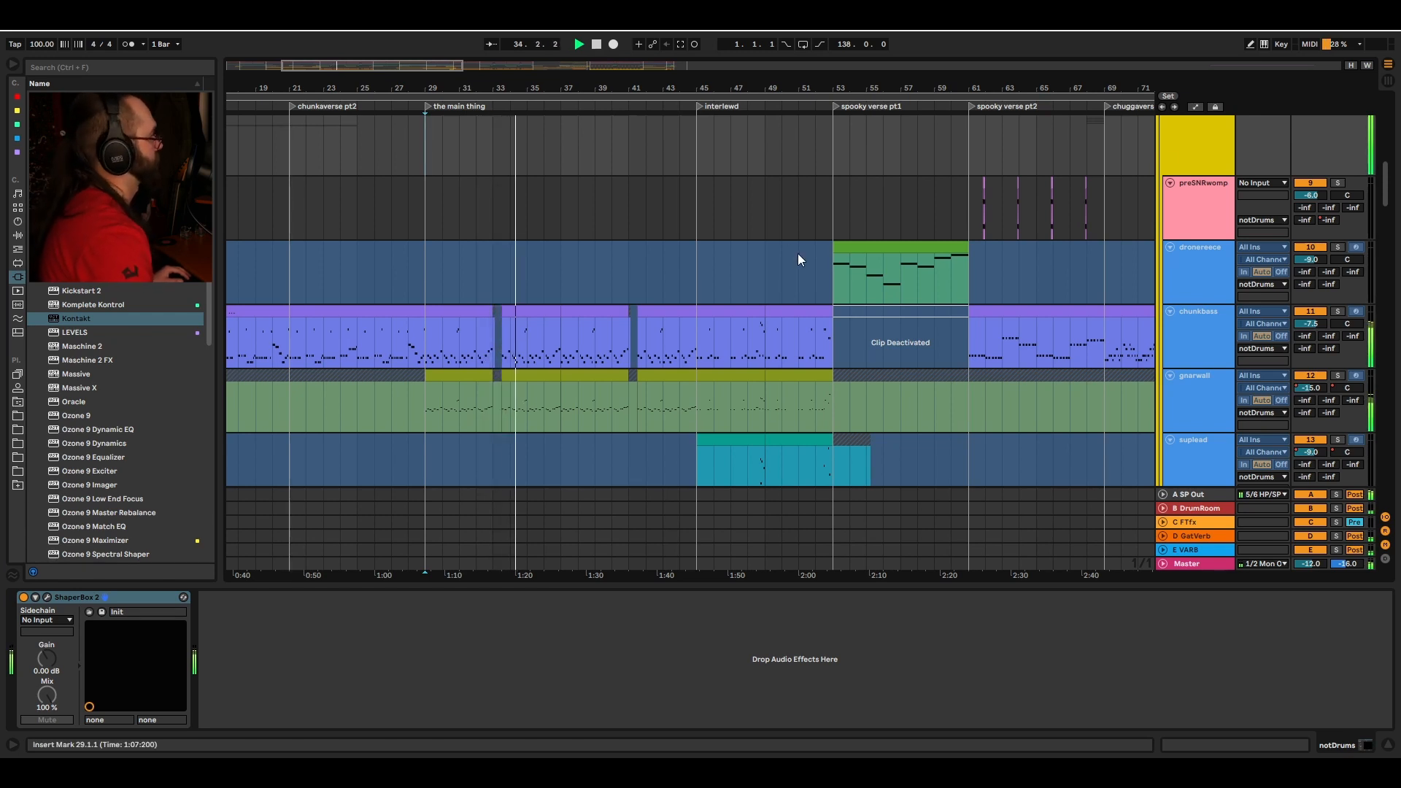
pyautogui.scroll(-1, 799, 257)
pyautogui.scroll(-1, 799, 257)
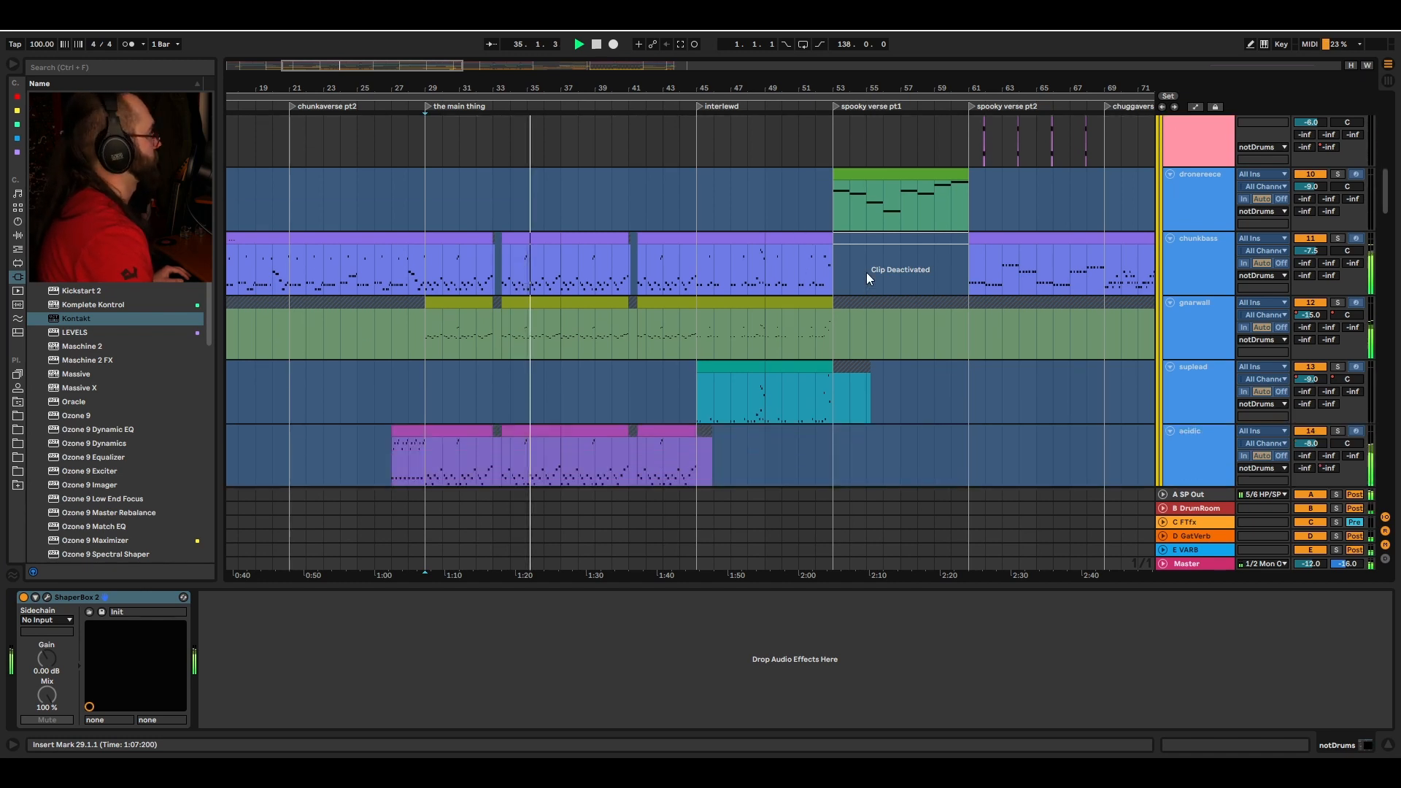
pyautogui.scroll(-2, 843, 274)
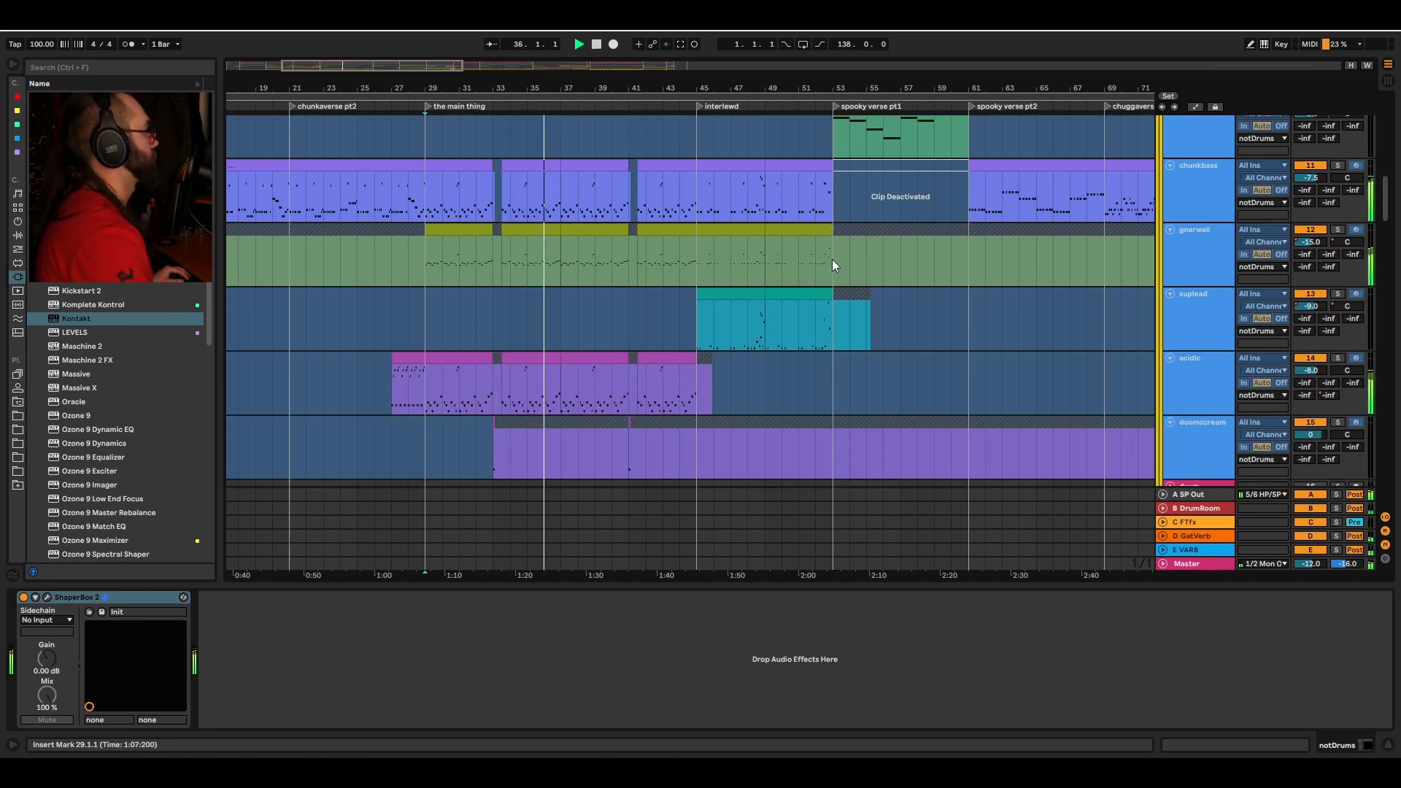
pyautogui.scroll(-2, 832, 260)
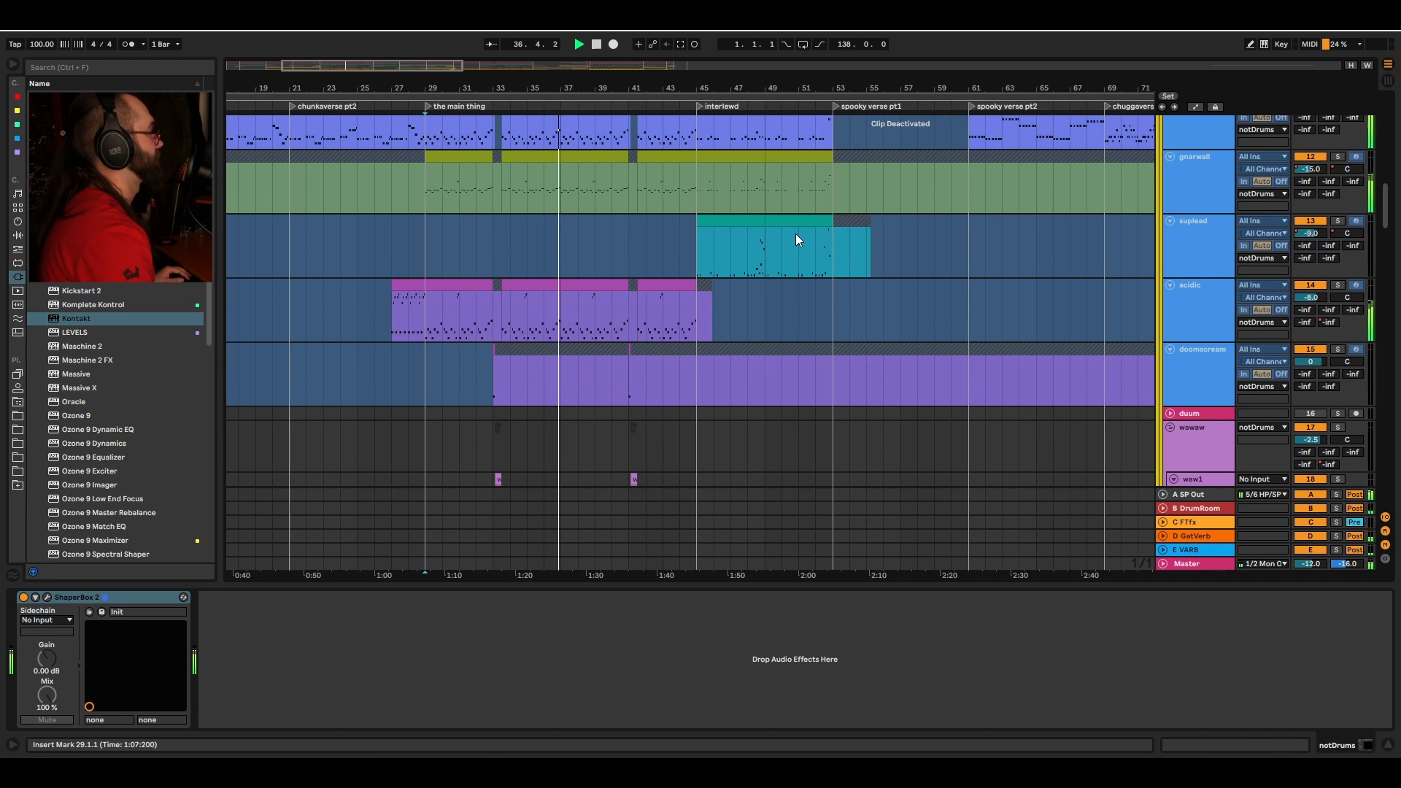
pyautogui.press('space')
pyautogui.scroll(-3, 780, 243)
pyautogui.scroll(6, 429, 242)
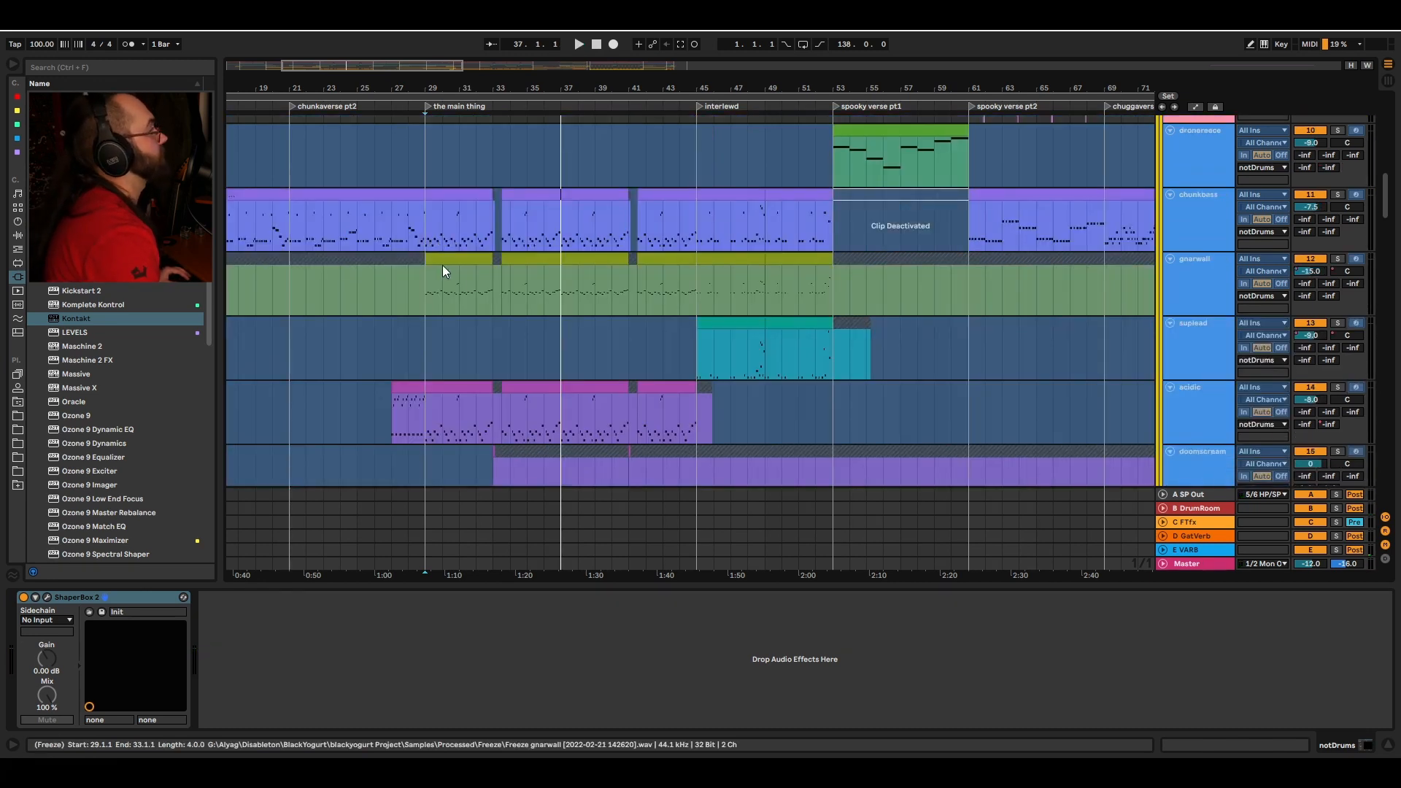
# Step: Select the doomscream track at bar 33 and open its Pigments synth window to view the Demonizer preset, then close it
pyautogui.scroll(-4, 476, 241)
pyautogui.click(430, 275)
pyautogui.scroll(-3, 615, 319)
pyautogui.scroll(6, 500, 248)
pyautogui.click(451, 192)
pyautogui.press('s')
pyautogui.scroll(2, 663, 235)
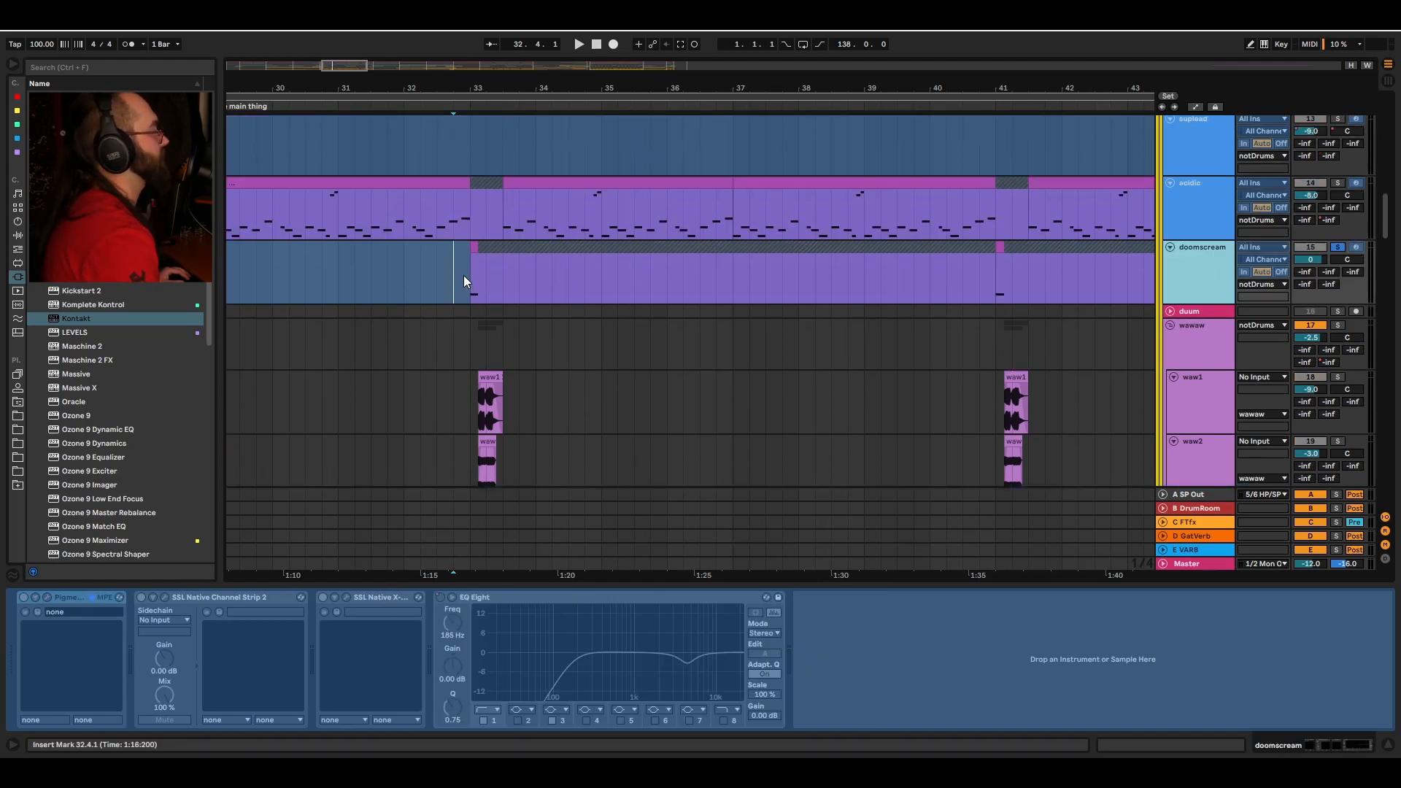
pyautogui.click(58, 600)
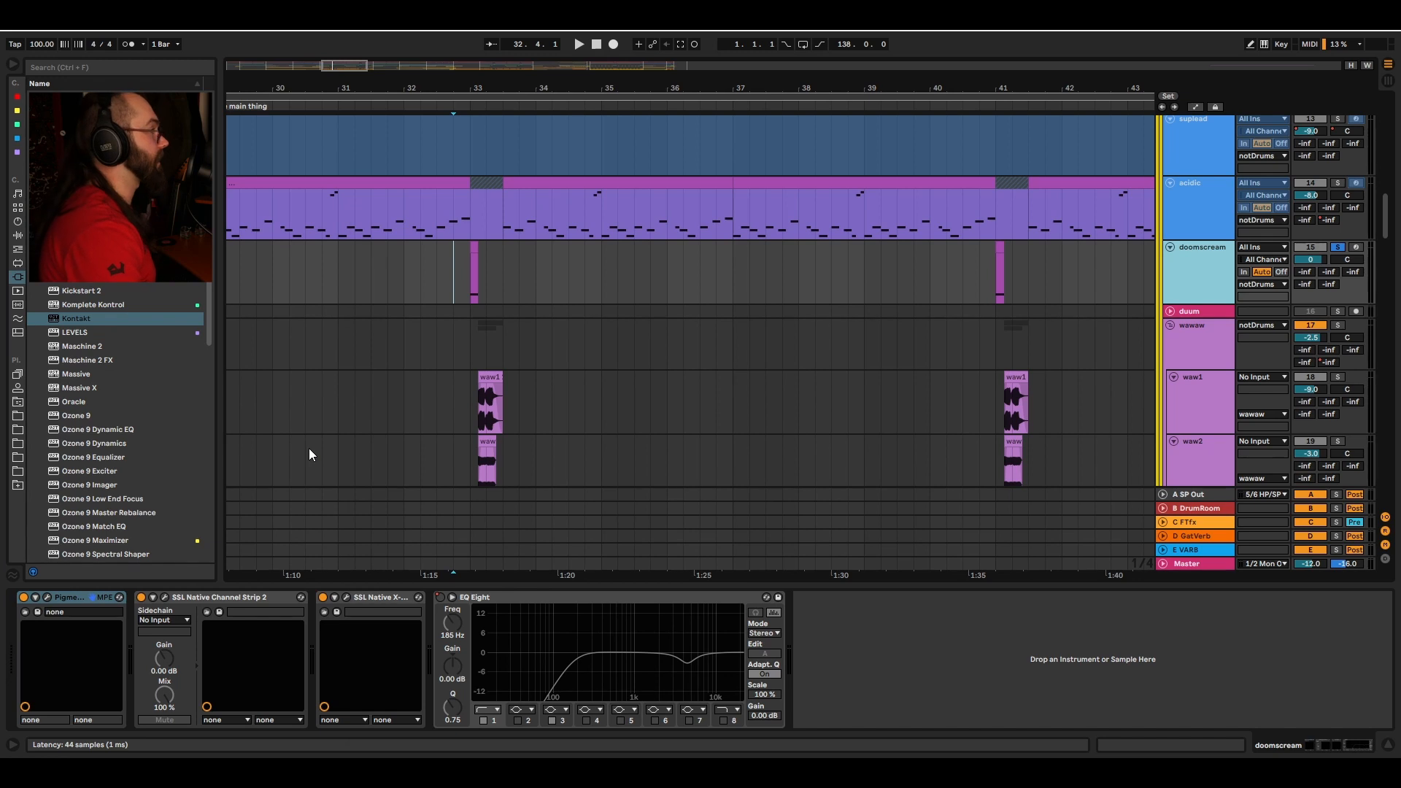
pyautogui.hotkey('ctrl', 'alt', 'p')
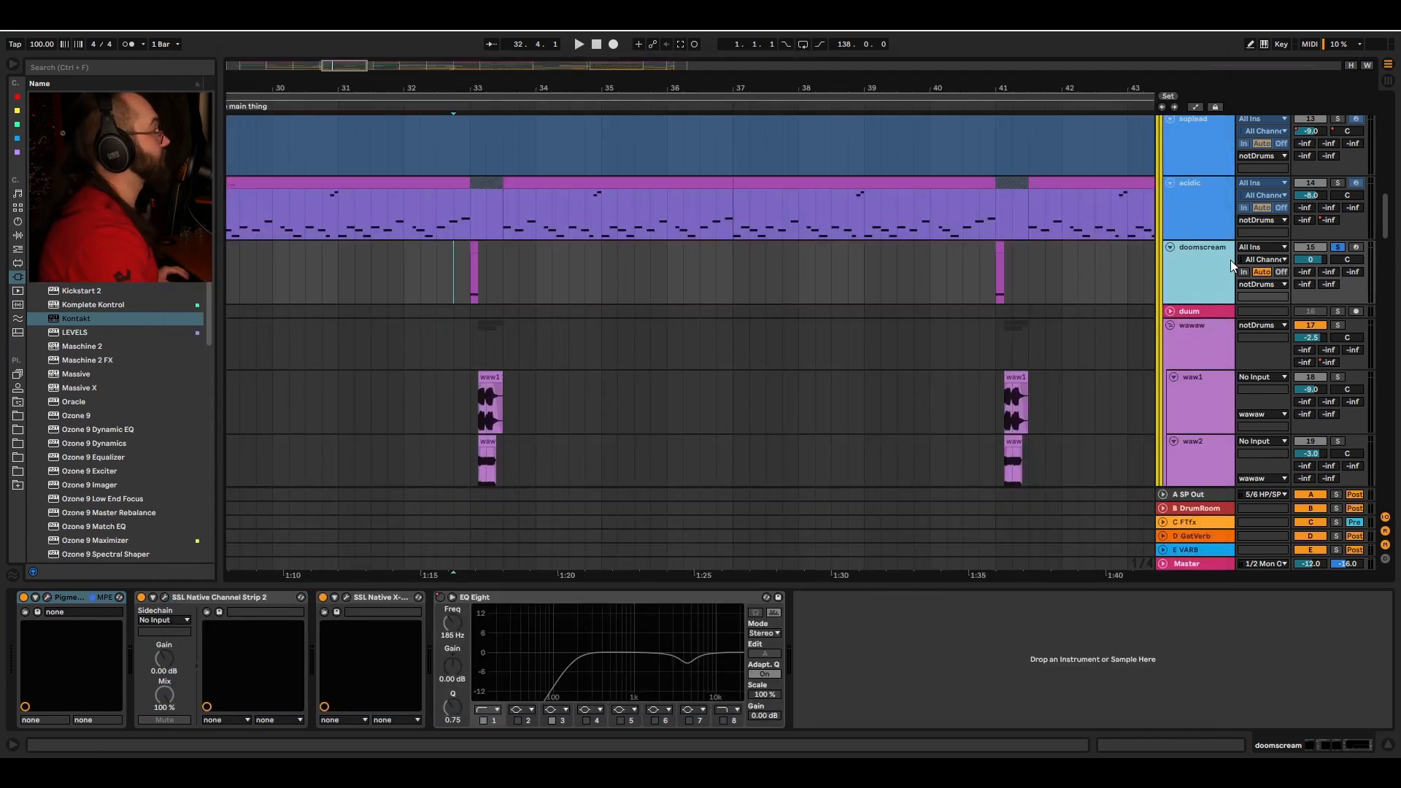
pyautogui.click(1231, 260)
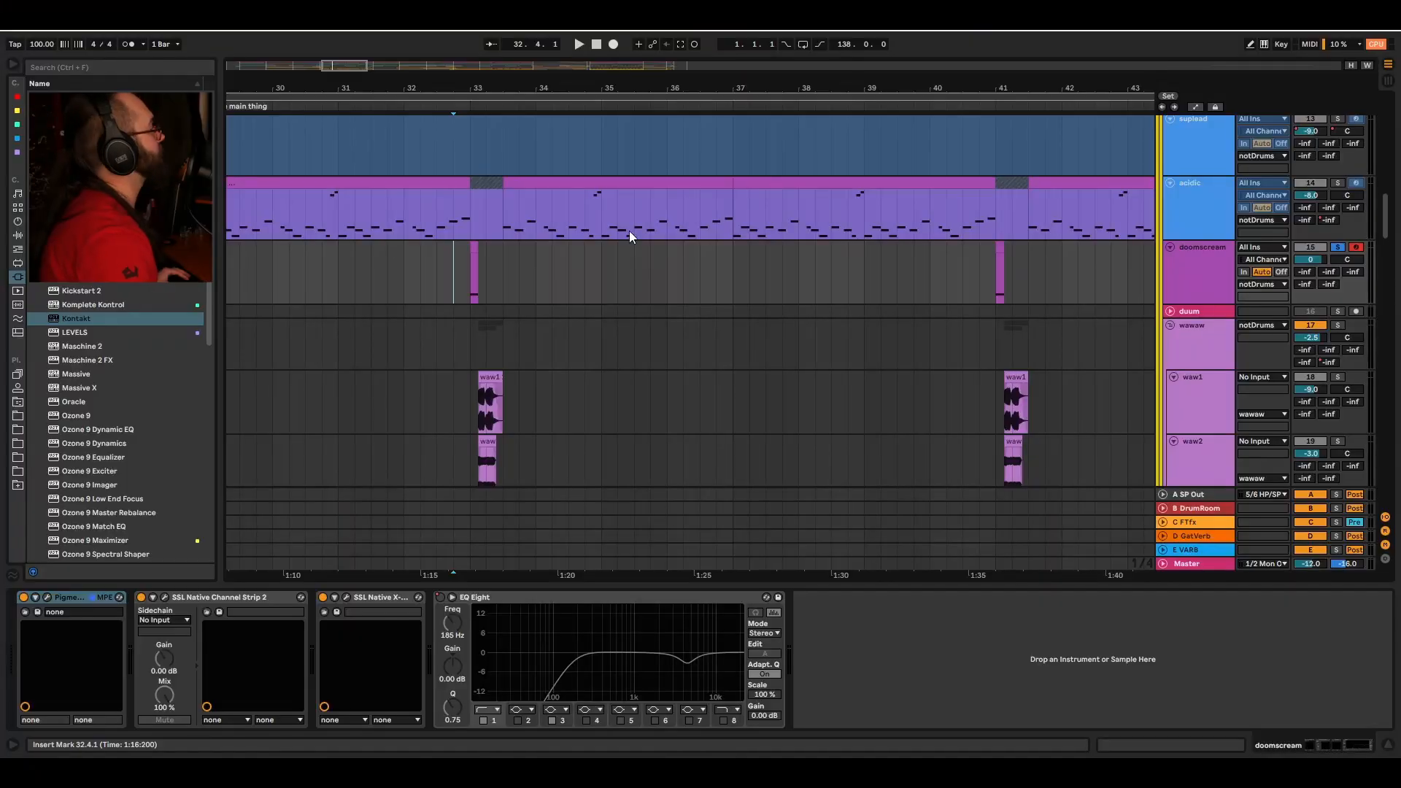
# Step: Place the insert marker at bar 33 on the doomscream track and play from there
pyautogui.click(453, 267)
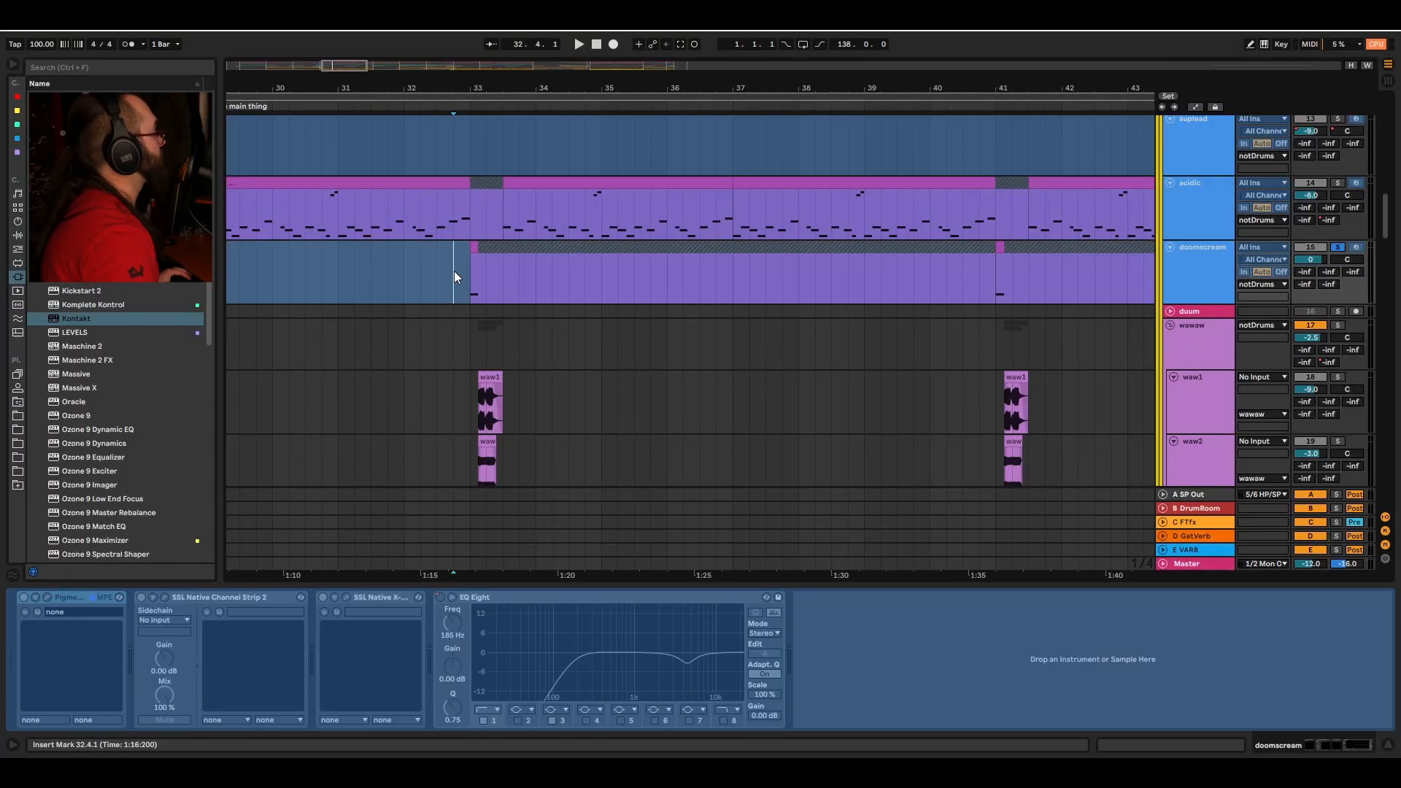
pyautogui.press('Right')
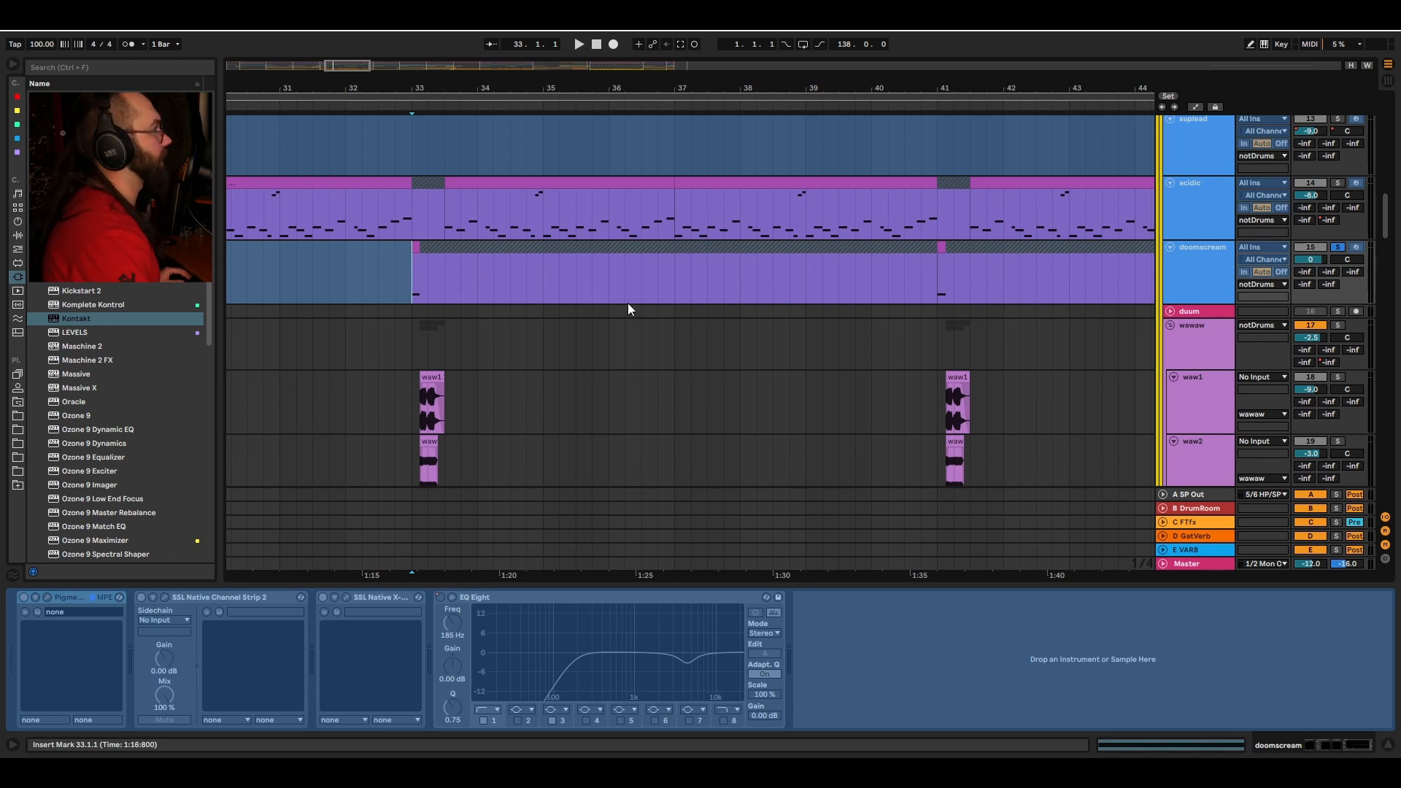
pyautogui.press('space')
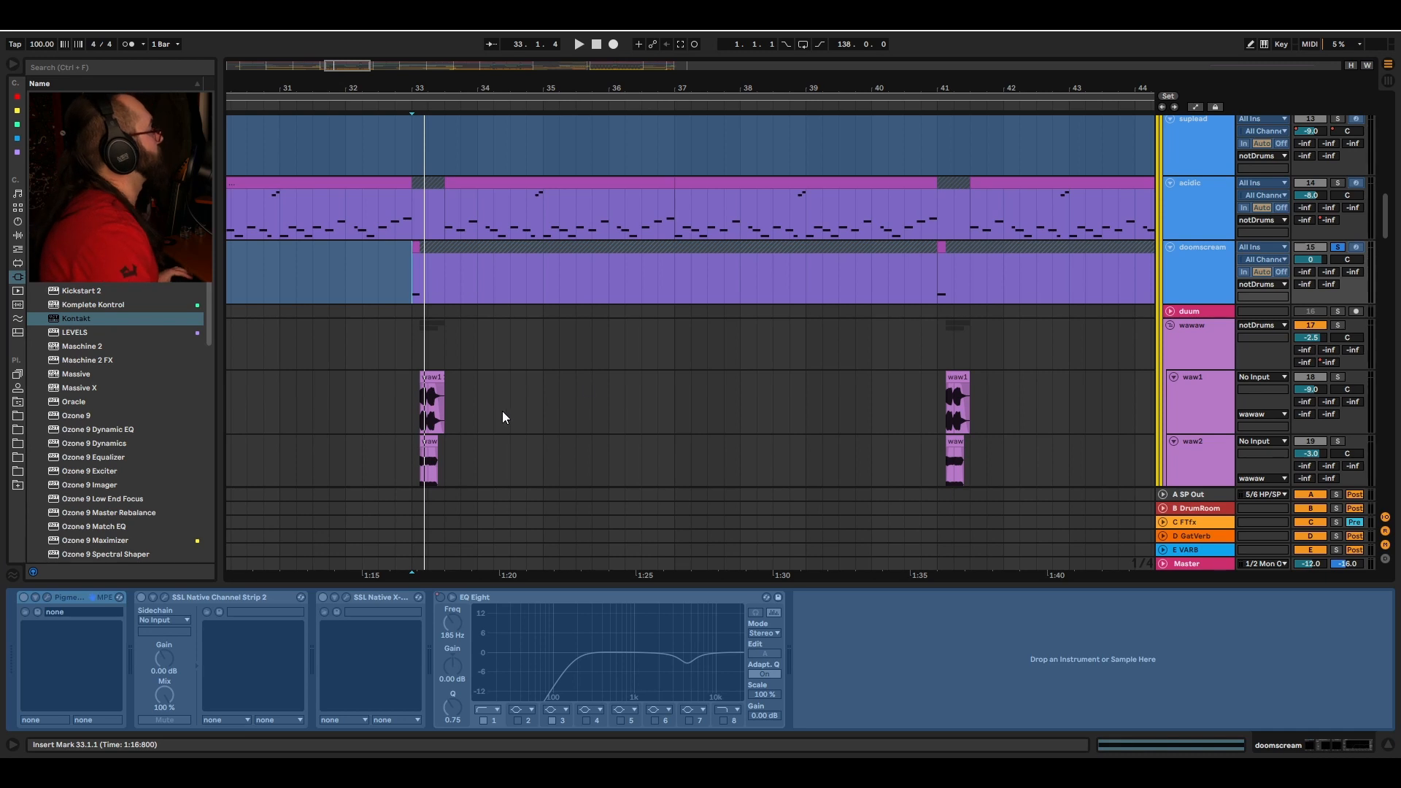
# Step: Select the wawaw group and its waw1 track, then play waw1 from bar 33
pyautogui.scroll(-2, 502, 410)
pyautogui.click(1214, 282)
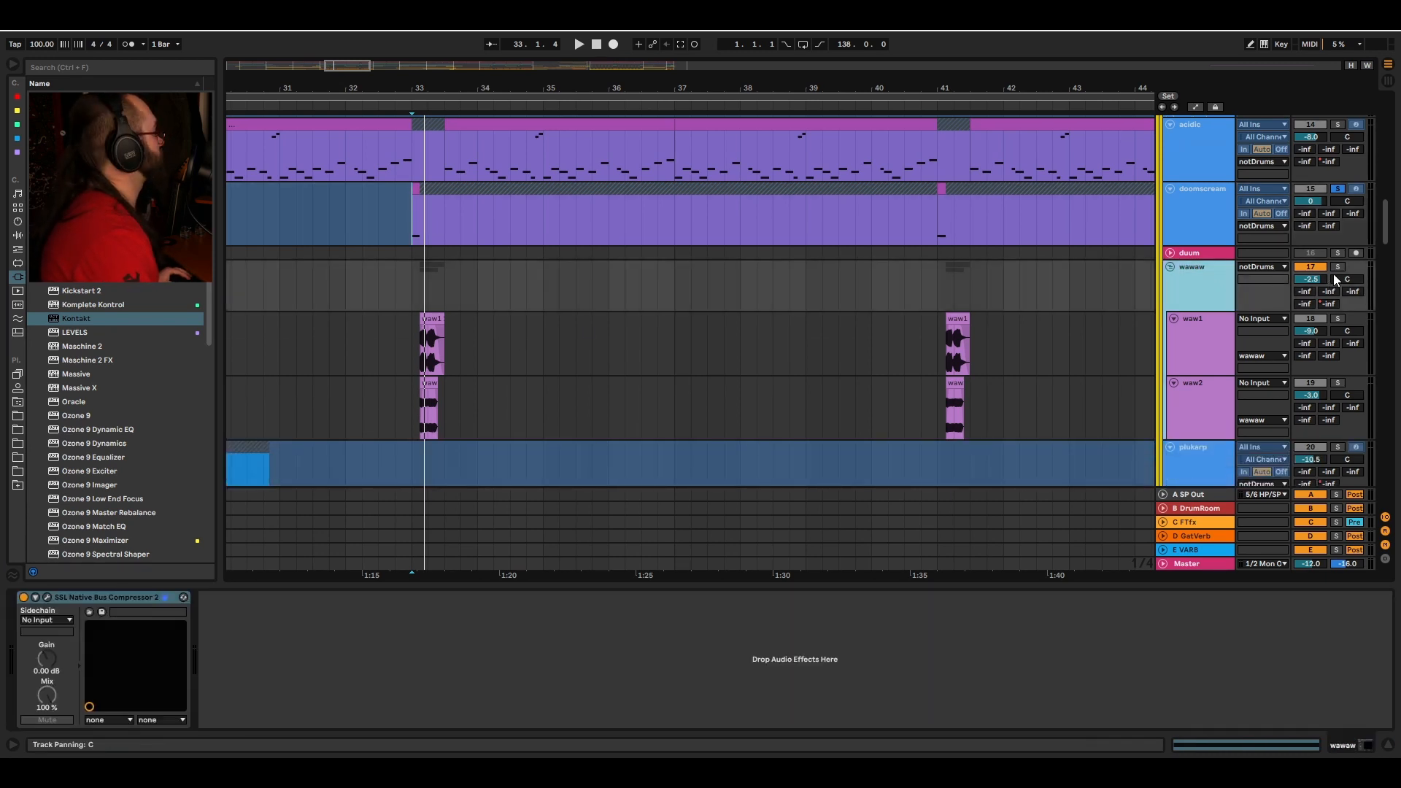
pyautogui.click(1209, 345)
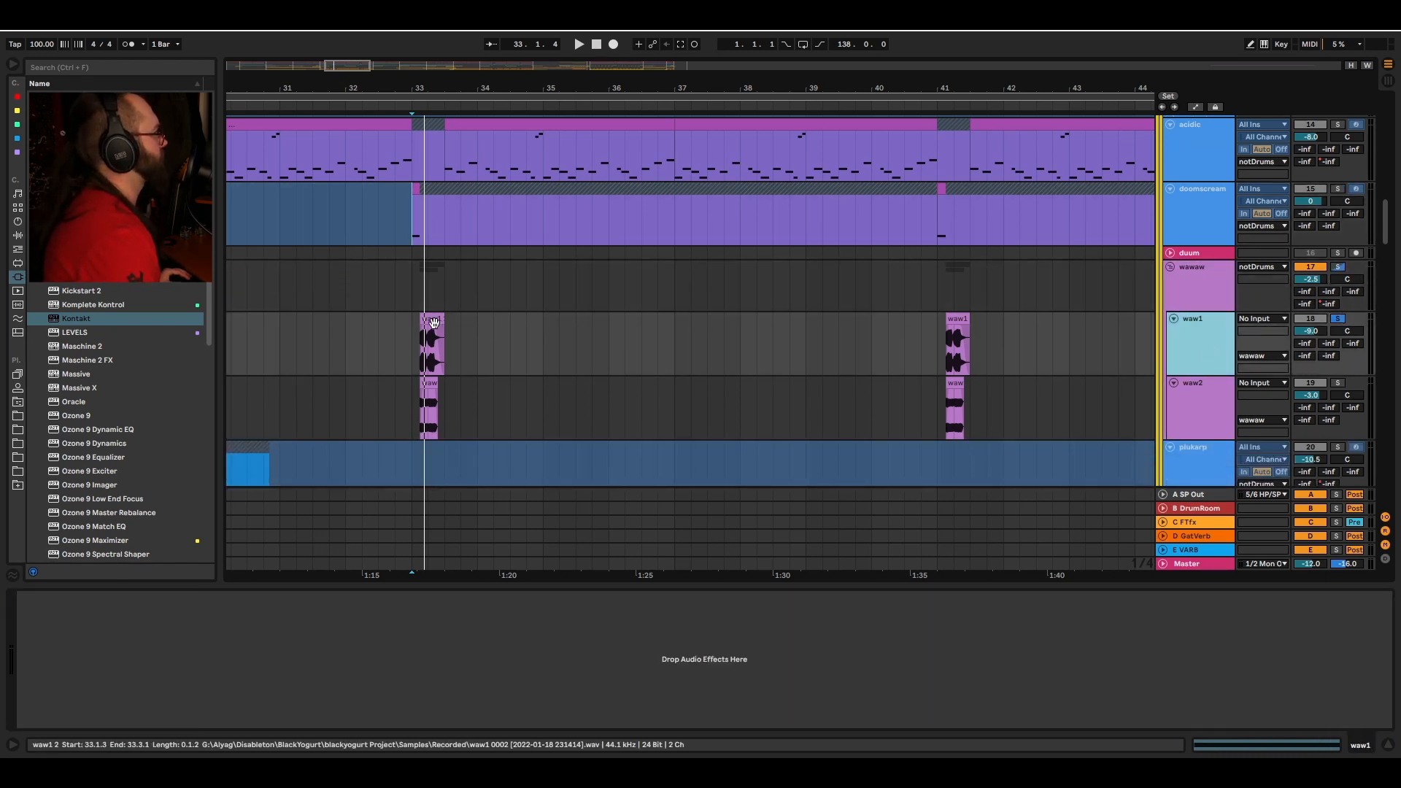
pyautogui.click(411, 326)
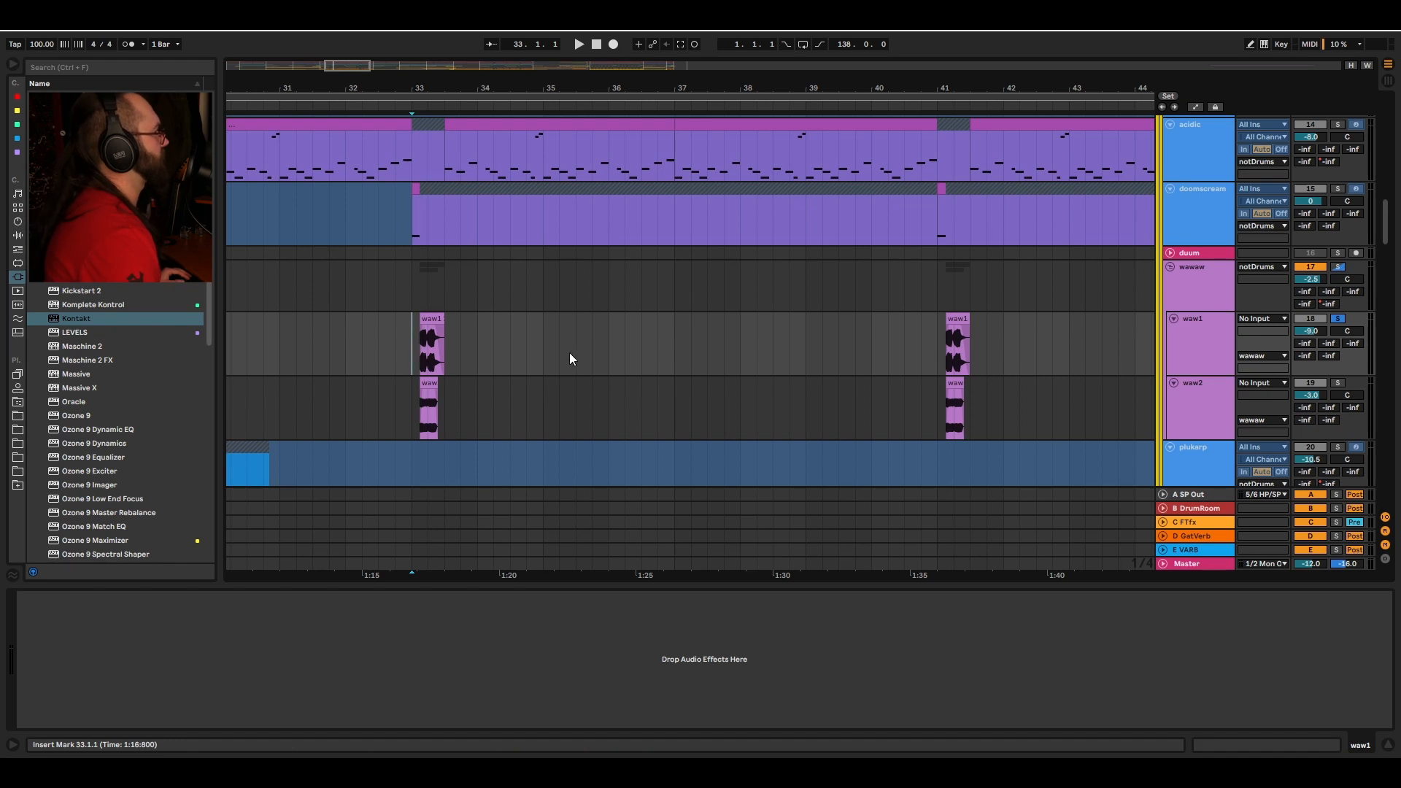
pyautogui.press('space')
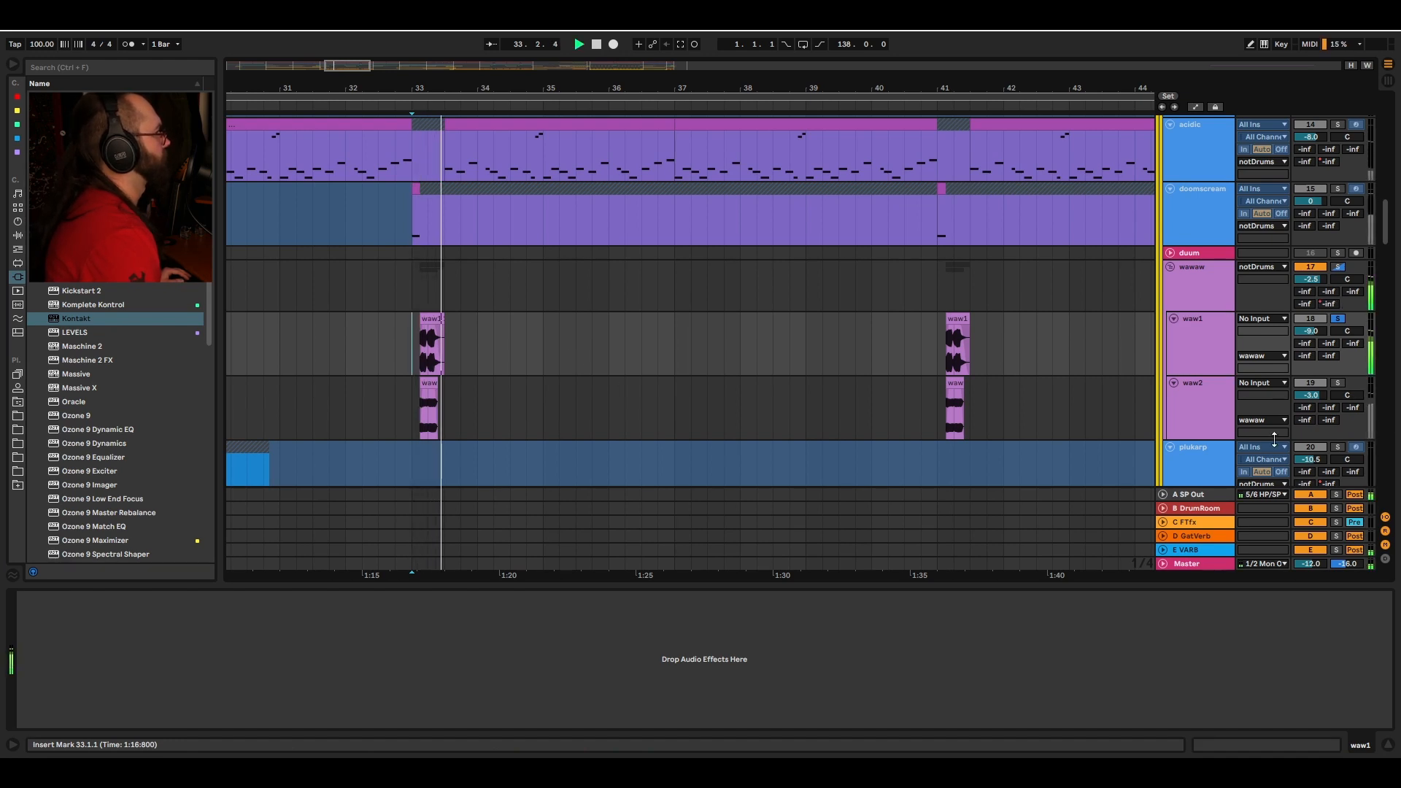
# Step: Solo the waw2 track and play it from bar 33
pyautogui.click(1337, 382)
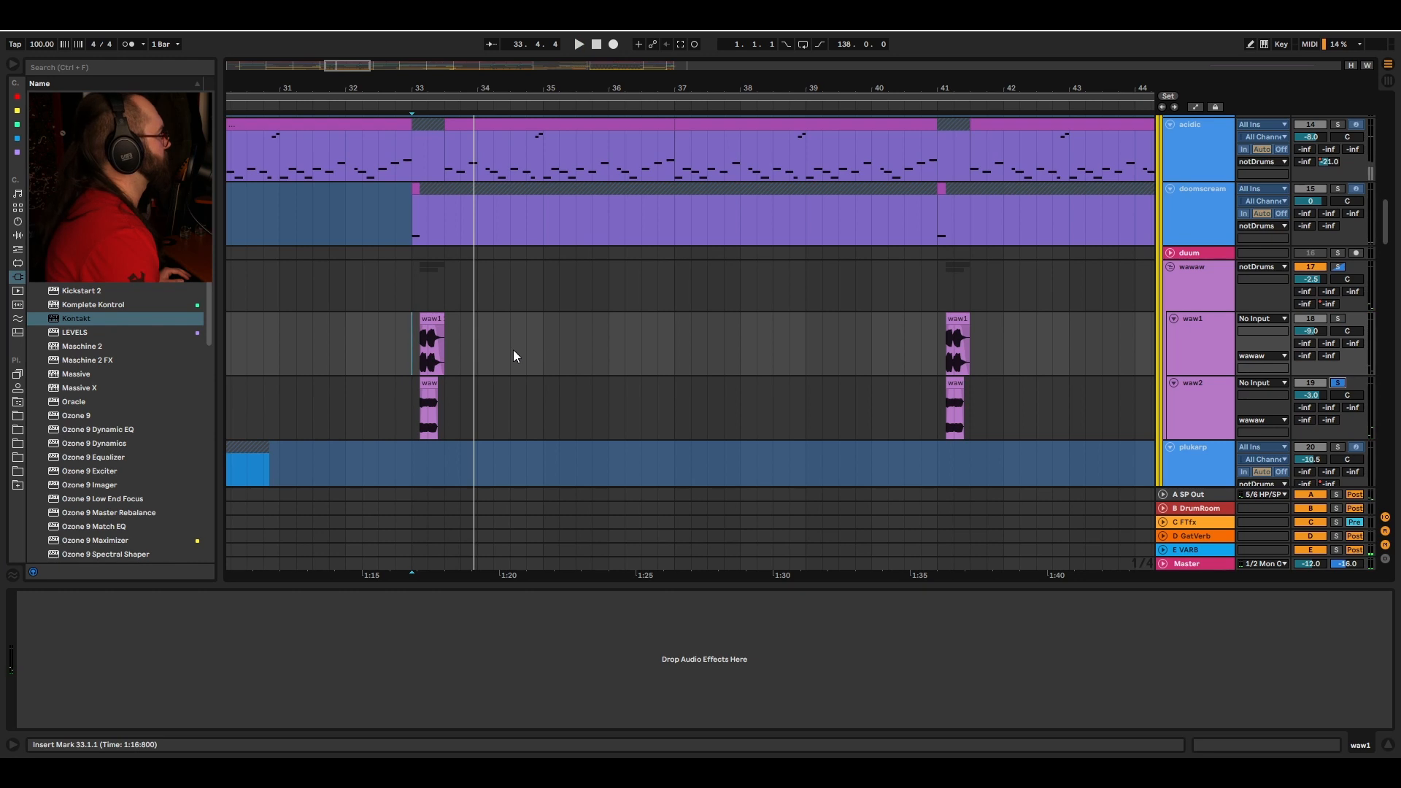
pyautogui.click(408, 407)
pyautogui.press('space')
pyautogui.press('space')
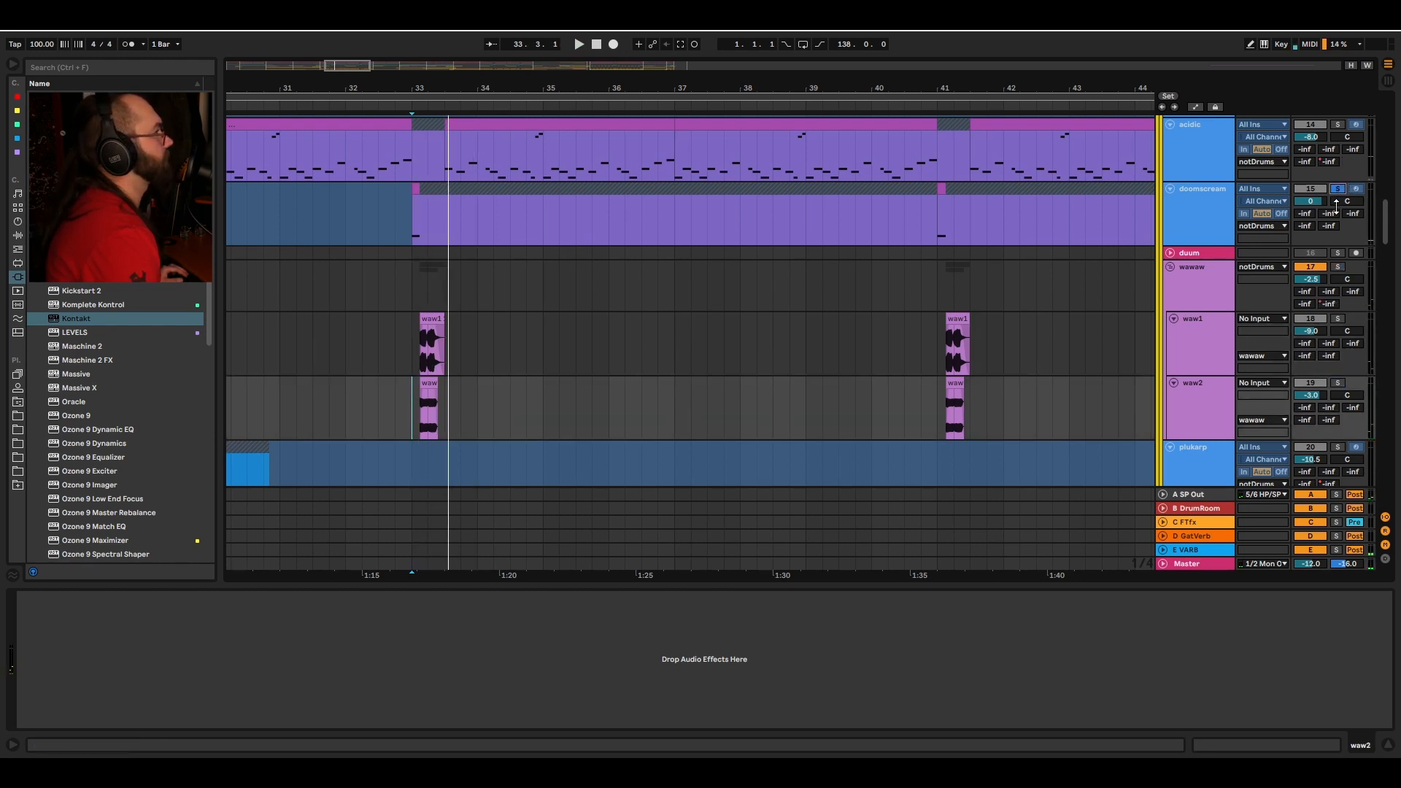
# Step: Toggle the wawaw group's solo, then place the insert marker at bar 32 on the spluk track and play from there
pyautogui.click(1338, 266)
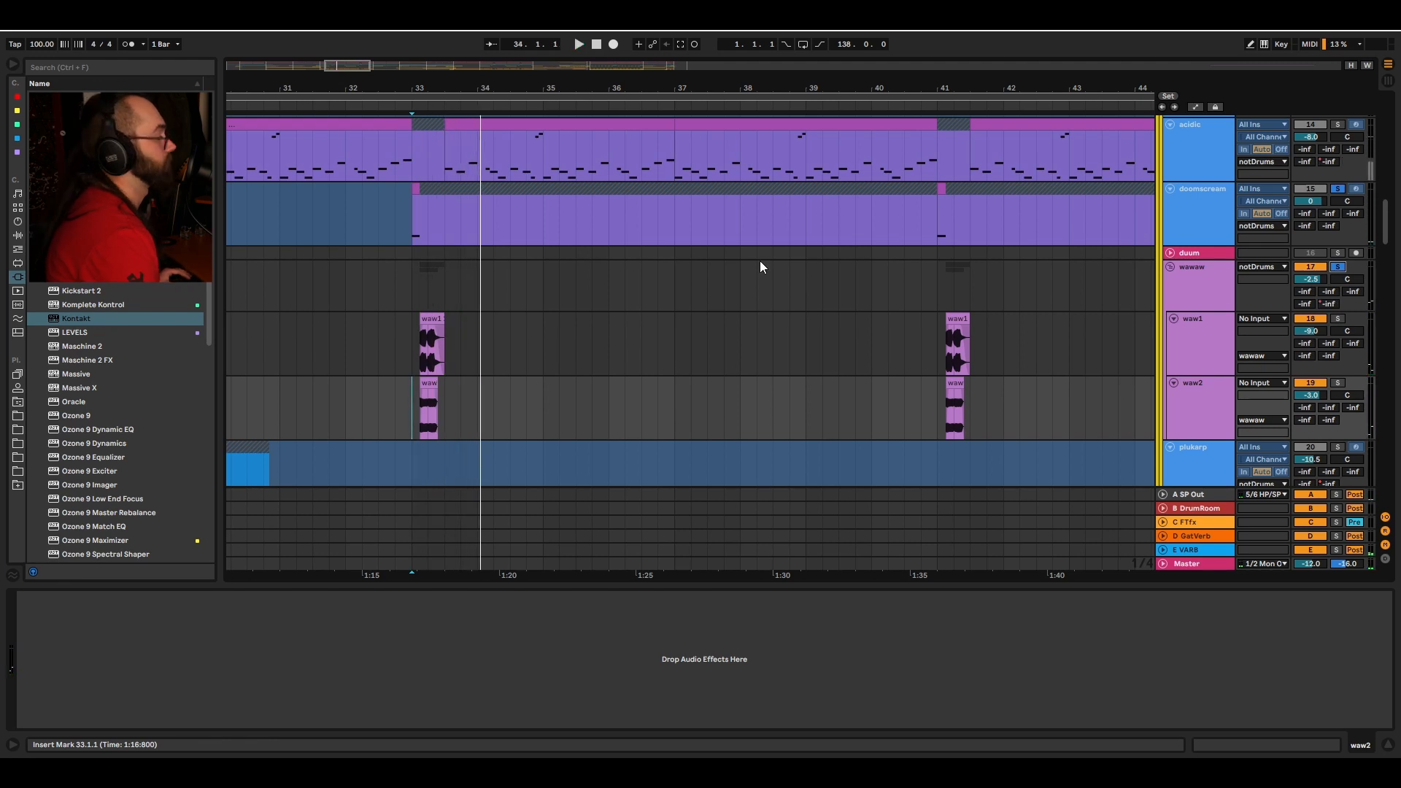
pyautogui.scroll(-10, 723, 328)
pyautogui.scroll(-5, 694, 400)
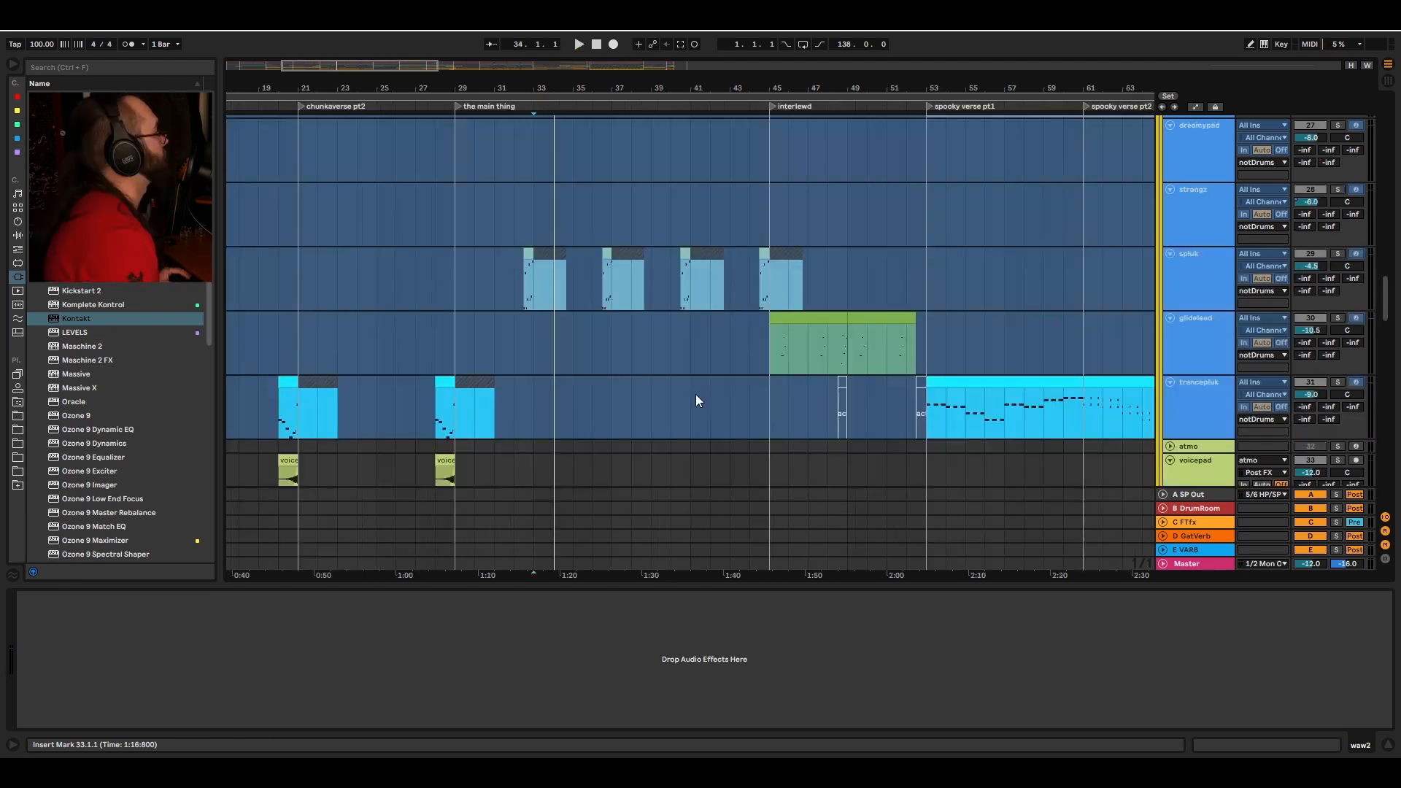
pyautogui.click(514, 263)
pyautogui.scroll(5, 545, 281)
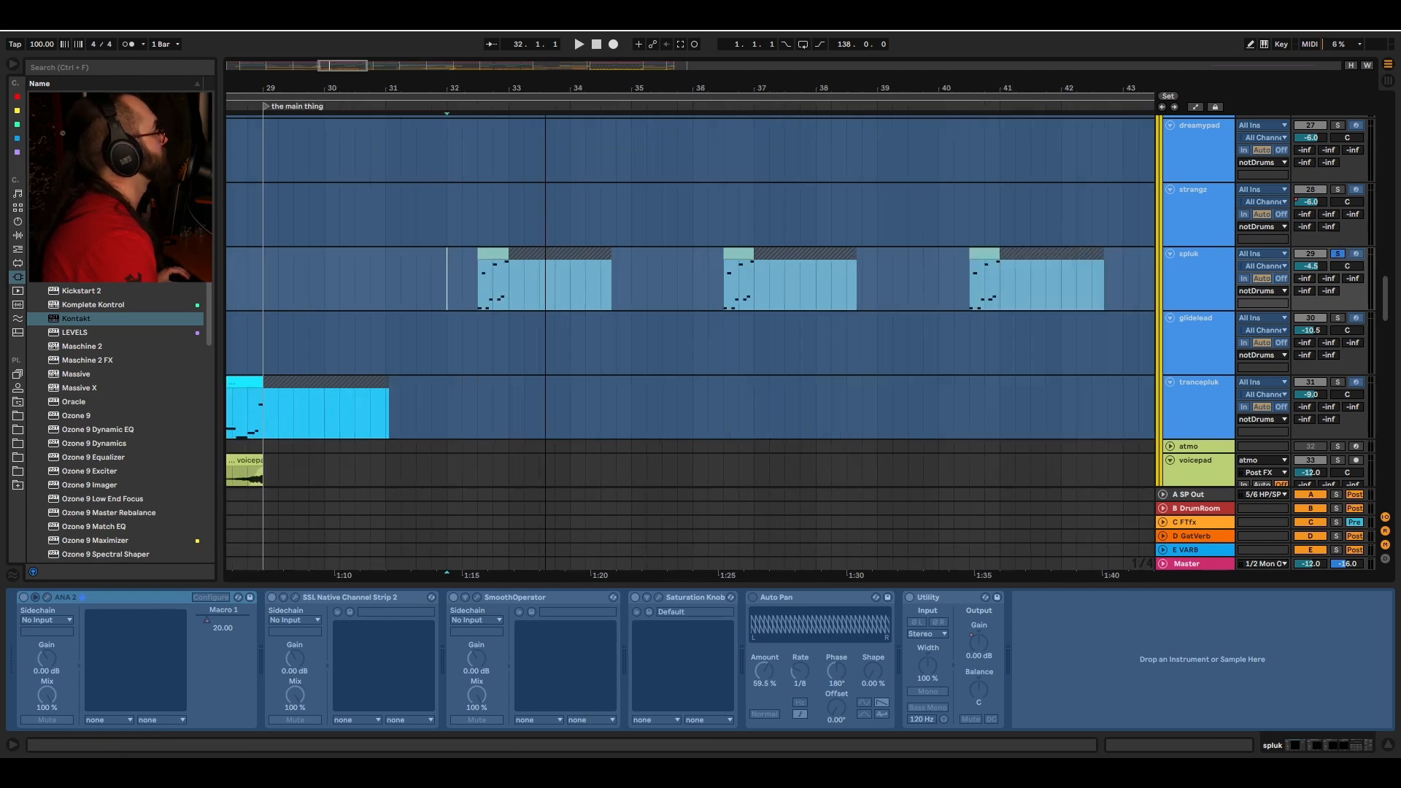
pyautogui.click(478, 282)
pyautogui.press('space')
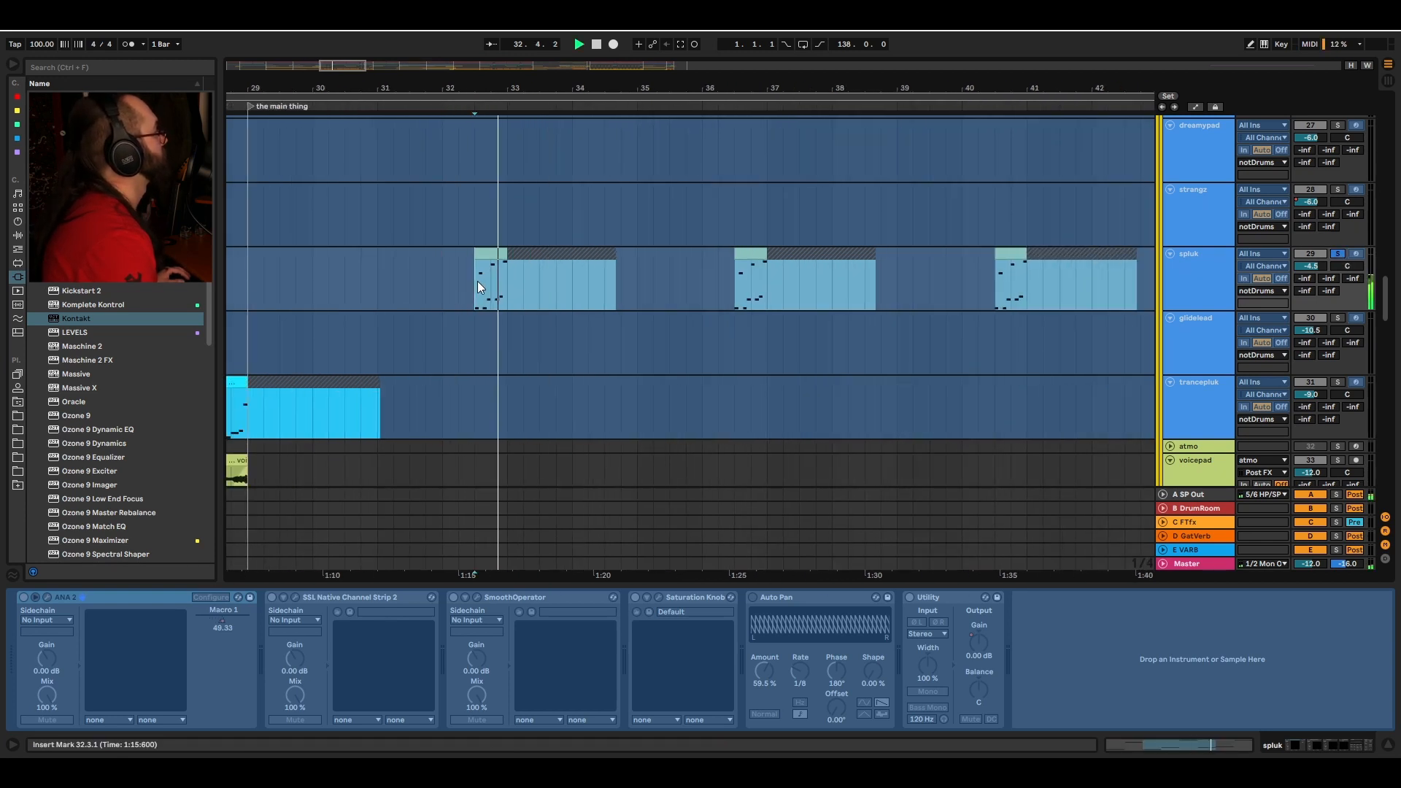
# Step: Play the glidelead section from bar 45, then stop playback
pyautogui.scroll(-2, 477, 282)
pyautogui.scroll(-4, 474, 111)
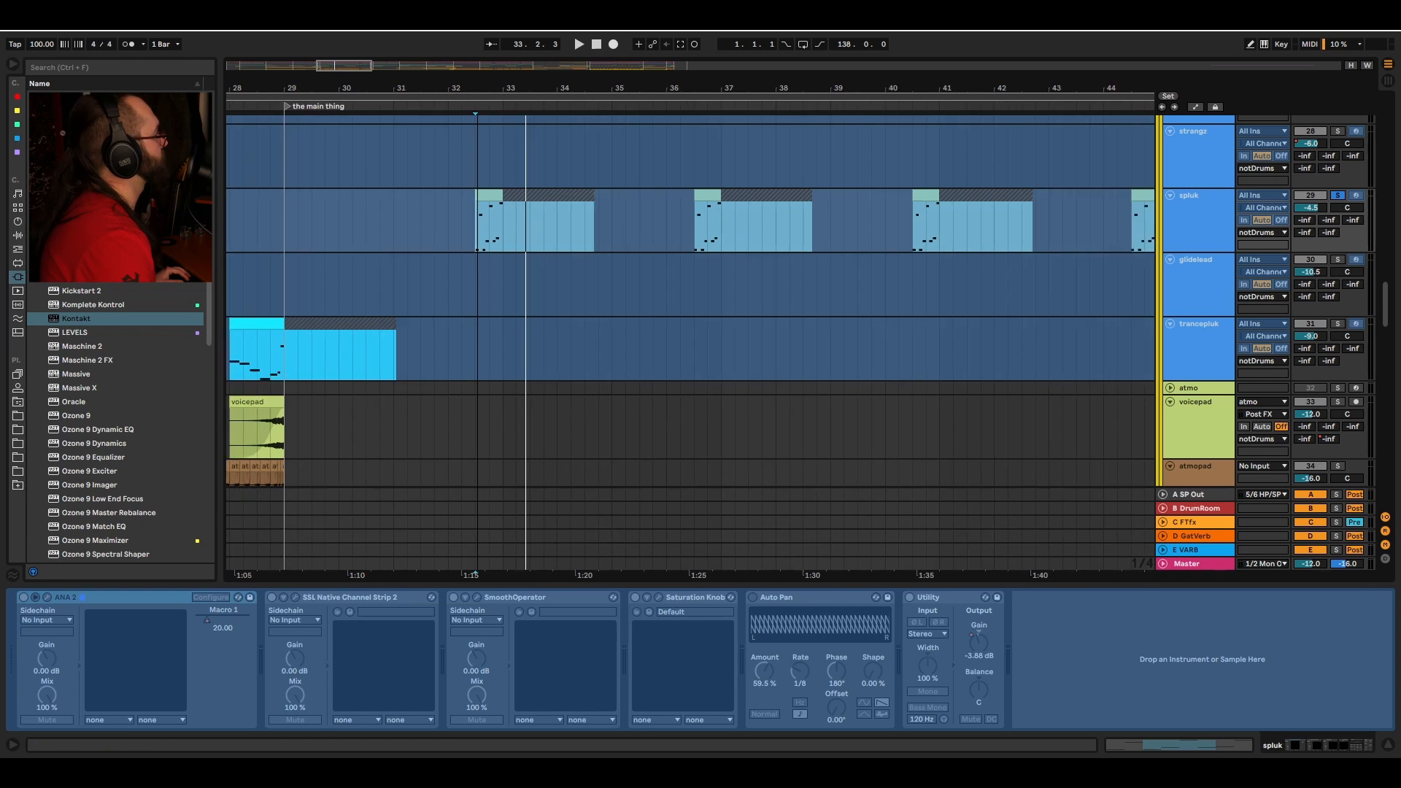
pyautogui.scroll(-4, 463, 338)
pyautogui.scroll(-3, 577, 467)
pyautogui.scroll(6, 567, 322)
pyautogui.scroll(3, 635, 313)
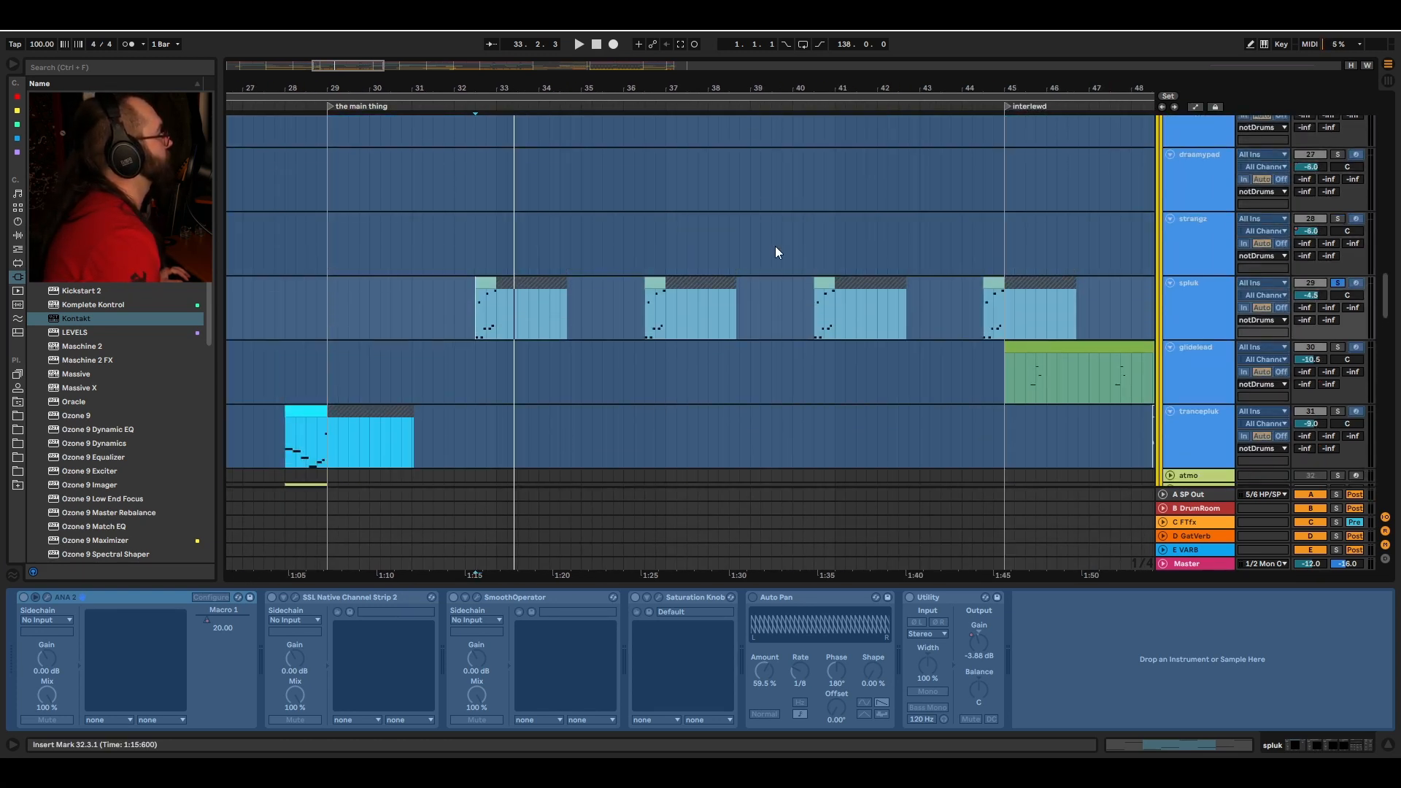
pyautogui.hscroll(3, 792, 245)
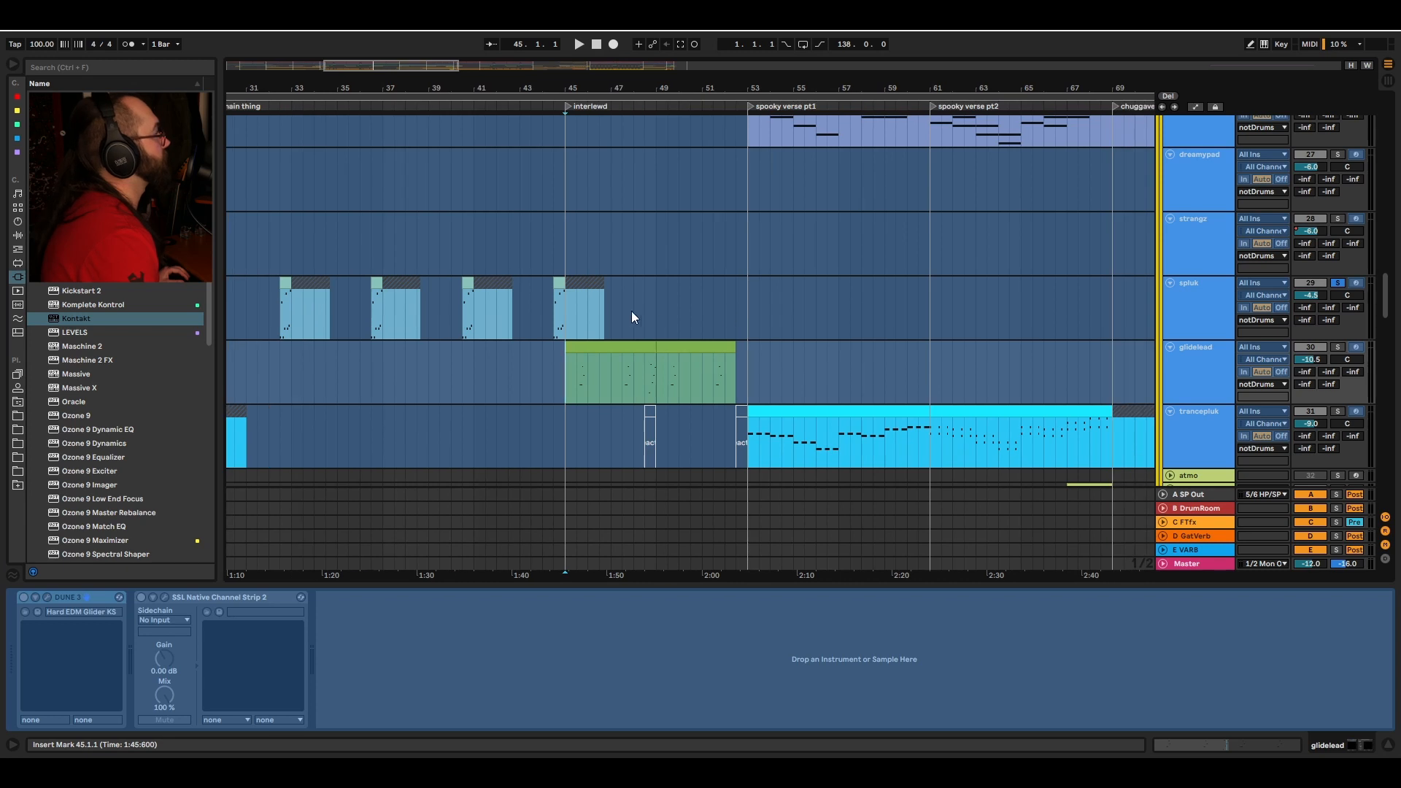
pyautogui.press('space')
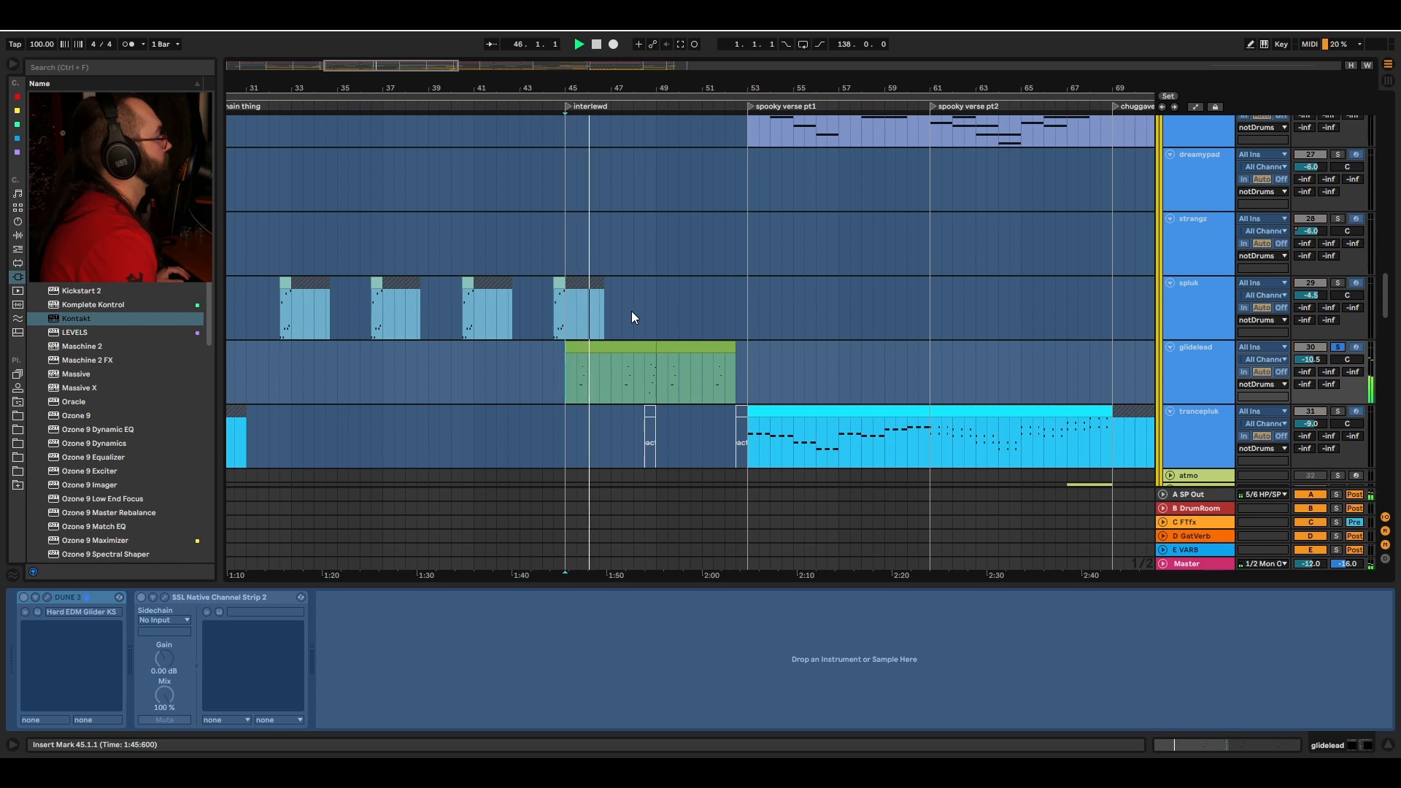
pyautogui.press('space')
# Step: Place the insert marker at bar 53 on the bellChords track and play the spooky verse section
pyautogui.hscroll(3, 692, 202)
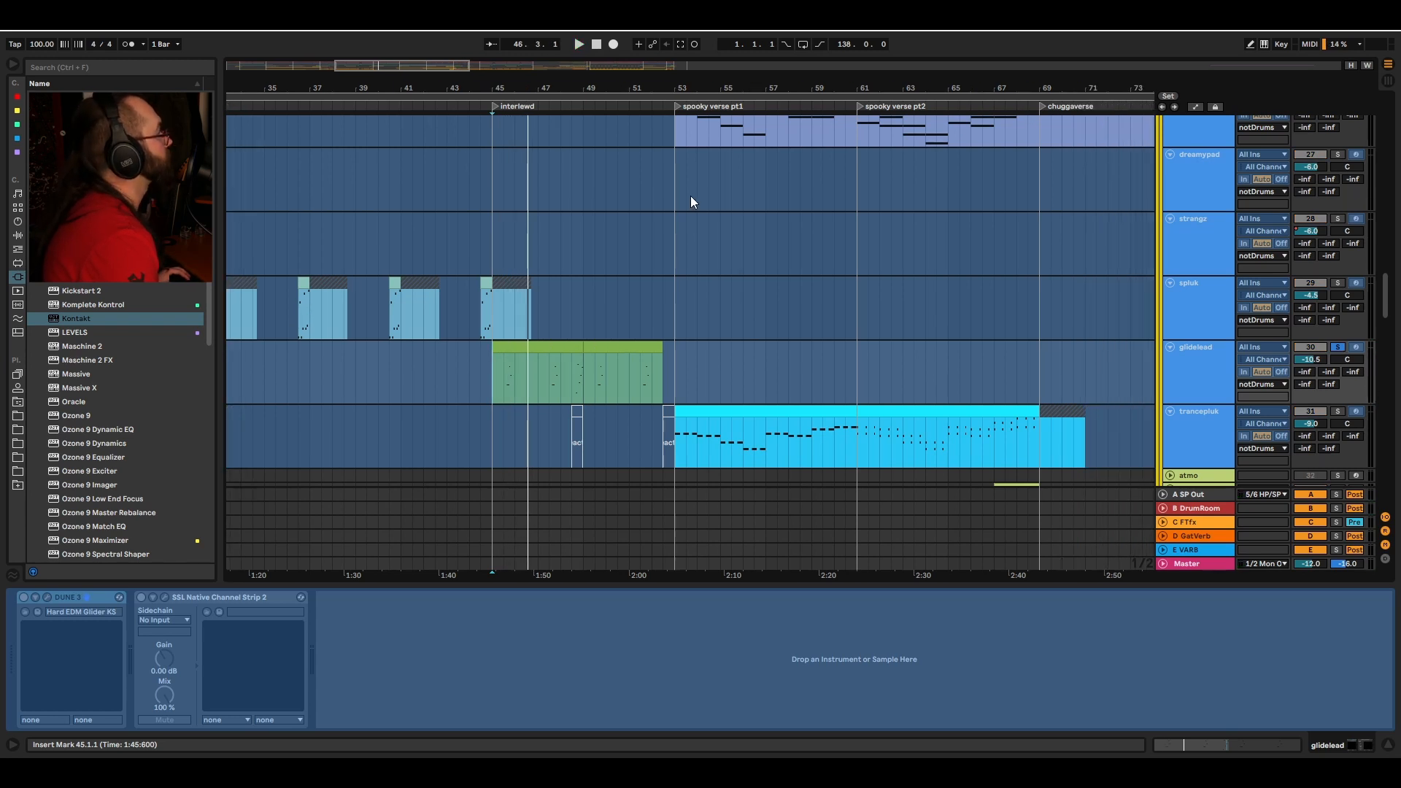
pyautogui.hscroll(3, 733, 182)
pyautogui.scroll(10, 733, 183)
pyautogui.hscroll(6, 549, 343)
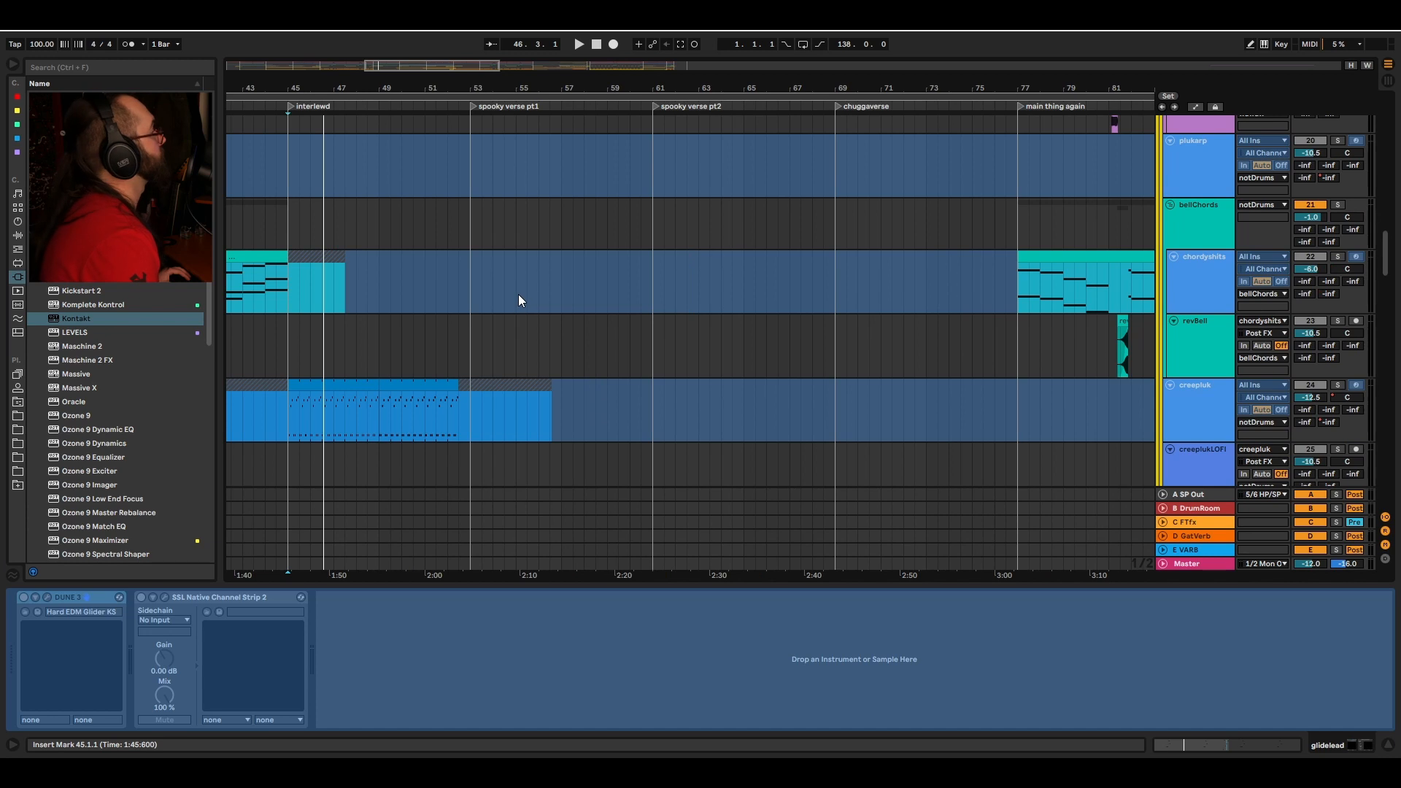
pyautogui.scroll(3, 475, 266)
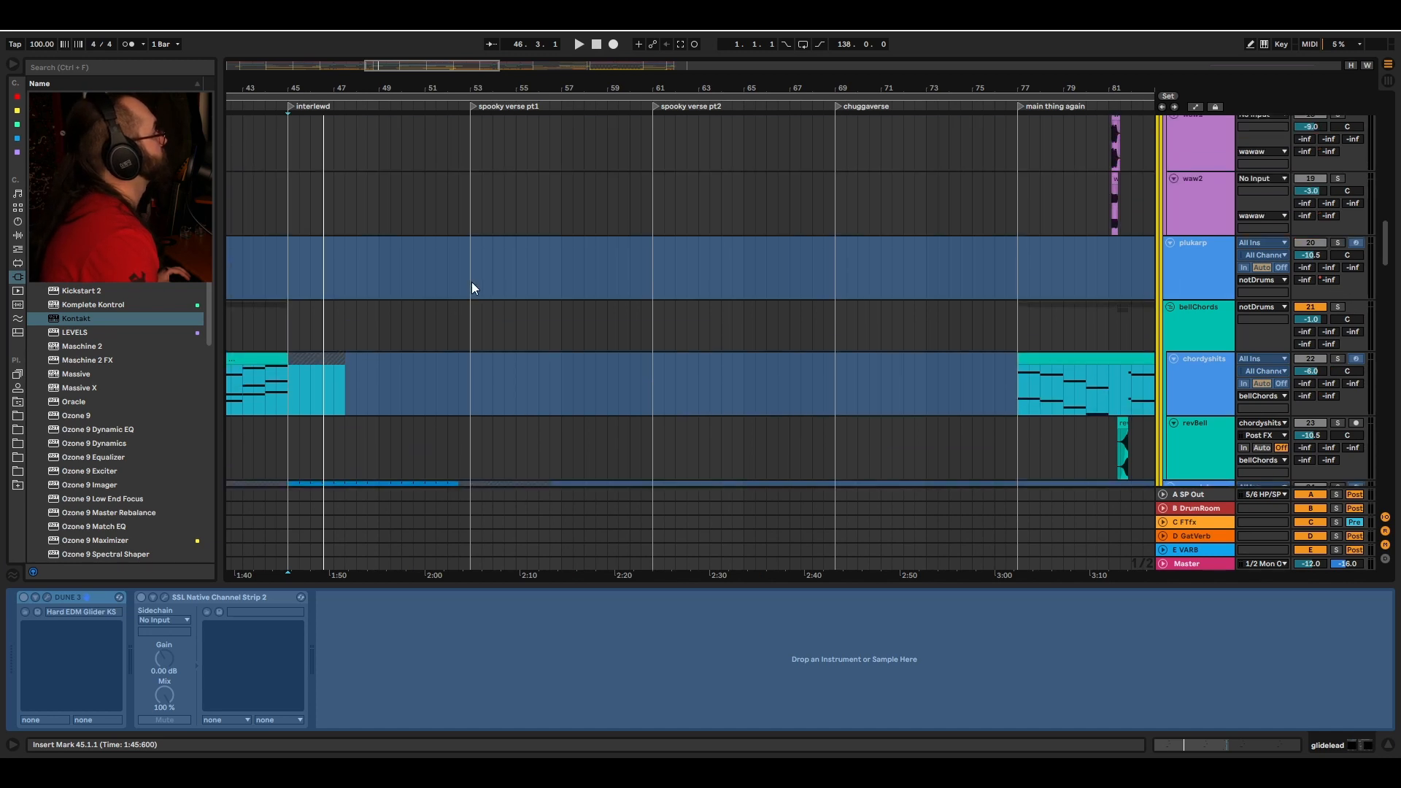
pyautogui.scroll(2, 471, 283)
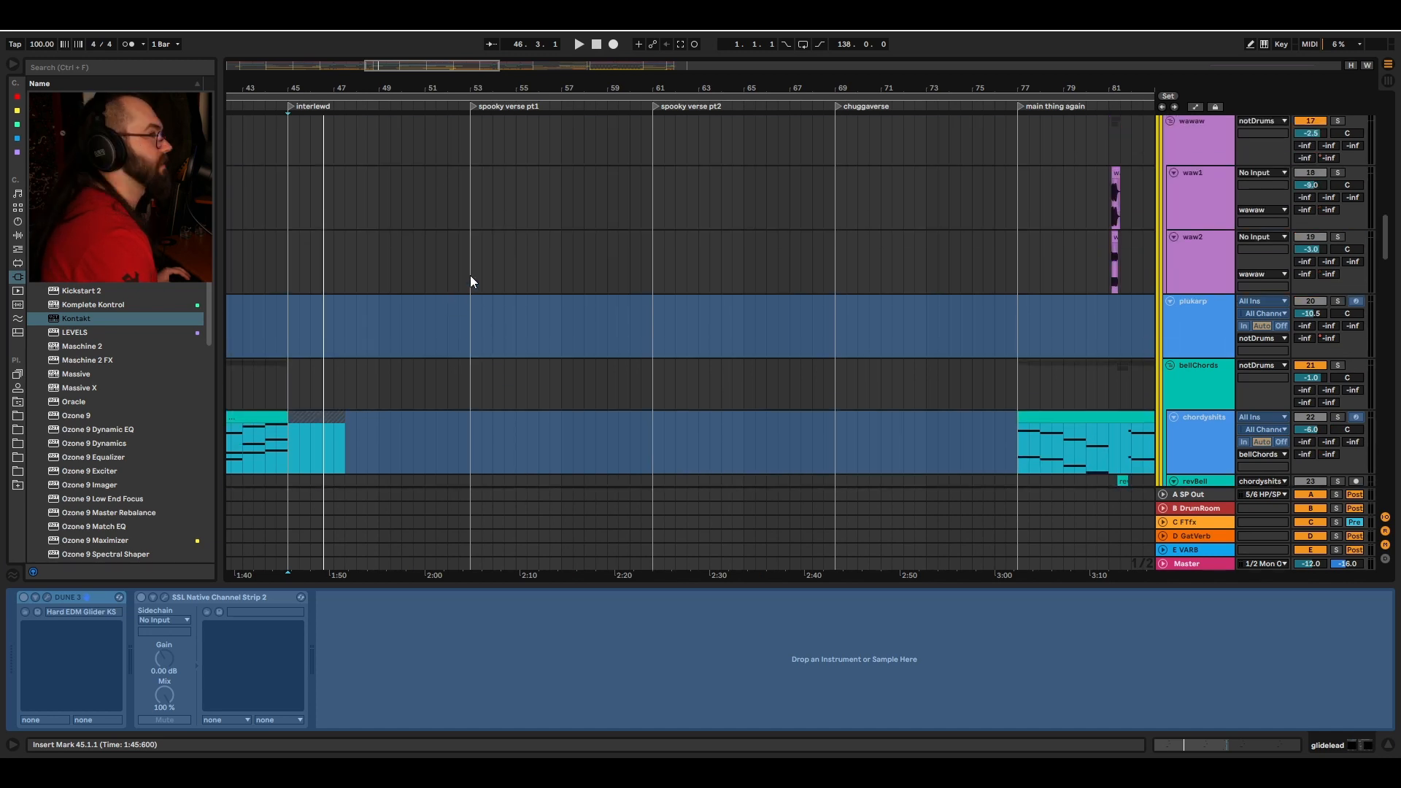
pyautogui.scroll(-5, 538, 202)
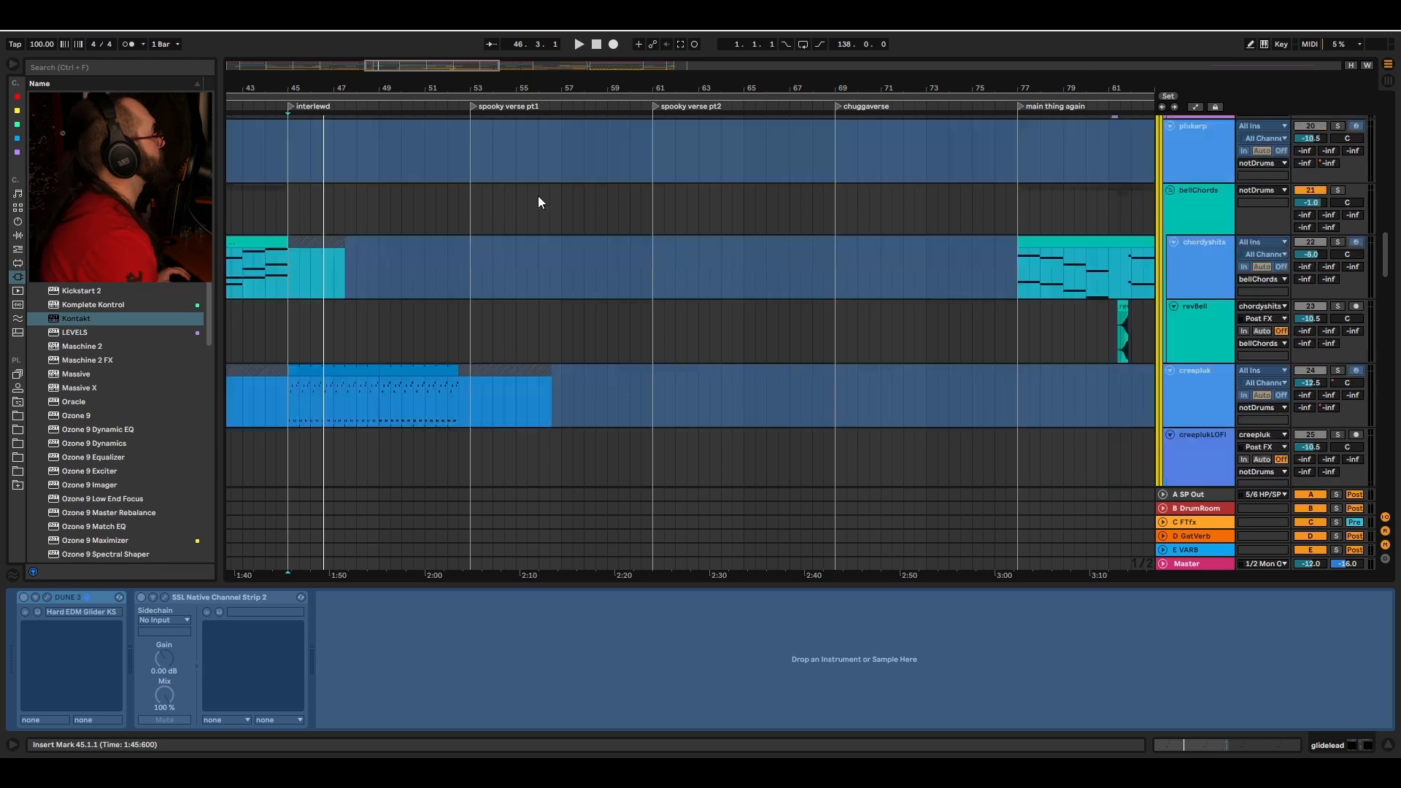
pyautogui.click(472, 212)
pyautogui.press('space')
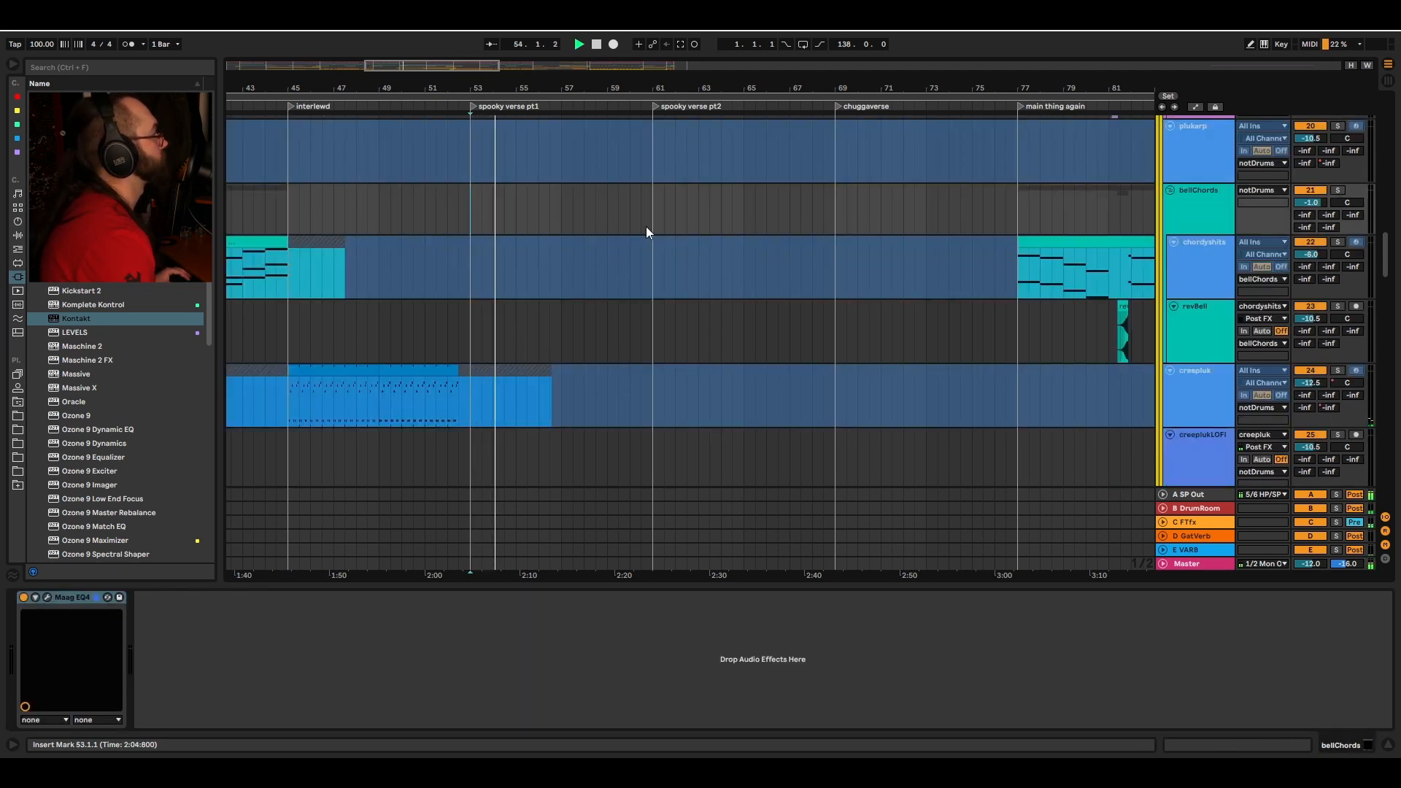
# Step: Select the spookpad track, solo it and play it from bar 53
pyautogui.scroll(-8, 635, 240)
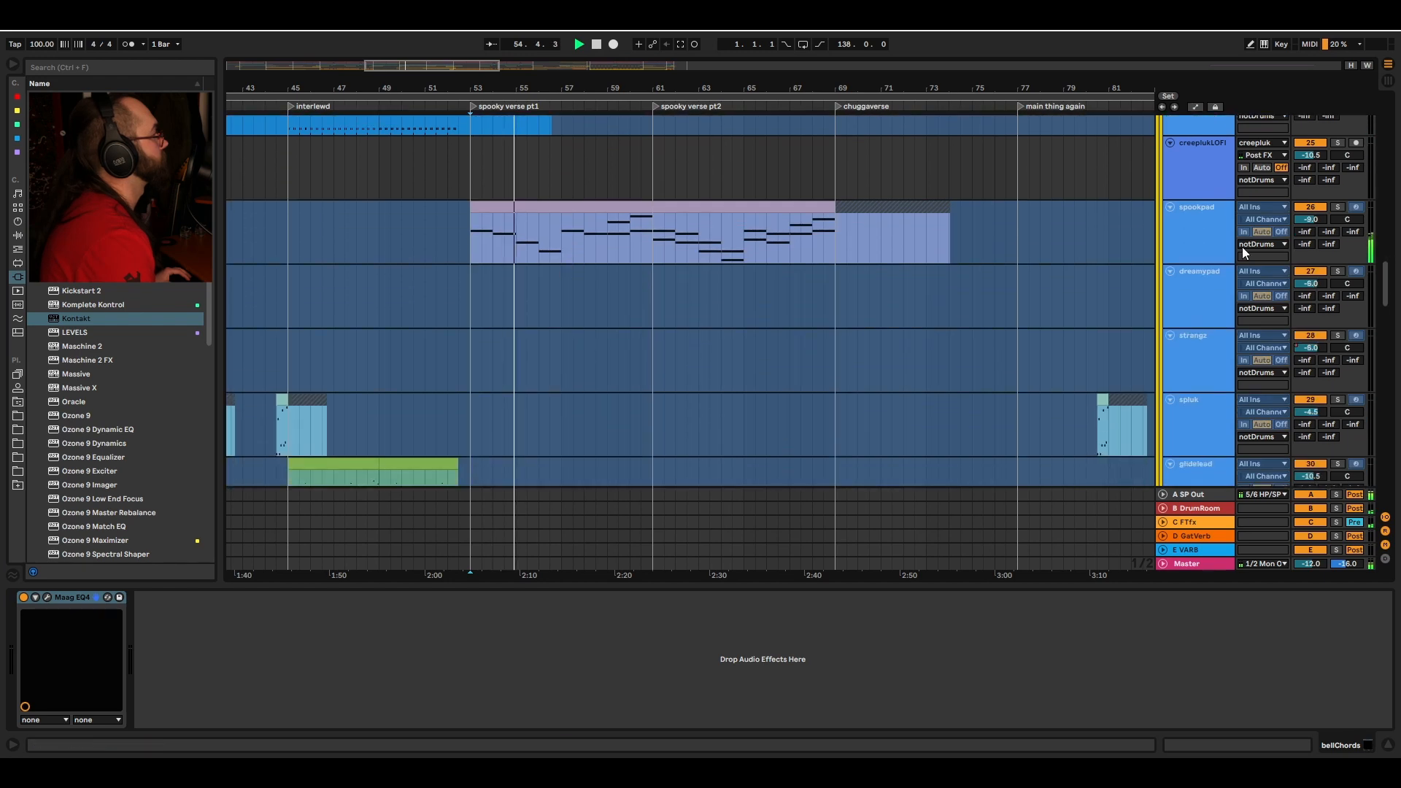
pyautogui.click(1293, 235)
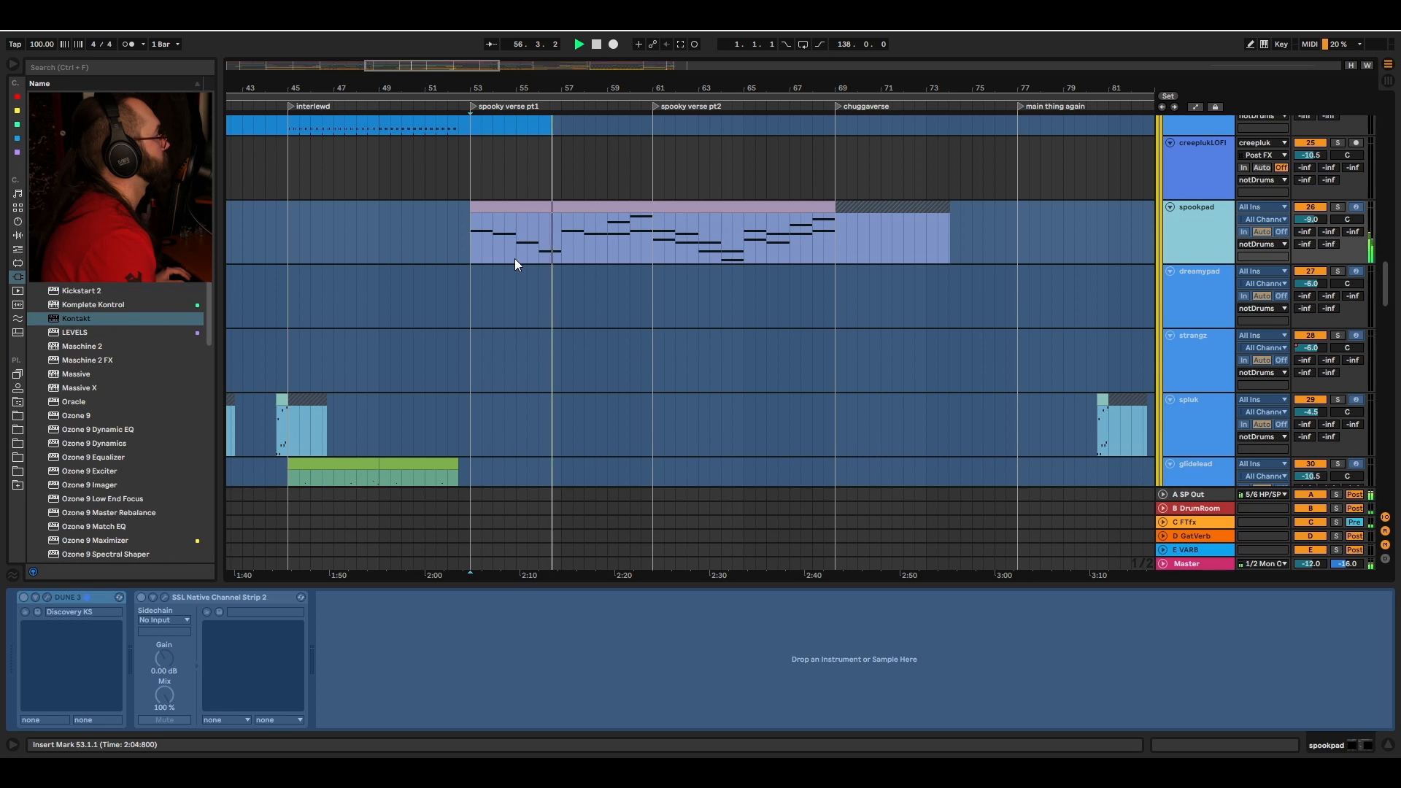
pyautogui.press('space')
pyautogui.press('s')
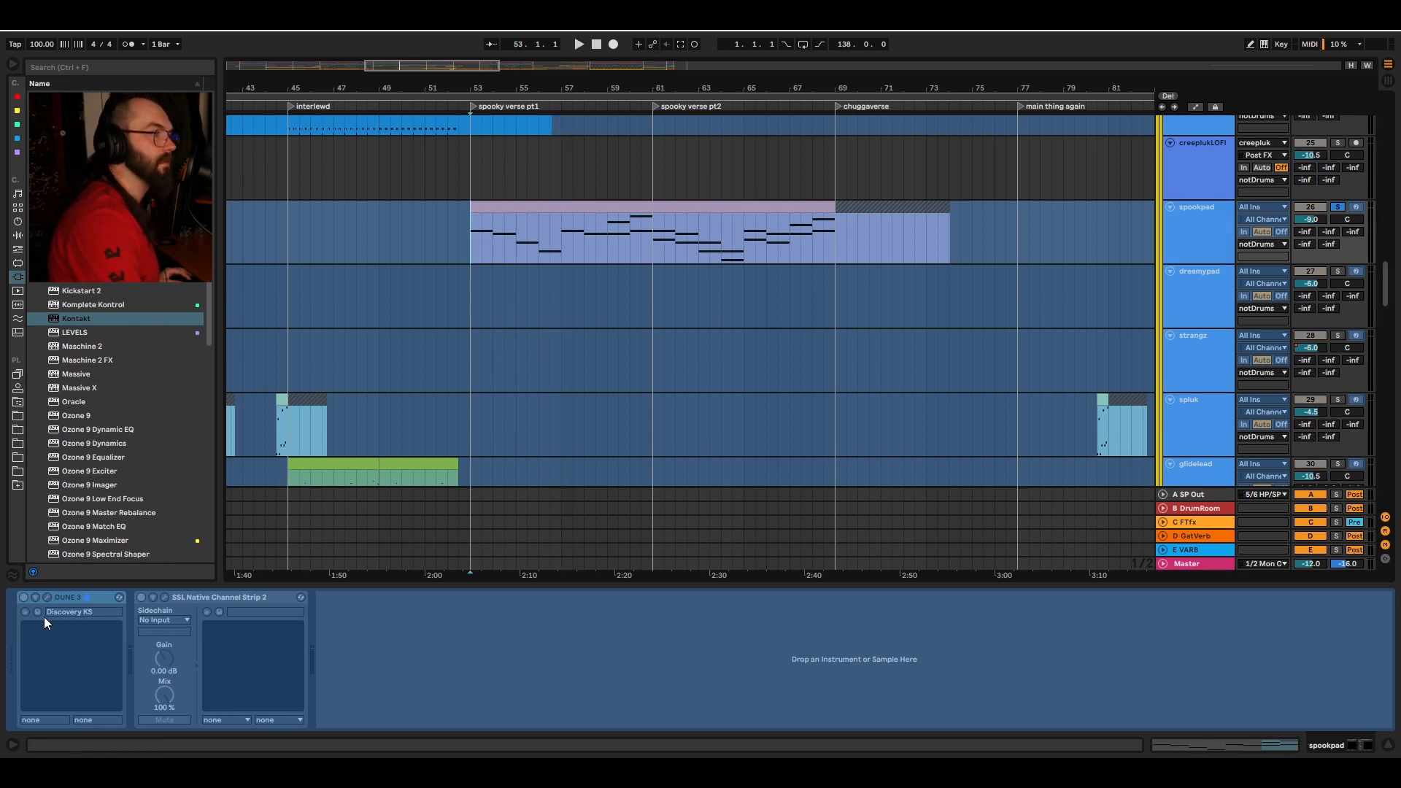
pyautogui.press('space')
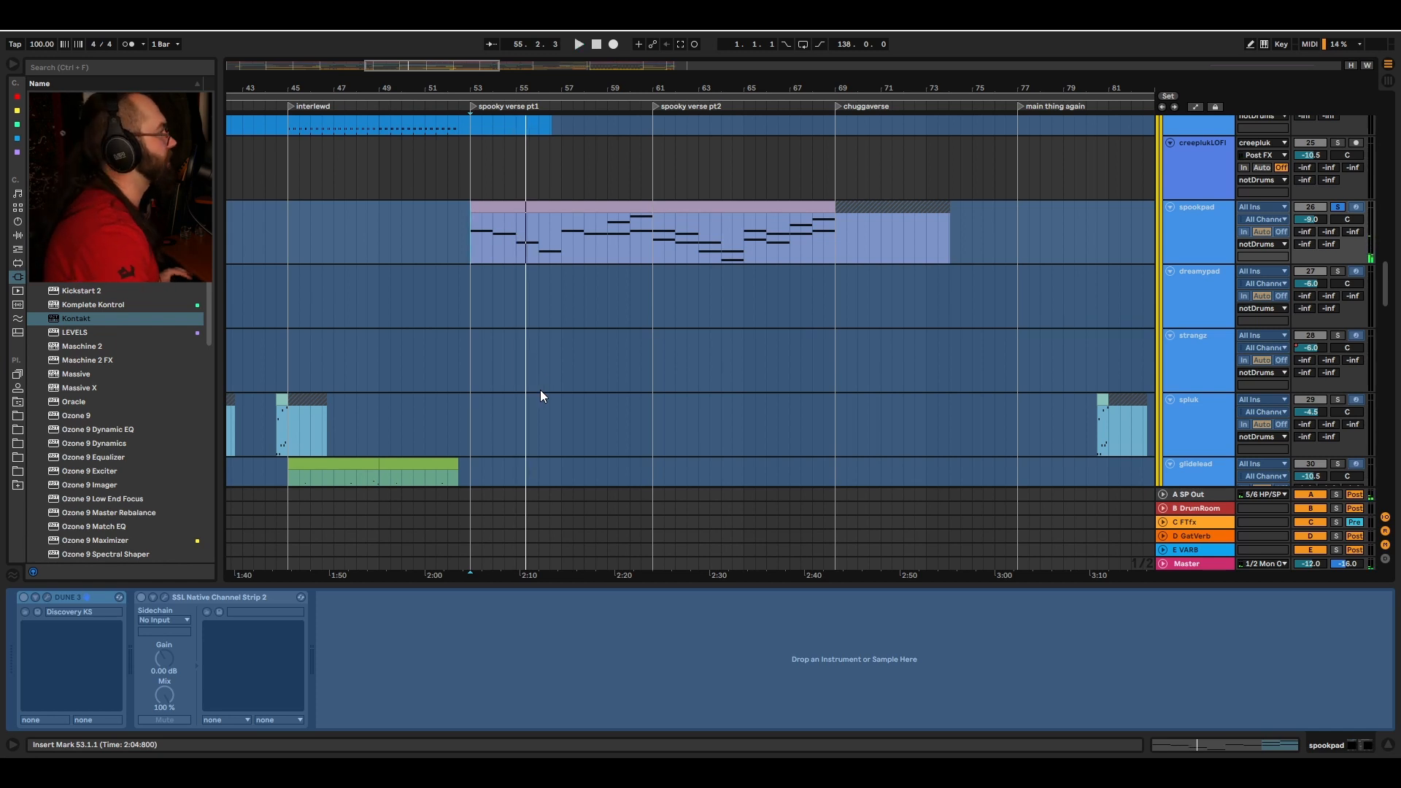
# Step: Select the trancepluk track at bar 53, solo it and toggle playback
pyautogui.scroll(-6, 540, 390)
pyautogui.click(470, 290)
pyautogui.press('s')
pyautogui.press('space')
pyautogui.scroll(-2, 663, 335)
pyautogui.scroll(-4, 663, 341)
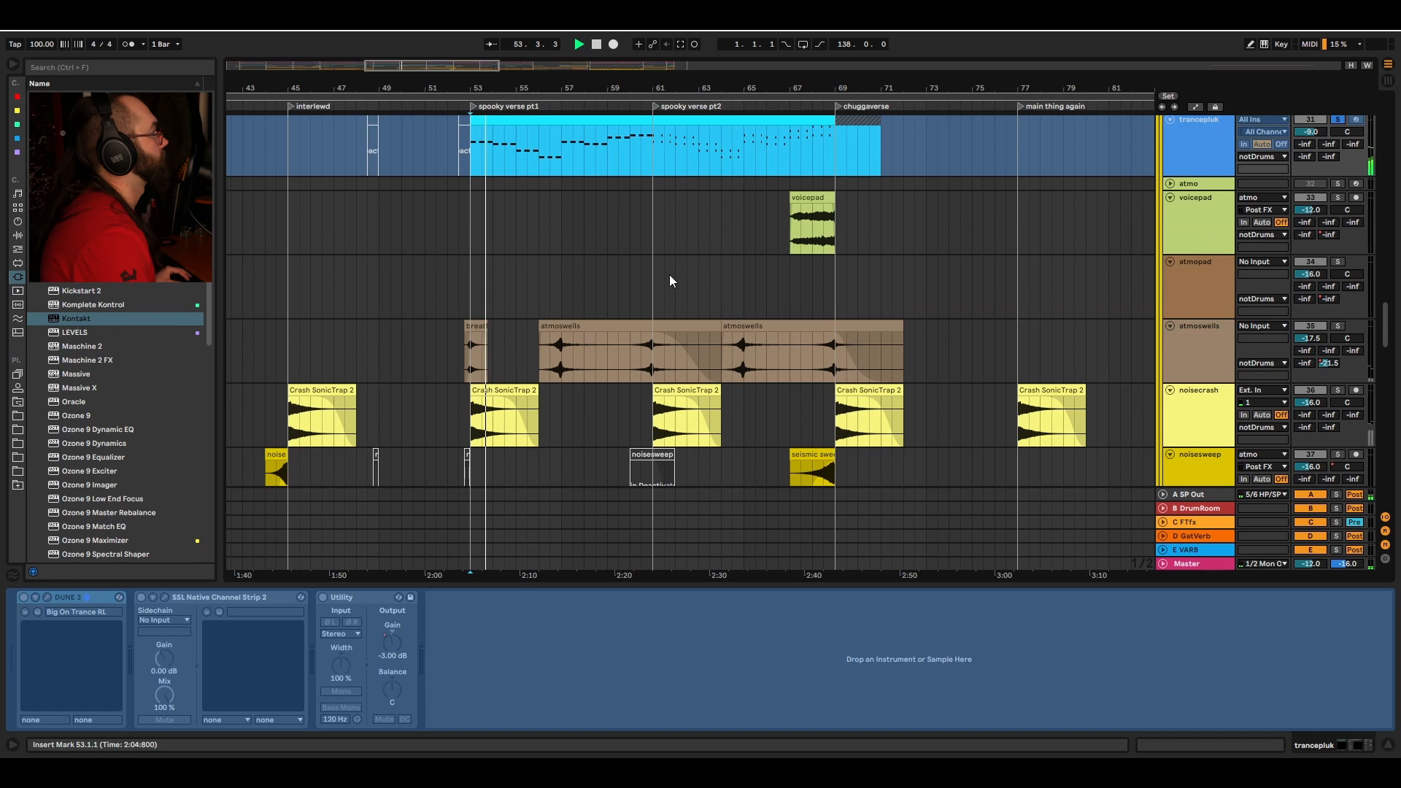
# Step: Select the atmoswells track at bar 56, solo it and play it
pyautogui.scroll(2, 676, 195)
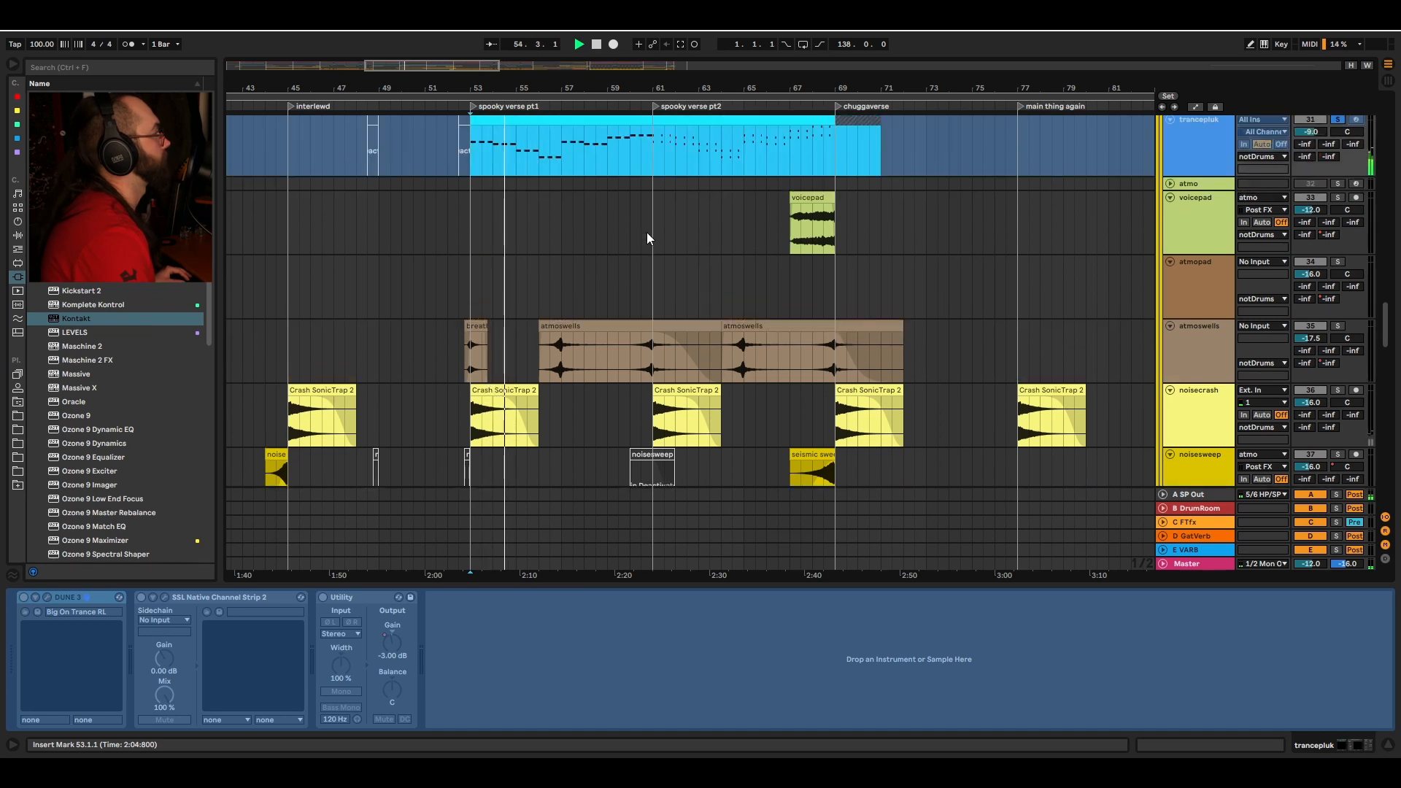
pyautogui.click(540, 349)
pyautogui.press('s')
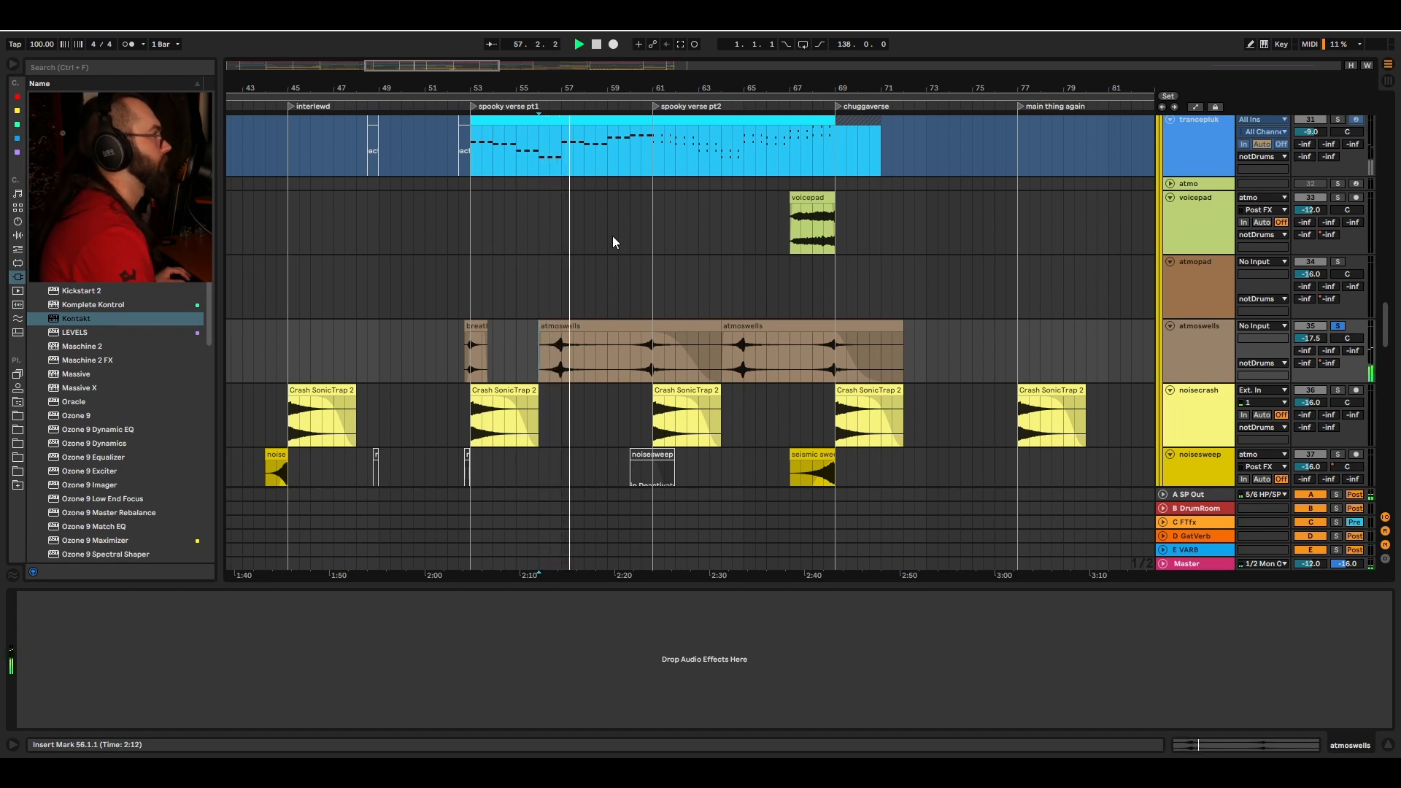
pyautogui.press('space')
# Step: Play the FT buss recordings from bar 61
pyautogui.scroll(-5, 599, 234)
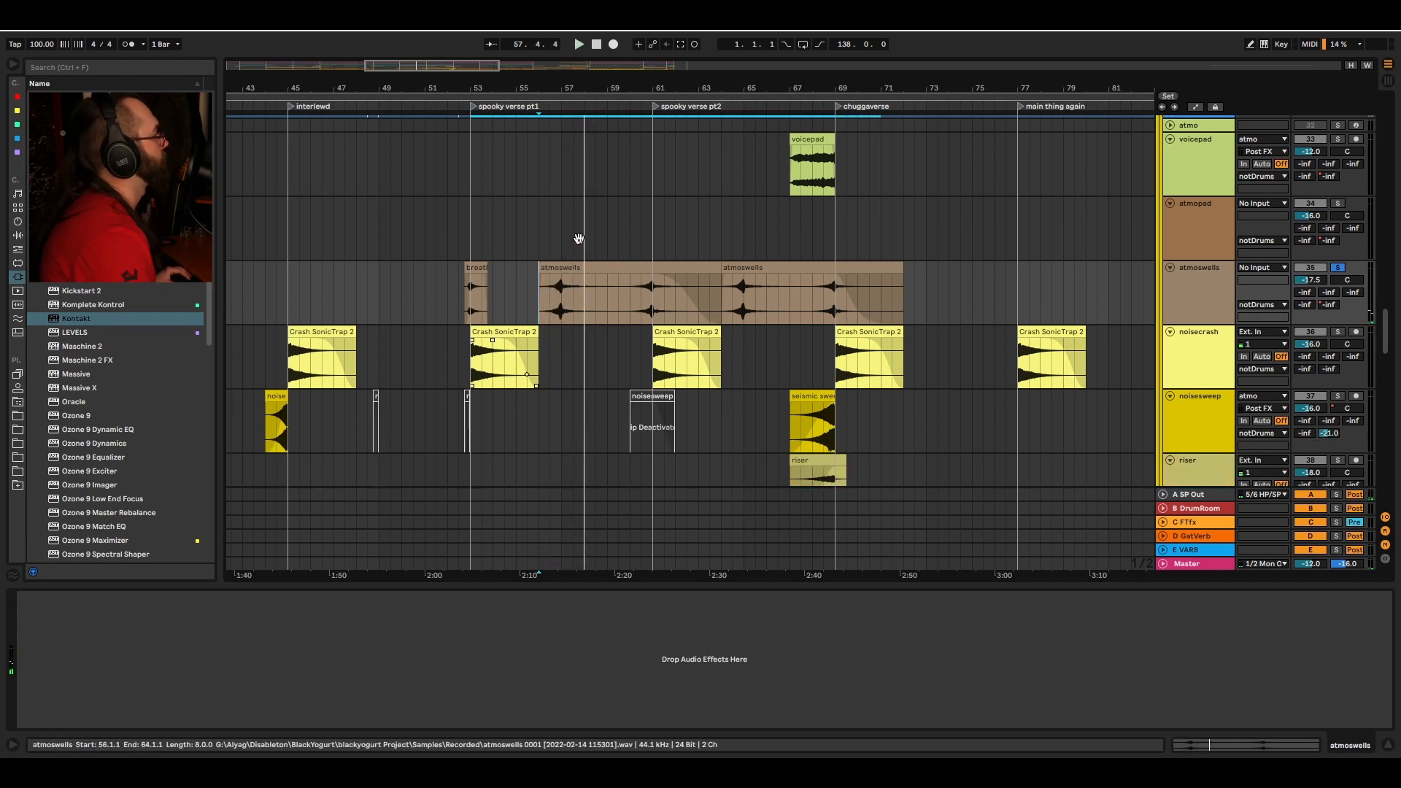
pyautogui.scroll(-2, 555, 249)
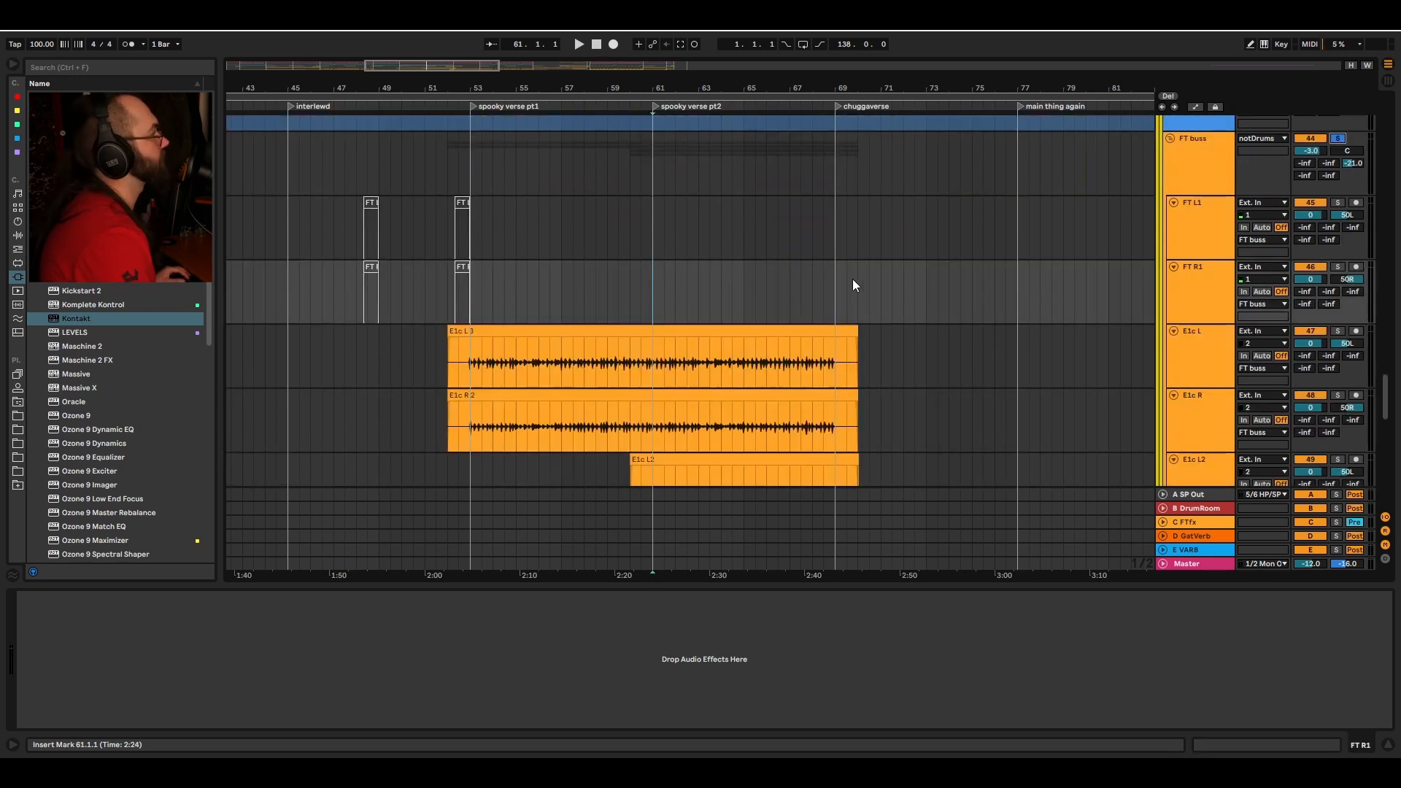
pyautogui.scroll(-2, 867, 387)
pyautogui.scroll(-1, 867, 387)
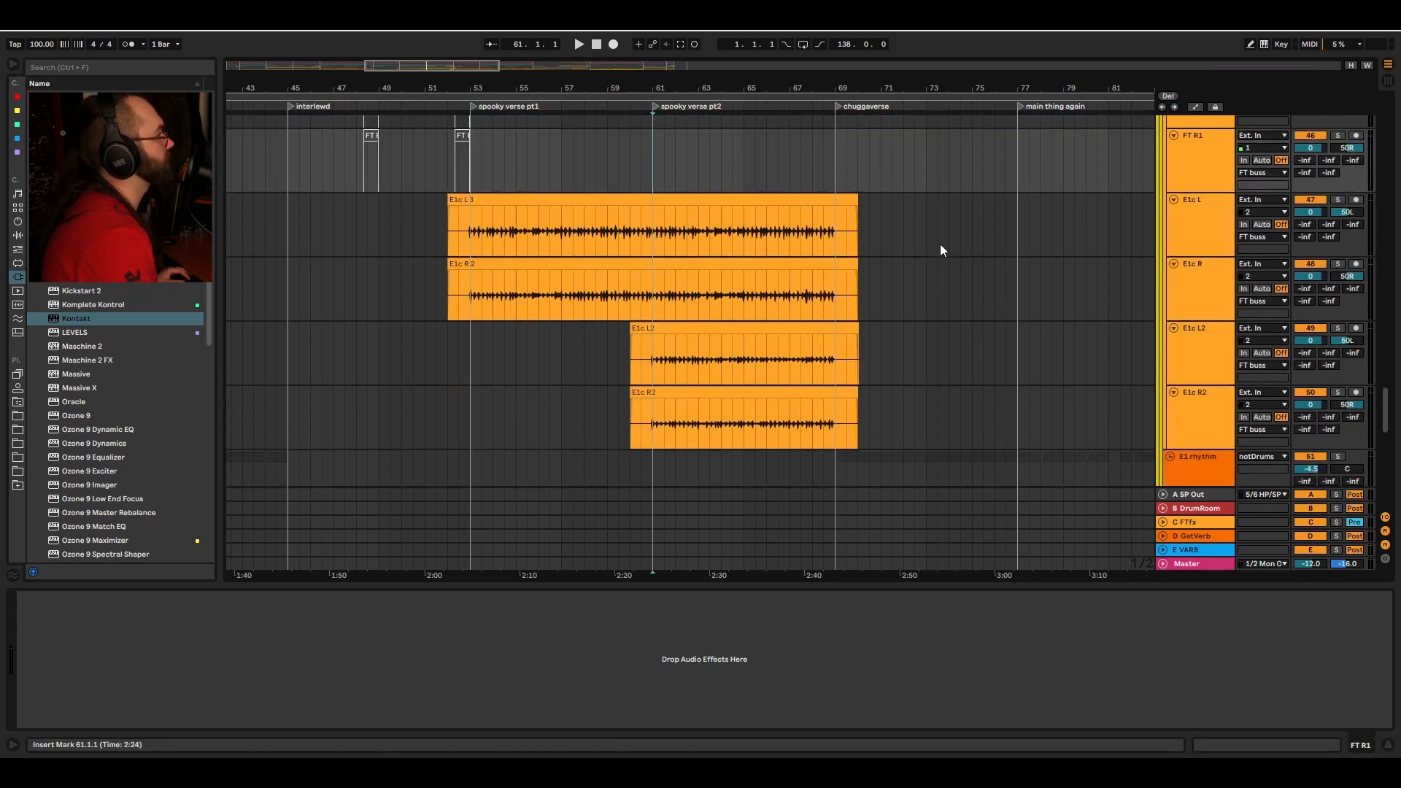
pyautogui.press('space')
# Step: Select the deskFX track, solo it and set playback to bar 63 to hear its effect chain
pyautogui.hscroll(2, 940, 244)
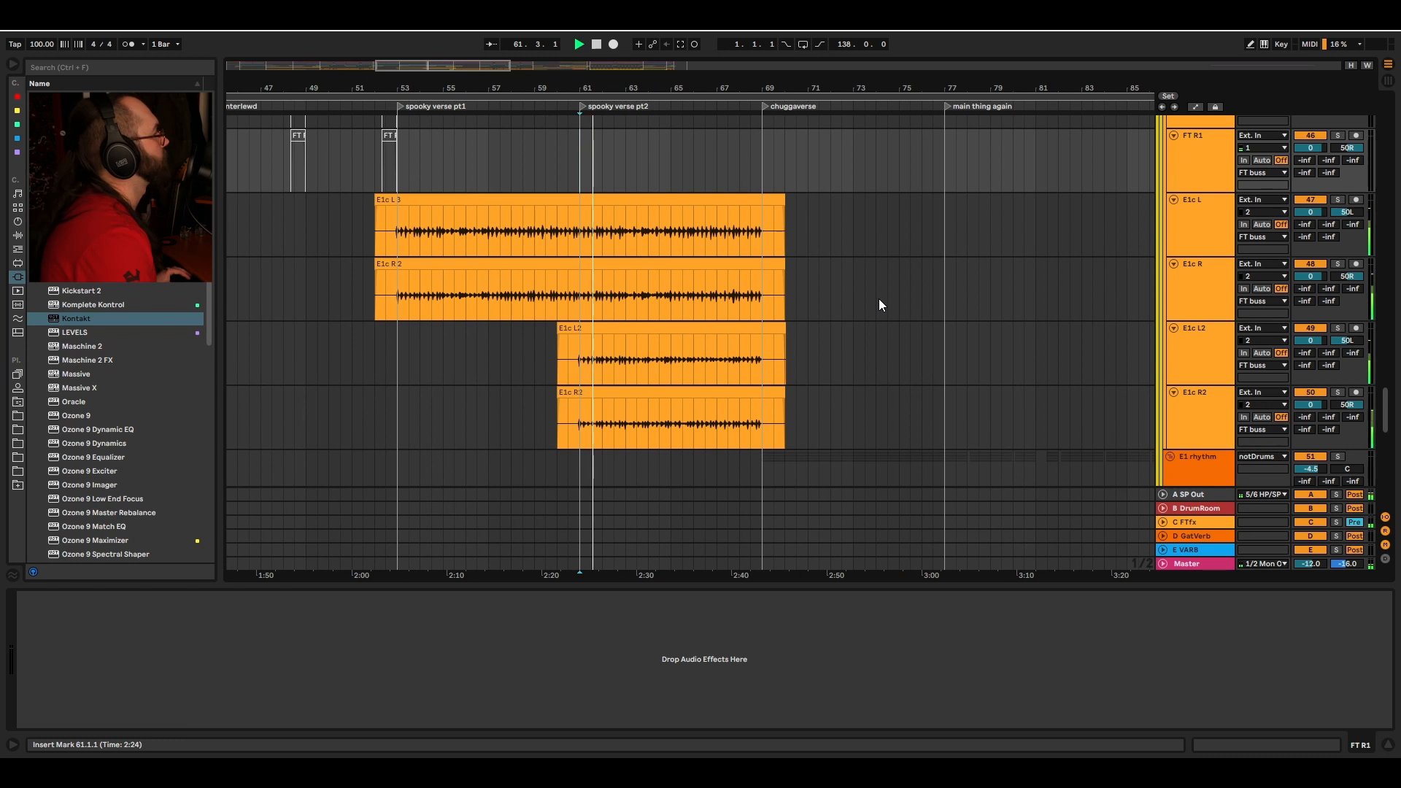
pyautogui.scroll(-2, 879, 300)
pyautogui.scroll(-1, 942, 175)
pyautogui.scroll(4, 890, 364)
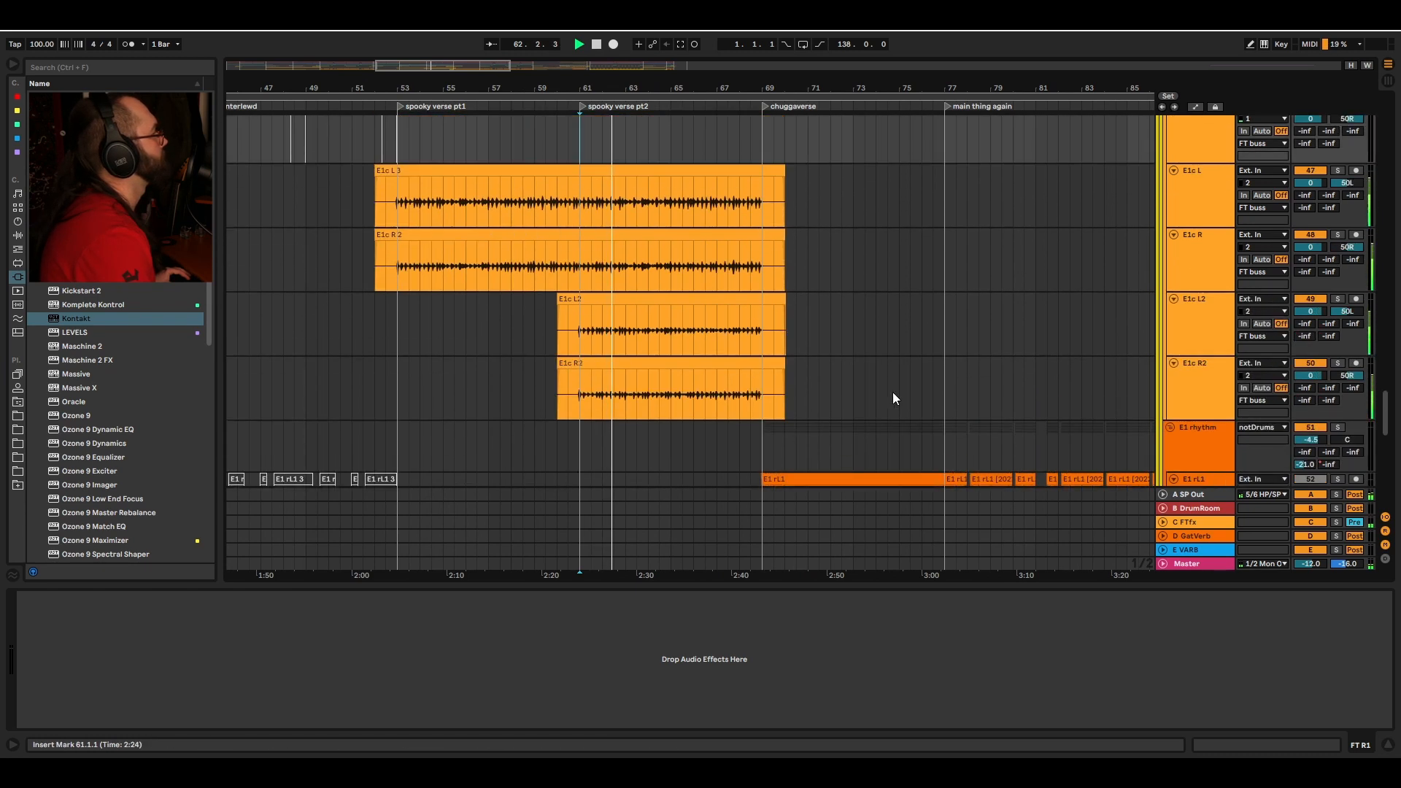
pyautogui.scroll(4, 925, 270)
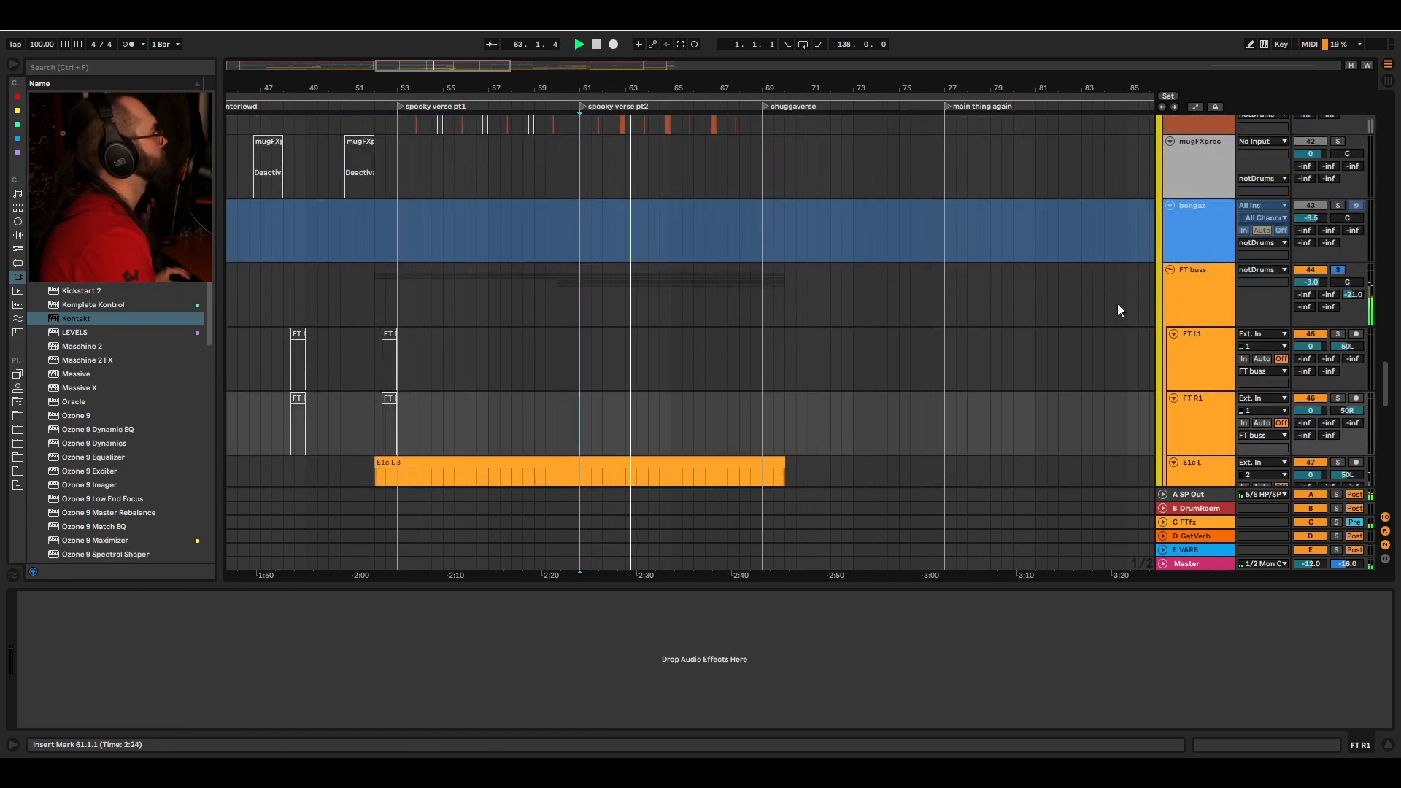
pyautogui.scroll(6, 990, 318)
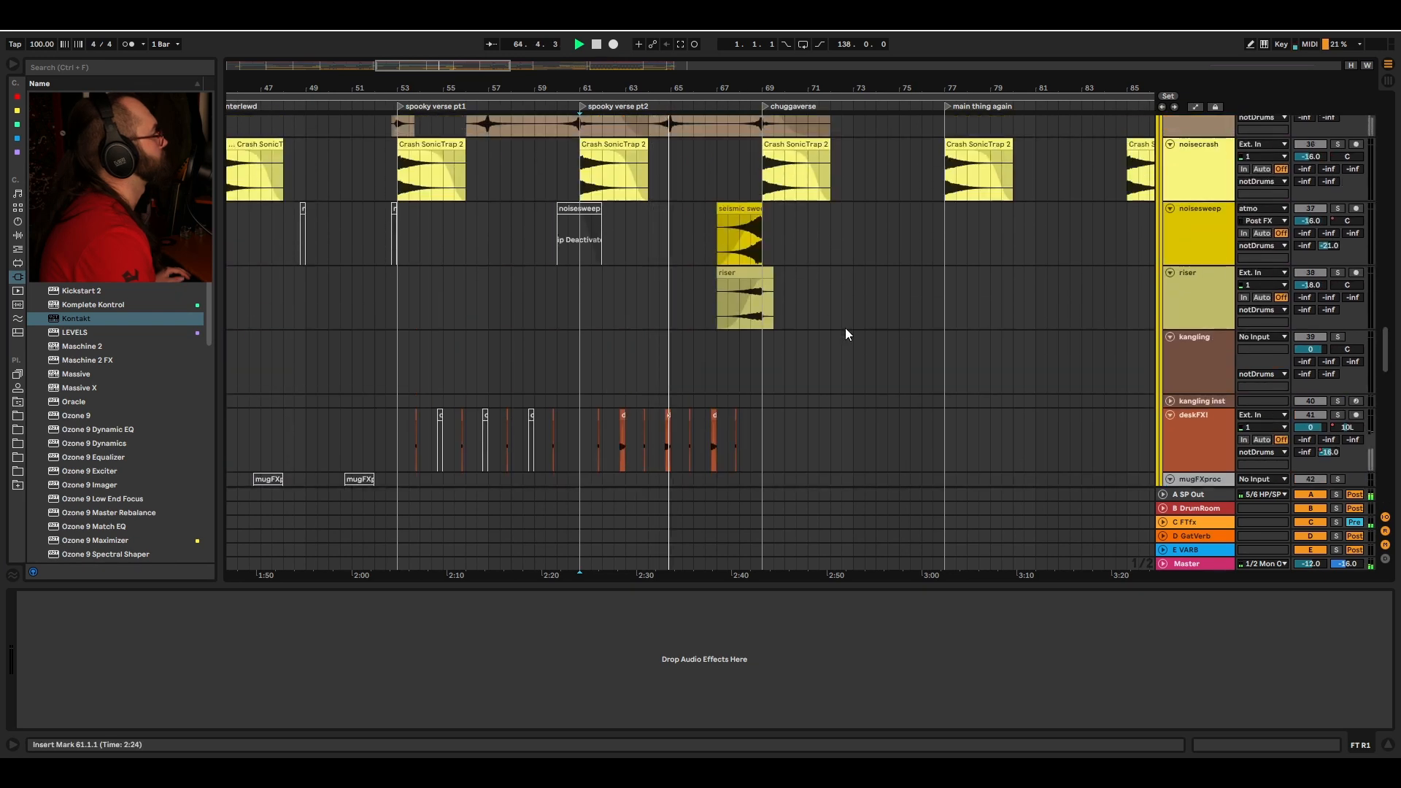
pyautogui.click(1215, 441)
pyautogui.click(1338, 415)
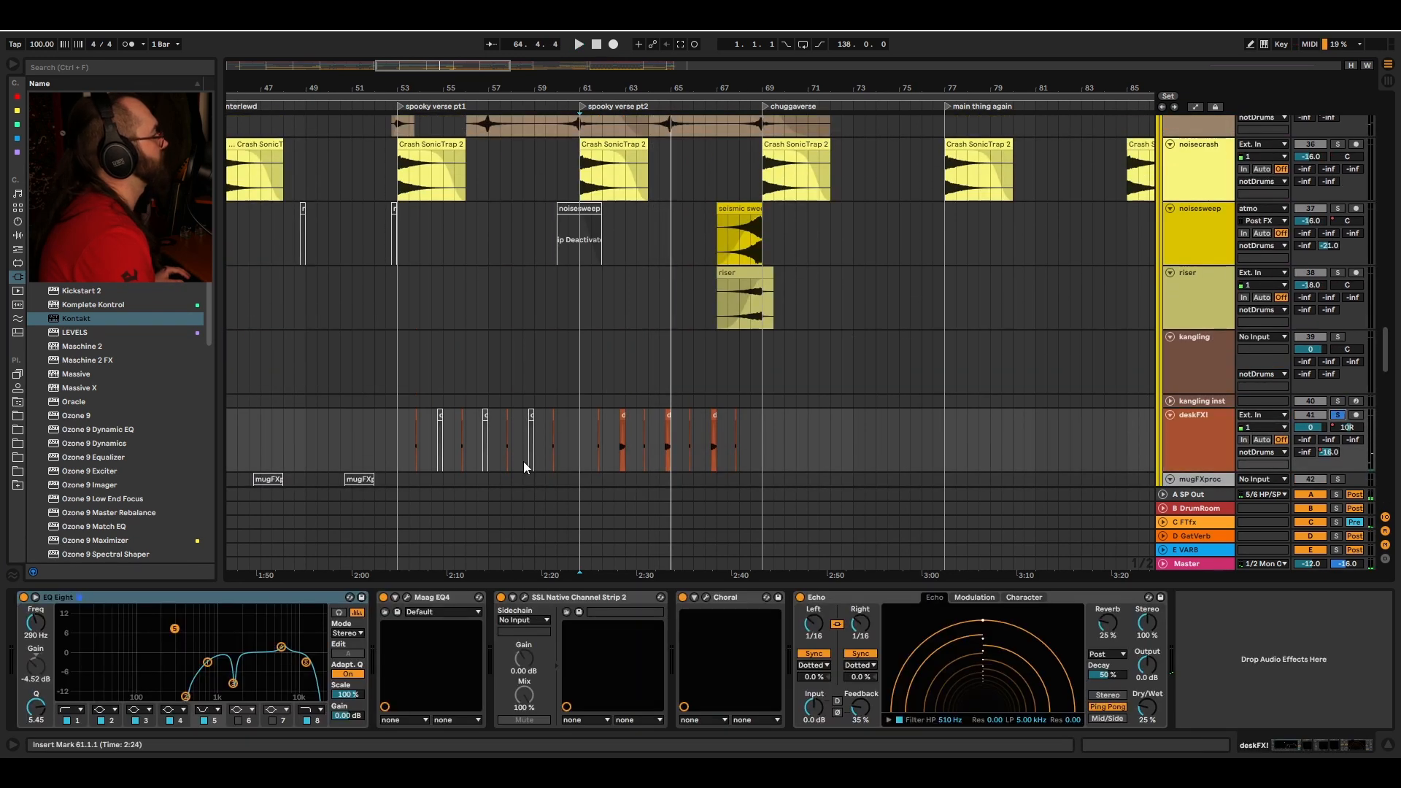
pyautogui.click(618, 383)
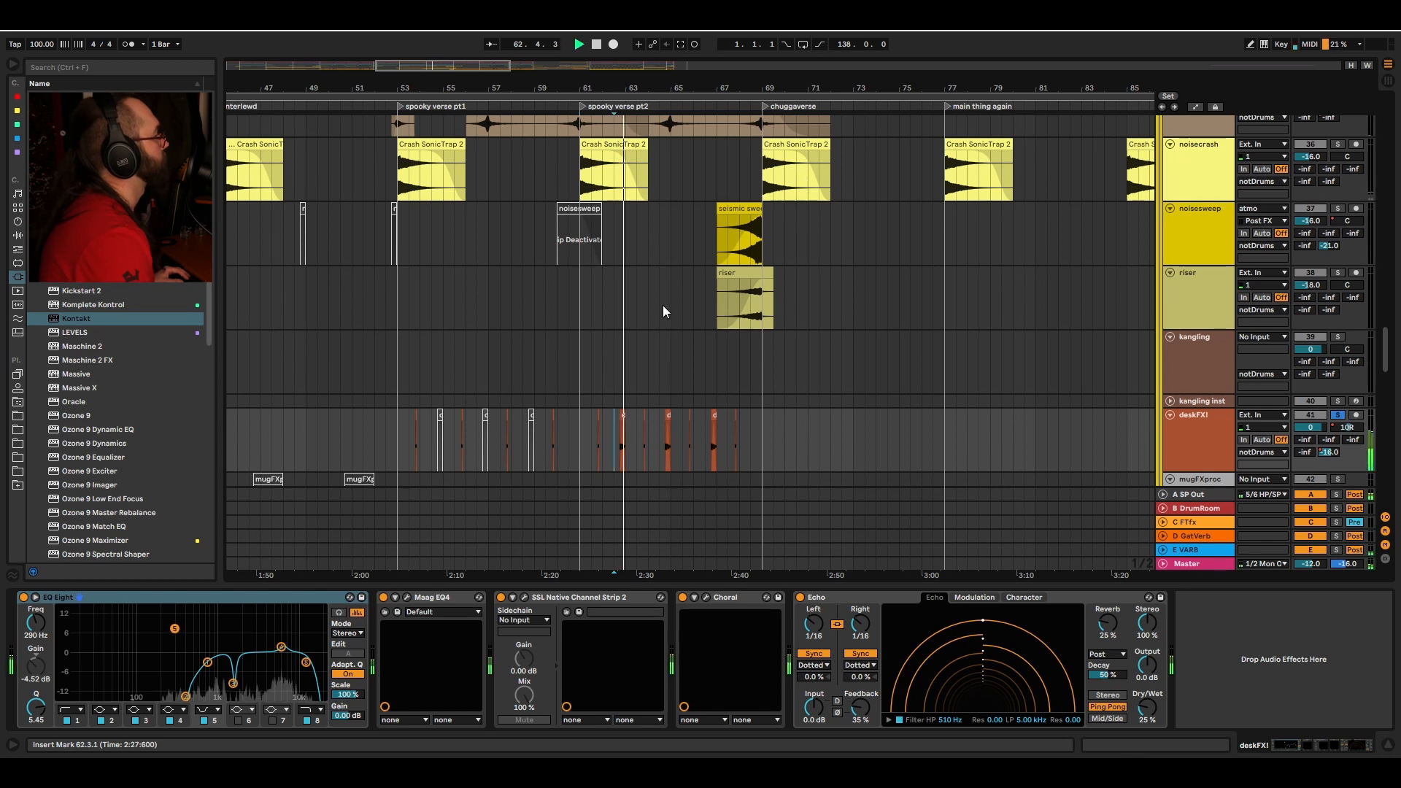
# Step: Place the insert marker at bar 69 on the voicepad track and play from there
pyautogui.scroll(3, 662, 308)
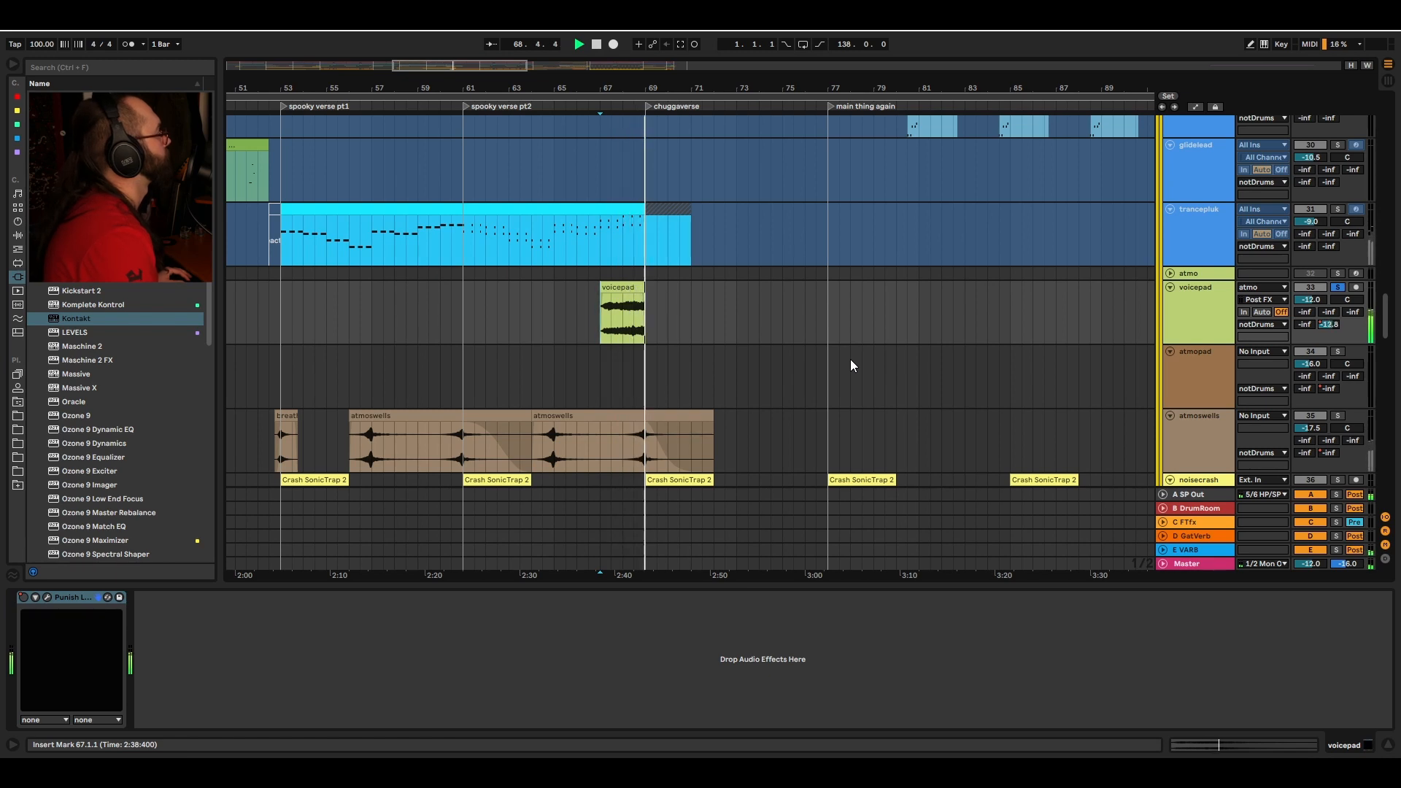
pyautogui.scroll(-1, 640, 354)
pyautogui.hscroll(5, 724, 232)
pyautogui.scroll(2, 754, 152)
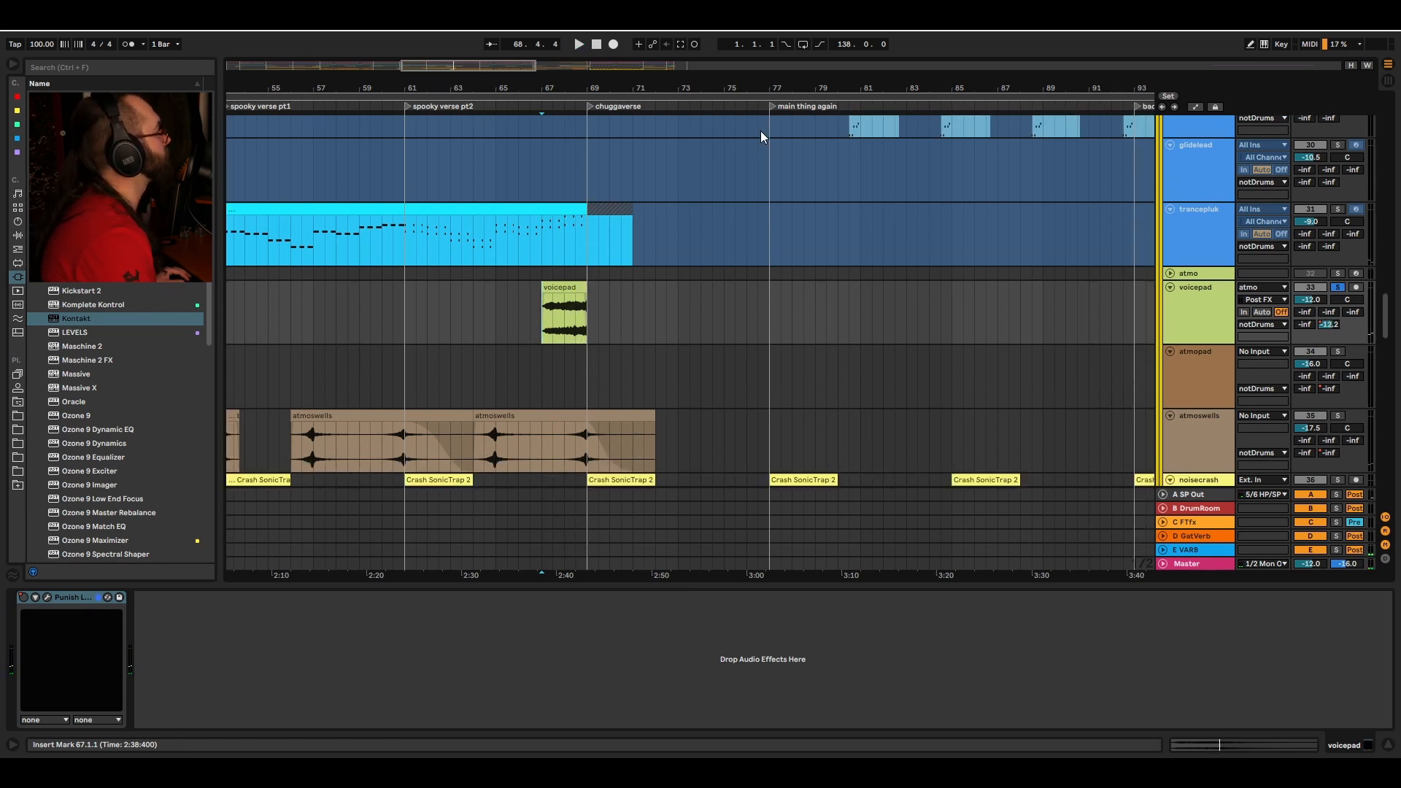
pyautogui.hscroll(2, 623, 248)
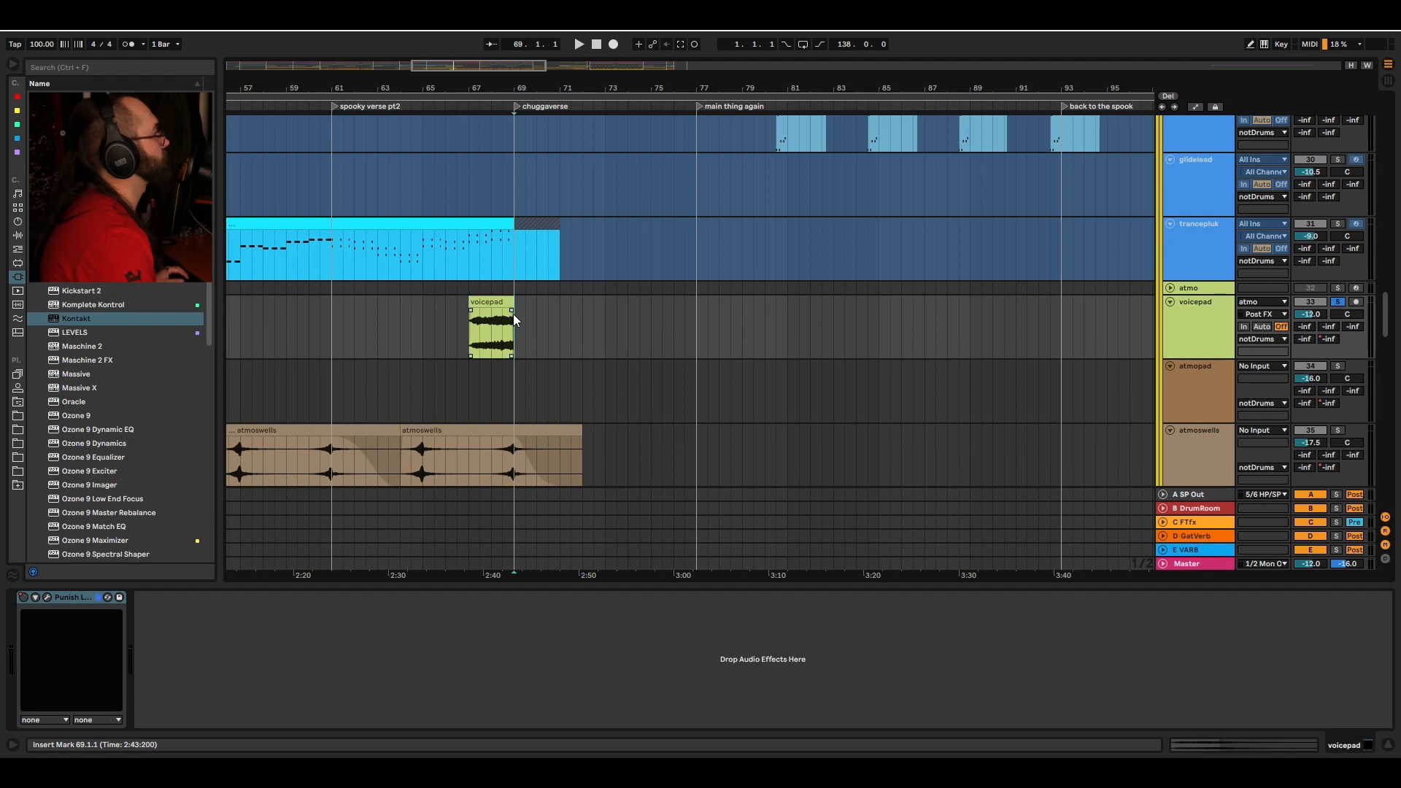
pyautogui.press('space')
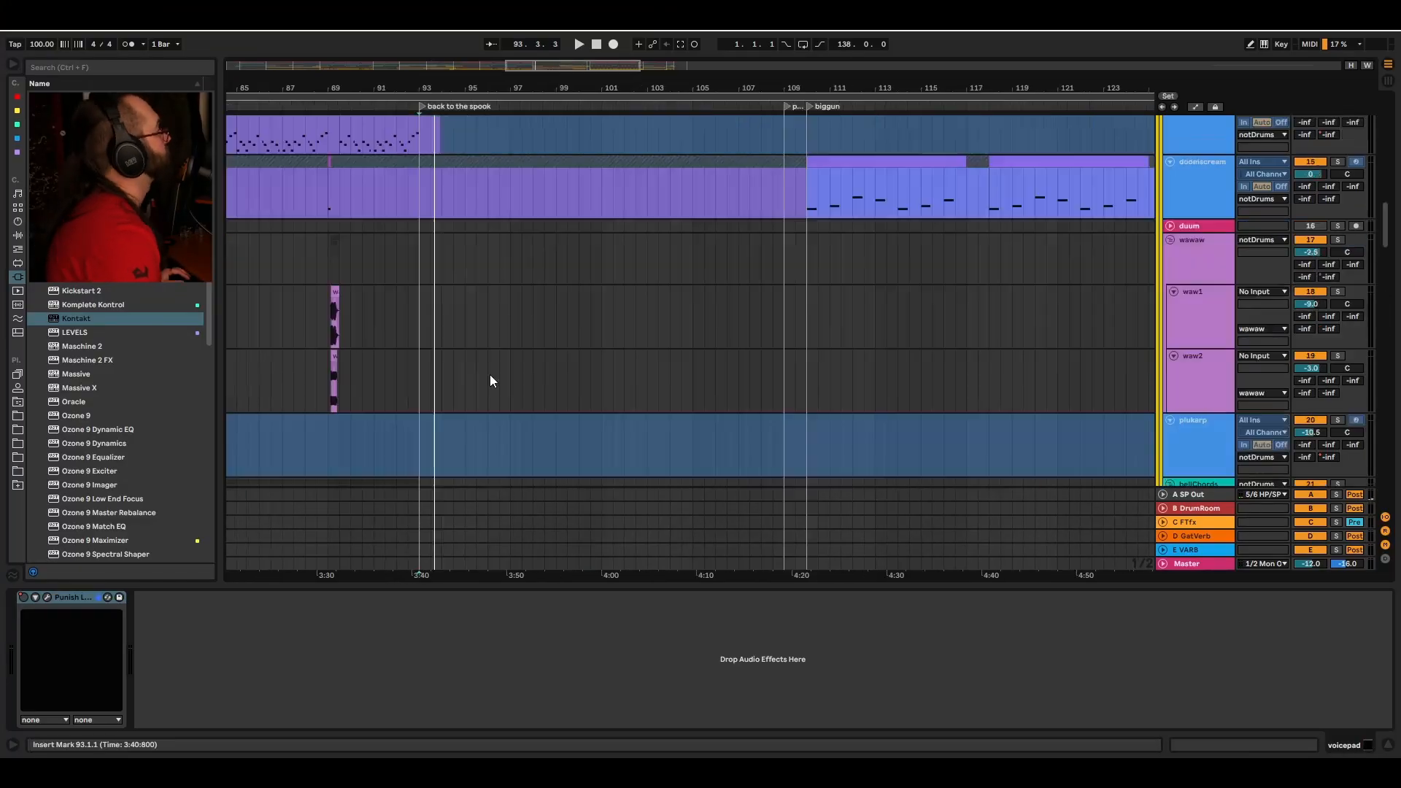
pyautogui.scroll(3, 487, 358)
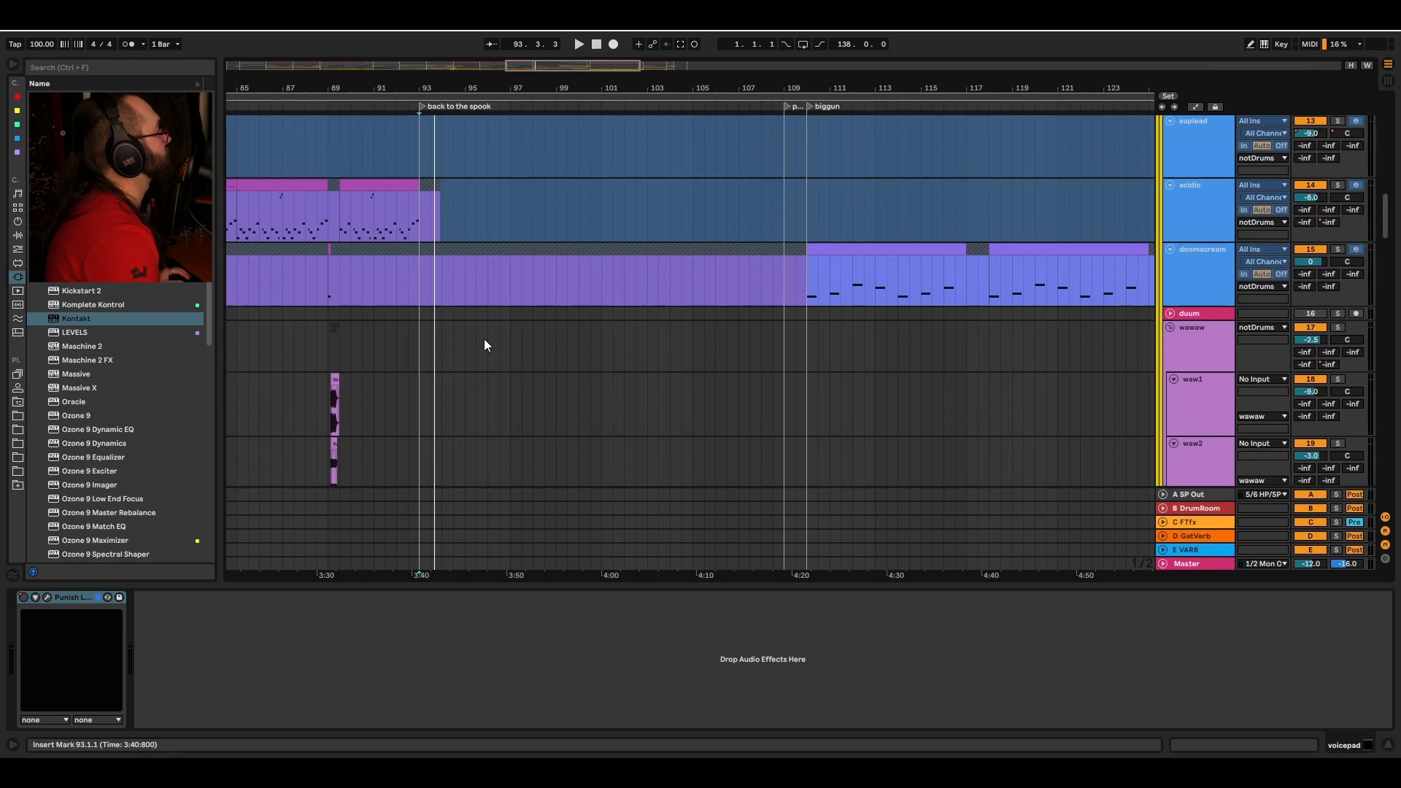
# Step: Scroll down to the bongaz track, inspect its Kontakt hand-percussion instrument, close it and start playback from bar 93
pyautogui.scroll(5, 484, 345)
pyautogui.scroll(-2, 815, 234)
pyautogui.moveTo(1388, 189); pyautogui.dragTo(1394, 407)
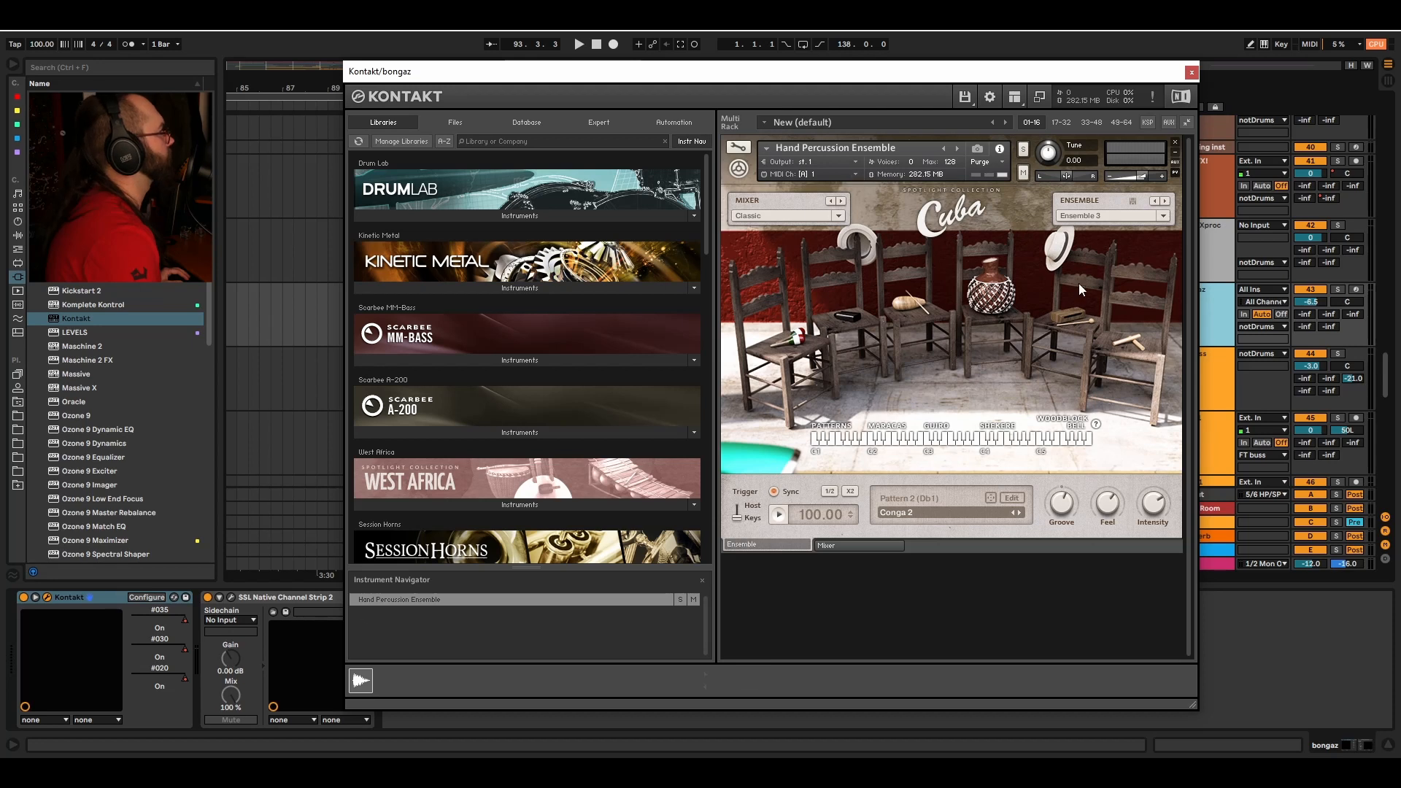
pyautogui.click(1190, 72)
pyautogui.press('space')
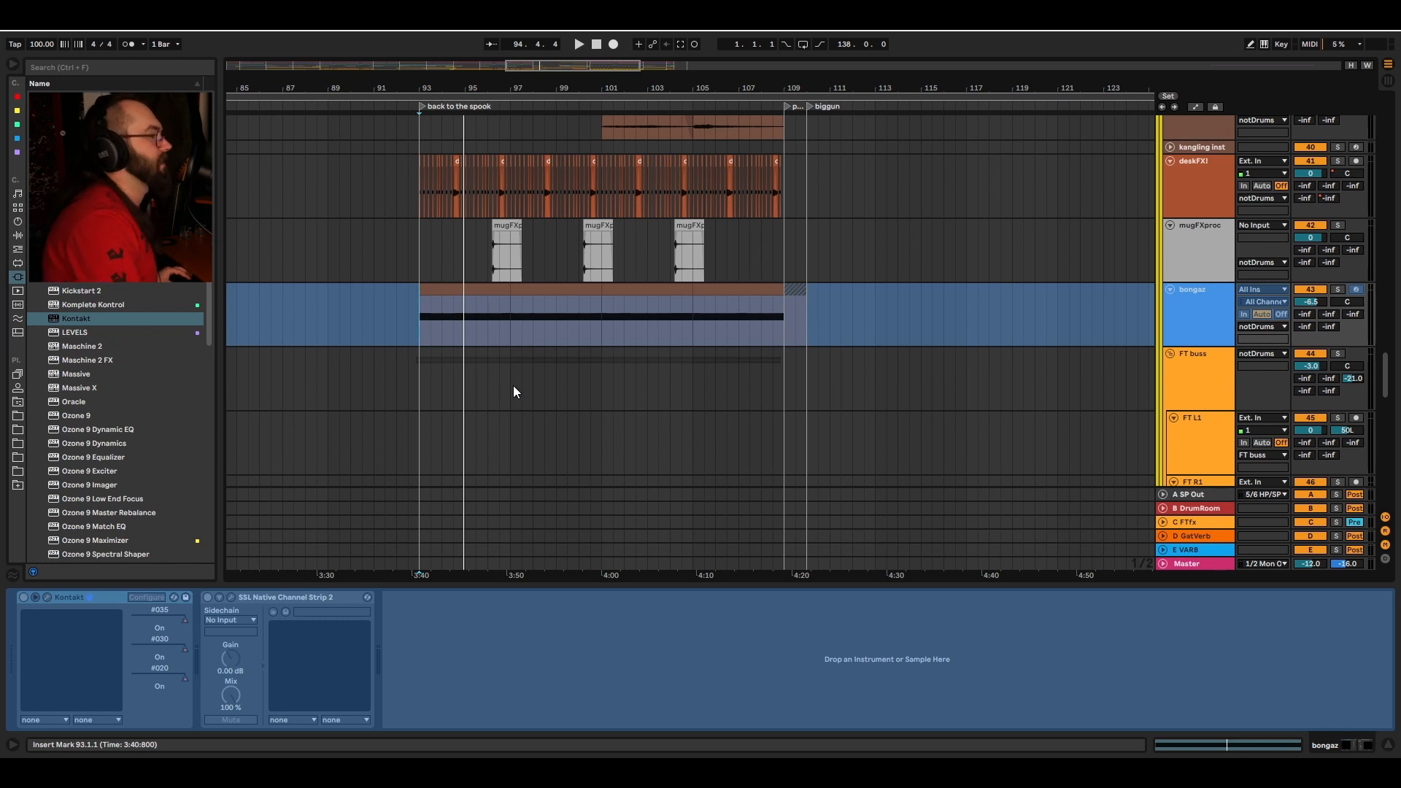
pyautogui.press('space')
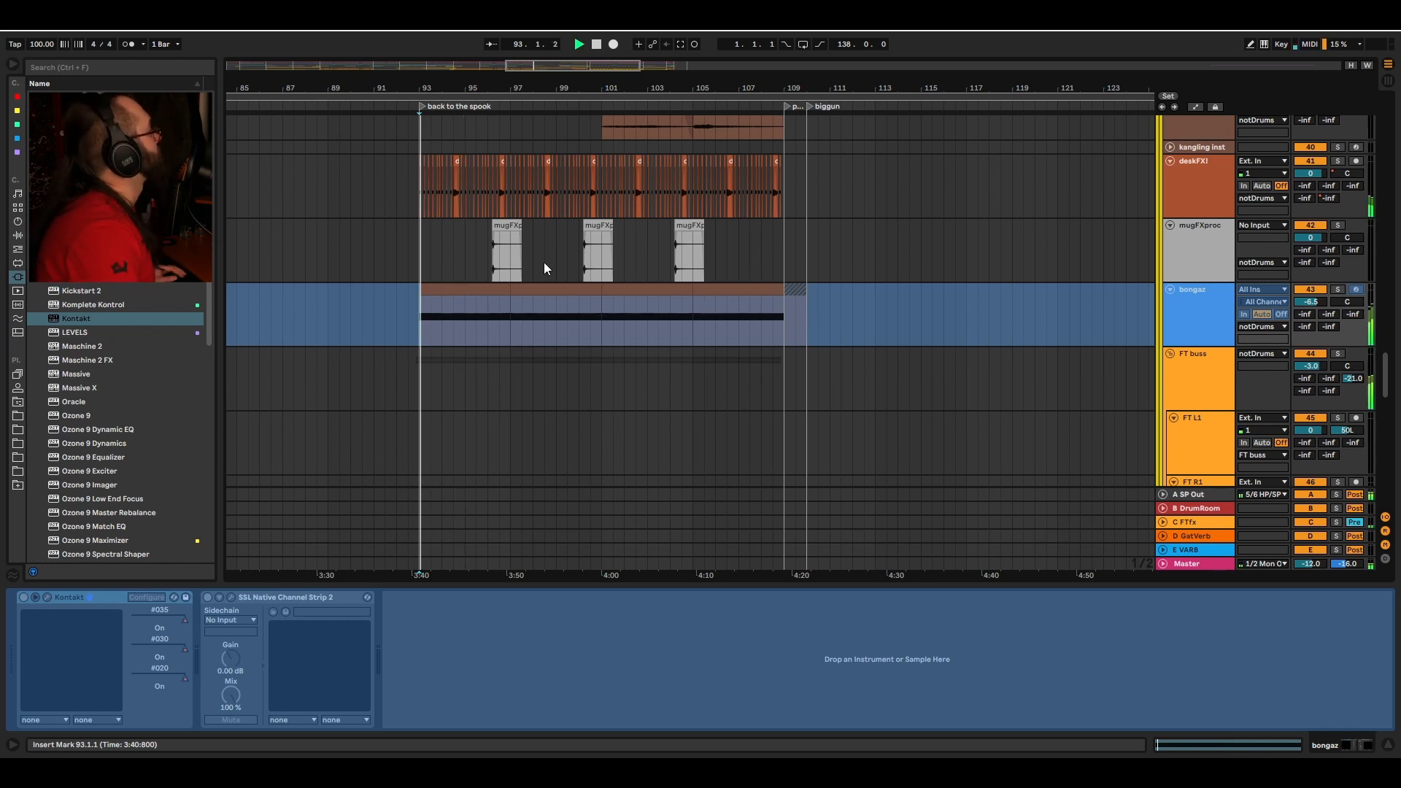
# Step: Scroll through the effect tracks during playback and solo the kangling track
pyautogui.scroll(5, 544, 321)
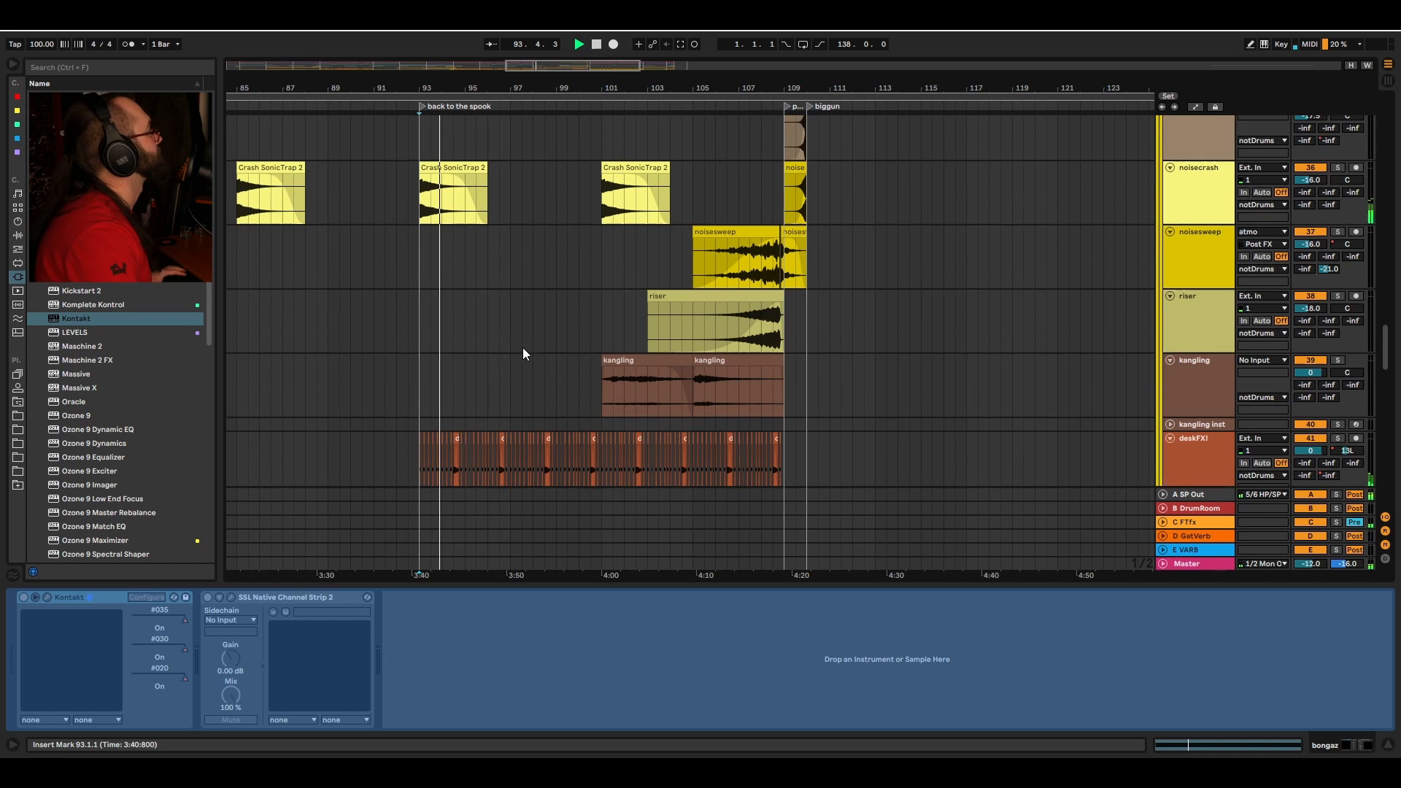
pyautogui.scroll(3, 555, 328)
pyautogui.scroll(-2, 540, 365)
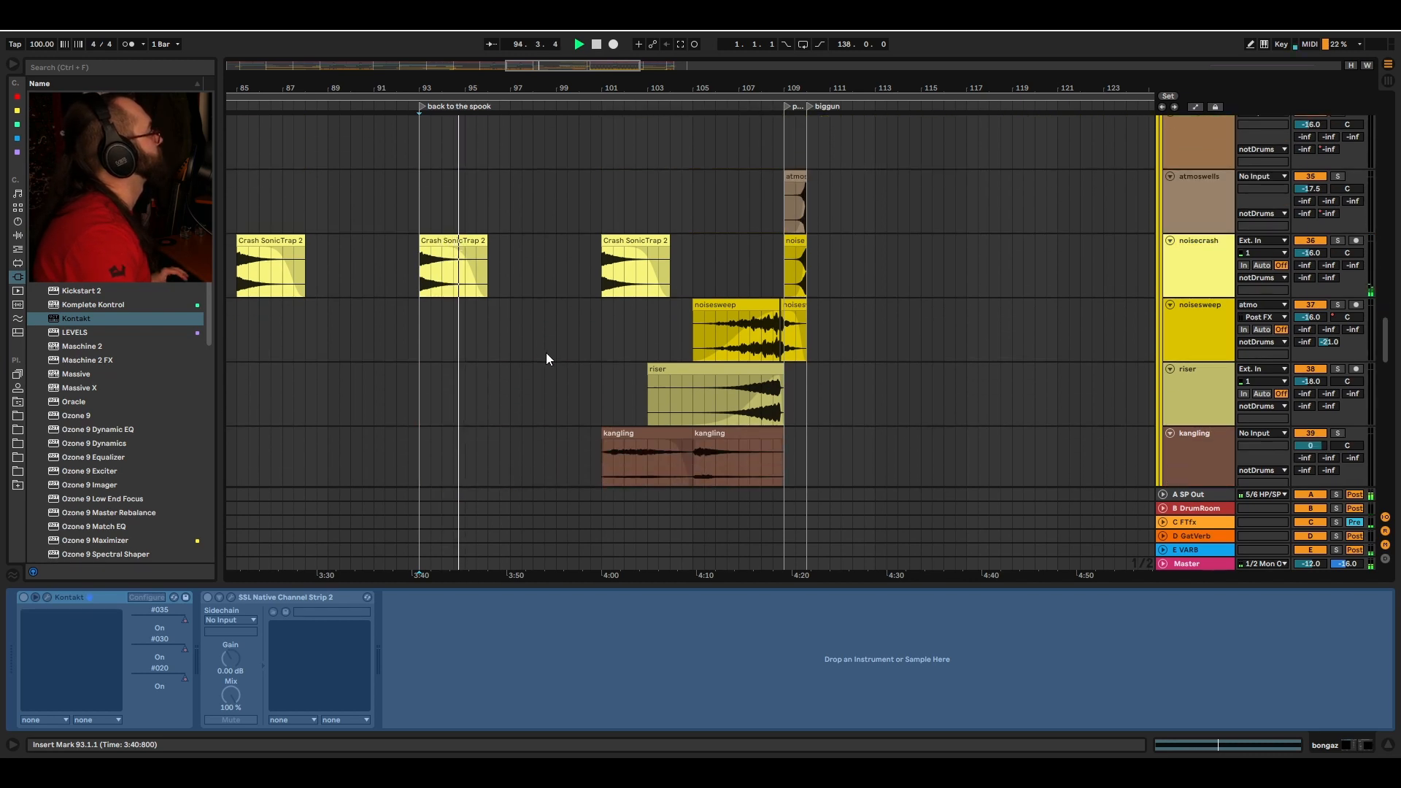
pyautogui.scroll(-6, 555, 350)
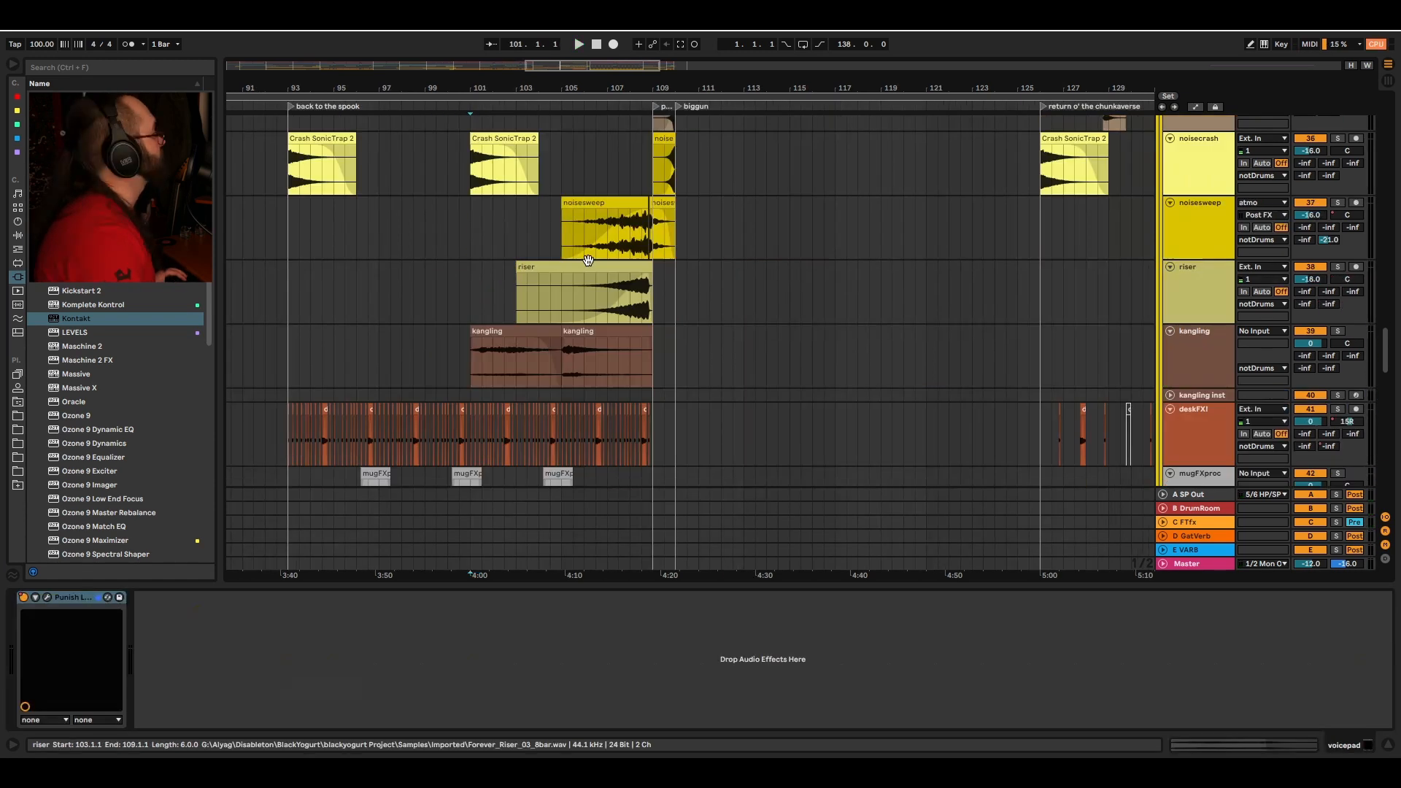
pyautogui.scroll(-2, 483, 347)
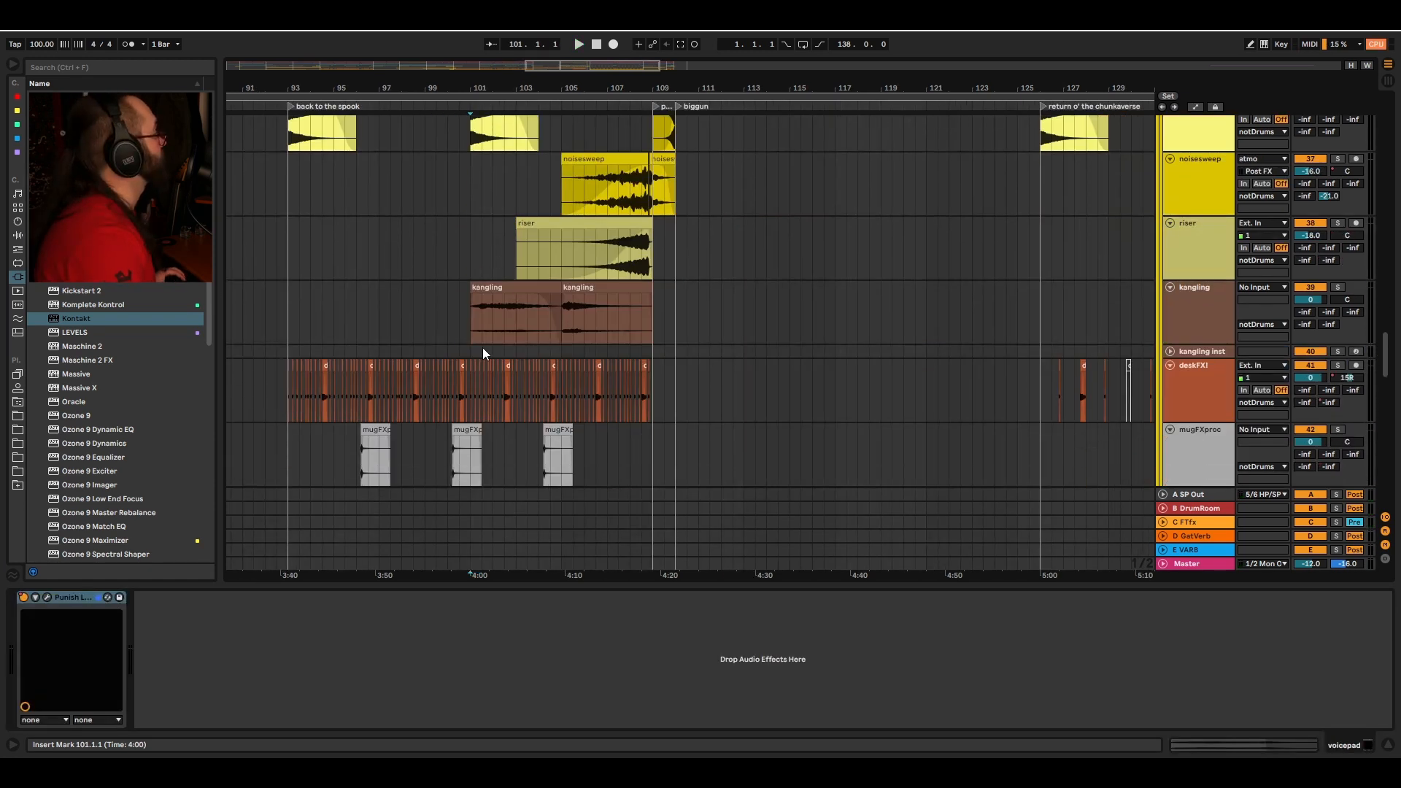
pyautogui.click(471, 307)
pyautogui.press('s')
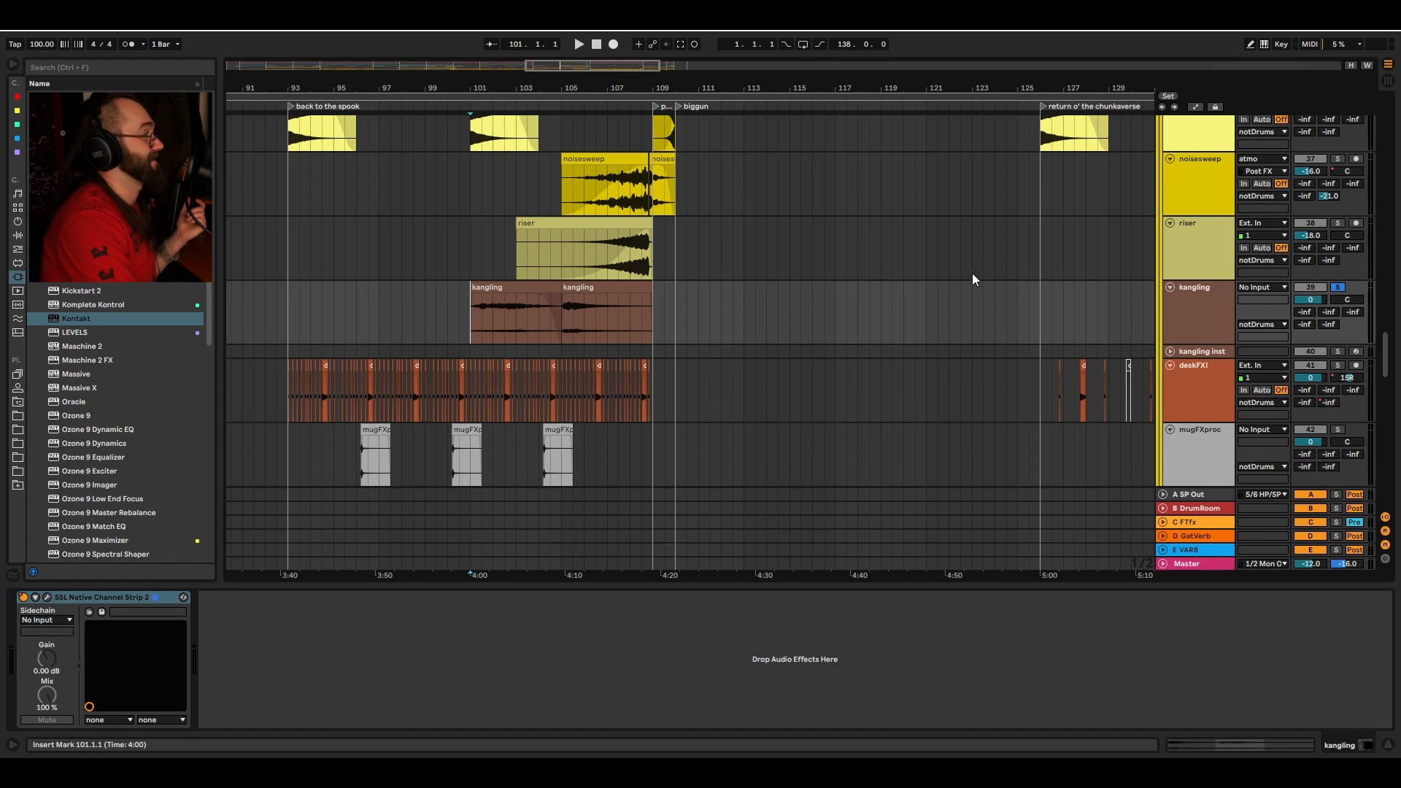
# Step: Select the kangling inst track, solo it and open its Kontakt Kangling instrument
pyautogui.click(1171, 351)
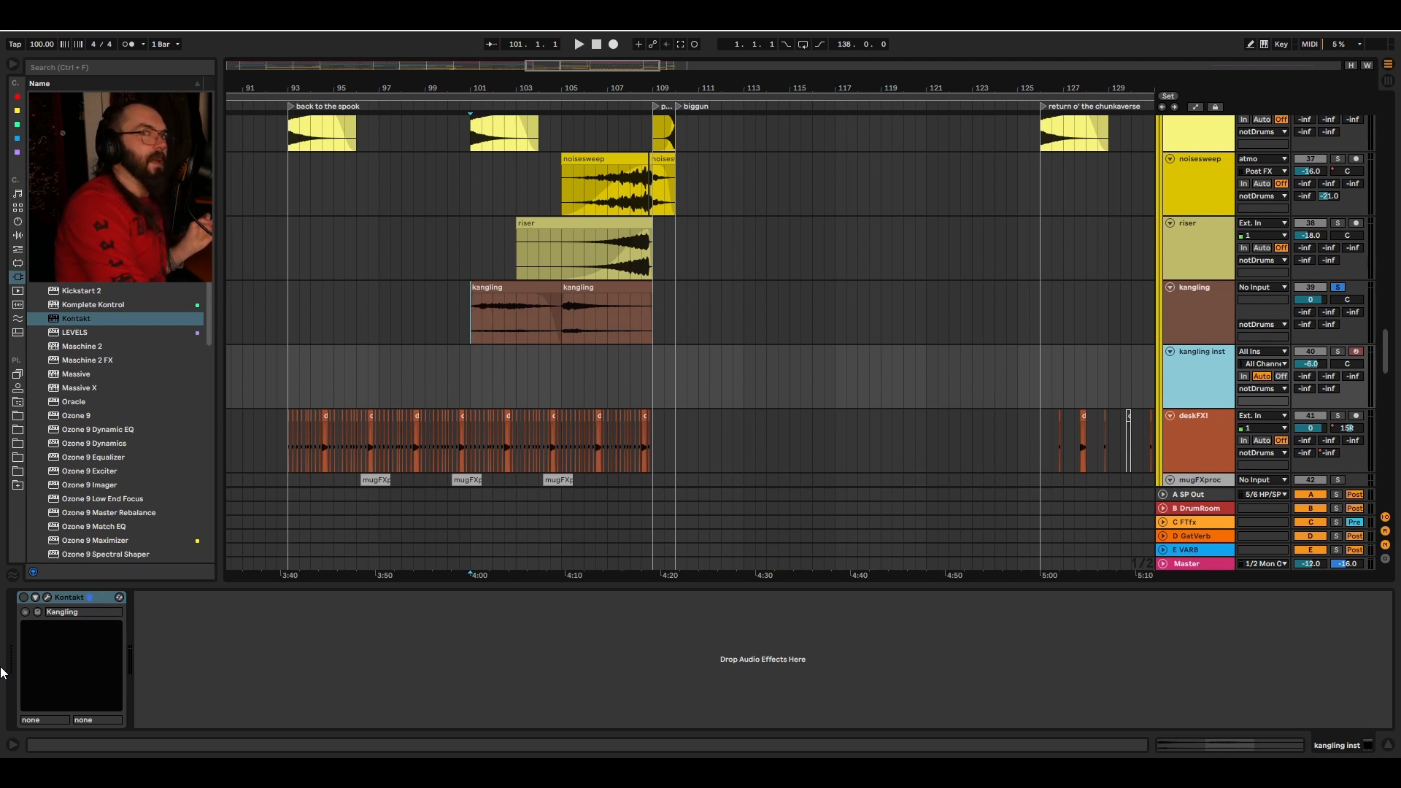
pyautogui.click(1338, 351)
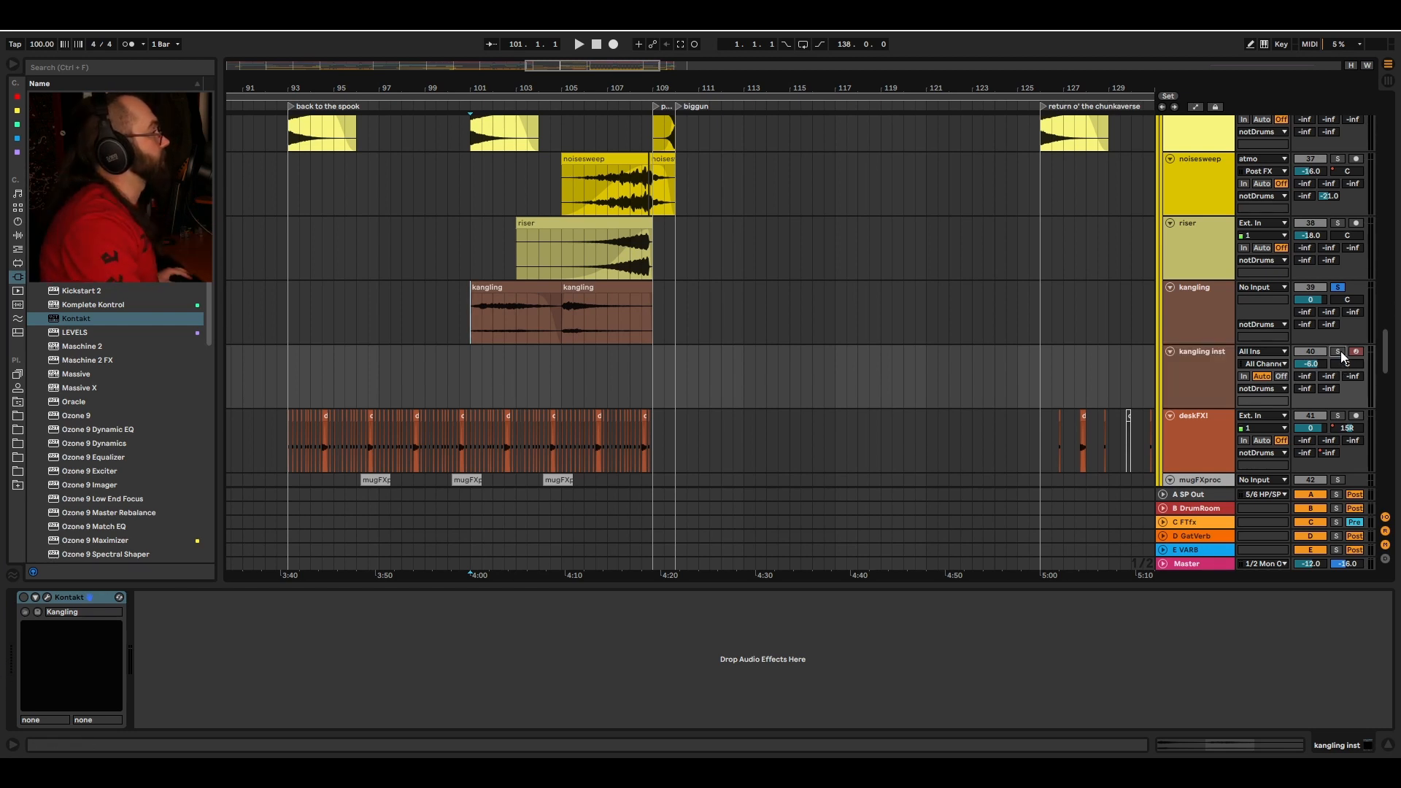
pyautogui.click(48, 597)
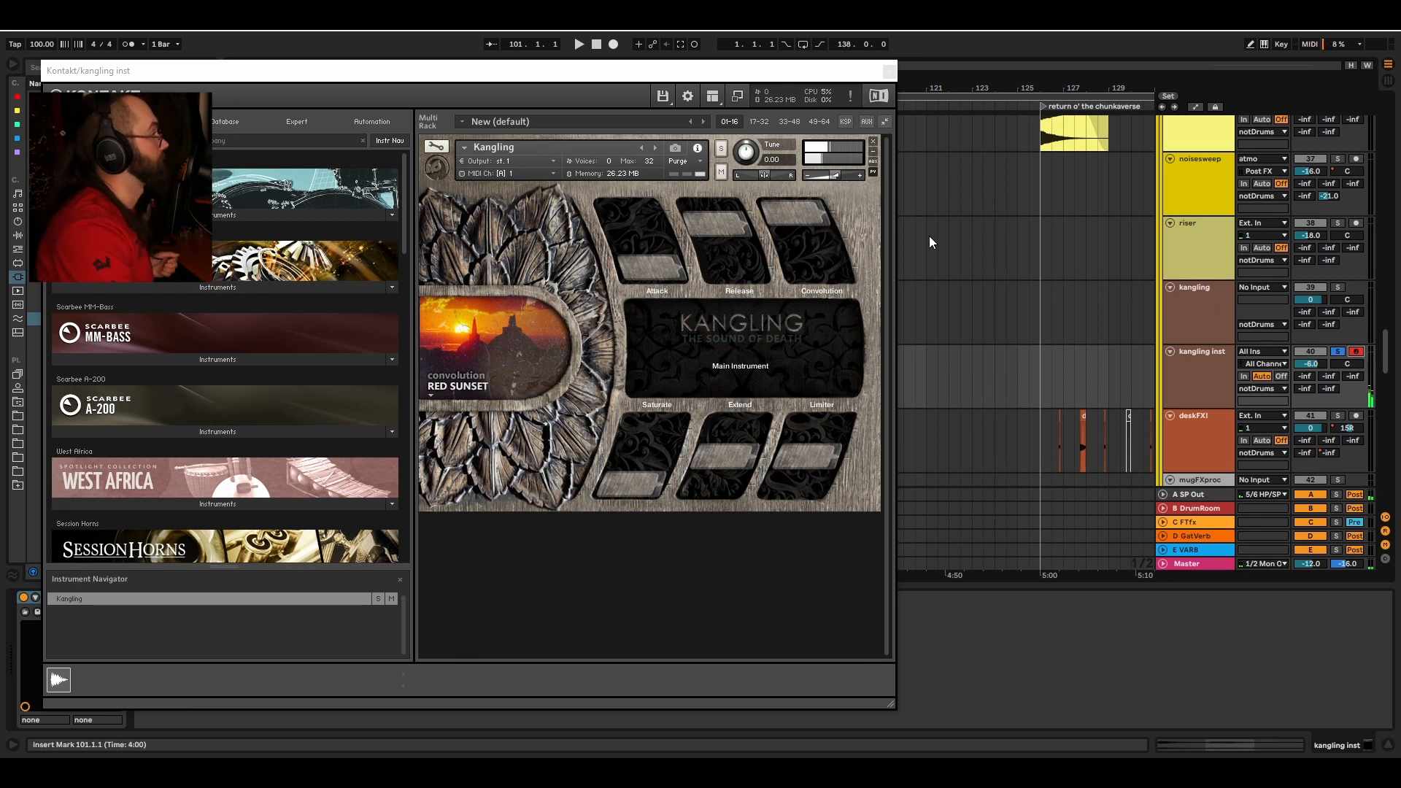
pyautogui.click(798, 210)
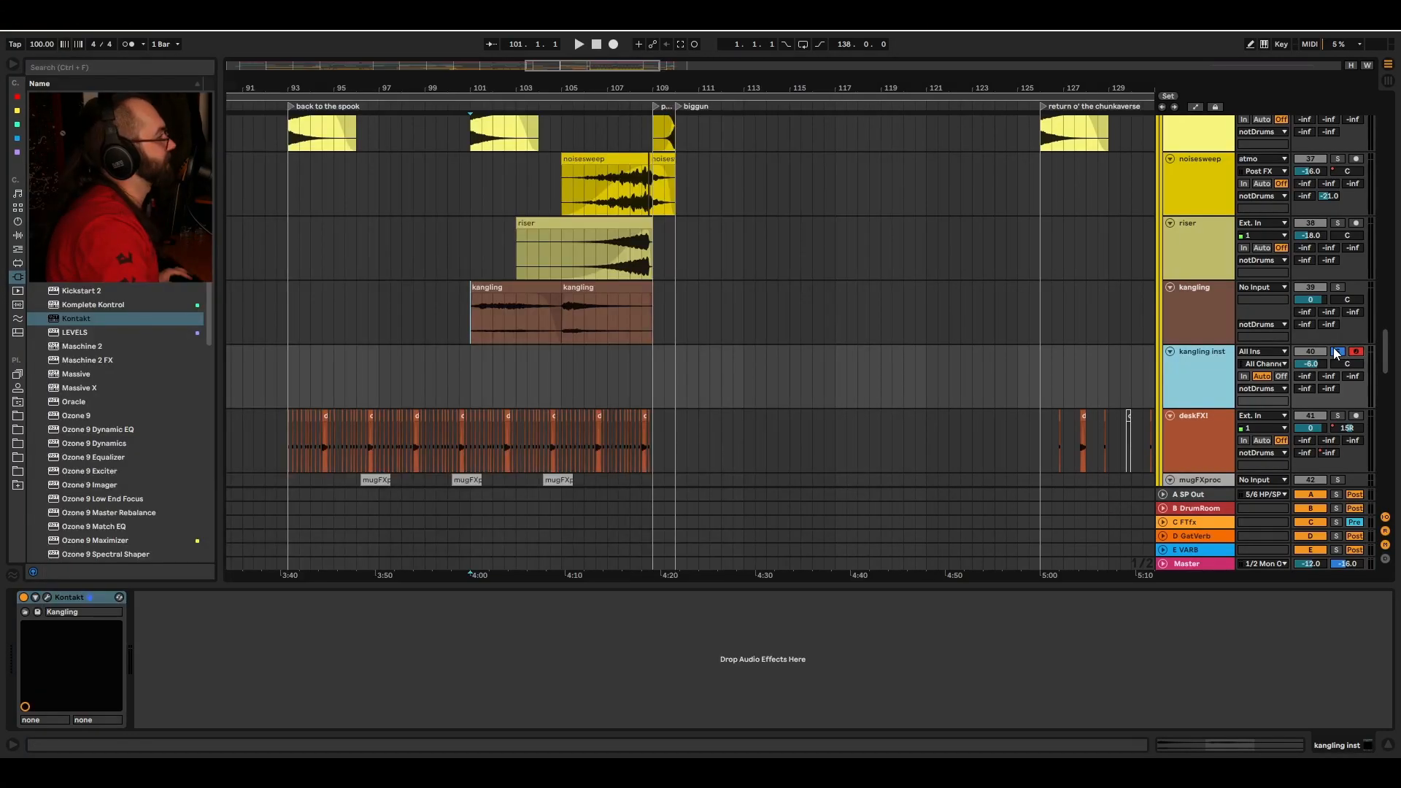
# Step: Unsolo and delete the kangling inst track
pyautogui.click(1338, 351)
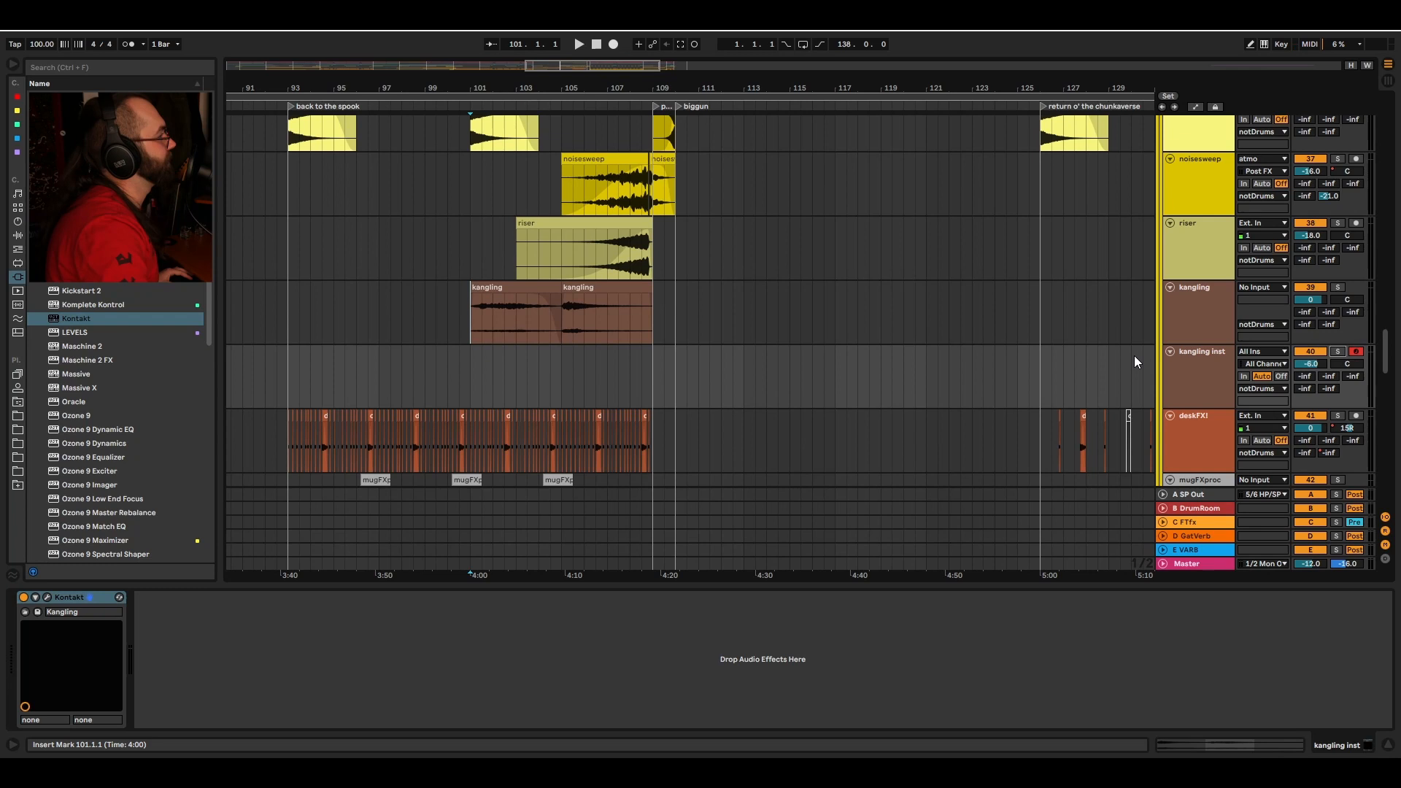
pyautogui.press('Delete')
# Step: Select the strangz clip at bar 101 and play it
pyautogui.scroll(2, 712, 328)
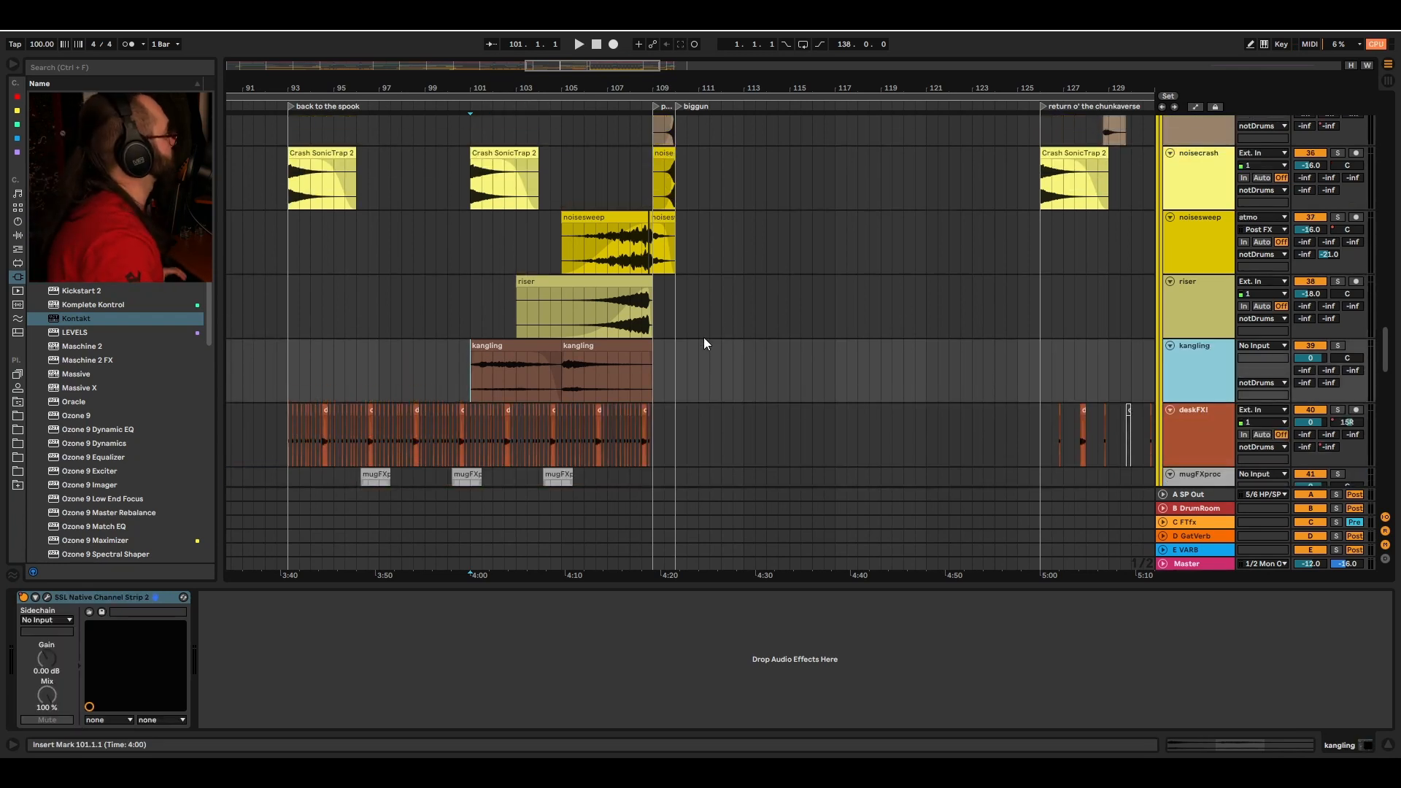
pyautogui.scroll(-4, 809, 162)
pyautogui.scroll(4, 740, 364)
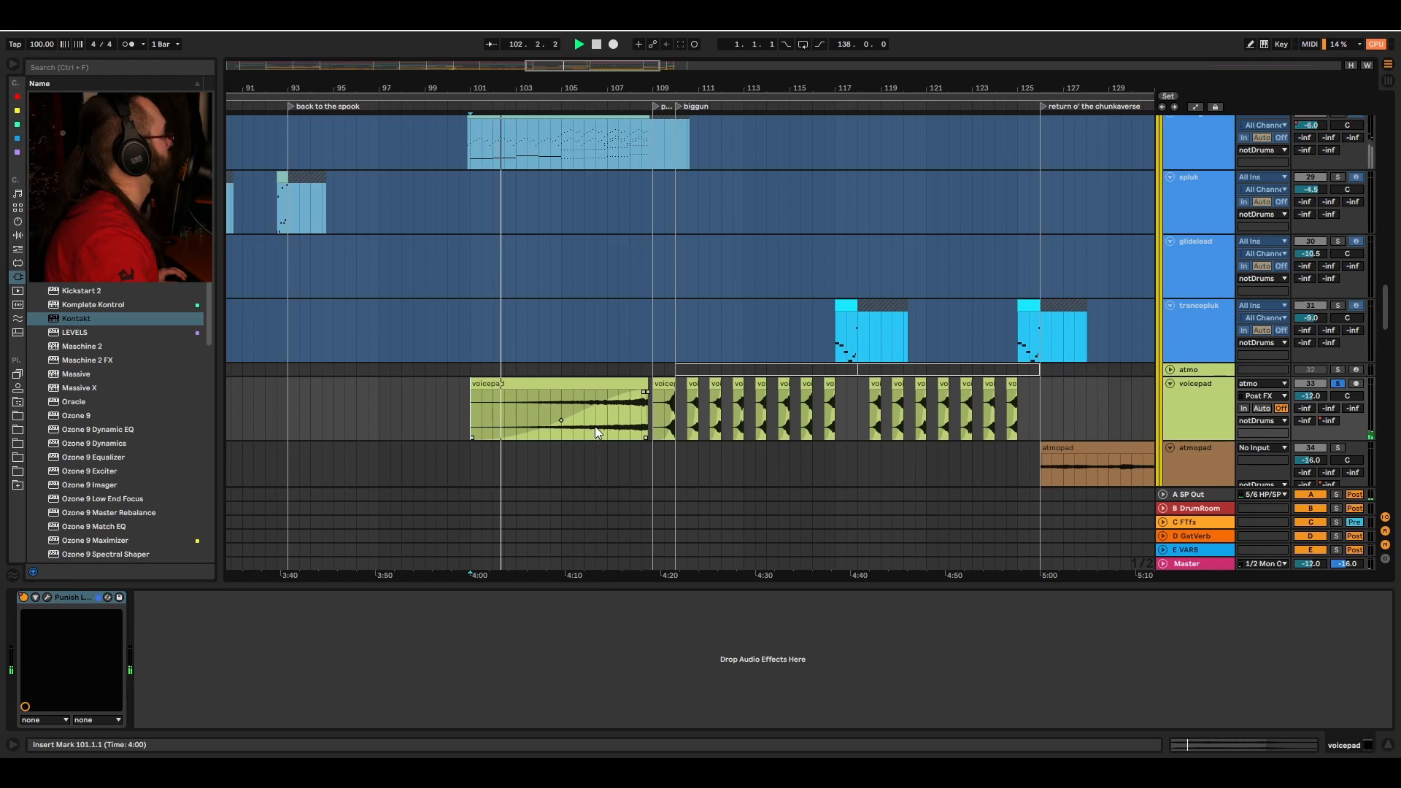
pyautogui.scroll(2, 545, 301)
pyautogui.click(471, 260)
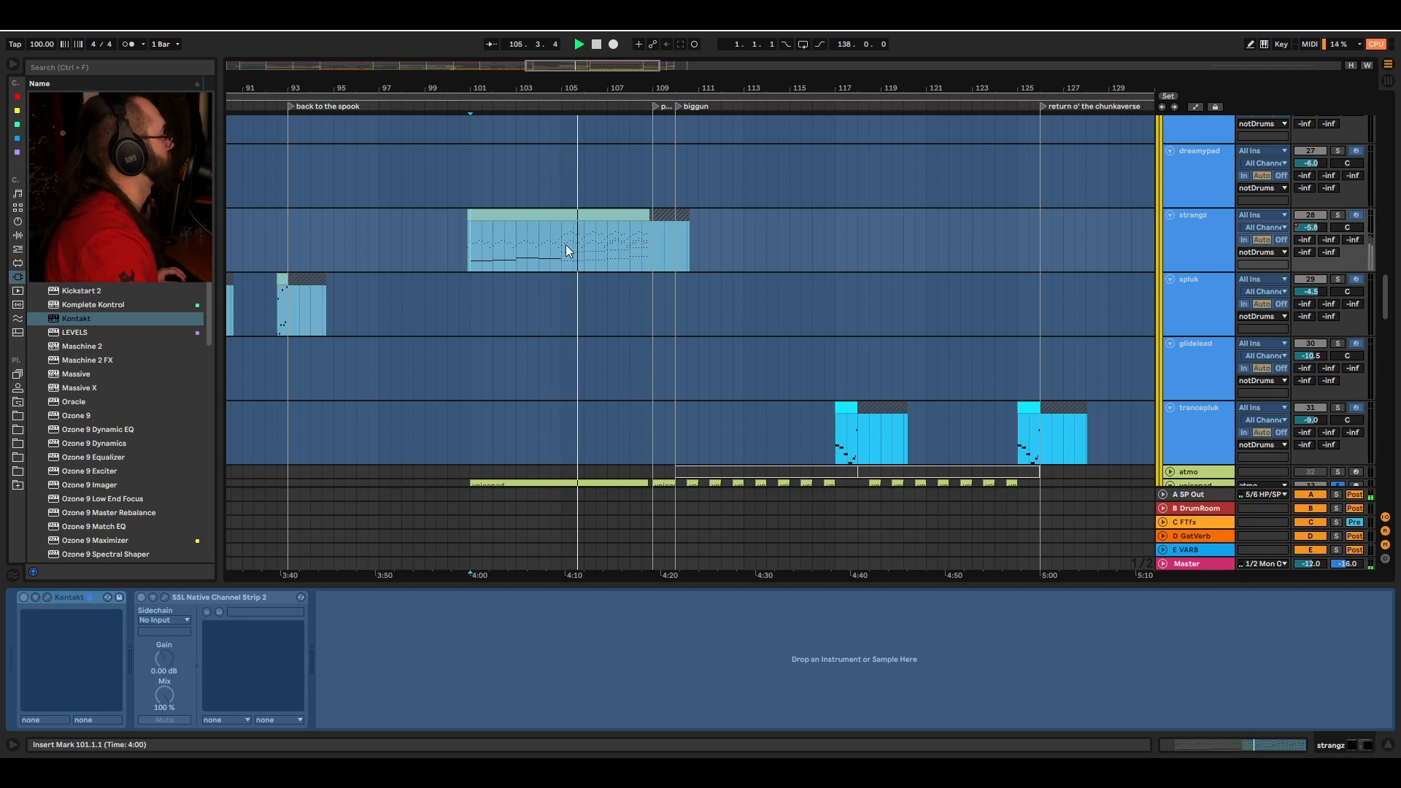
pyautogui.scroll(-2, 594, 234)
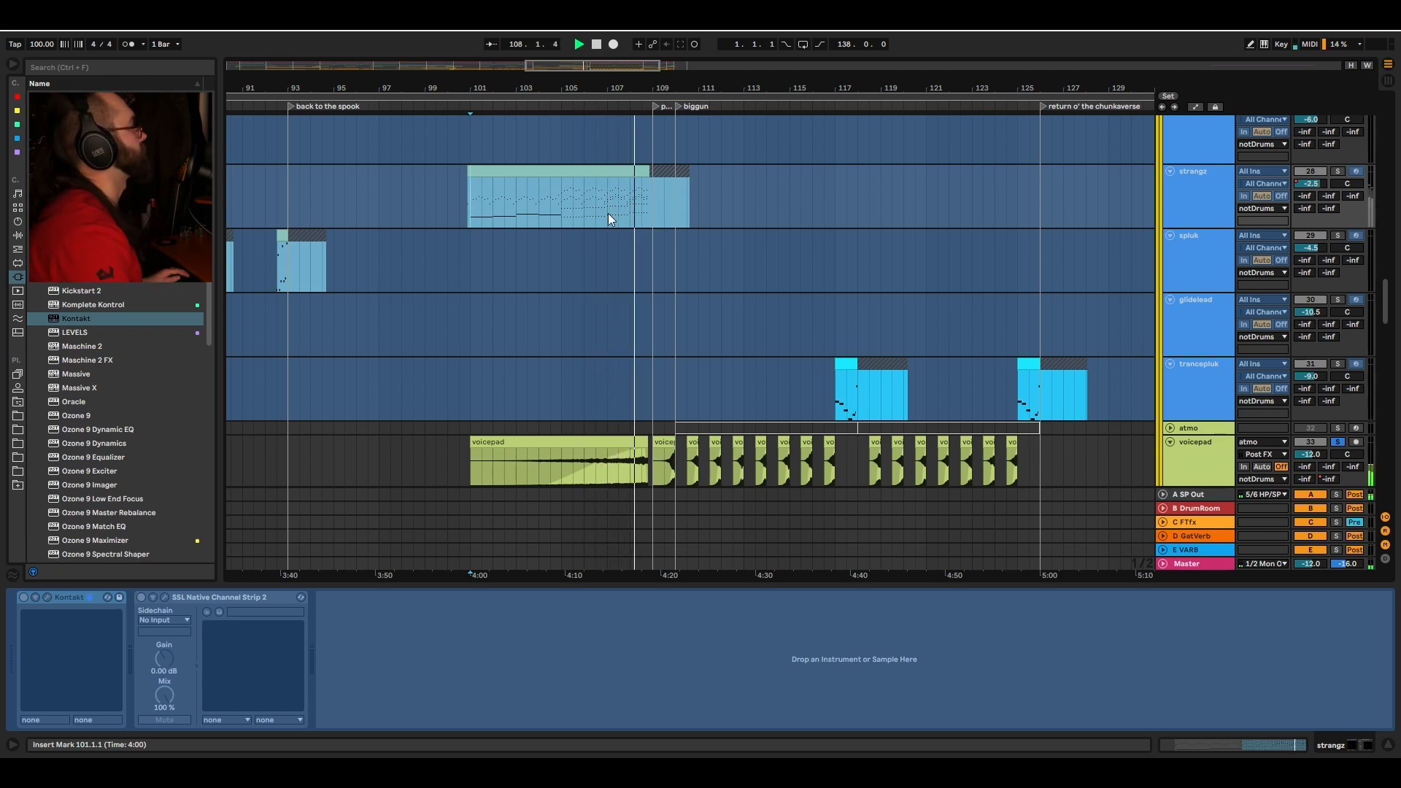
pyautogui.press('space')
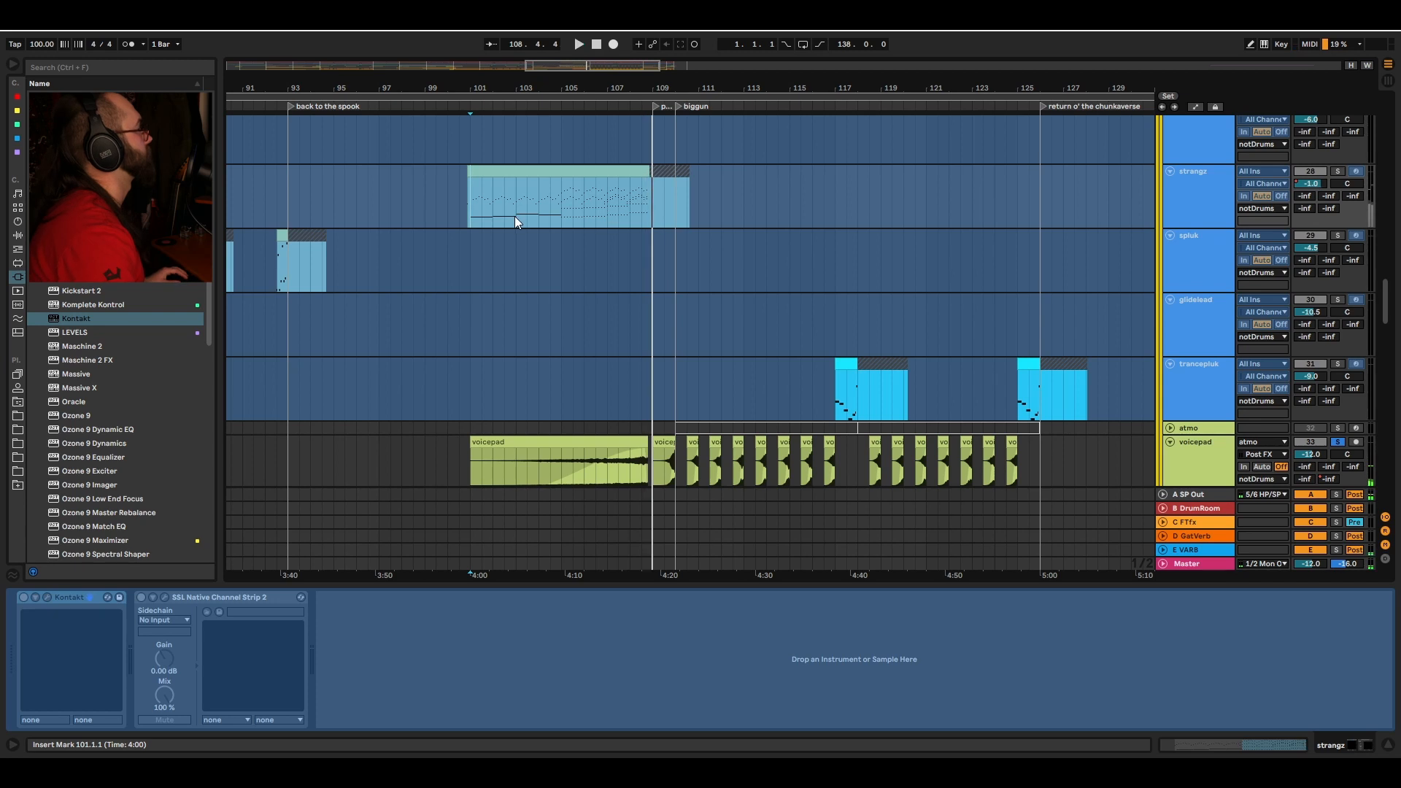
# Step: Move the selection up to the dronereece track and scroll through the track list during playback
pyautogui.press('Up')
pyautogui.press('space')
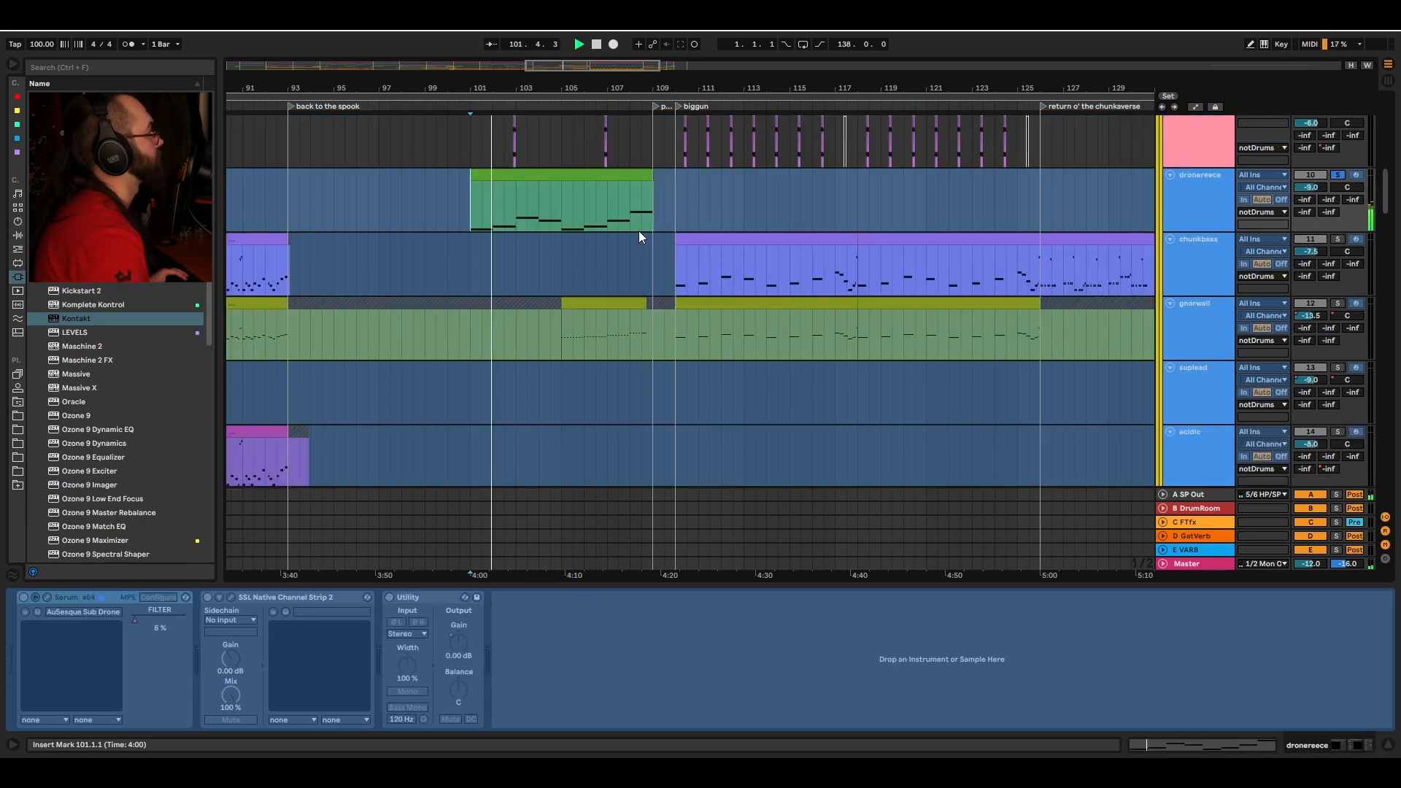
pyautogui.scroll(2, 637, 231)
pyautogui.scroll(-3, 591, 317)
pyautogui.scroll(-3, 715, 232)
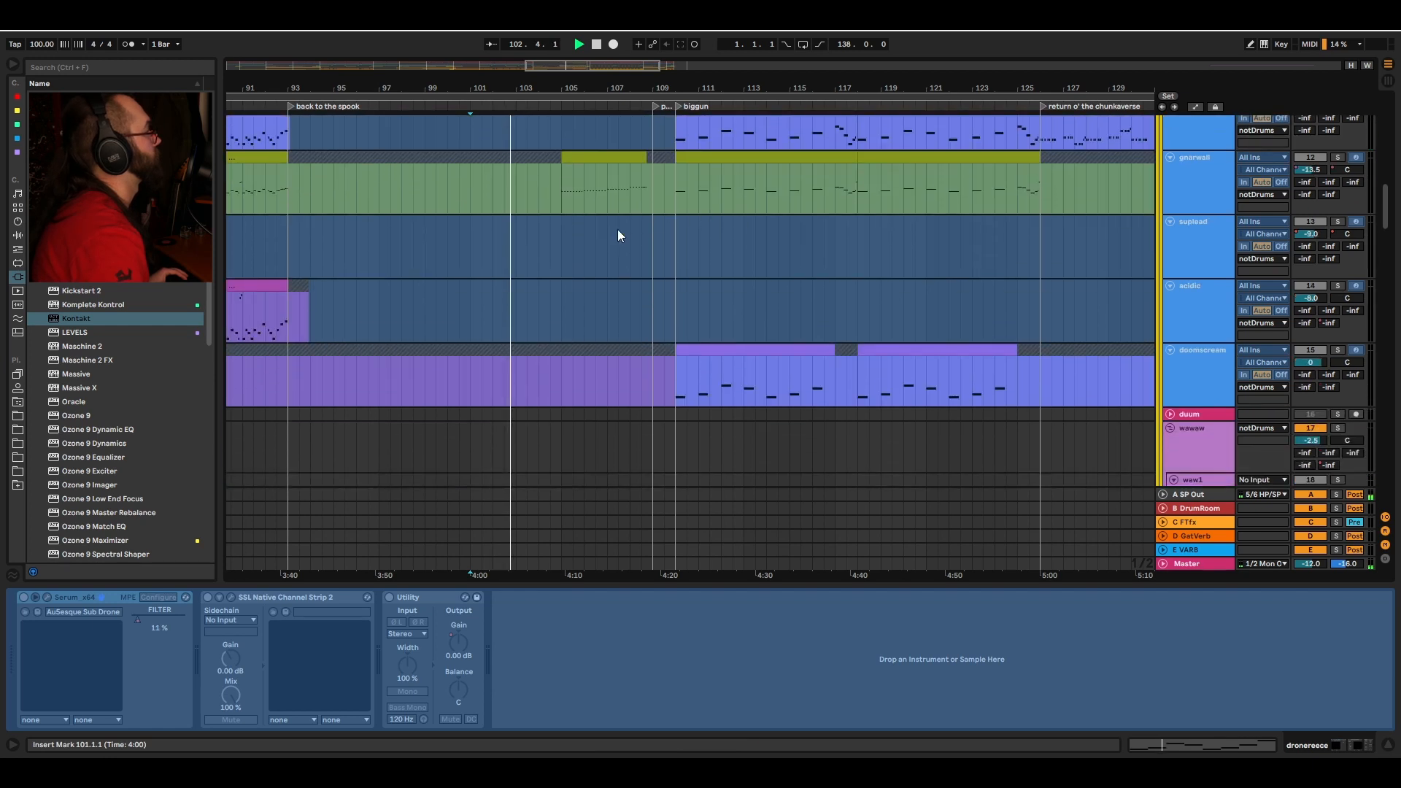
pyautogui.scroll(-10, 612, 233)
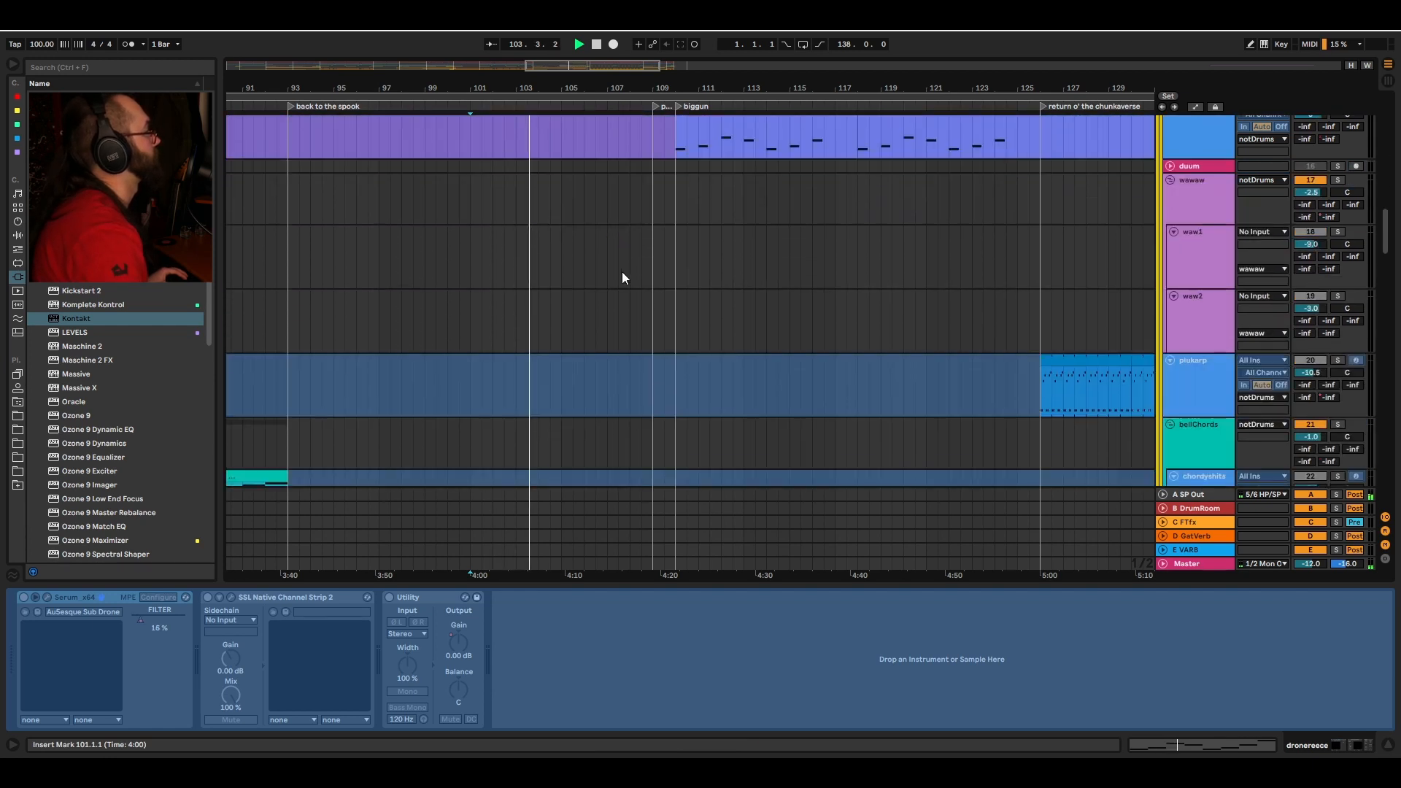
pyautogui.scroll(-10, 615, 290)
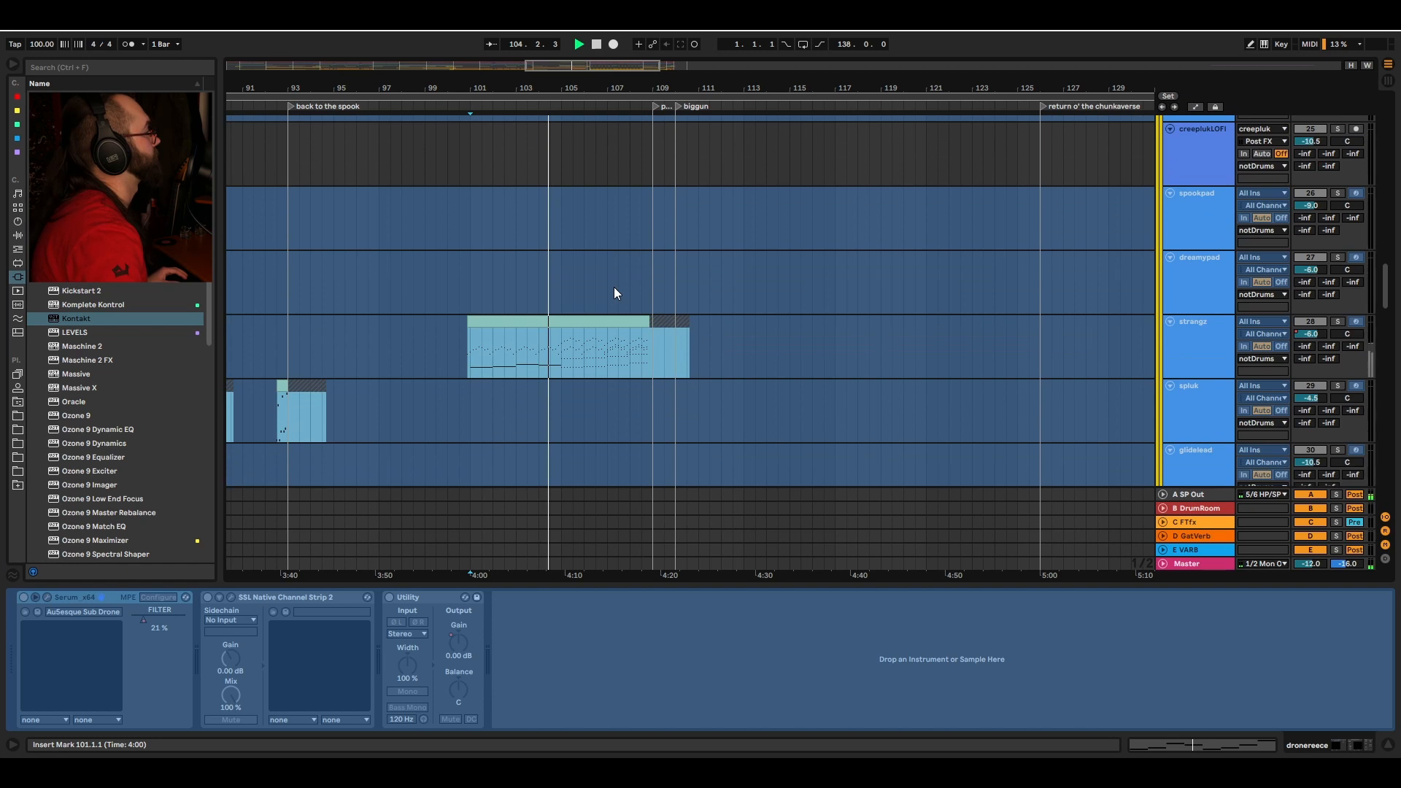
# Step: Restart playback from bar 101 on the strangz track and solo it
pyautogui.press('space')
pyautogui.click(557, 295)
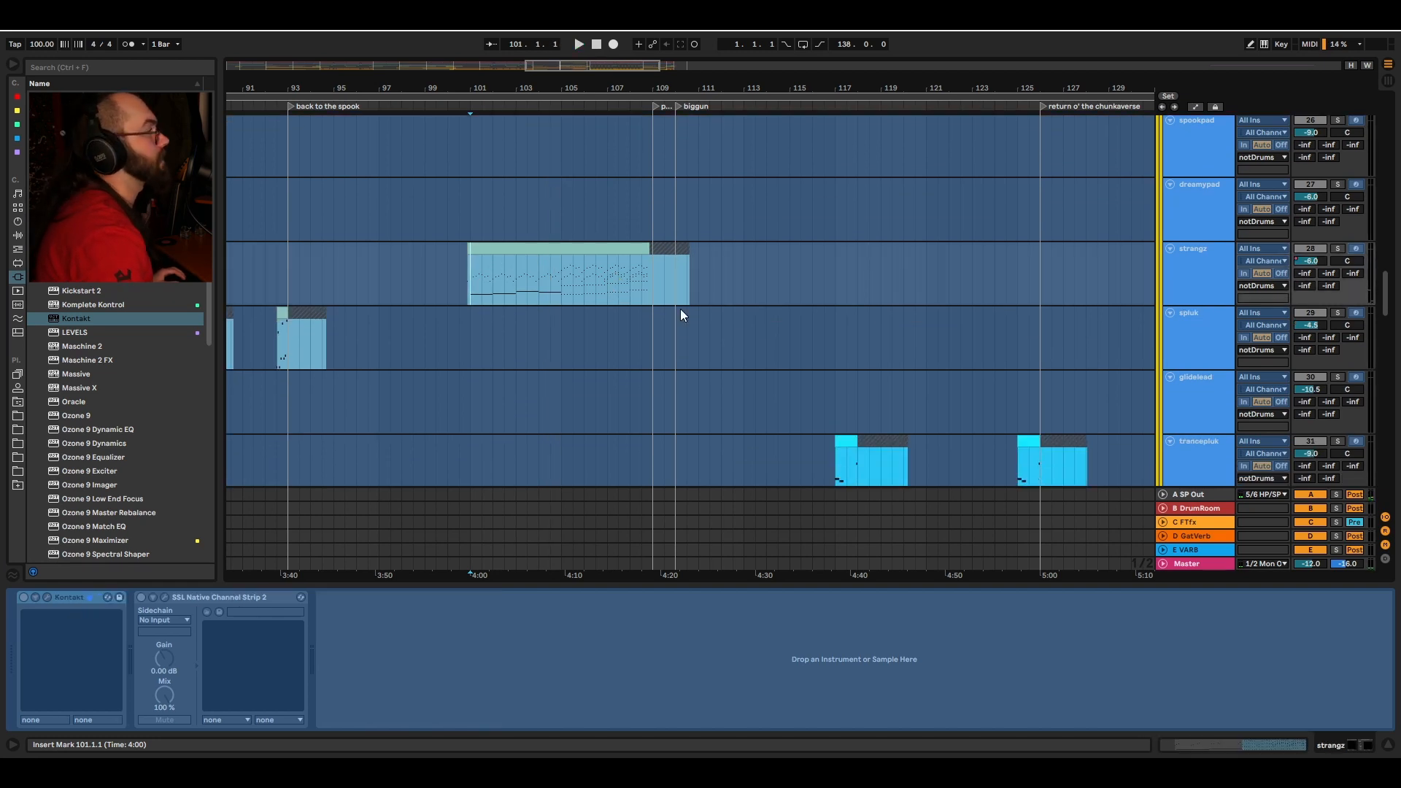
pyautogui.press('space')
pyautogui.press('s')
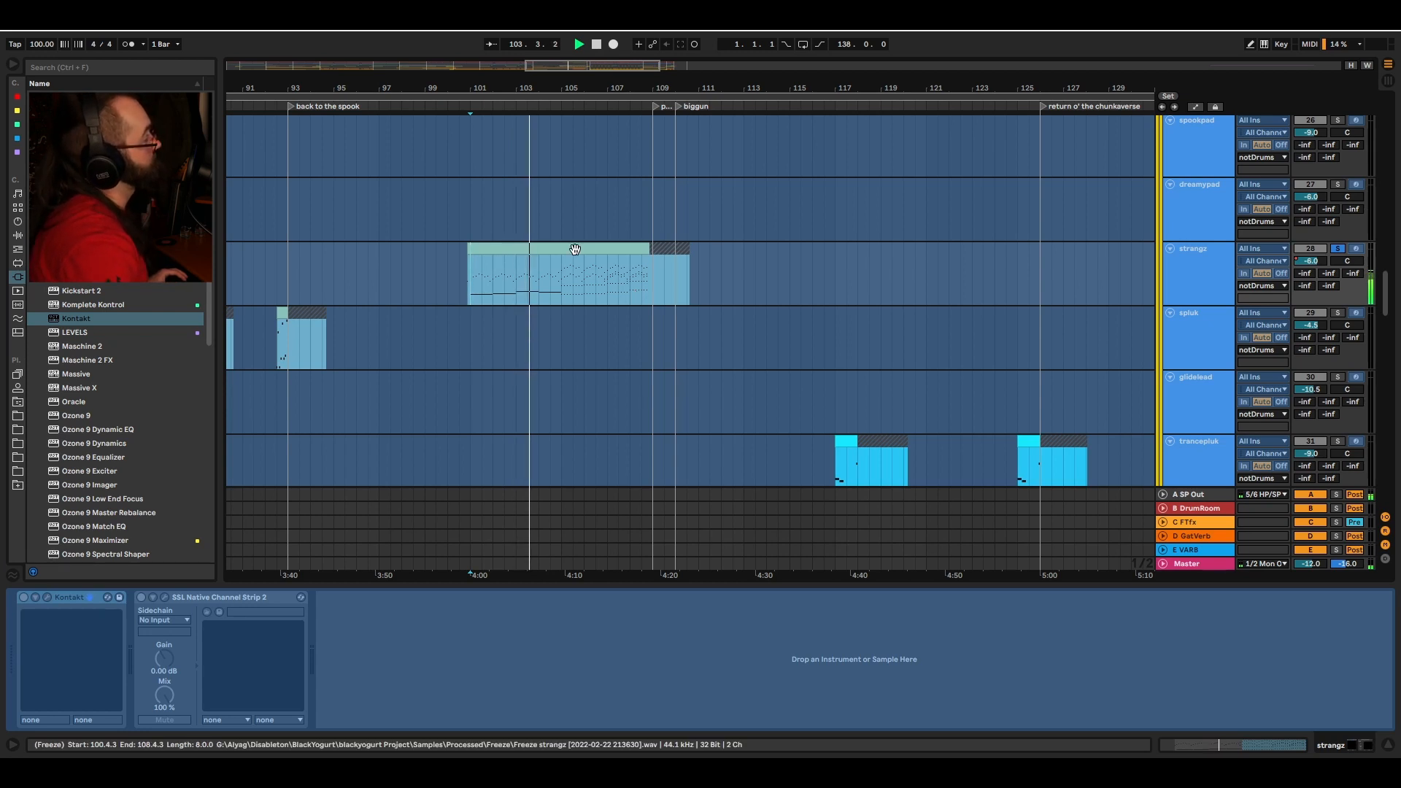
# Step: Set the insert marker at bar 110 on the notDrums track and play from there
pyautogui.scroll(-5, 757, 292)
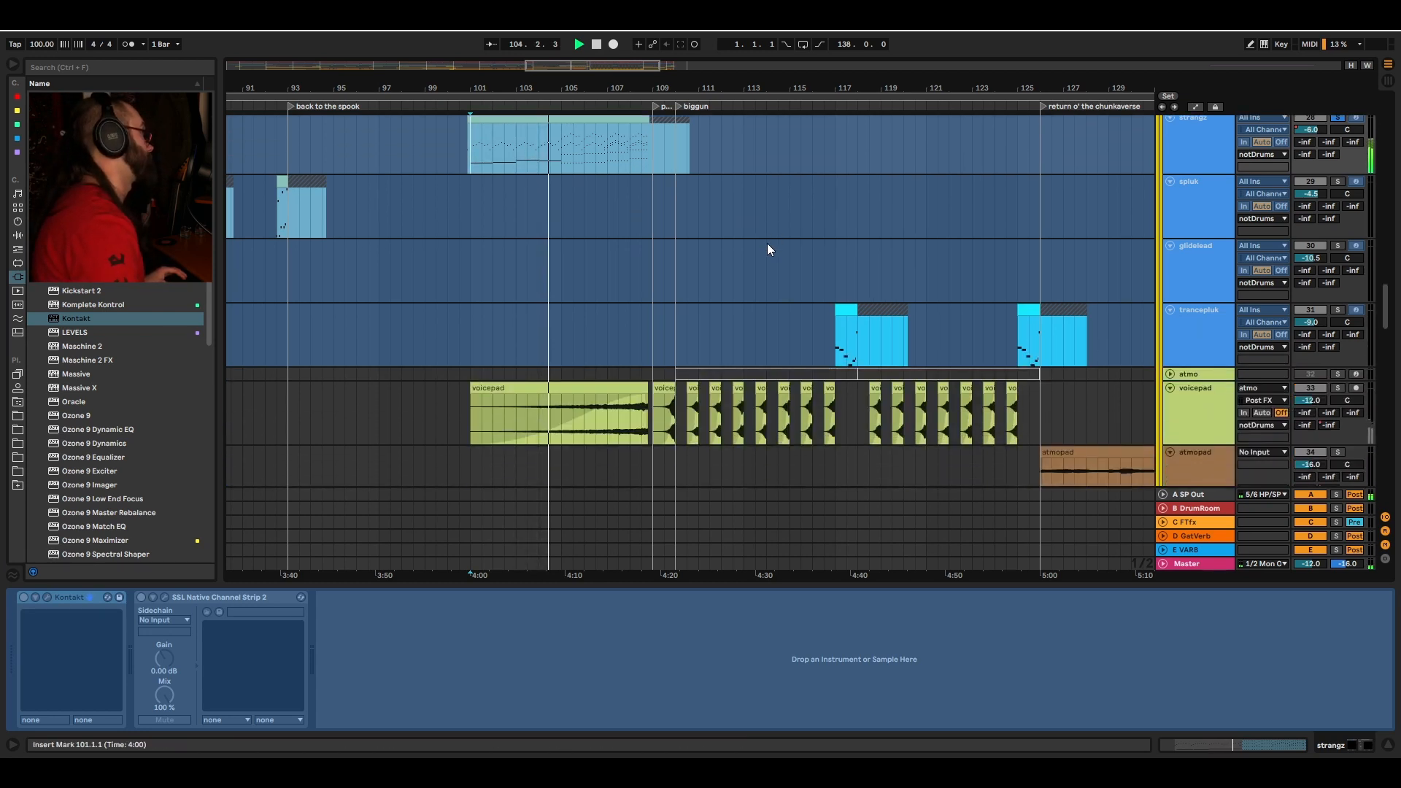
pyautogui.scroll(-3, 763, 233)
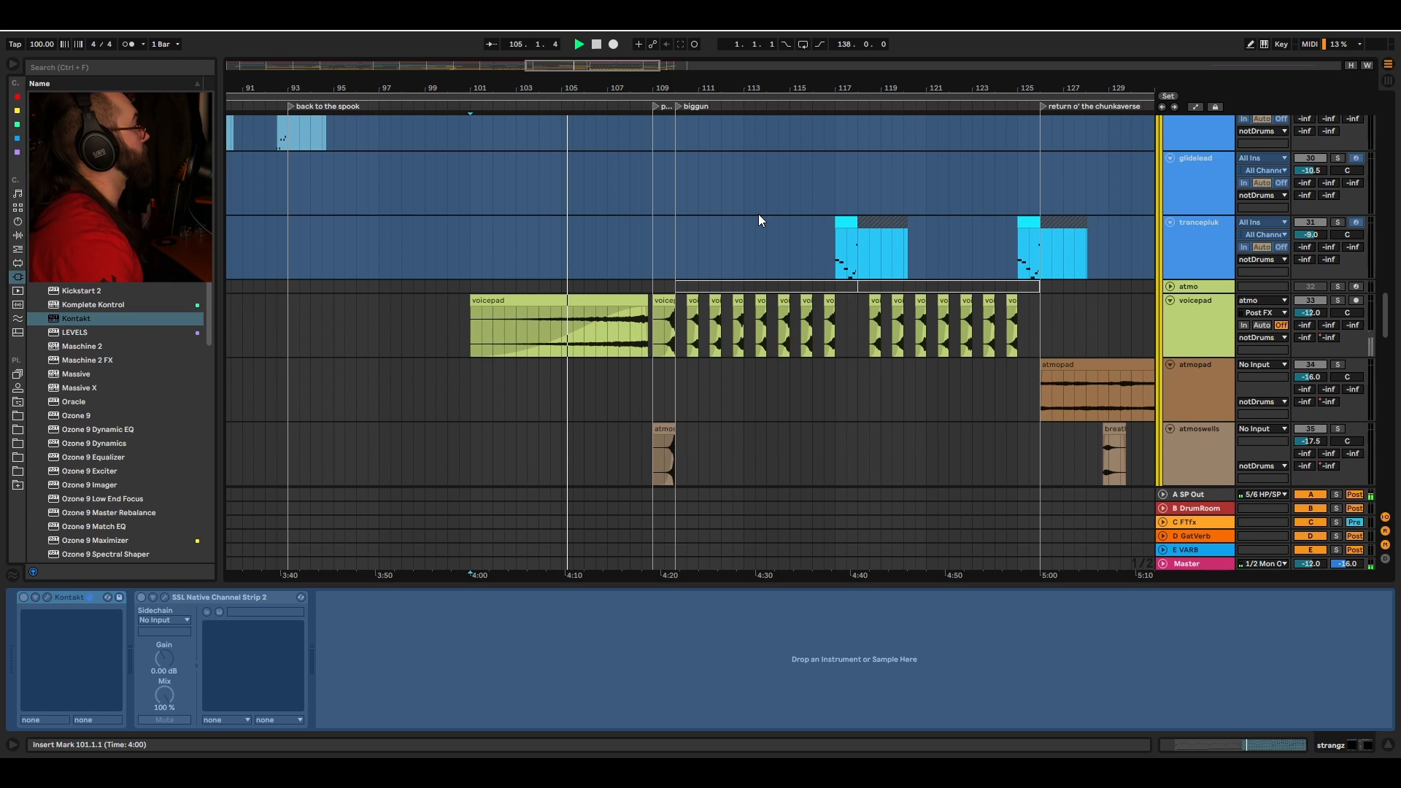
pyautogui.scroll(-2, 905, 277)
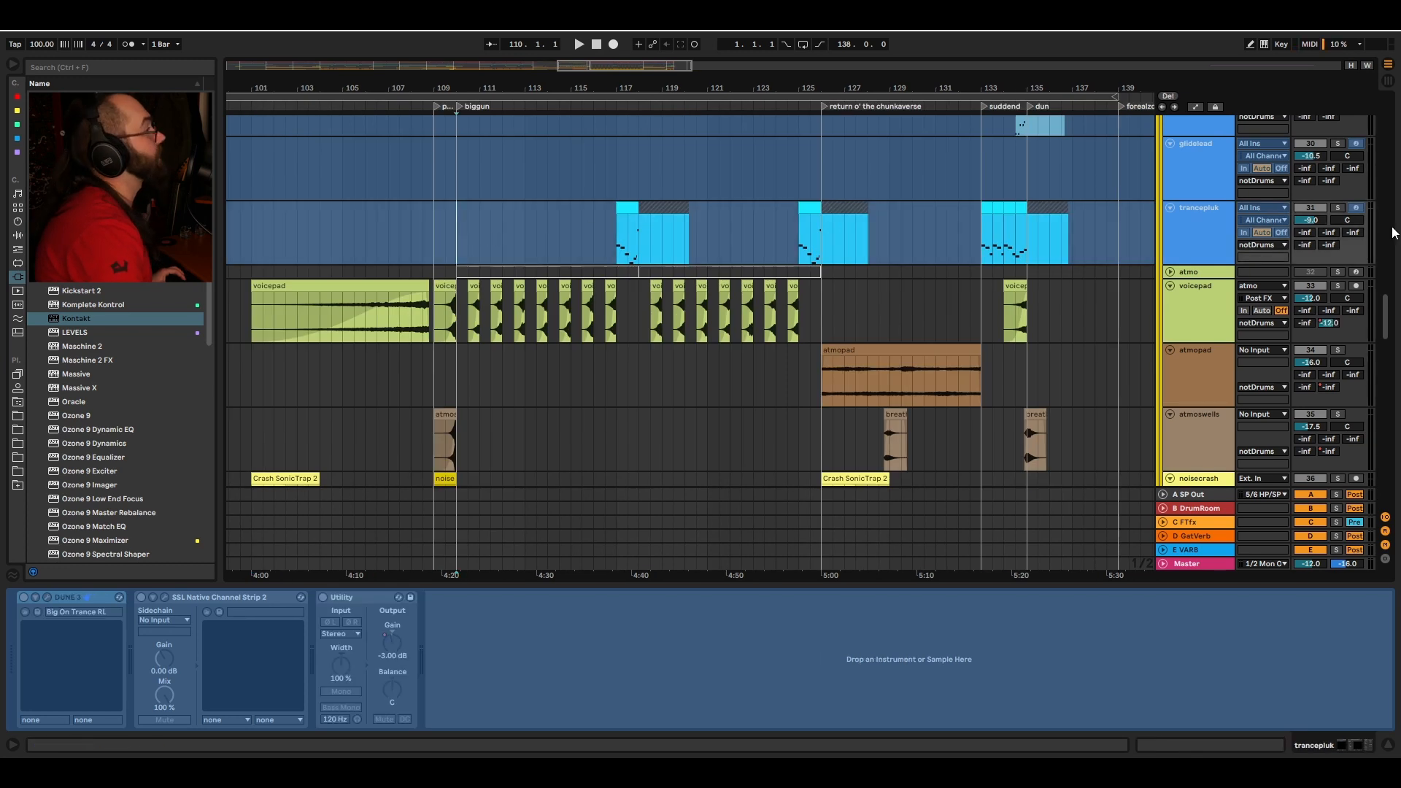
pyautogui.scroll(15, 1372, 268)
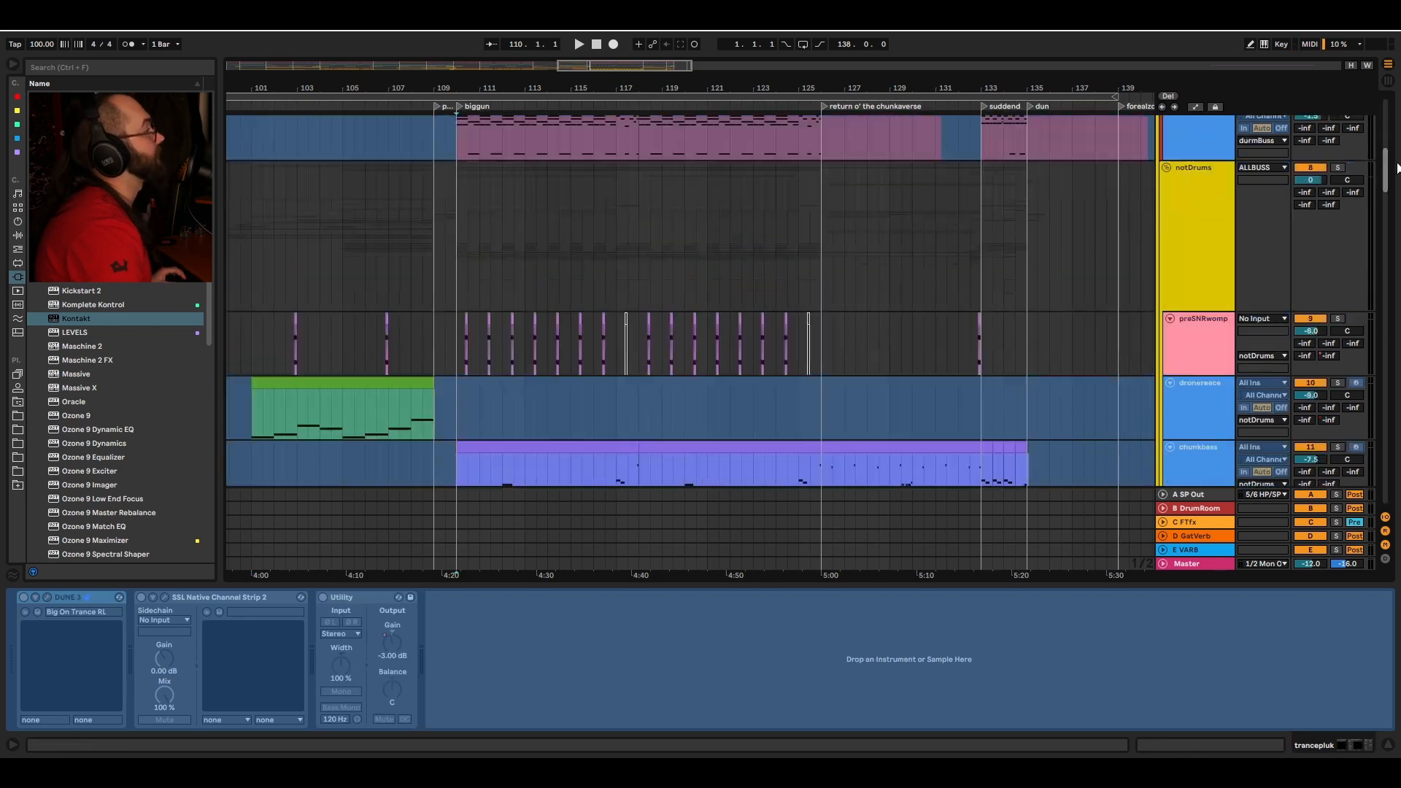
pyautogui.click(1166, 310)
pyautogui.click(459, 329)
pyautogui.press('space')
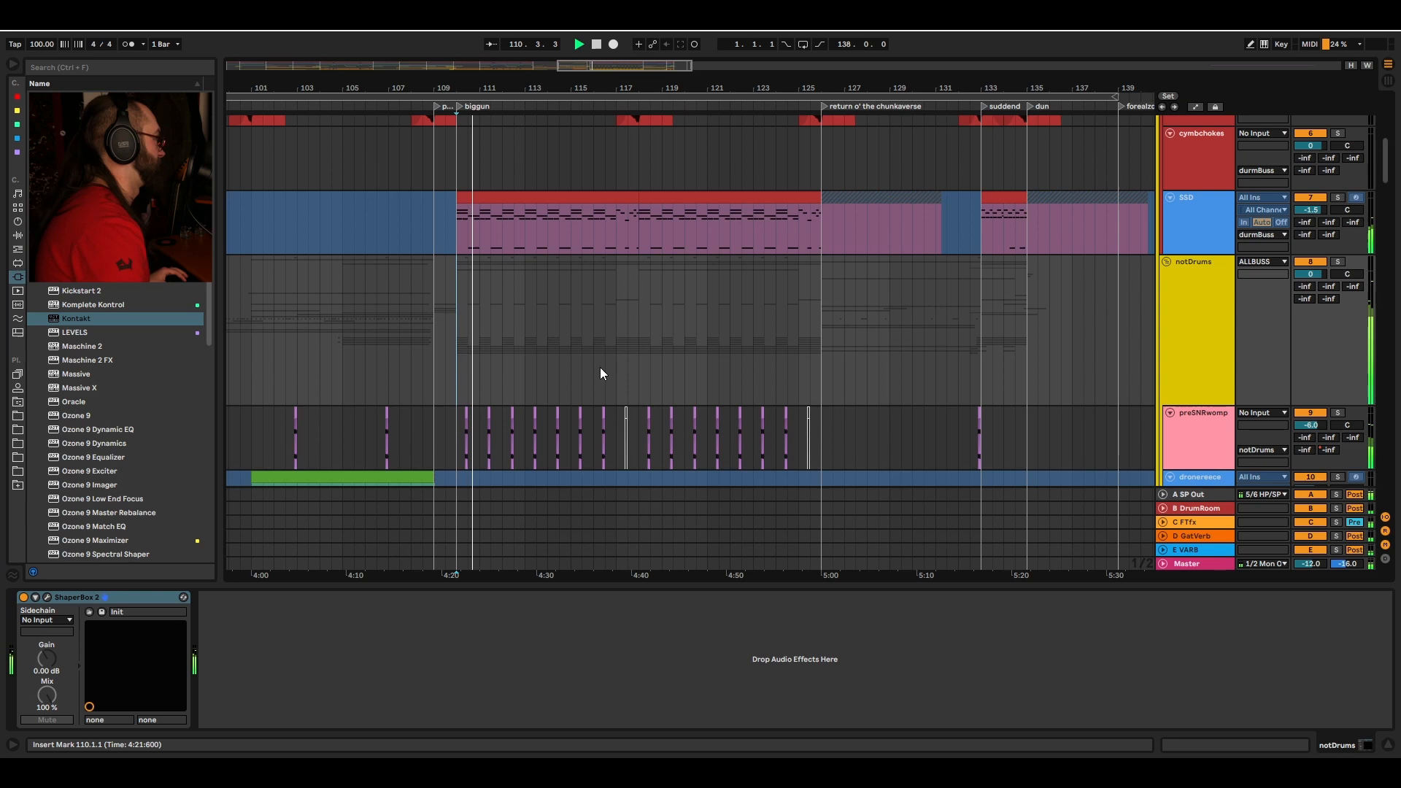
# Step: Scroll down to the E1 rhythm bus and solo it
pyautogui.scroll(-10, 600, 373)
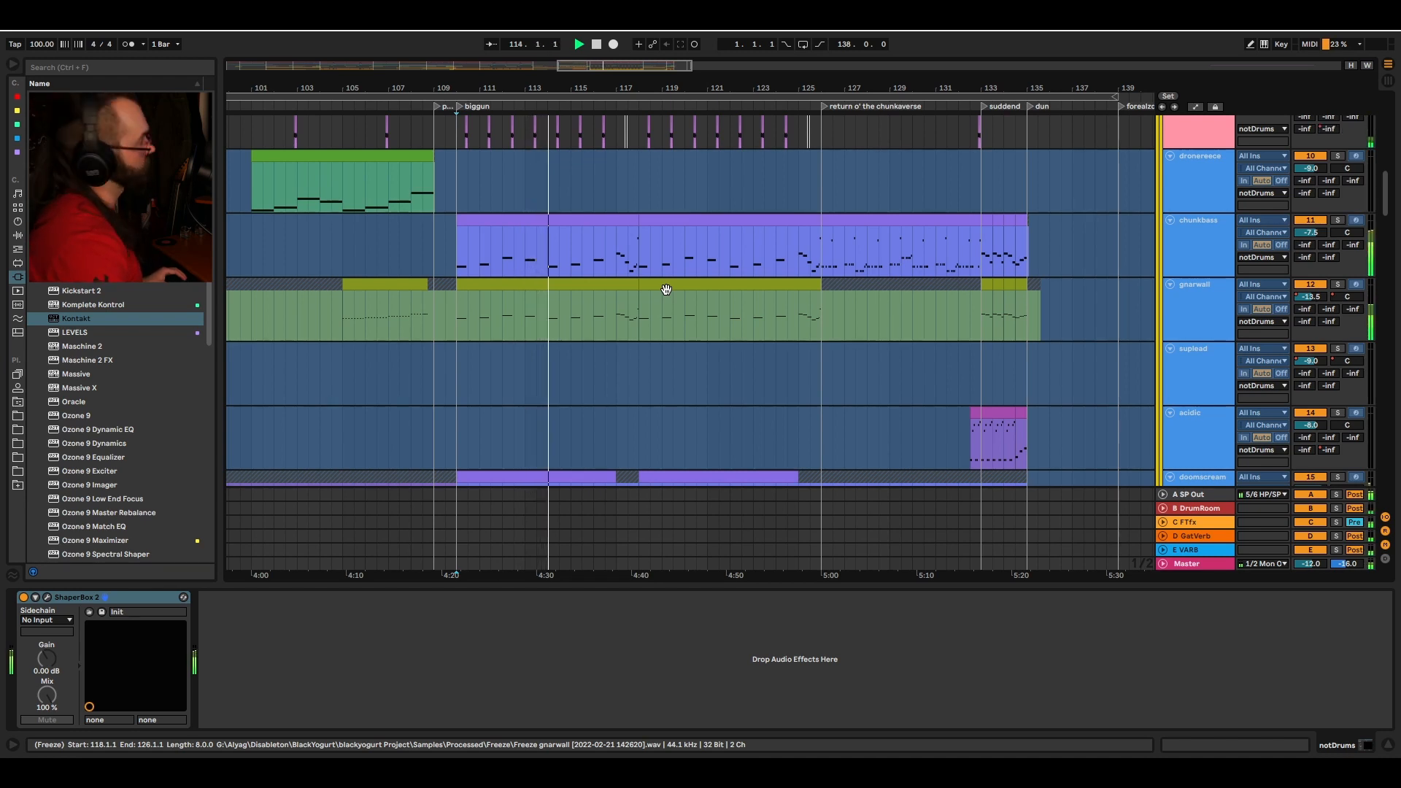
pyautogui.scroll(3, 672, 296)
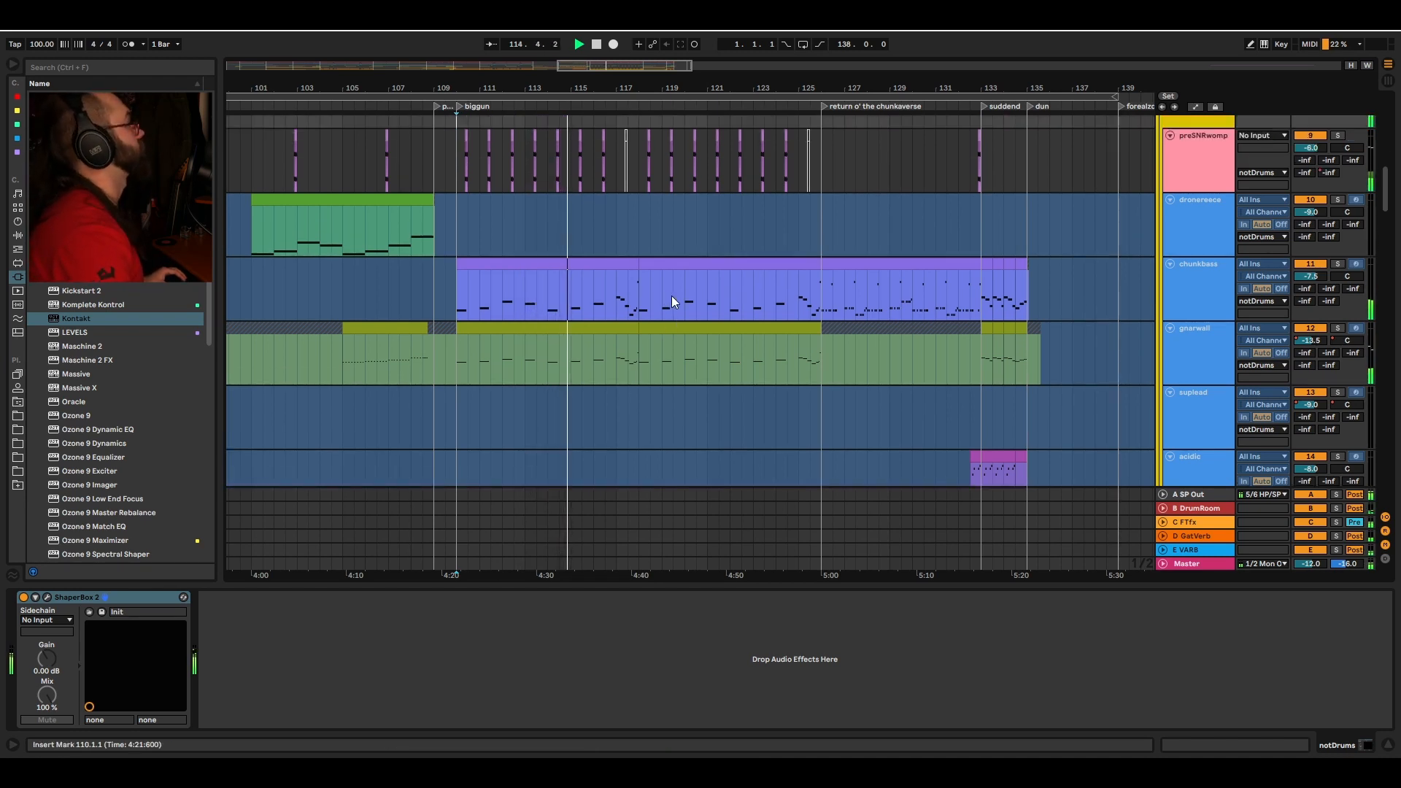
pyautogui.moveTo(1385, 172); pyautogui.dragTo(1389, 442)
pyautogui.click(1337, 137)
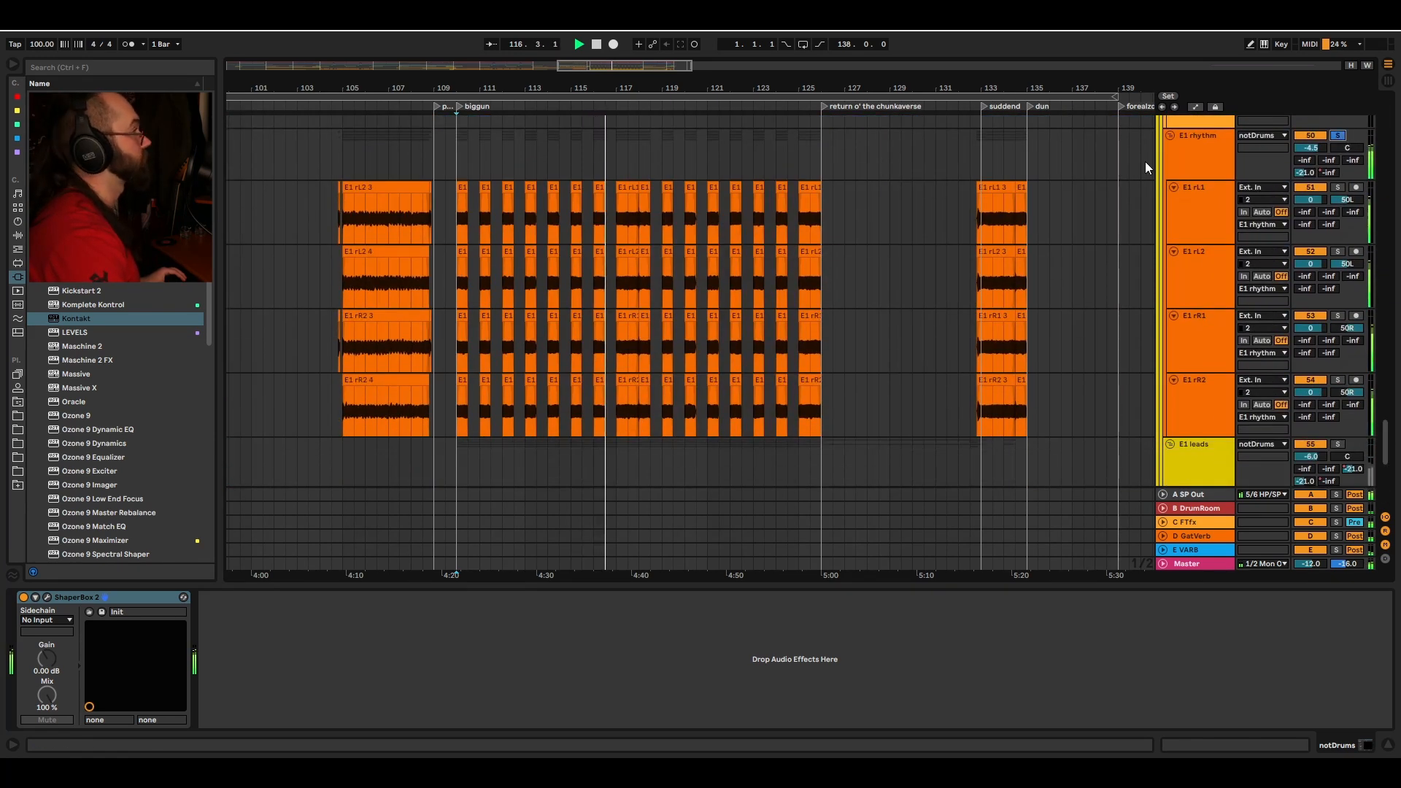
# Step: Examine the E1 rhythm and E1 lead recording tracks, then return to the notDrums tracks
pyautogui.scroll(-4, 978, 164)
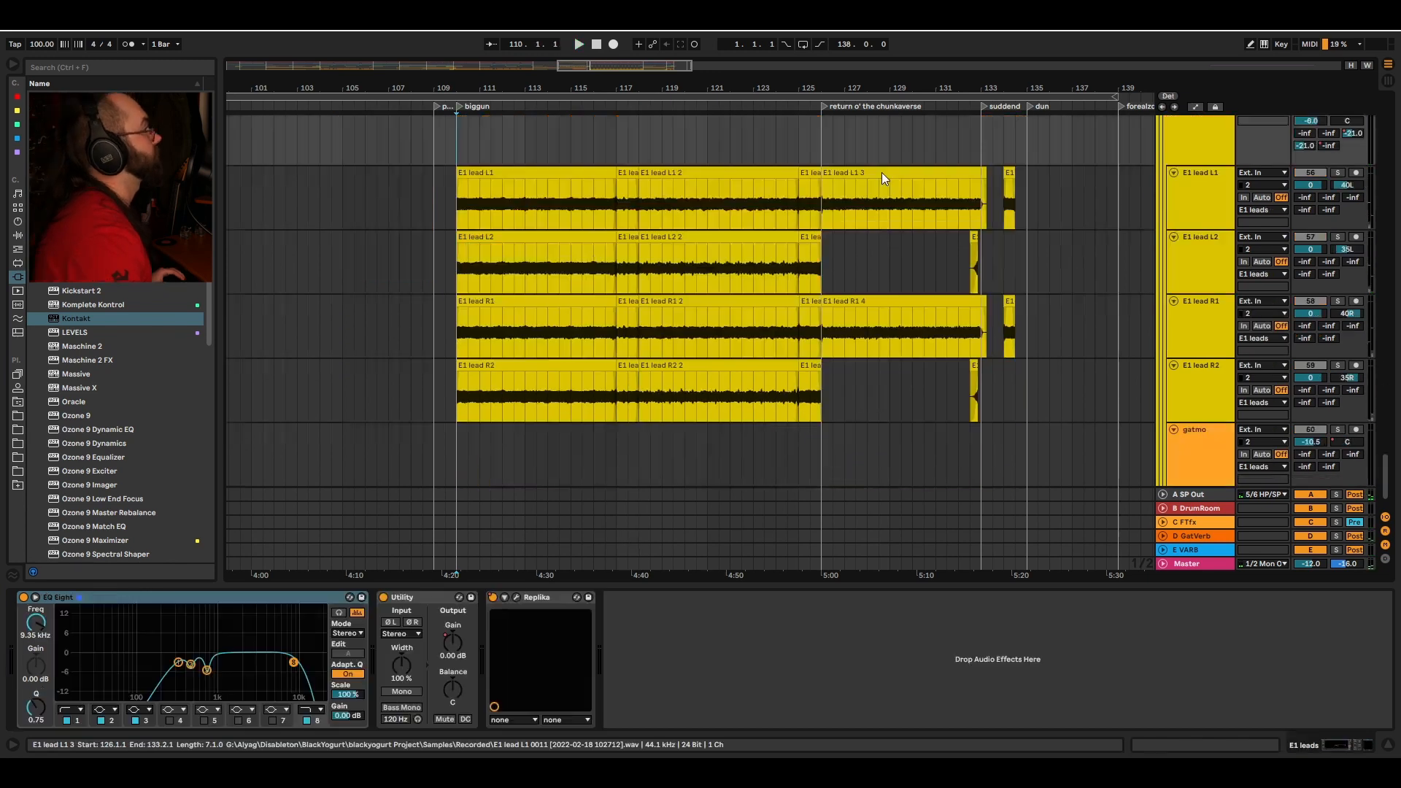
pyautogui.scroll(-1, 881, 172)
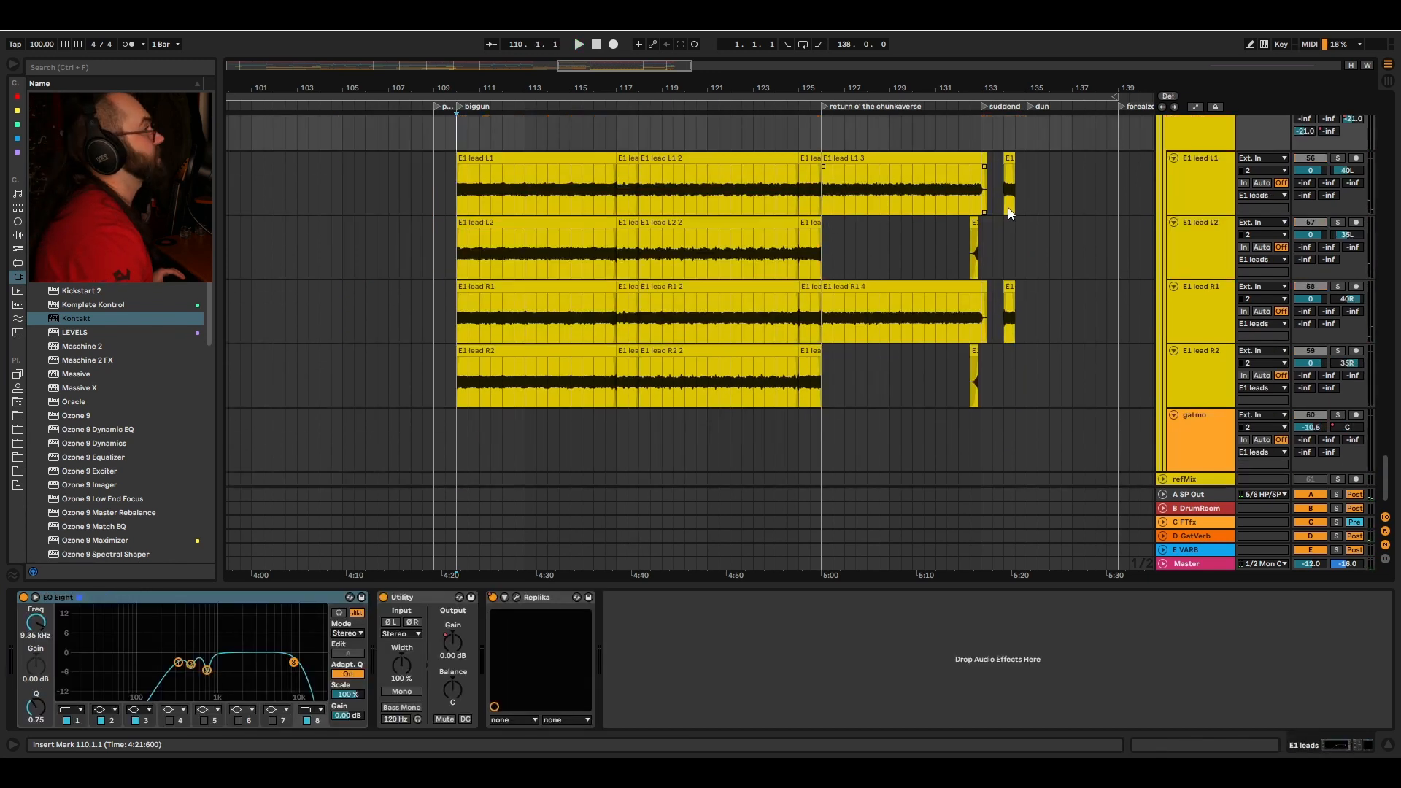
pyautogui.moveTo(1386, 470); pyautogui.dragTo(1394, 169)
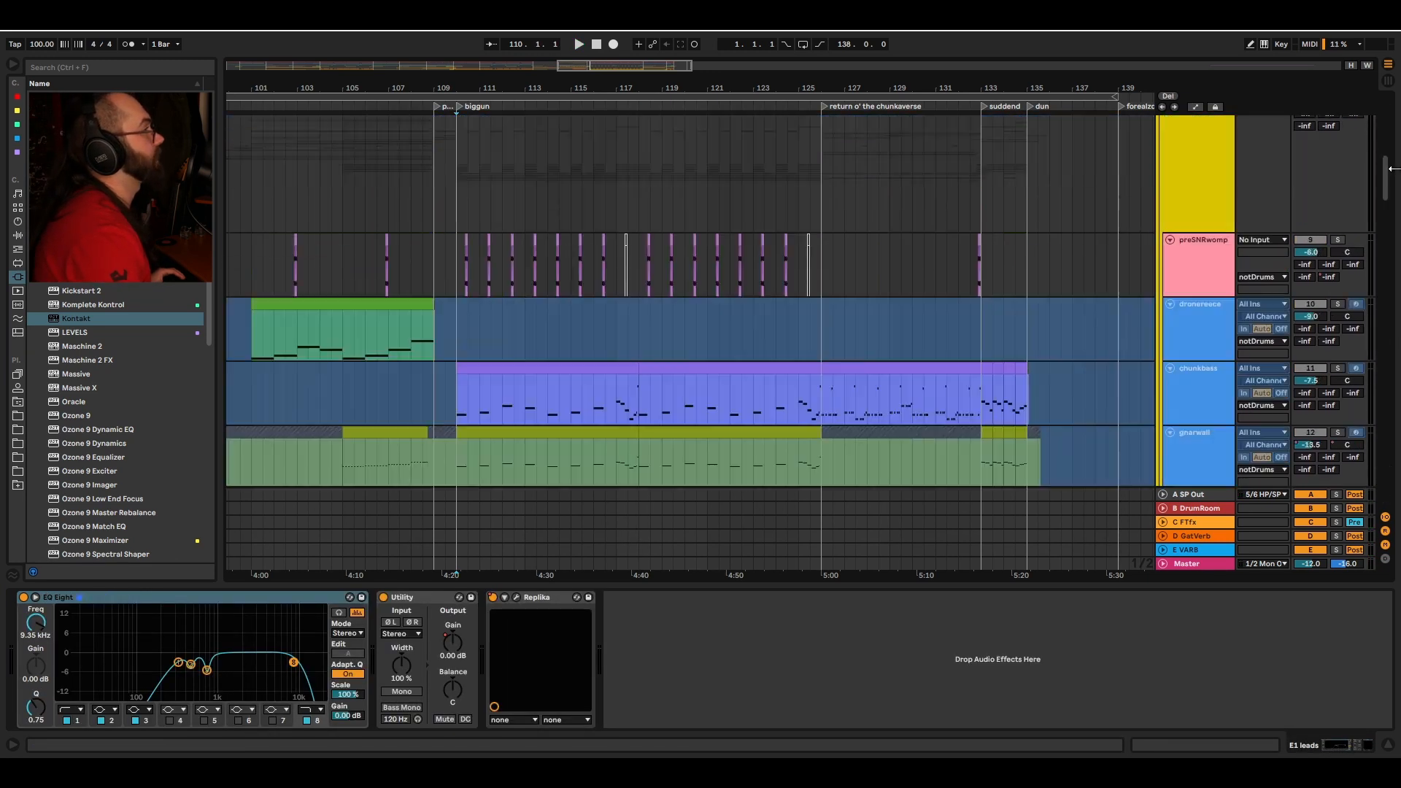
# Step: Select the notDrums group track to show its ShaperBox 2 device
pyautogui.click(1176, 194)
pyautogui.click(24, 600)
# Step: Scroll down to the E1 leads recording tracks and select the E1 leads bus
pyautogui.moveTo(1395, 177); pyautogui.dragTo(1399, 479)
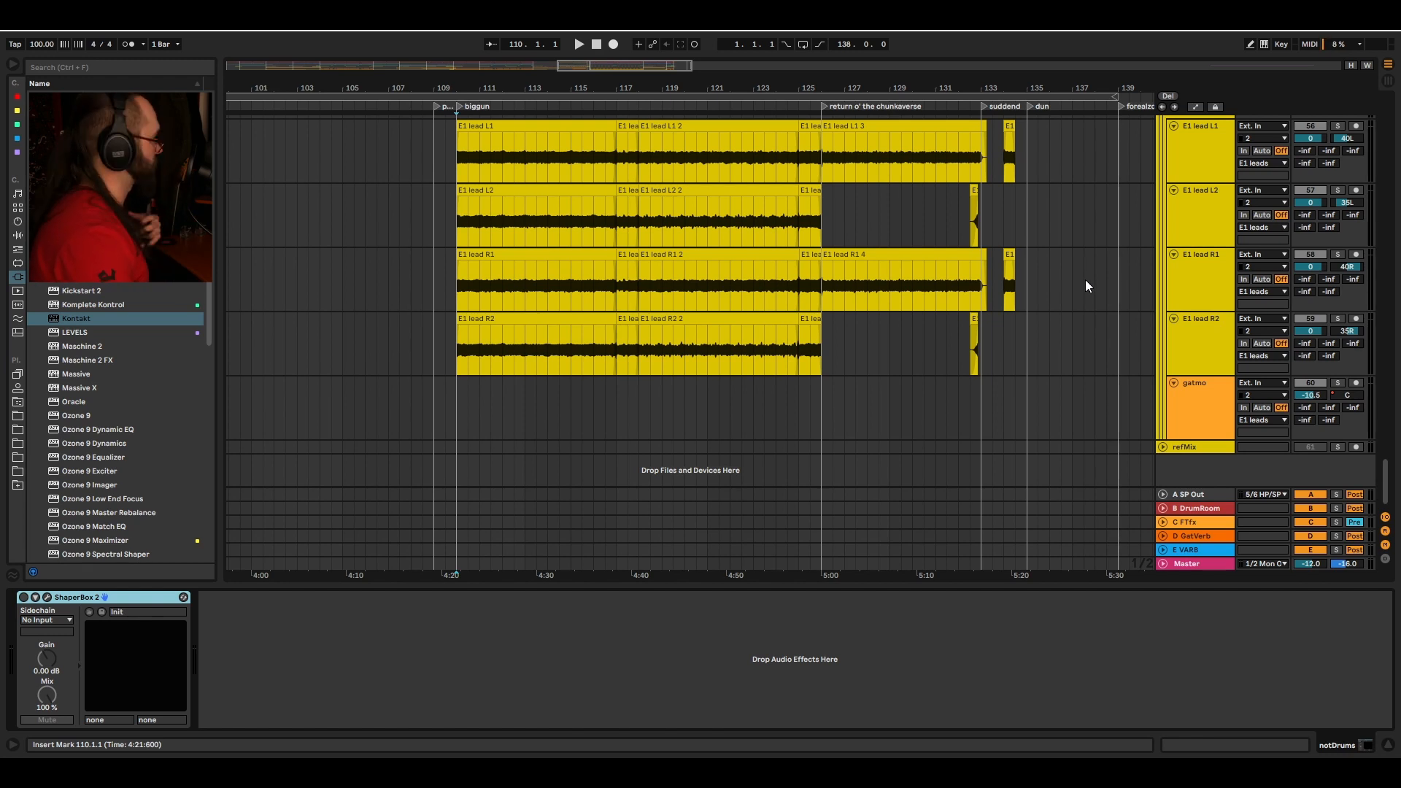
pyautogui.scroll(1, 606, 237)
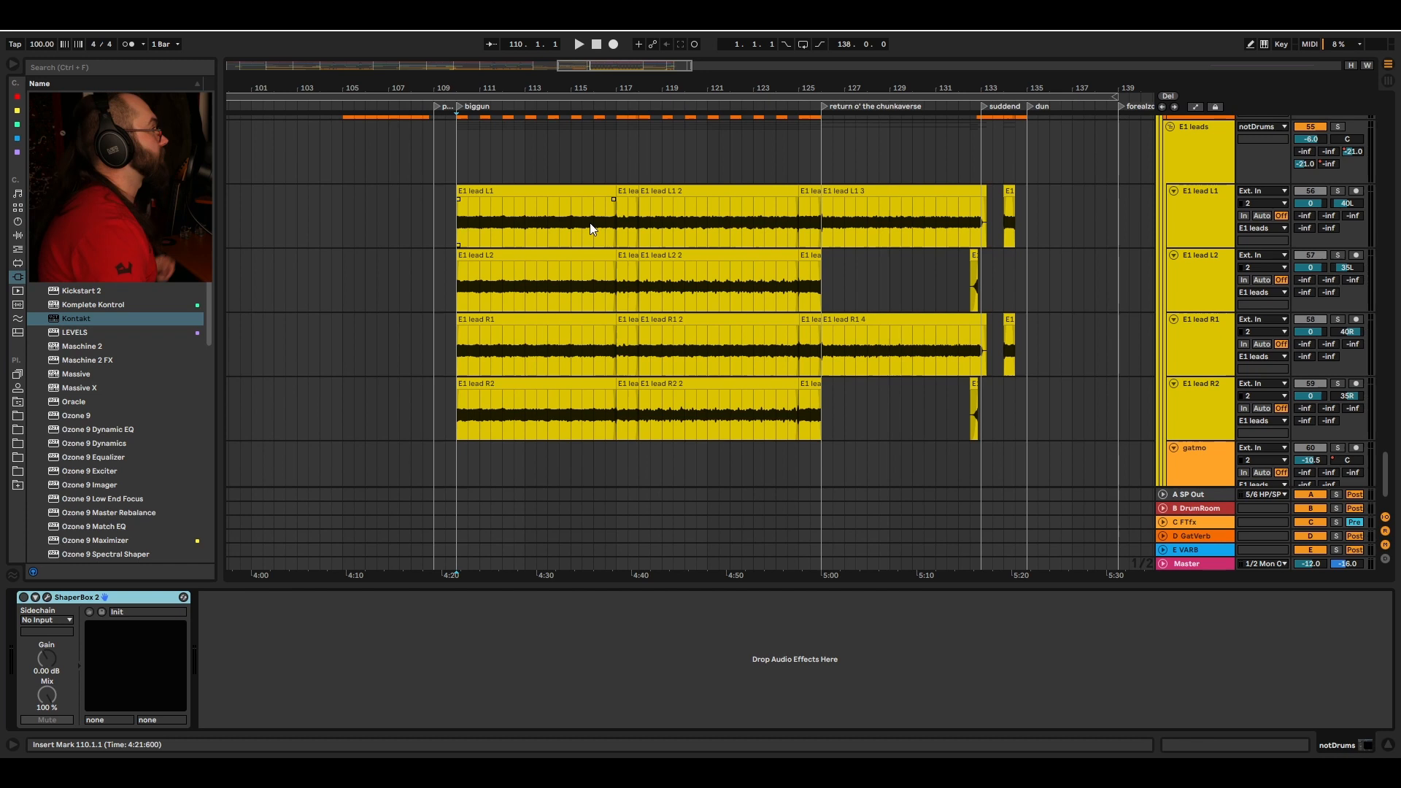
pyautogui.scroll(2, 547, 159)
pyautogui.click(620, 283)
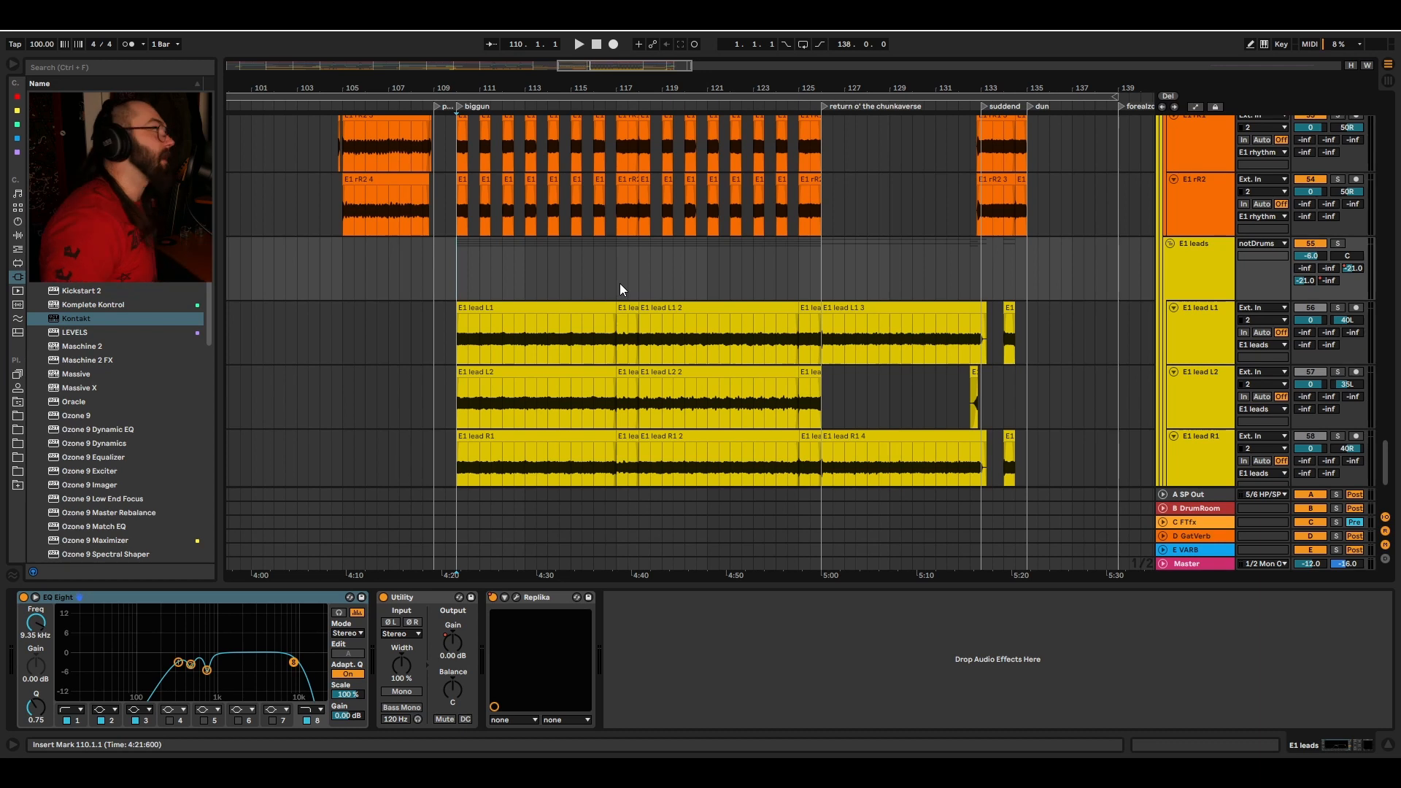
# Step: Scroll back up and select the notDrums group track again
pyautogui.scroll(15, 559, 117)
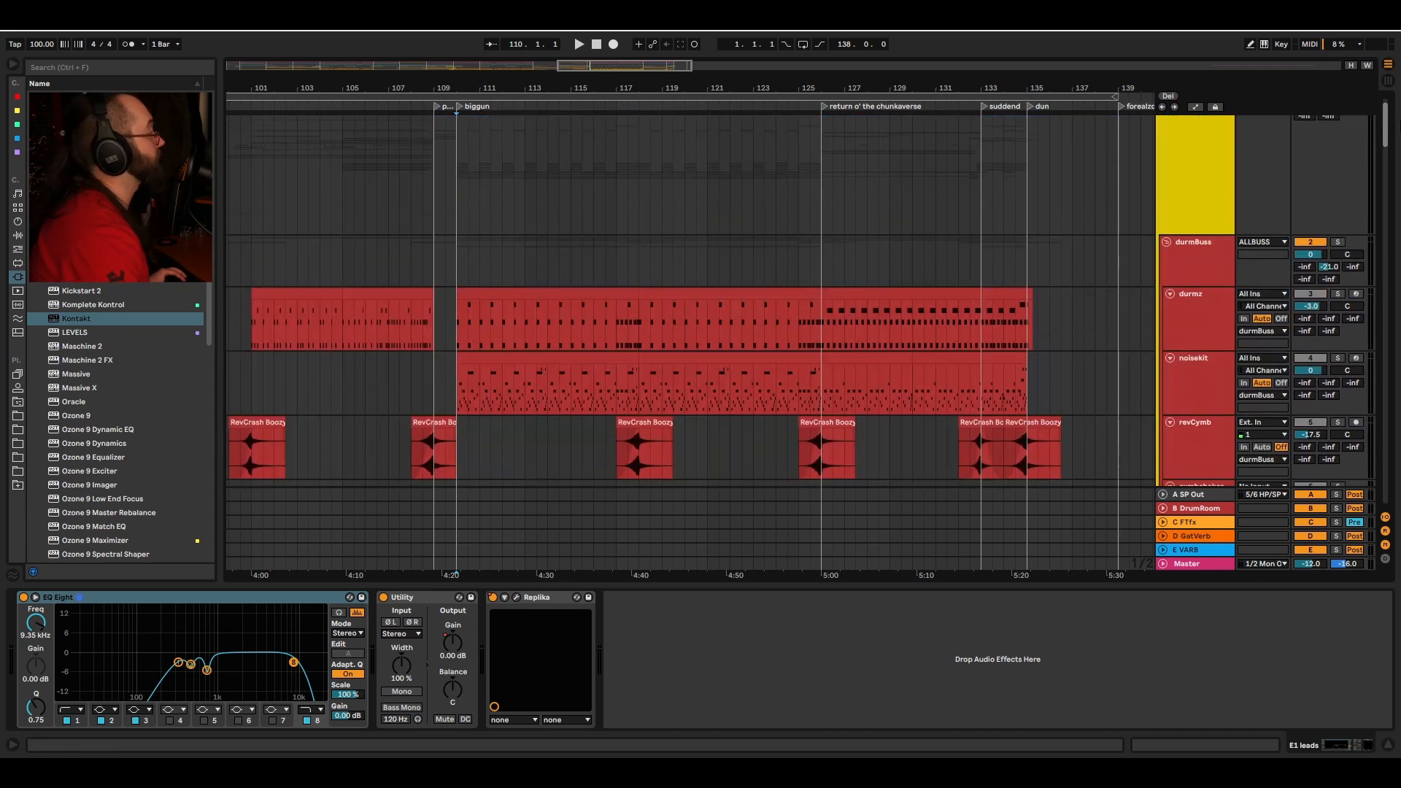
pyautogui.scroll(-8, 510, 161)
pyautogui.click(457, 195)
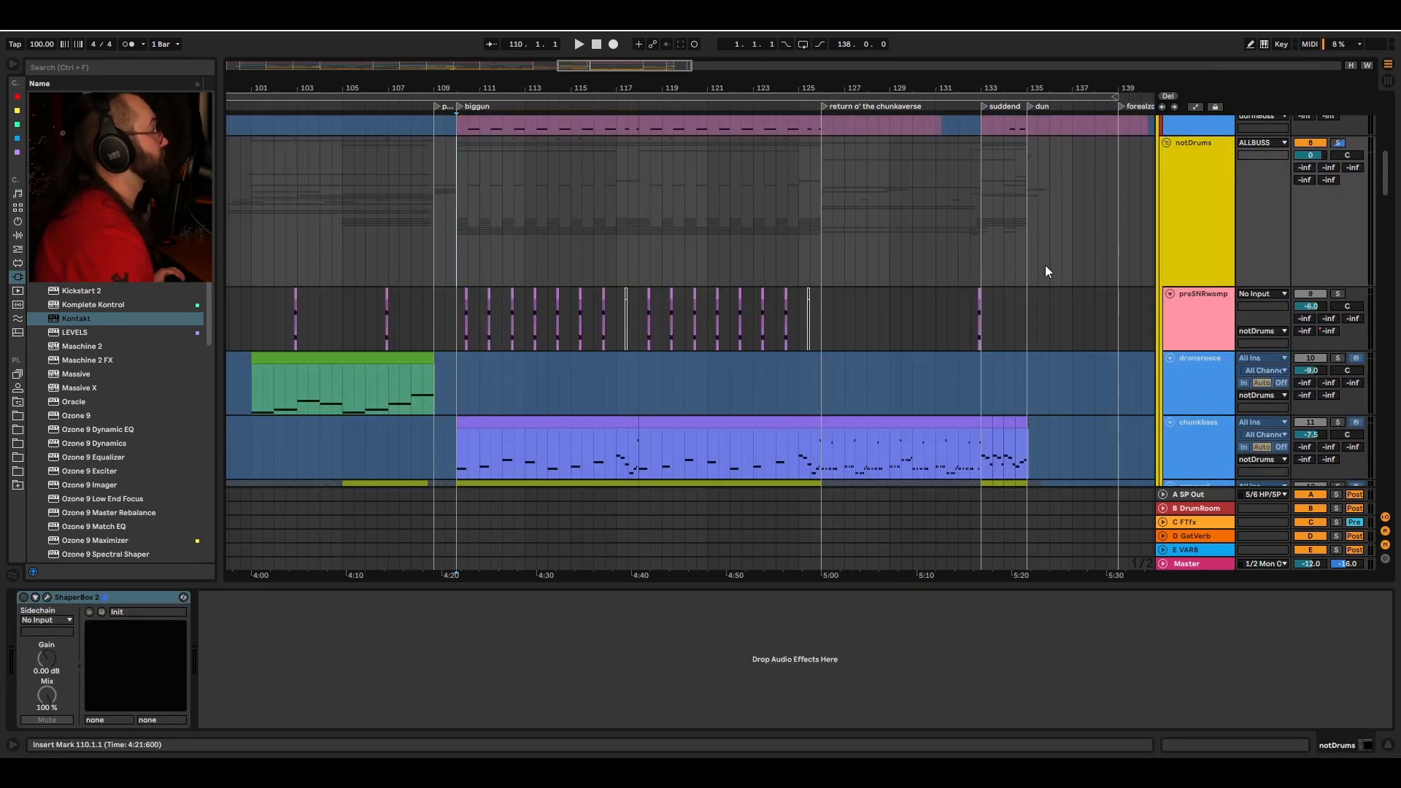
# Step: Set the insert marker at bar 110 on the notDrums track, play from there and stop
pyautogui.scroll(-2, 876, 249)
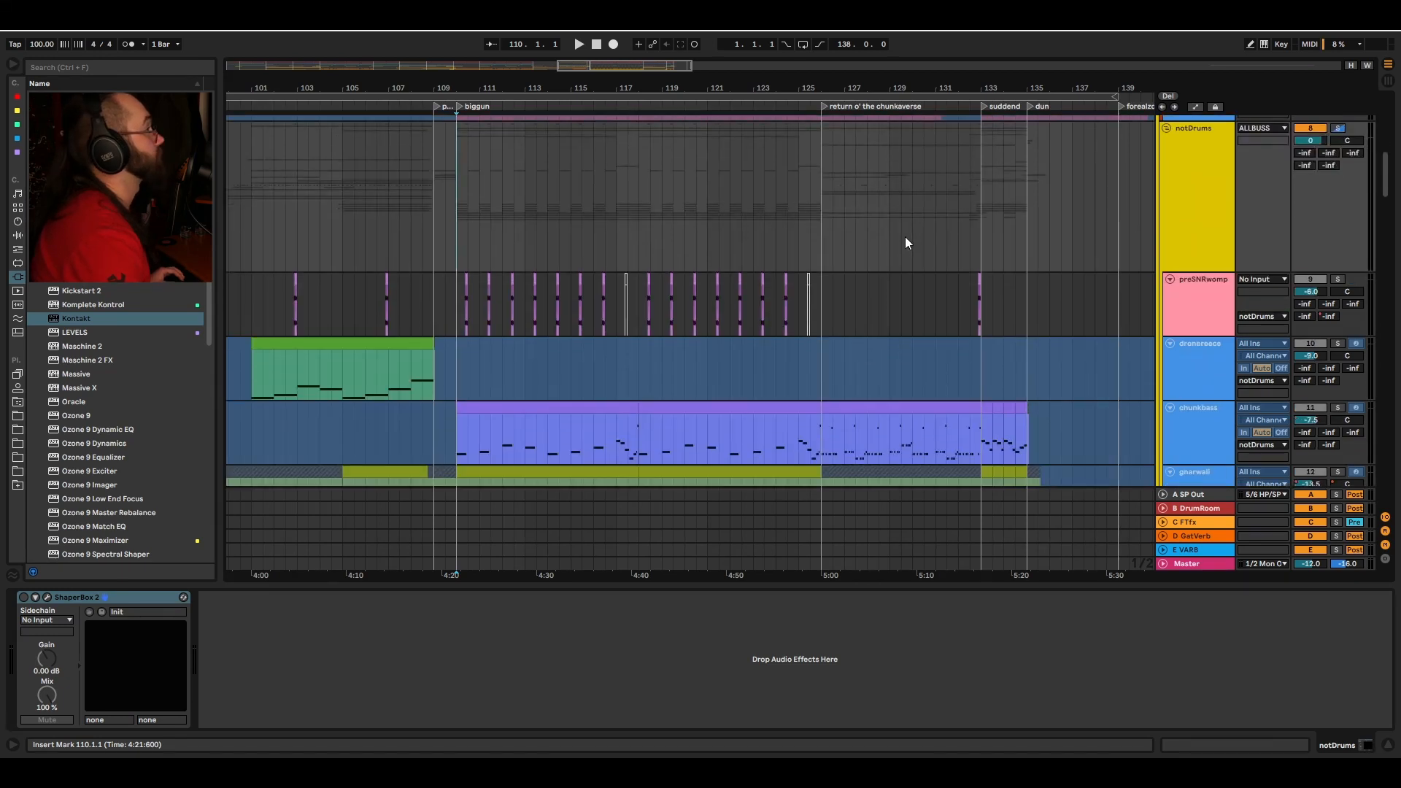
pyautogui.click(416, 251)
pyautogui.press('space')
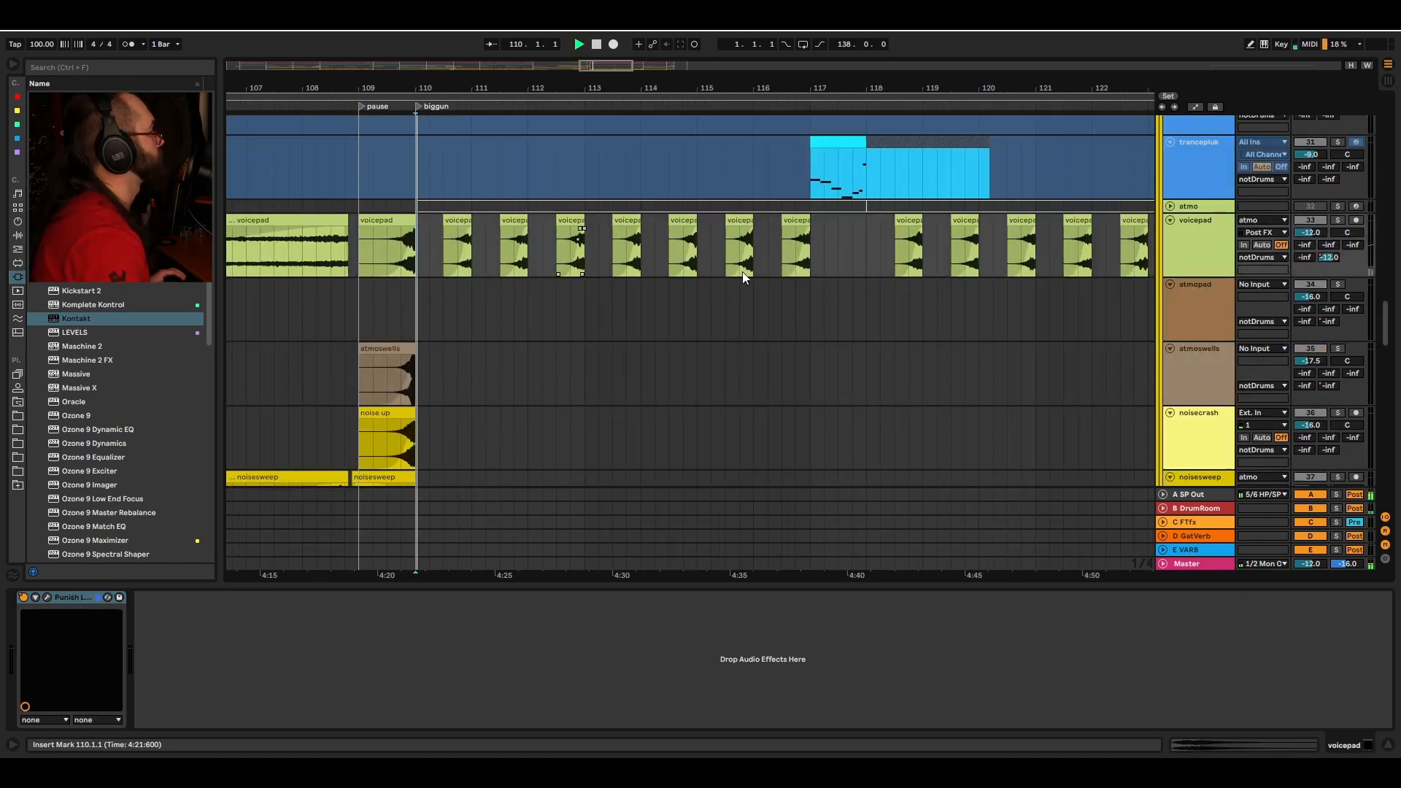
pyautogui.scroll(-4, 904, 222)
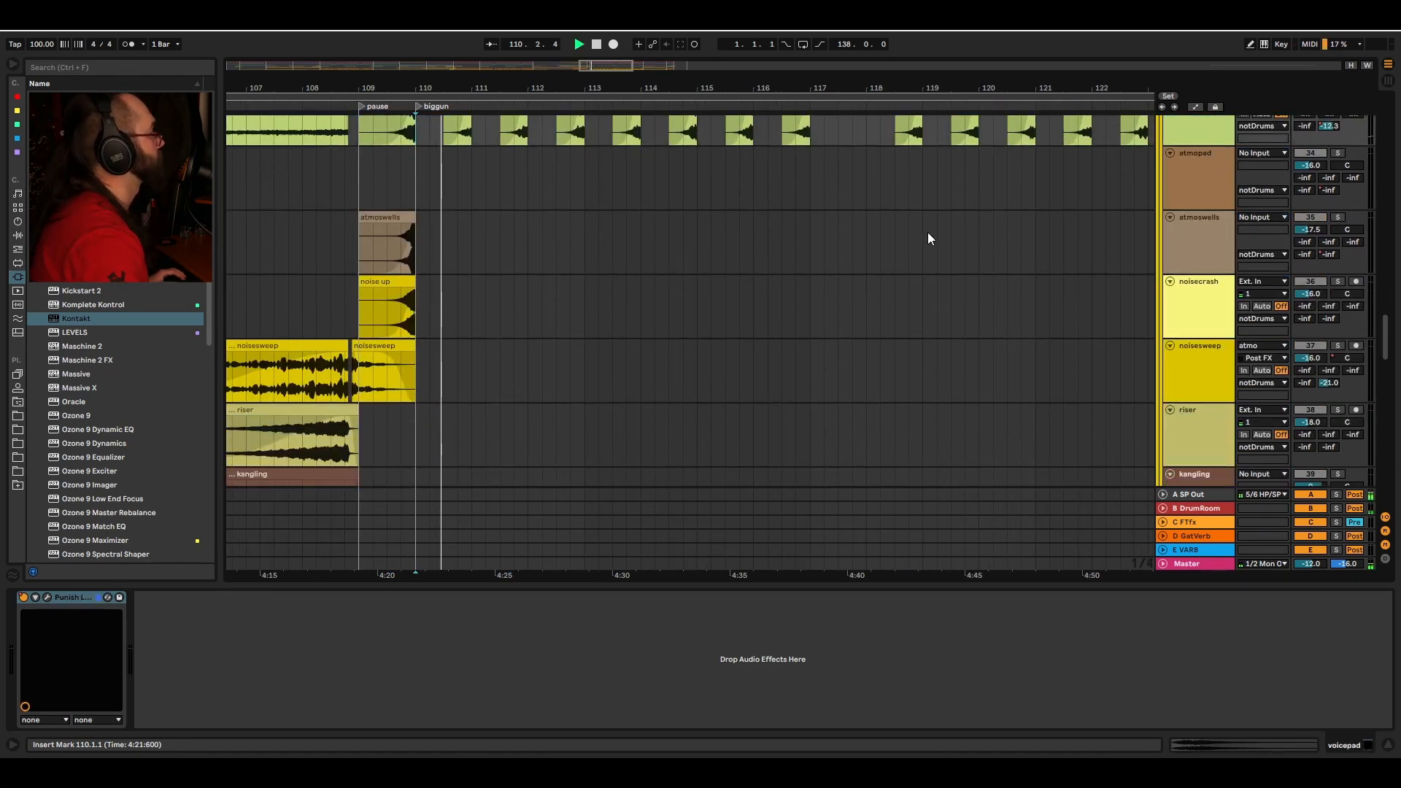
pyautogui.press('space')
# Step: Select a short time range from bar 110 on the atmo track and play it while scrolling down
pyautogui.moveTo(419, 178); pyautogui.dragTo(463, 188)
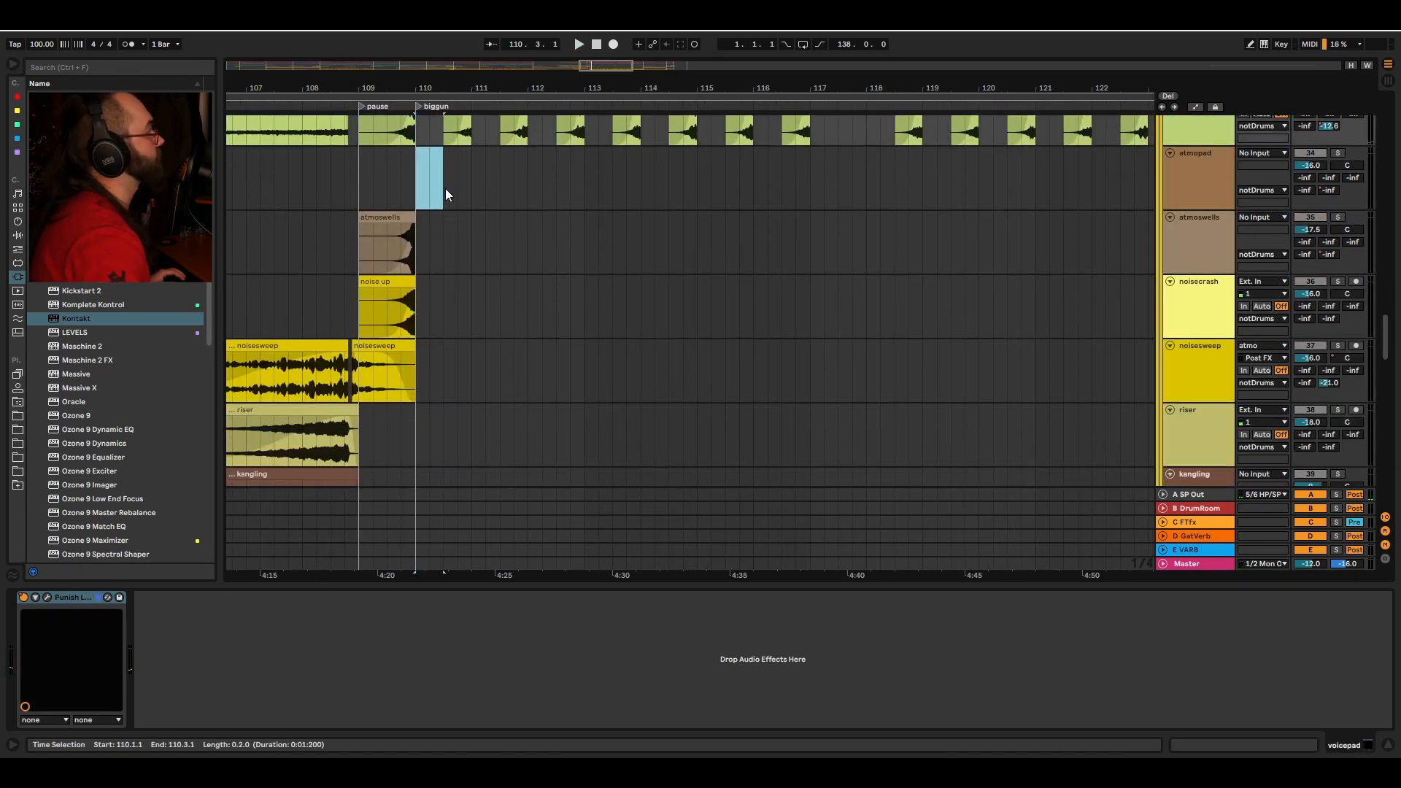
pyautogui.scroll(-5, 563, 173)
pyautogui.scroll(-8, 563, 173)
pyautogui.scroll(4, 503, 301)
pyautogui.scroll(-3, 506, 277)
pyautogui.press('space')
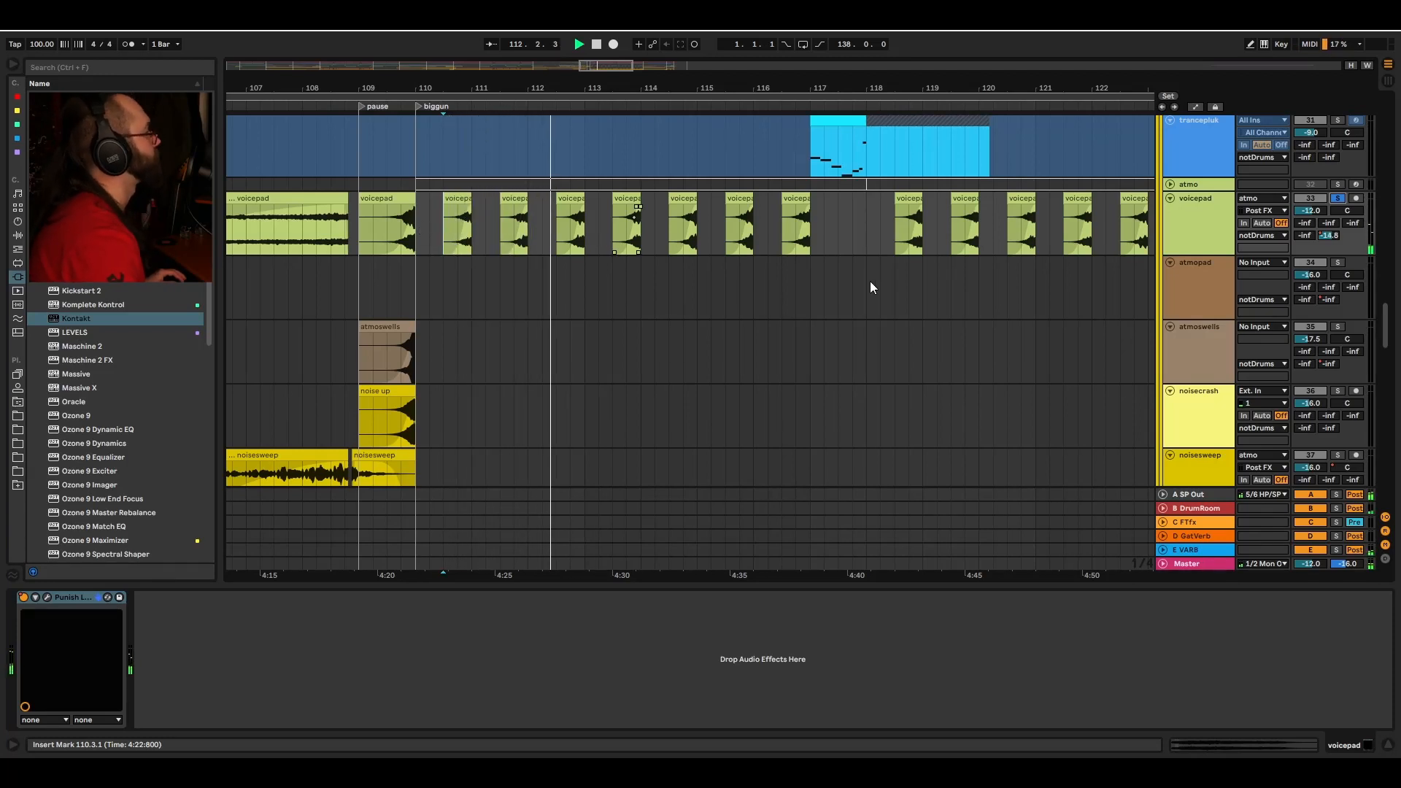
pyautogui.moveTo(1385, 323); pyautogui.dragTo(1382, 431)
pyautogui.press('space')
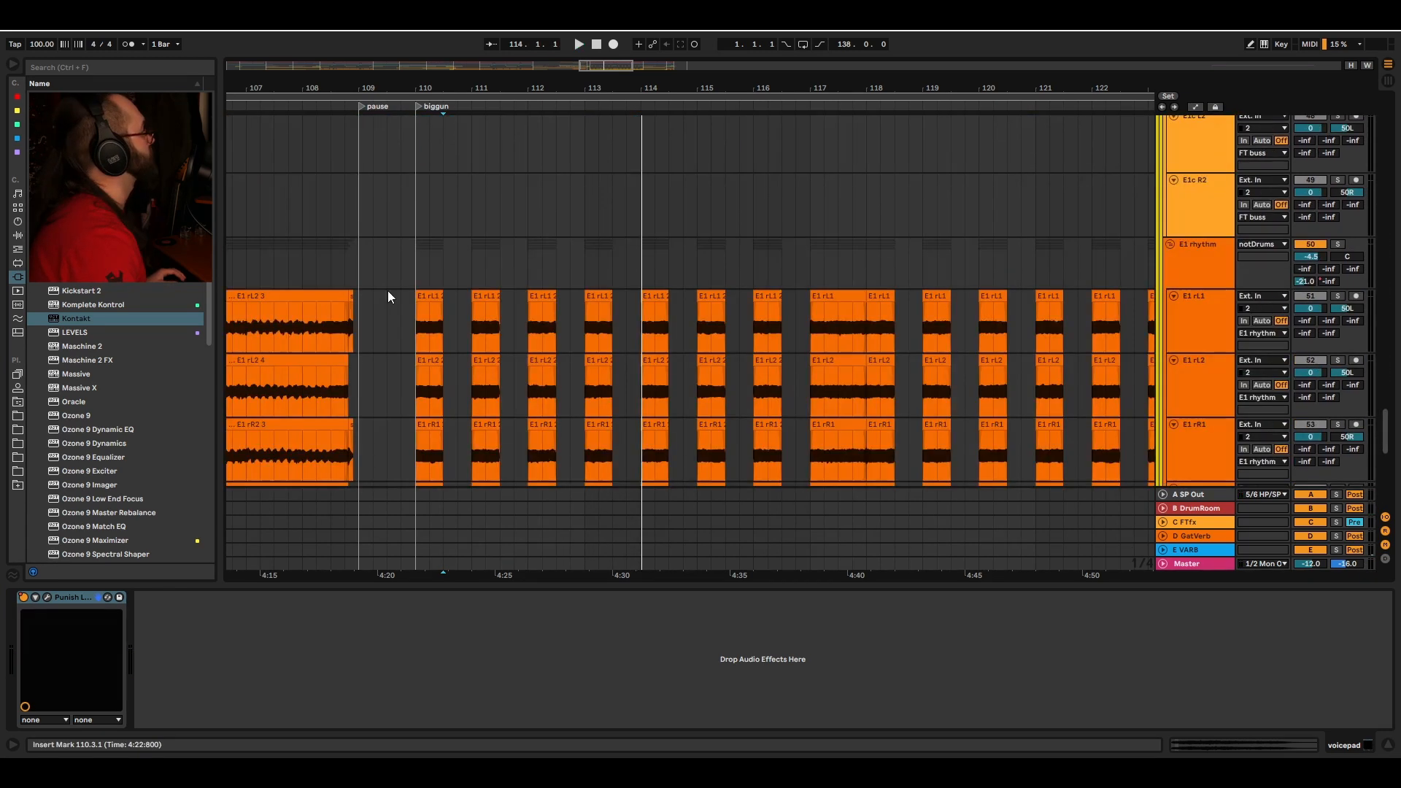
# Step: Select the E1 rhythm bus to show its devices and play from bar 110 at closer zoom
pyautogui.click(417, 265)
pyautogui.scroll(-1, 508, 249)
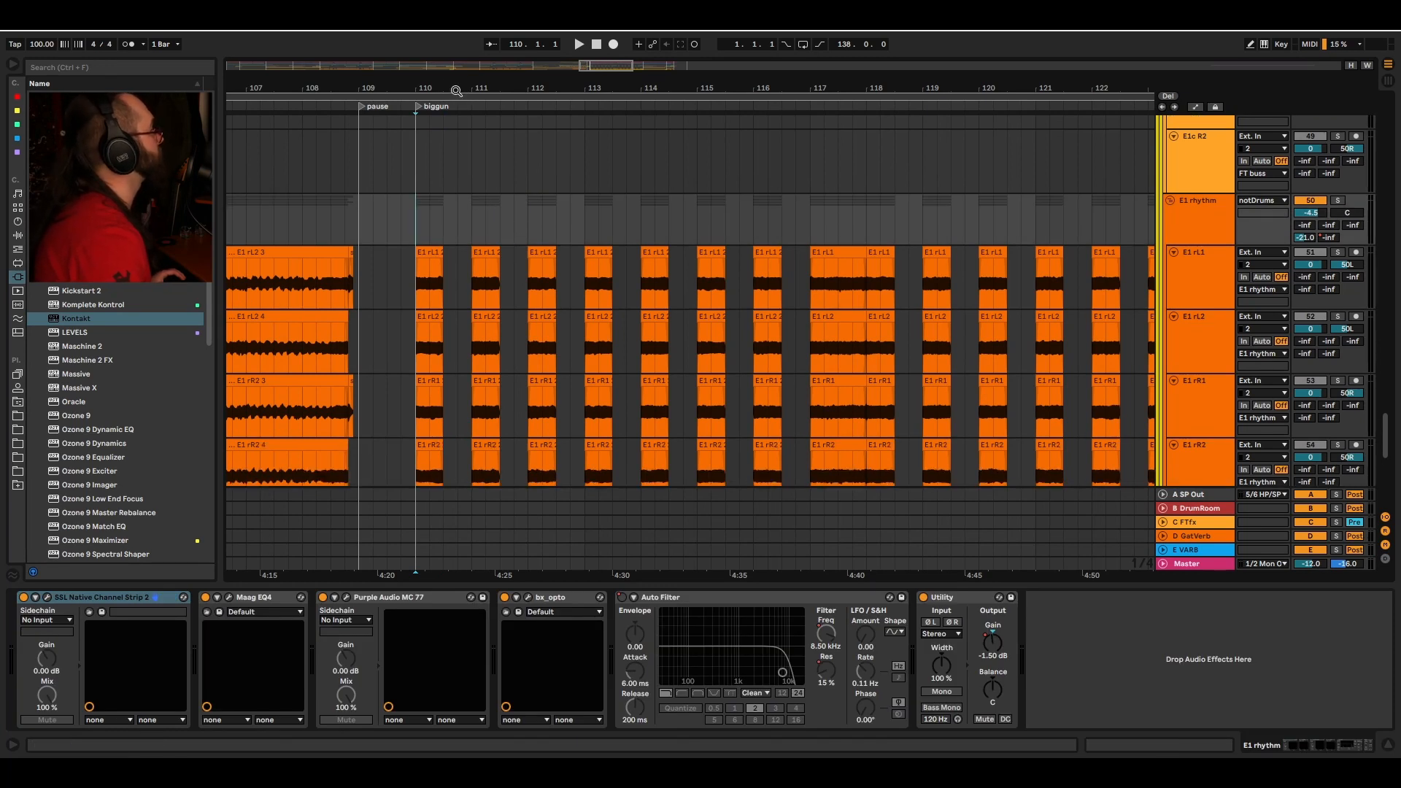
pyautogui.moveTo(460, 93); pyautogui.dragTo(460, 131)
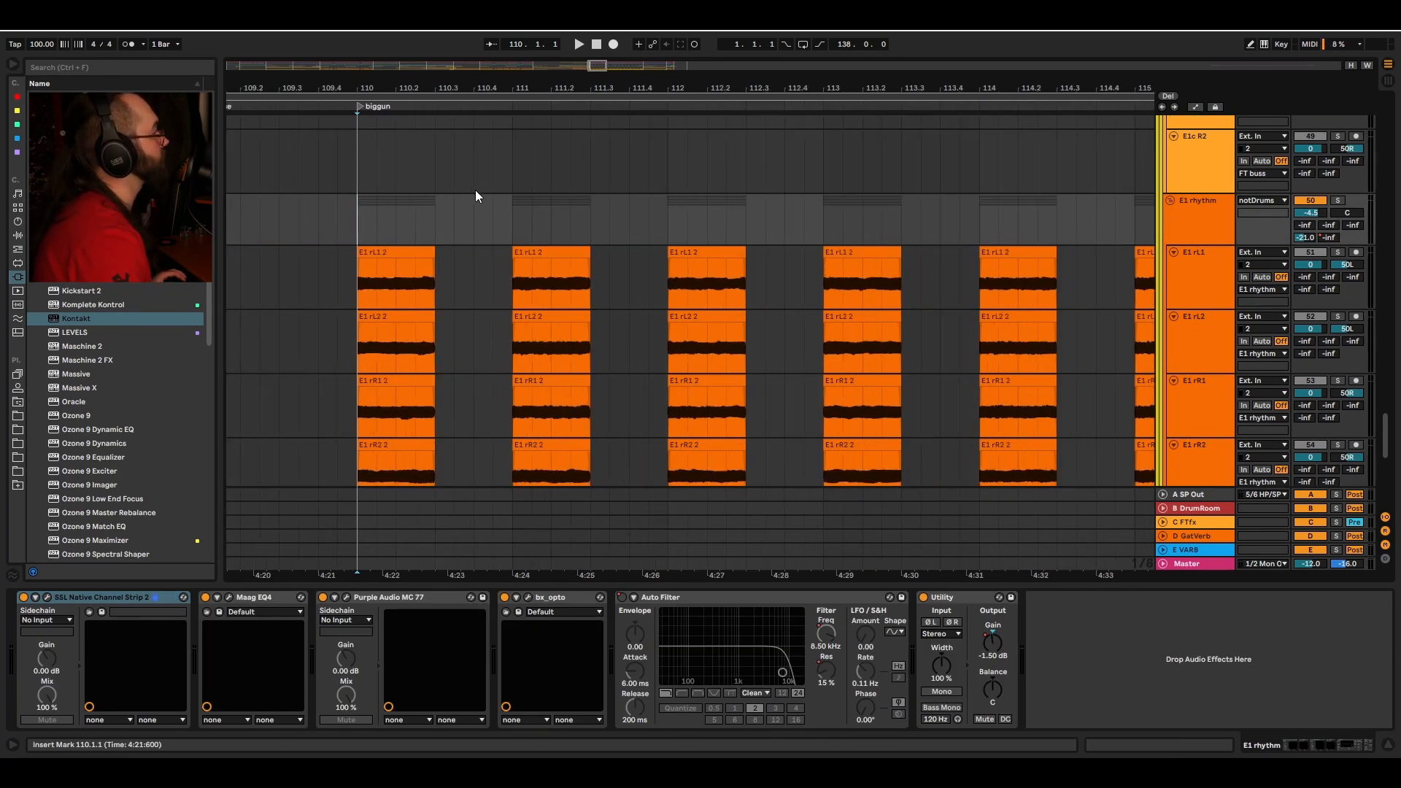
pyautogui.press('space')
pyautogui.moveTo(675, 87); pyautogui.dragTo(675, 51)
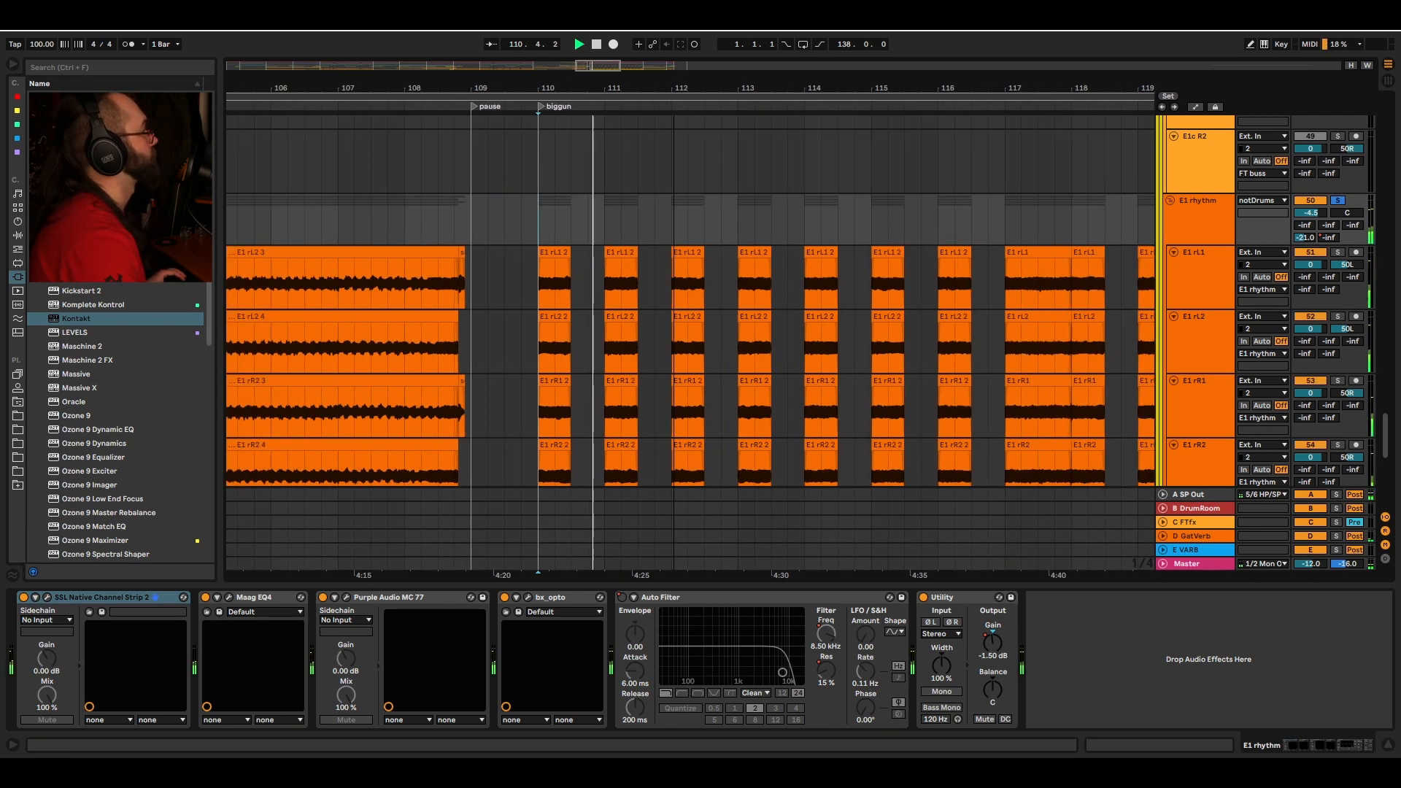
pyautogui.hscroll(4, 688, 182)
pyautogui.moveTo(551, 89); pyautogui.dragTo(551, 58)
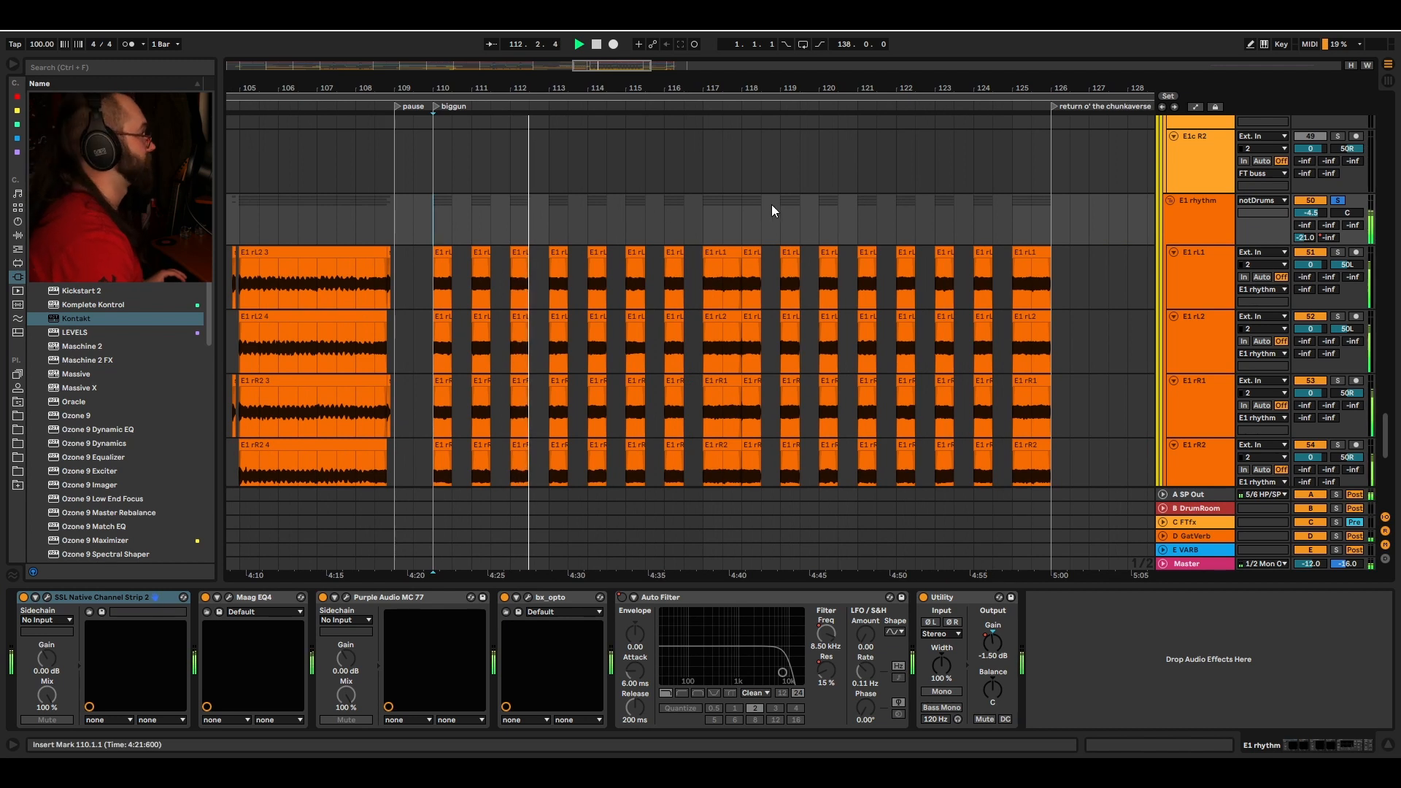
# Step: Set the insert marker at bar 118 on the E1 rhythm bus and play from there
pyautogui.click(741, 218)
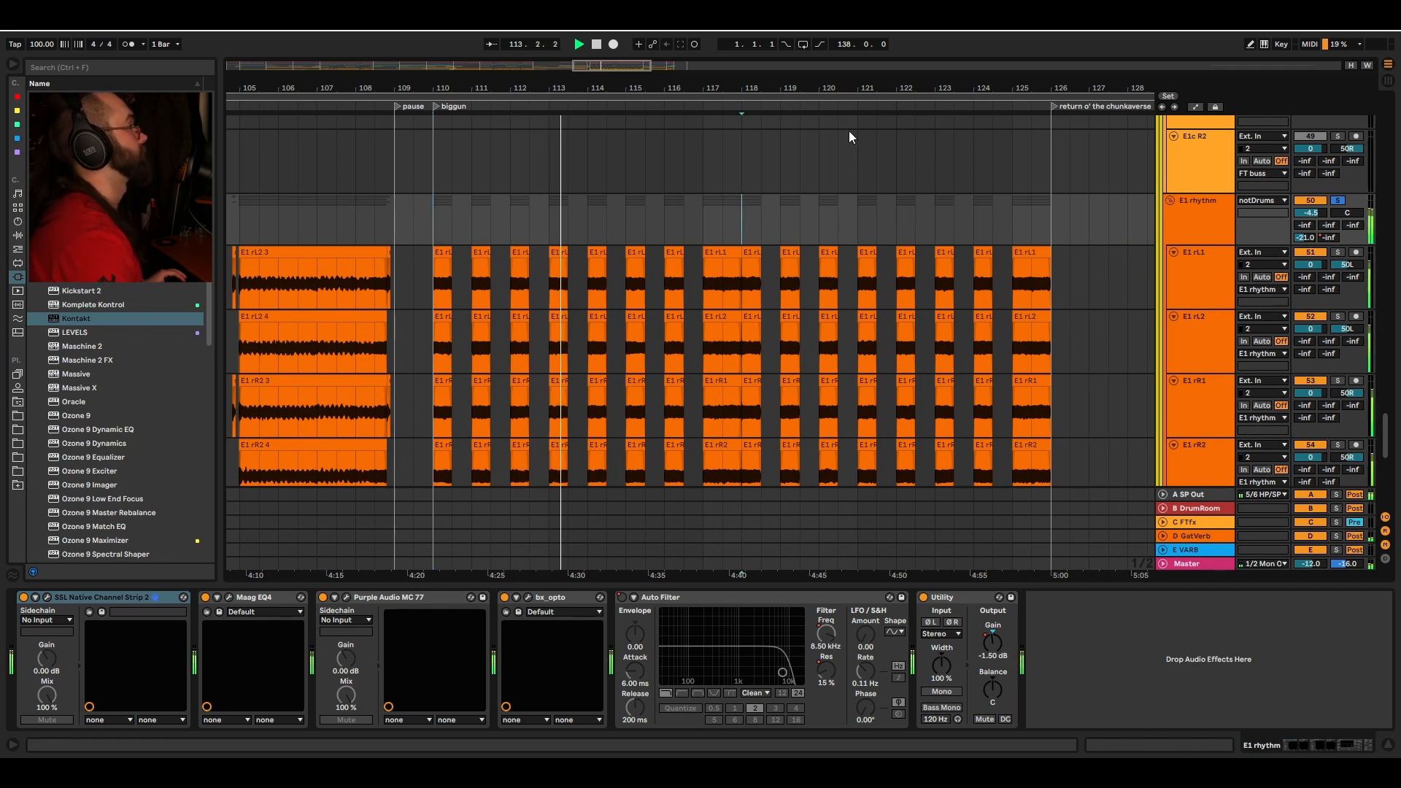
pyautogui.press('space')
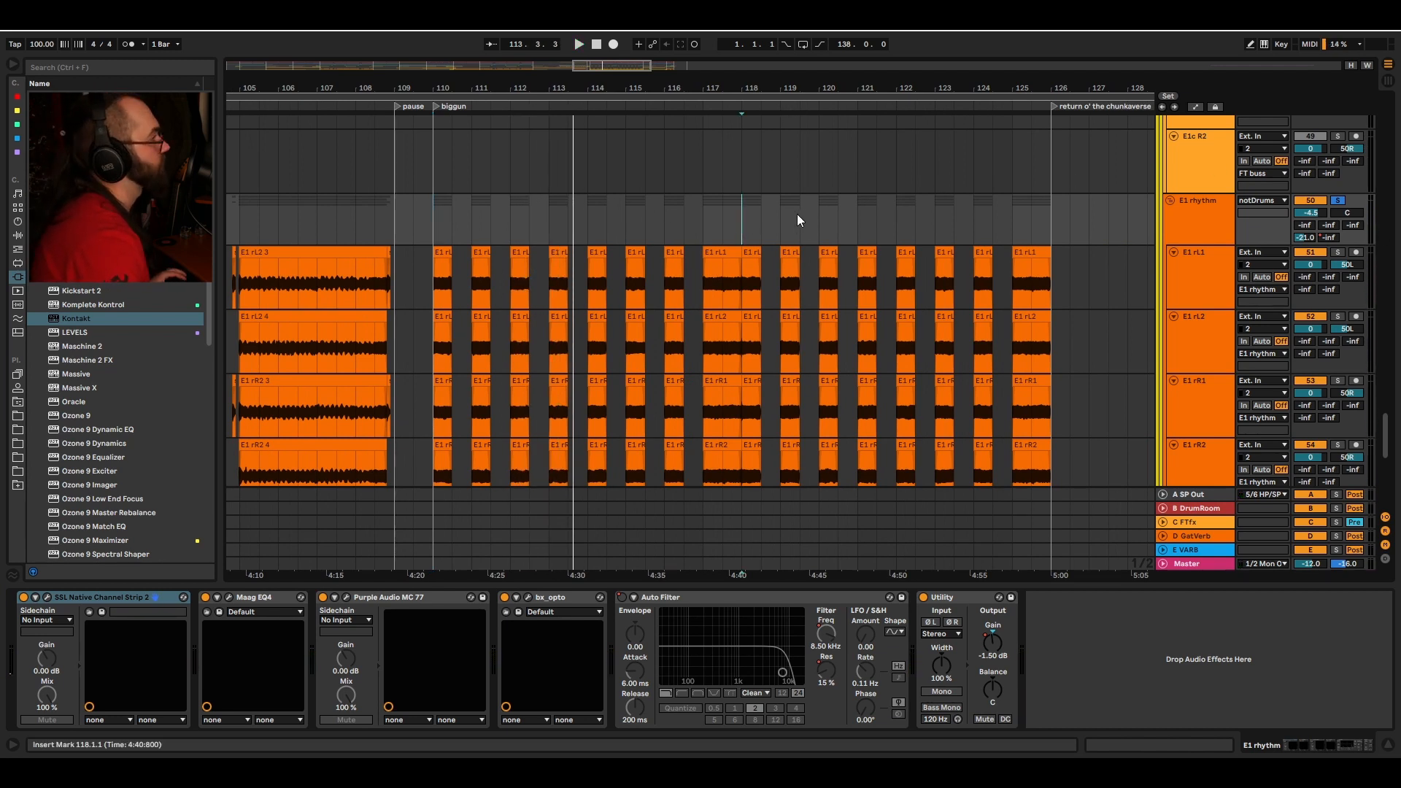
pyautogui.press('space')
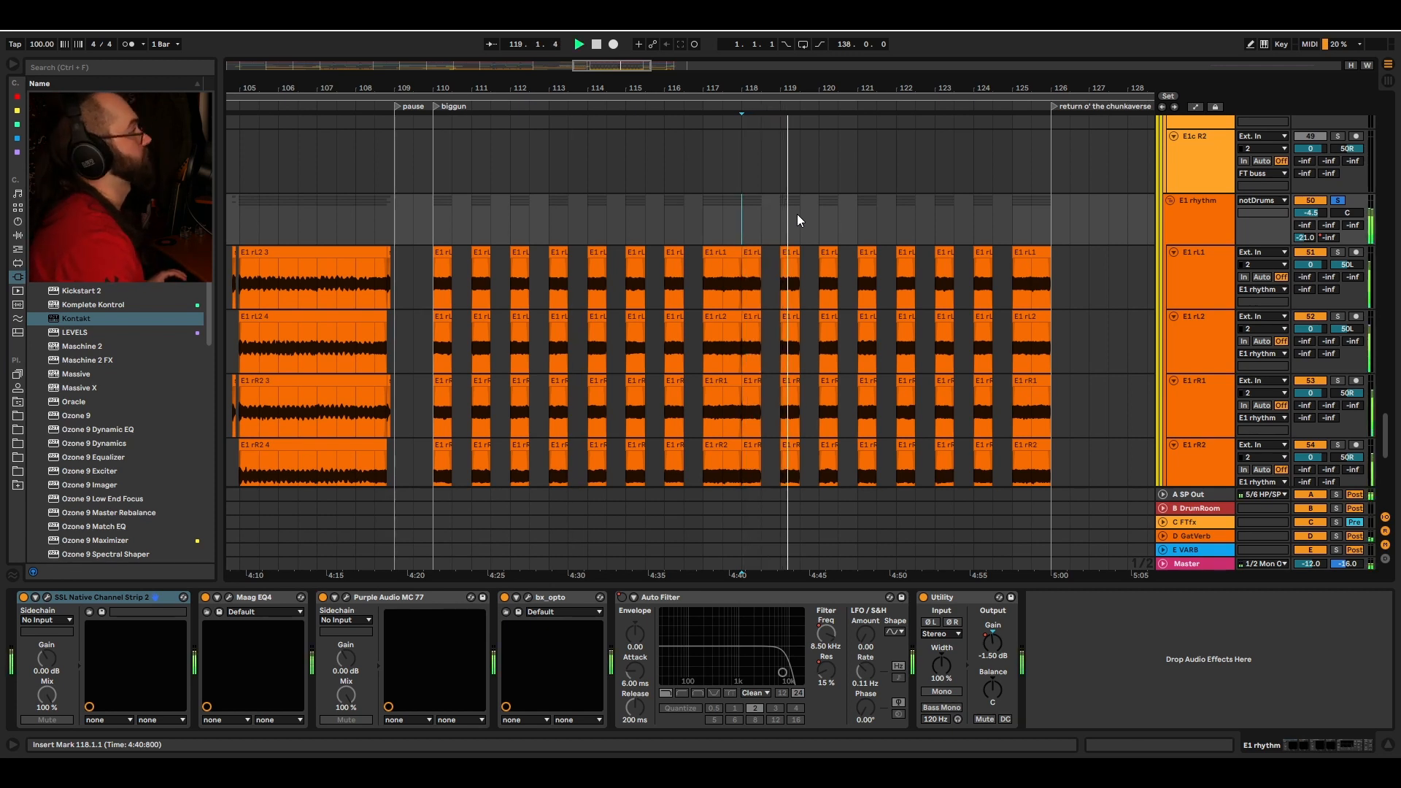
pyautogui.press('space')
# Step: Select the E1 leads bus at bar 110, solo it and start playback
pyautogui.scroll(-3, 797, 219)
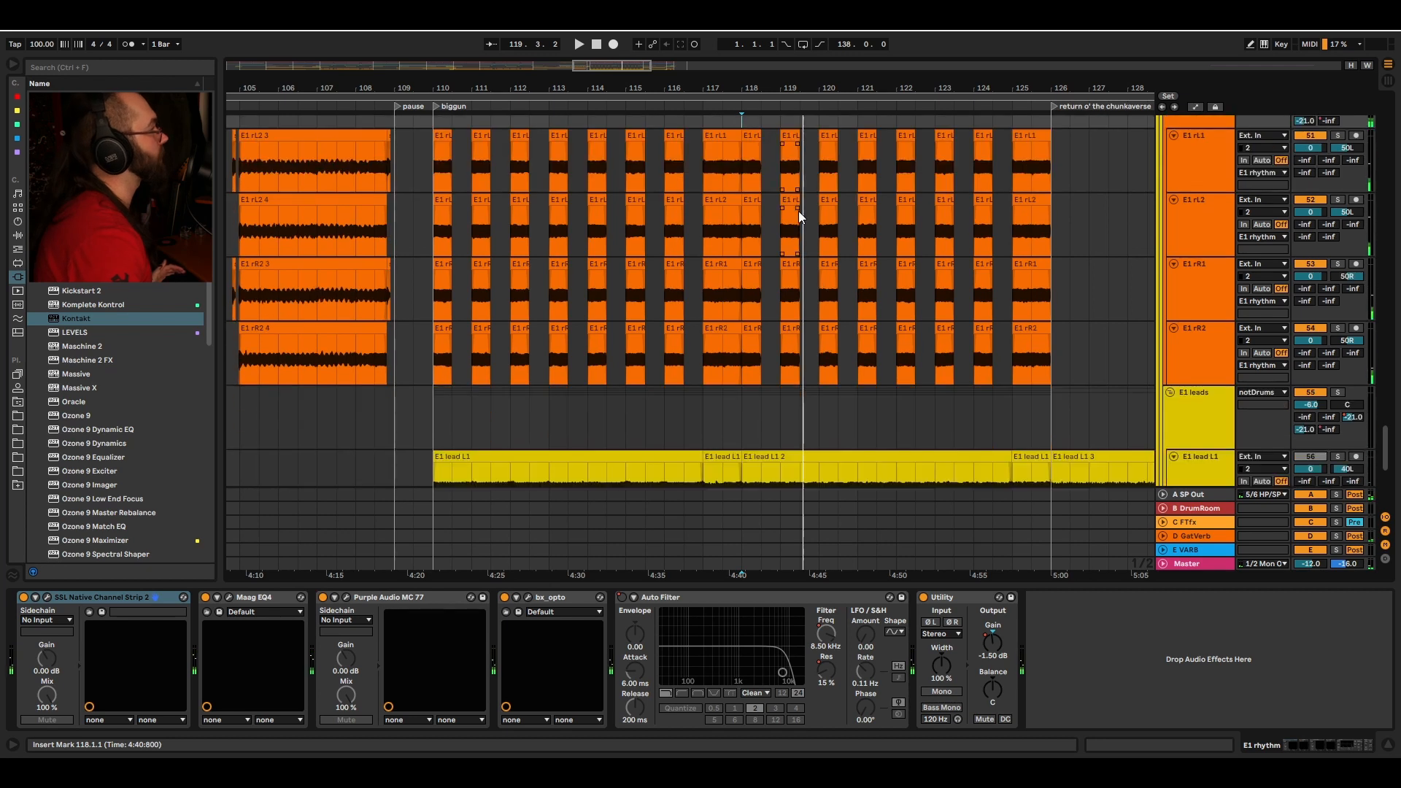
pyautogui.scroll(-3, 764, 280)
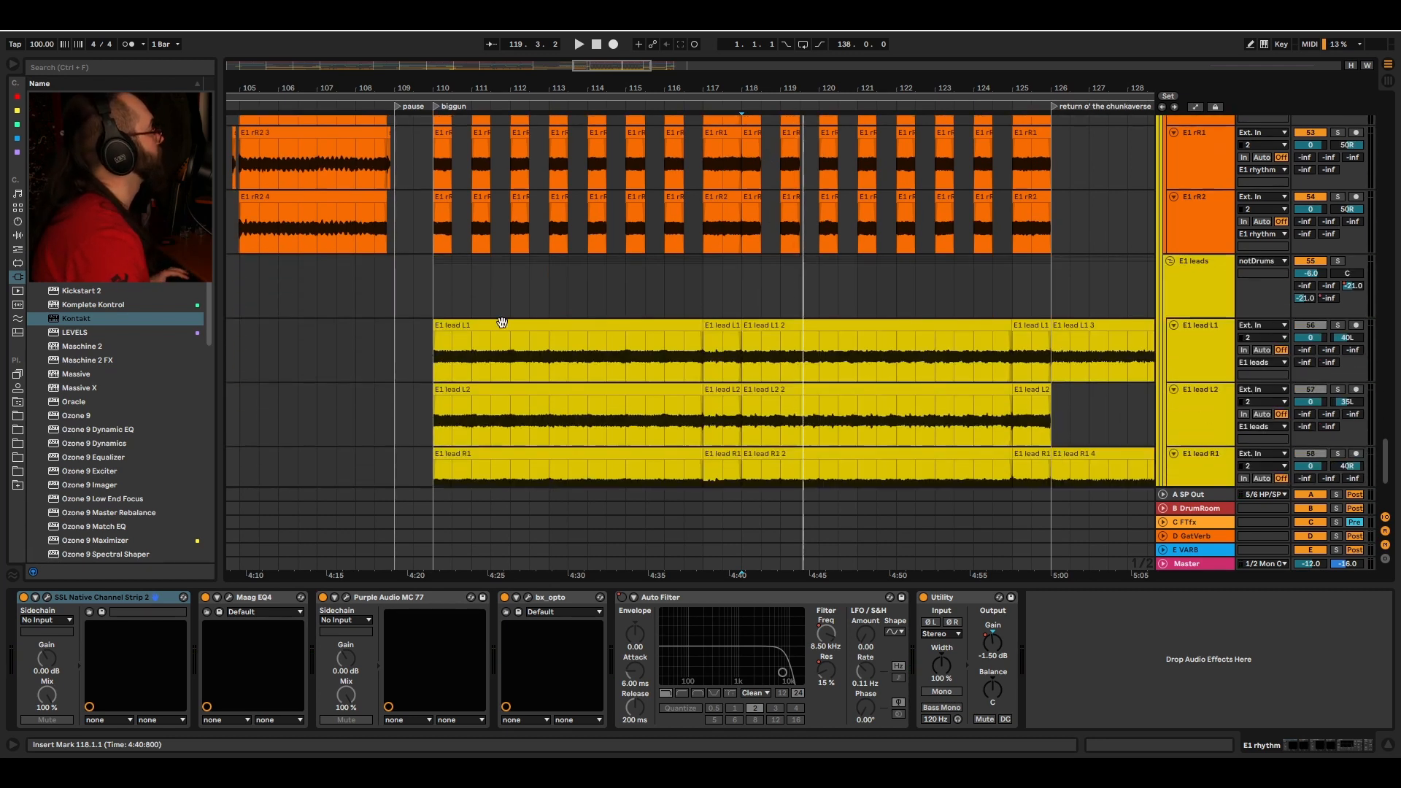
pyautogui.click(435, 287)
pyautogui.click(1338, 263)
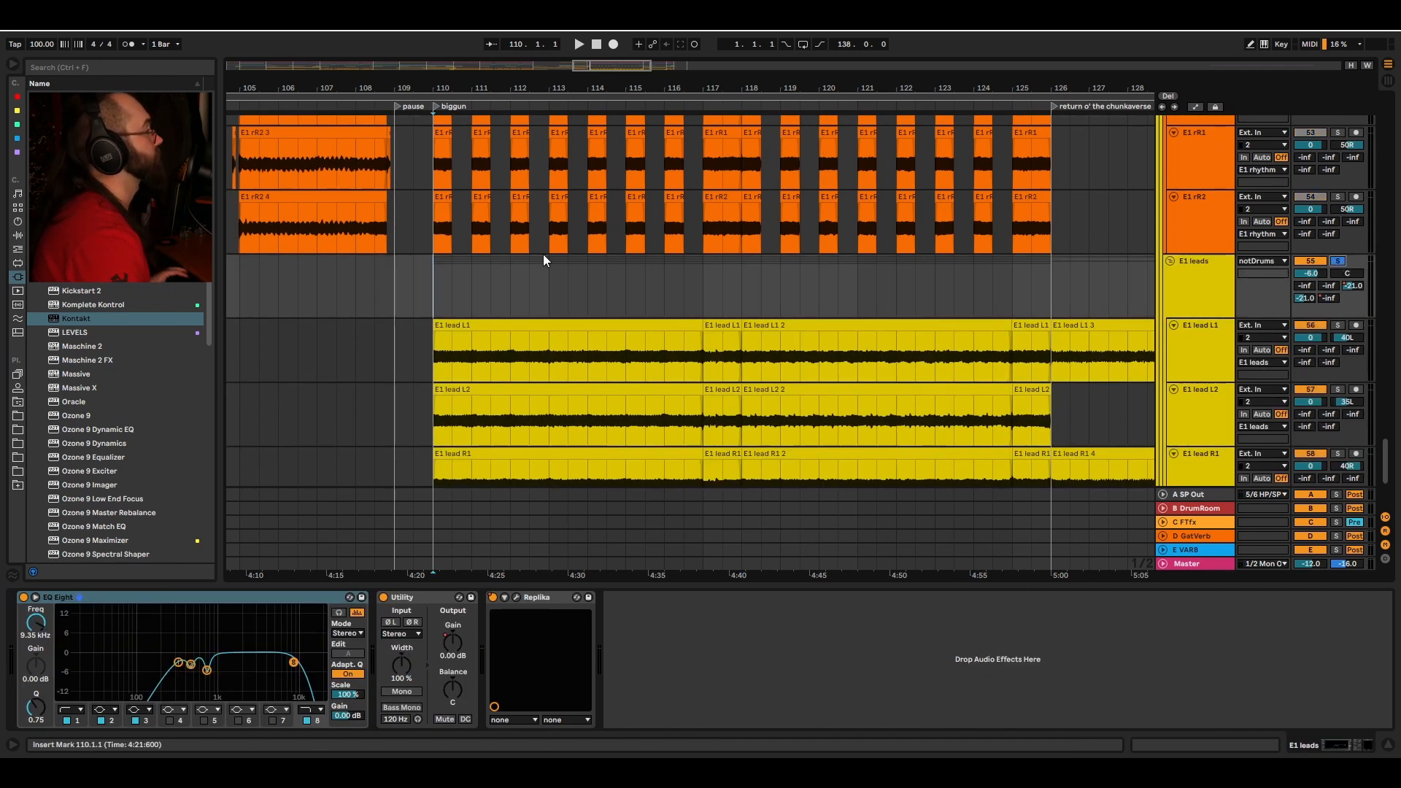
pyautogui.press('space')
# Step: Scroll through the tracks above the E1 leads and stop playback
pyautogui.scroll(-2, 554, 252)
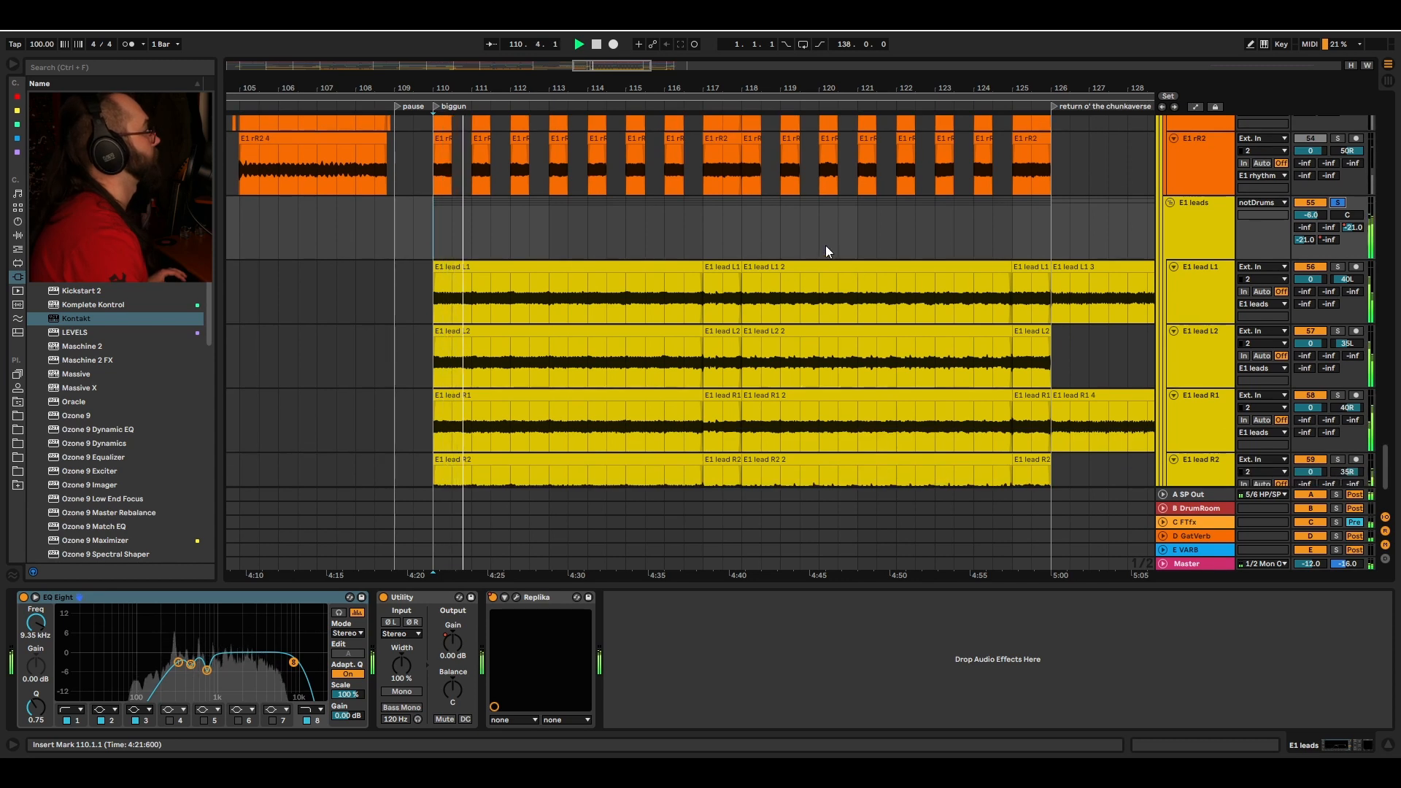
pyautogui.scroll(4, 747, 239)
pyautogui.scroll(10, 630, 397)
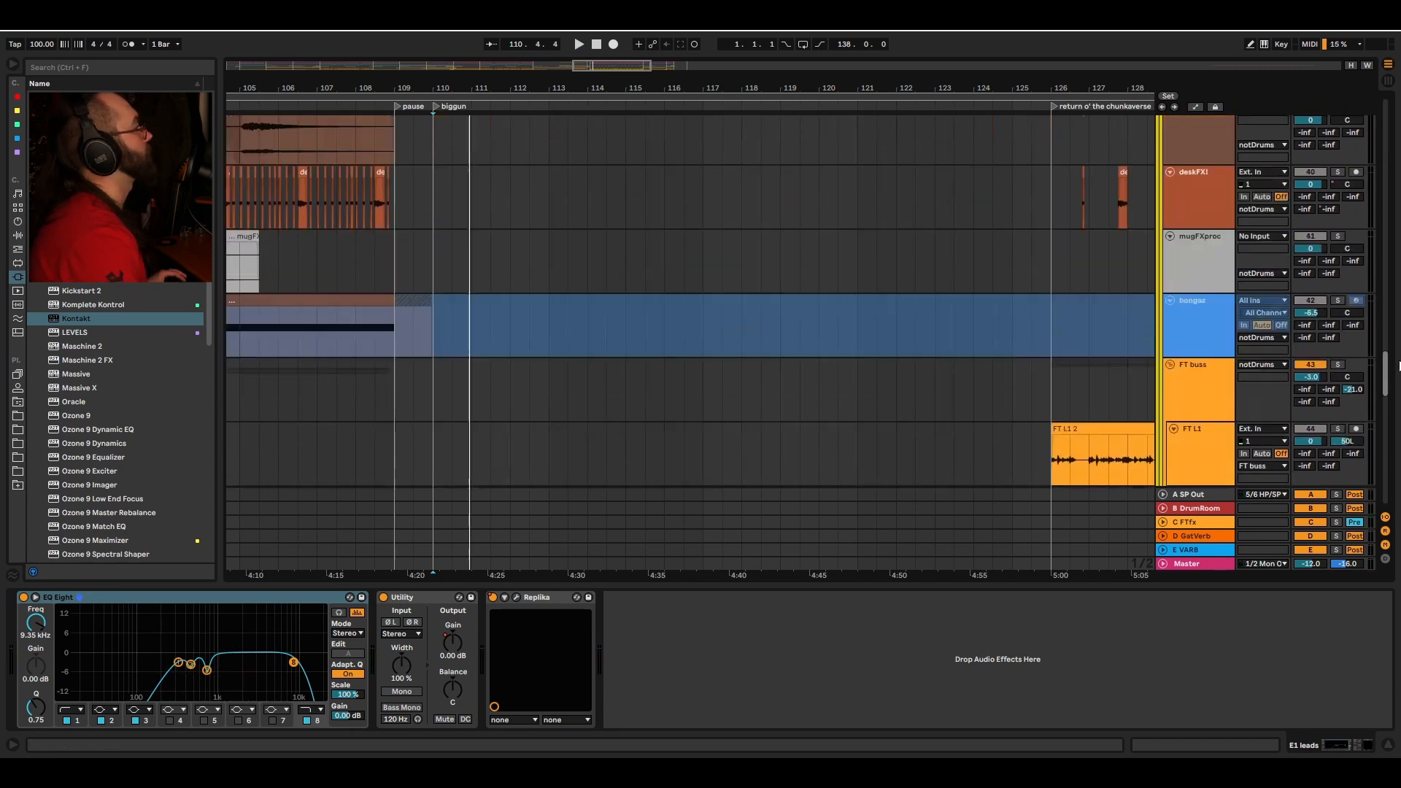
pyautogui.scroll(-10, 882, 306)
pyautogui.press('space')
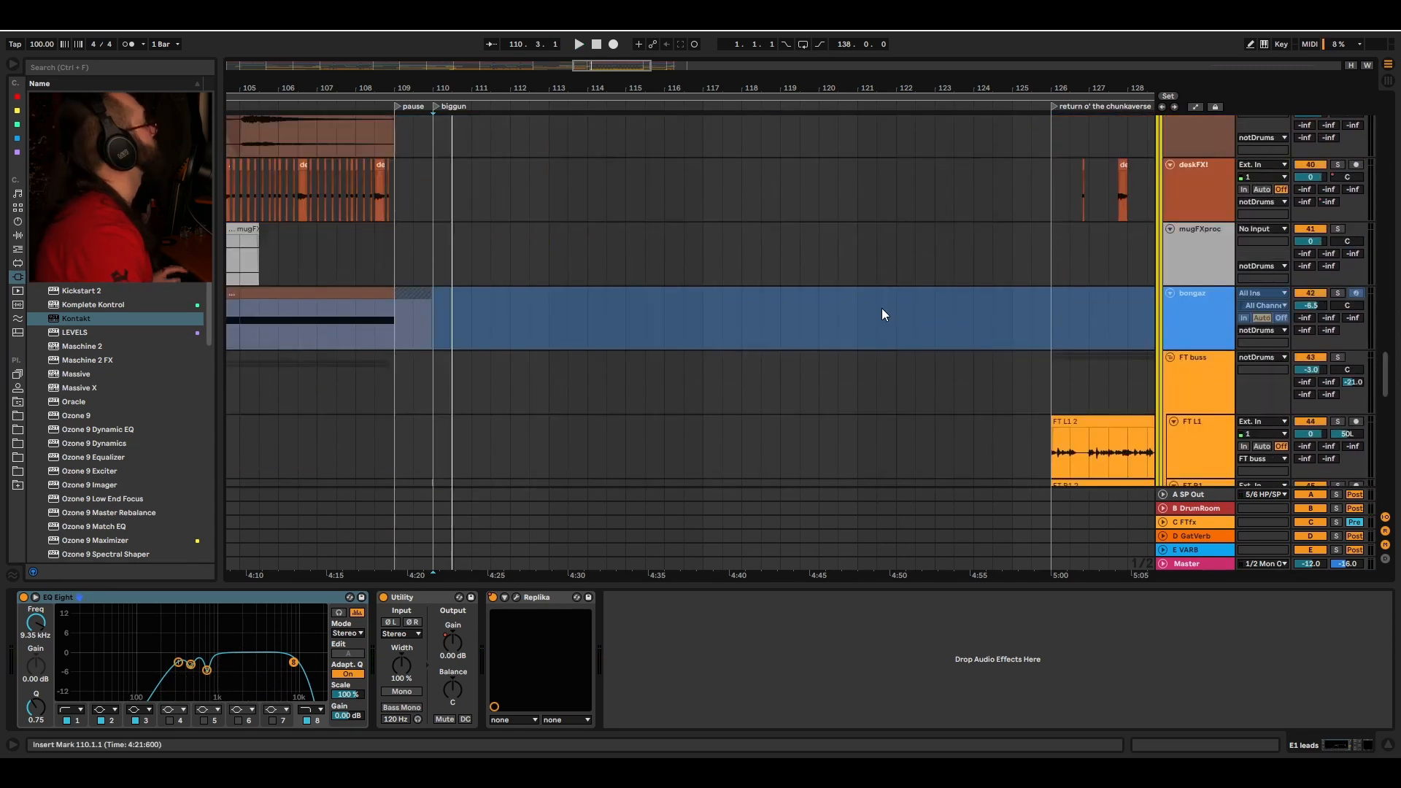
# Step: Scroll up to the synth tracks, play, and select the trancepluk clip
pyautogui.moveTo(1396, 367); pyautogui.dragTo(1396, 305)
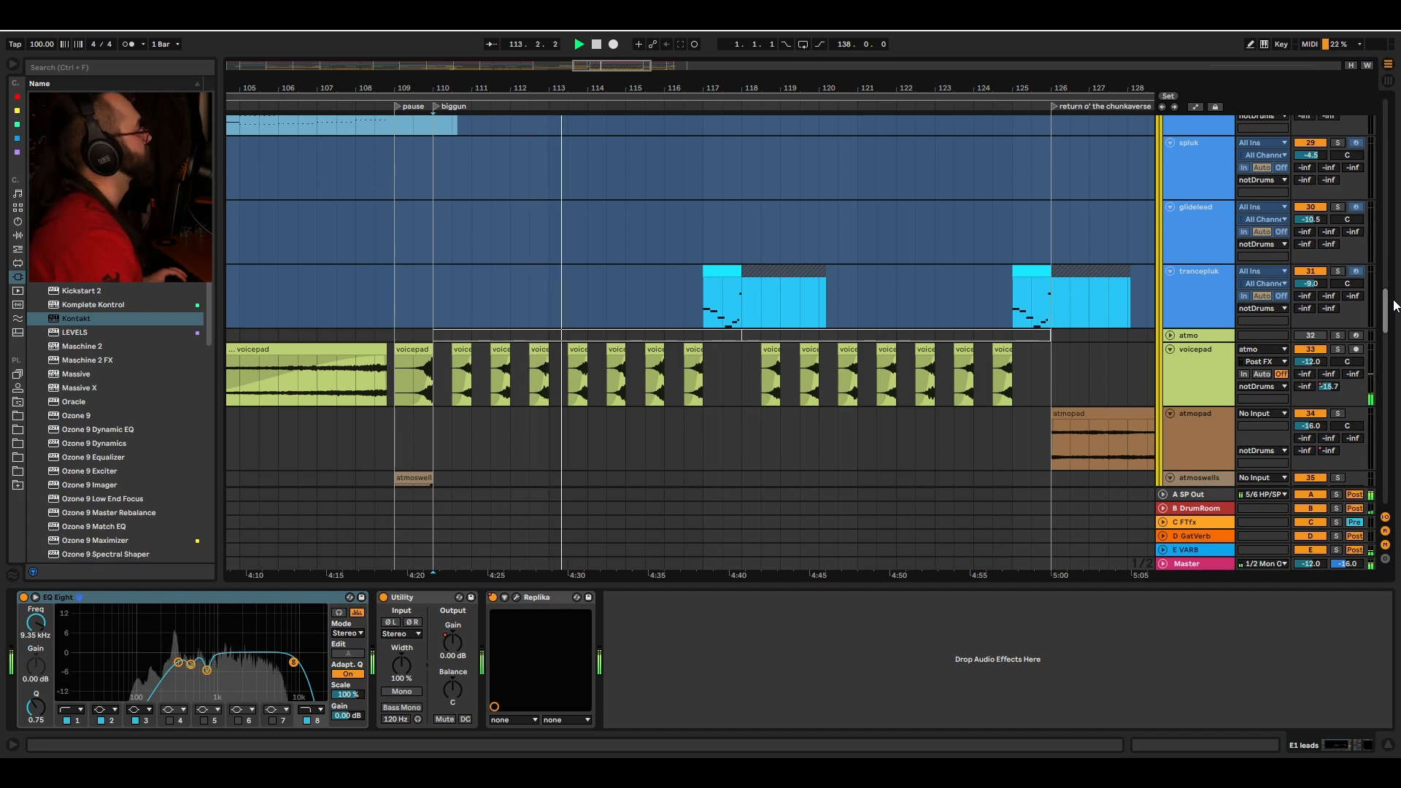
pyautogui.moveTo(1394, 305)
pyautogui.mouseDown()
pyautogui.moveTo(1395, 318)
pyautogui.moveTo(1394, 291)
pyautogui.mouseUp()
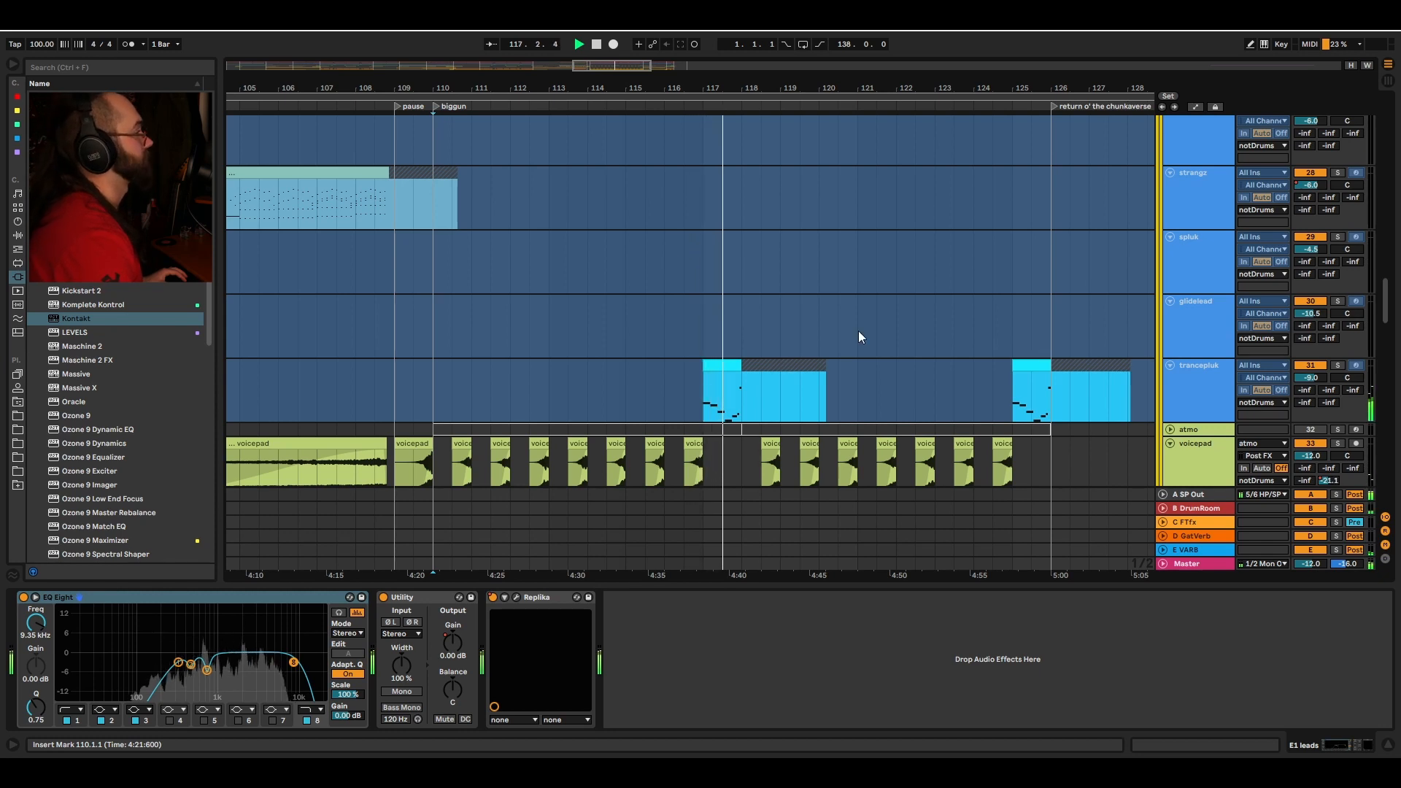
pyautogui.press('space')
pyautogui.click(709, 397)
# Step: Select the doomscream track at bar 110 and solo it
pyautogui.moveTo(1391, 306); pyautogui.dragTo(1392, 212)
pyautogui.click(435, 403)
pyautogui.press('s')
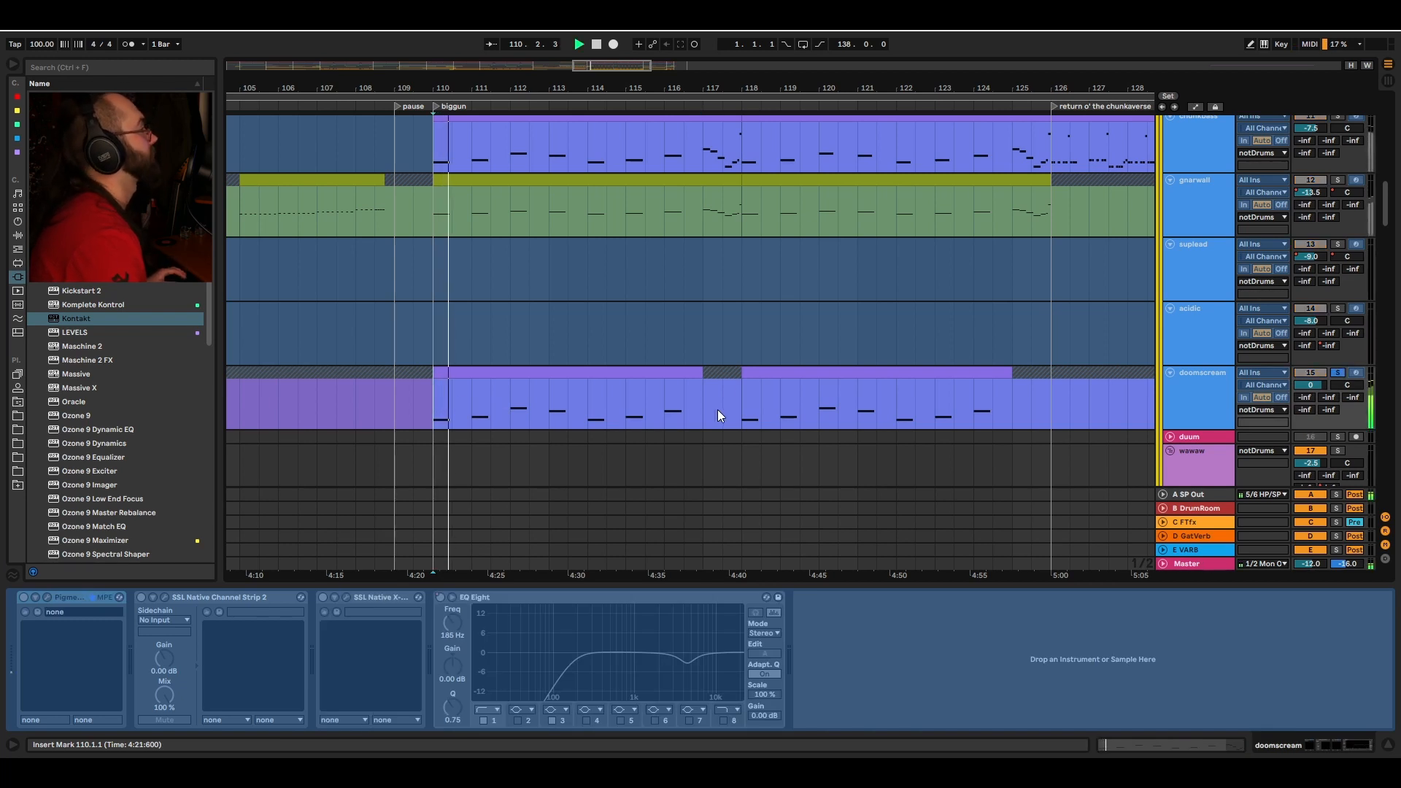
# Step: Select the gnarwall and chunkbass tracks to inspect their device chains
pyautogui.scroll(4, 547, 321)
pyautogui.click(436, 322)
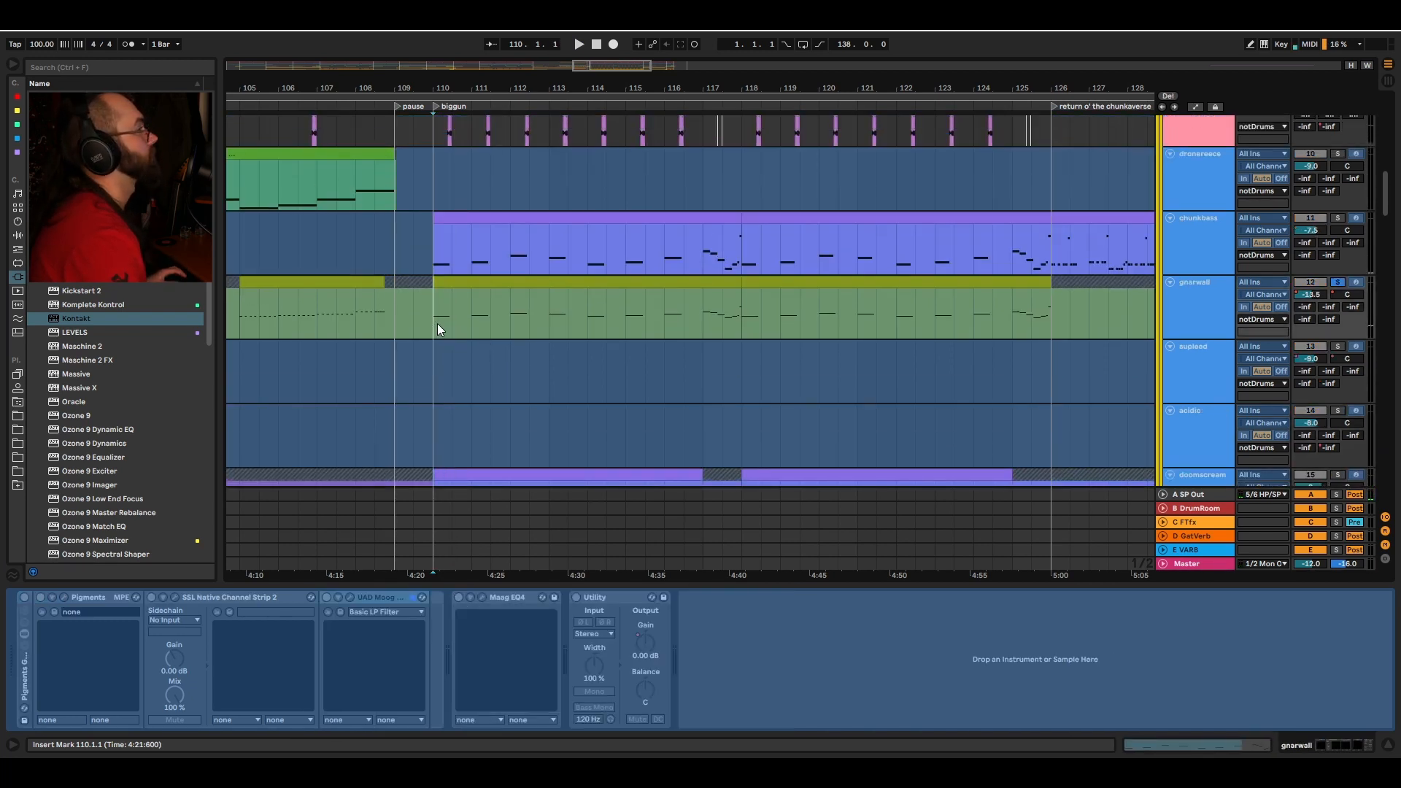
pyautogui.click(433, 243)
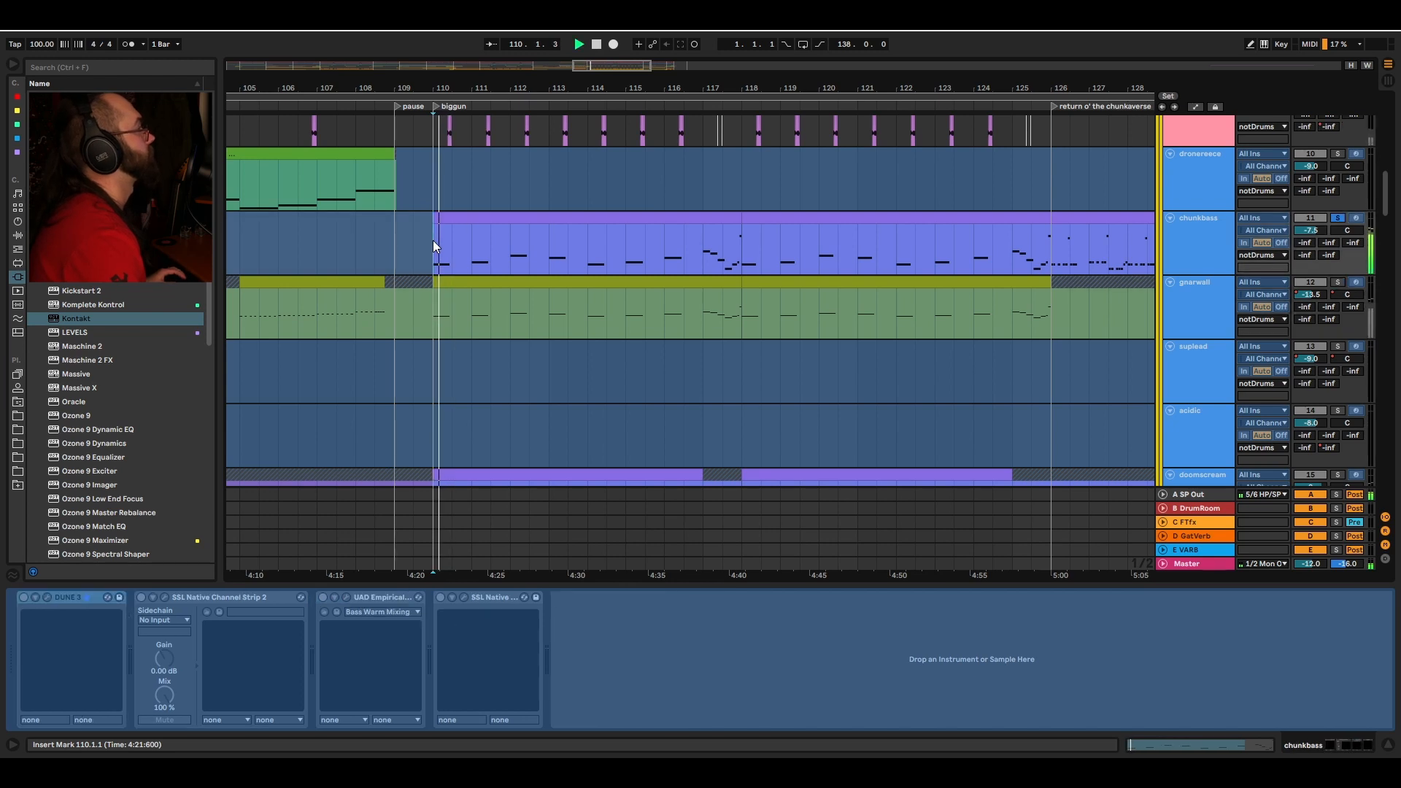
# Step: Scroll down through the effect tracks, set the insert marker at bar 126 and zoom out the arrangement
pyautogui.scroll(-10, 558, 411)
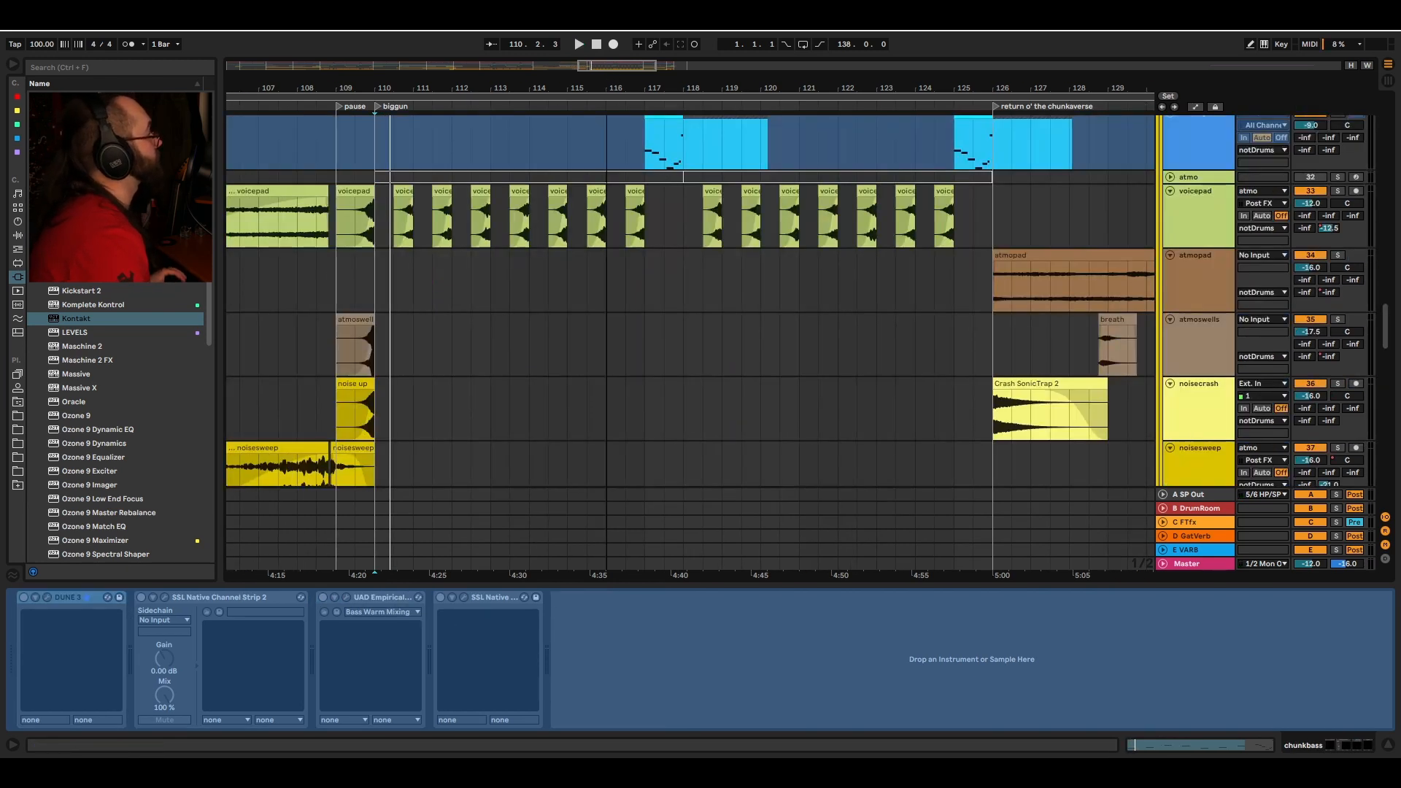
pyautogui.scroll(-5, 747, 149)
pyautogui.scroll(-10, 758, 178)
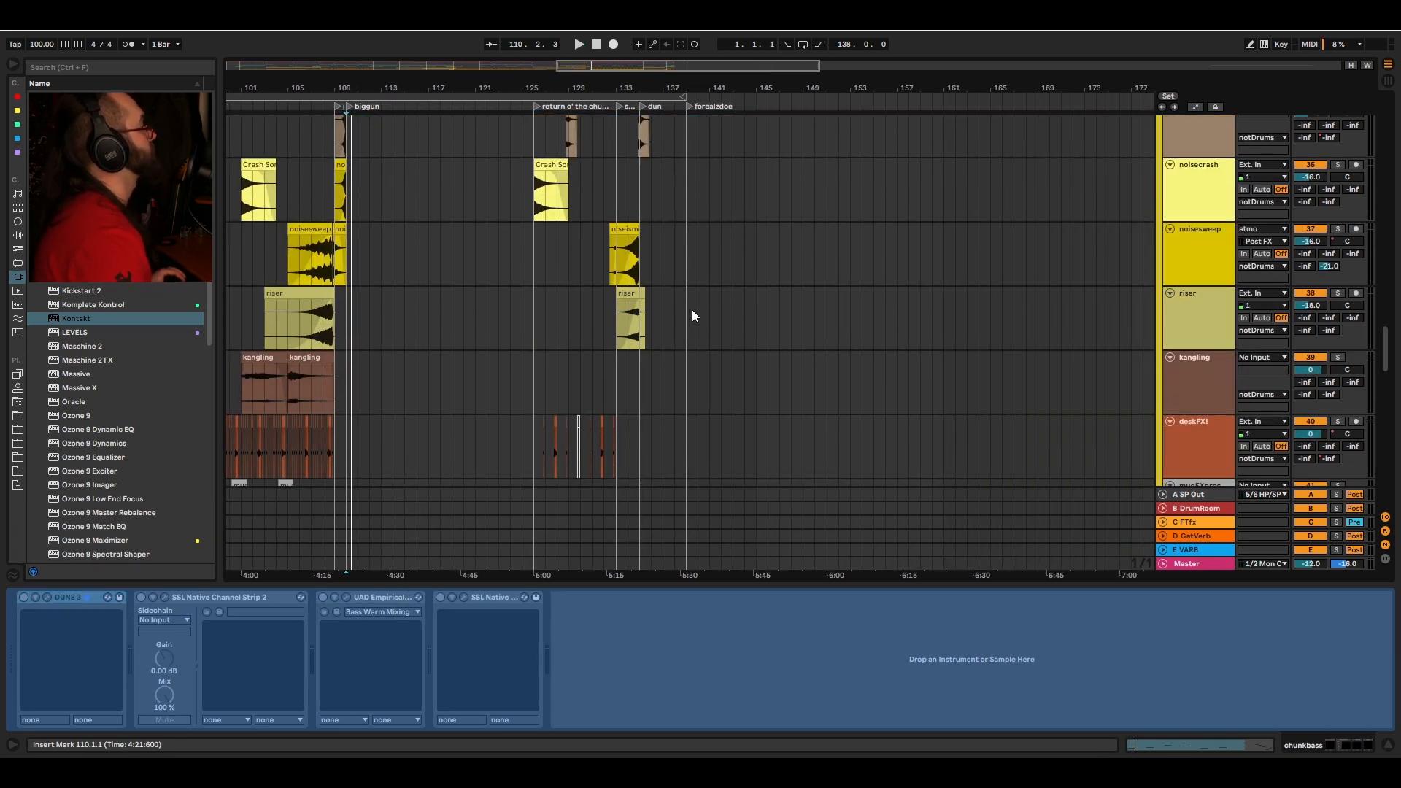
pyautogui.scroll(-5, 730, 291)
pyautogui.click(672, 238)
pyautogui.scroll(-2, 765, 191)
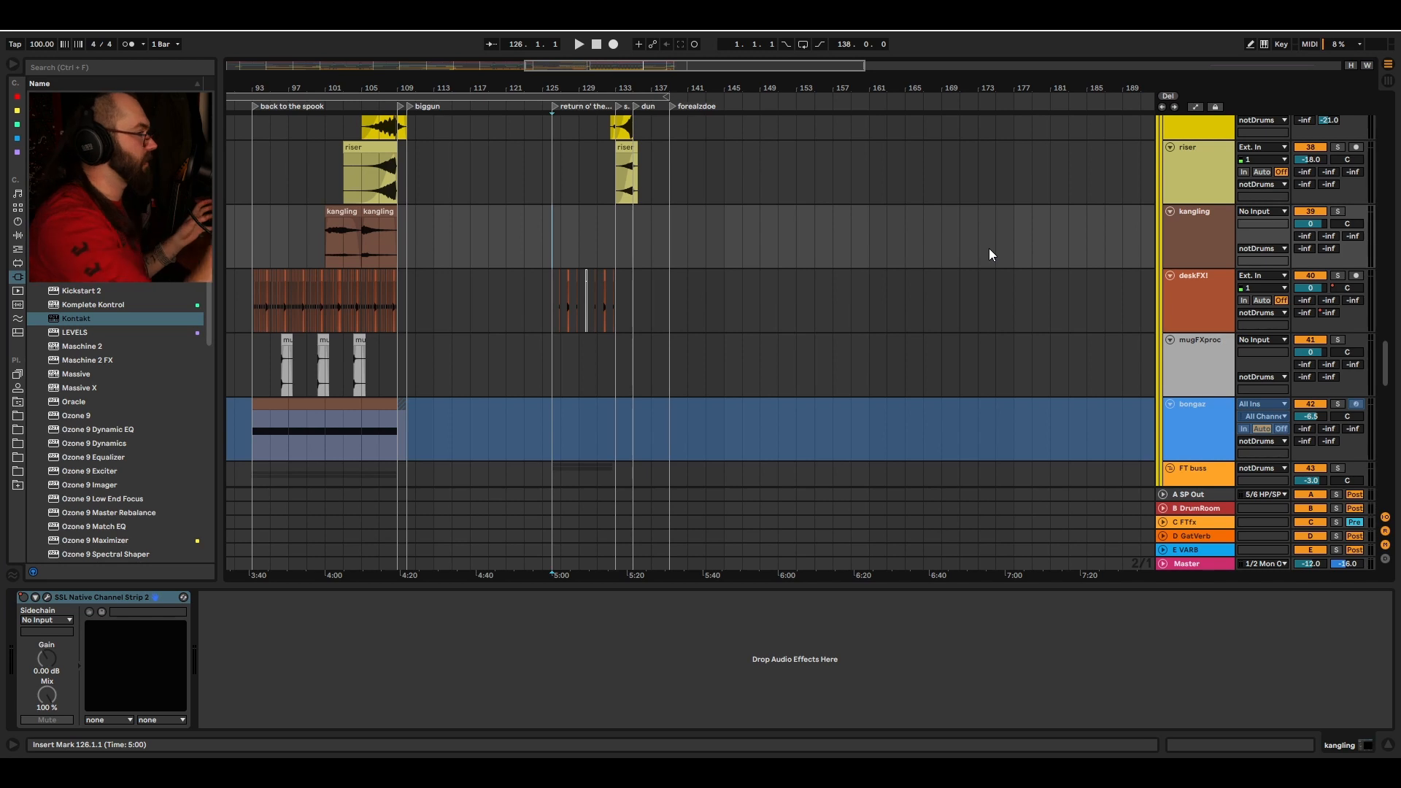
pyautogui.scroll(-2, 984, 121)
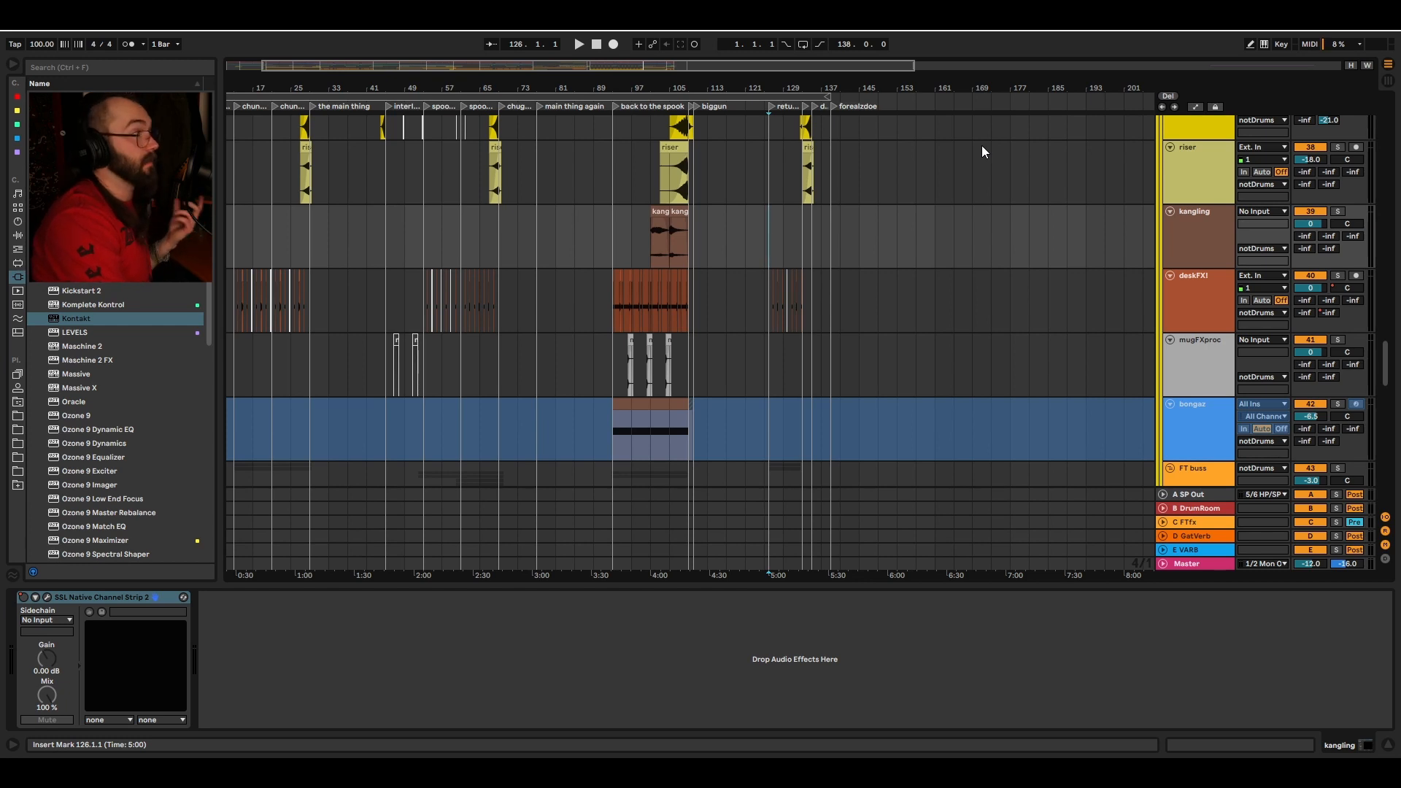
pyautogui.scroll(8, 858, 393)
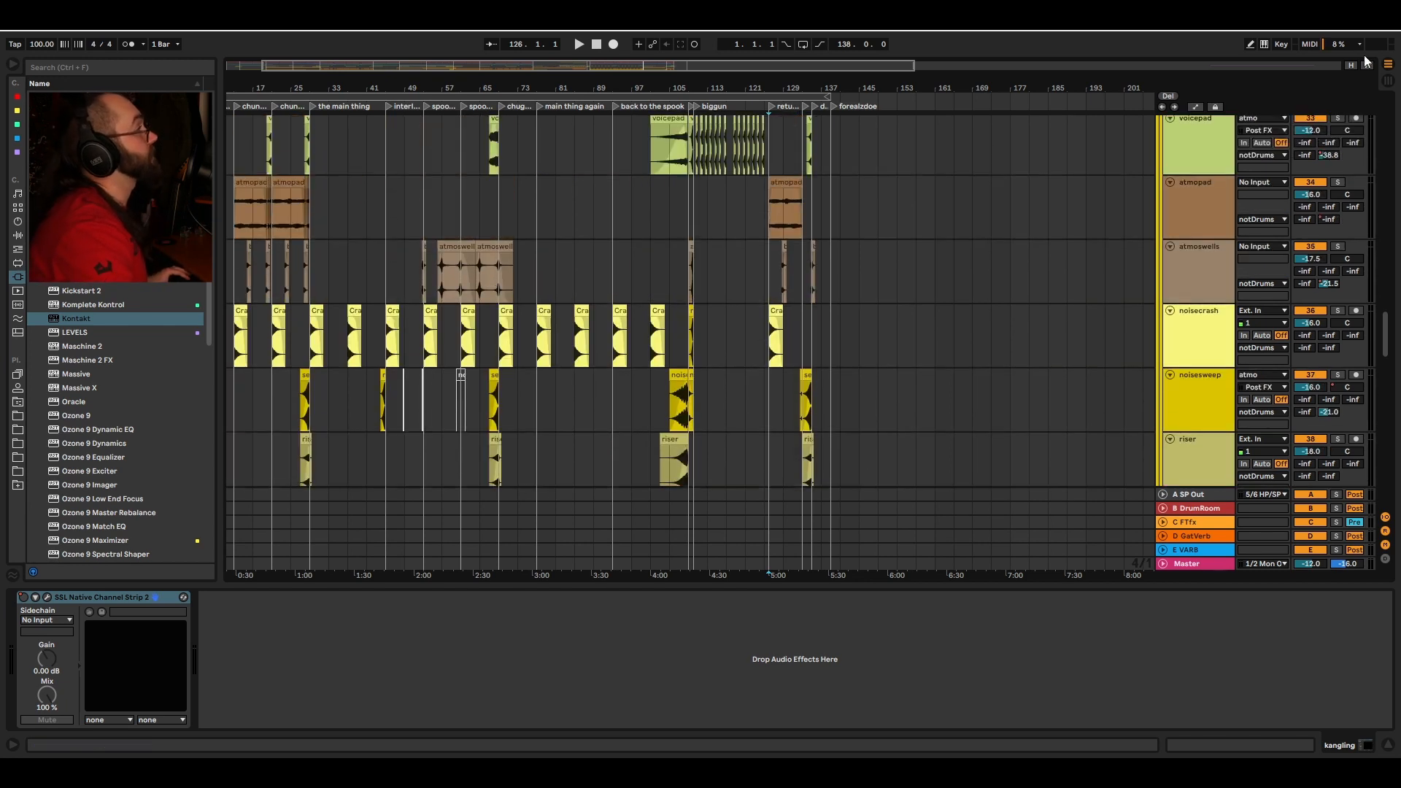
# Step: Zoom and pan the arrangement to view the dreamypad clip near bar 293
pyautogui.click(1268, 65)
pyautogui.scroll(7, 990, 268)
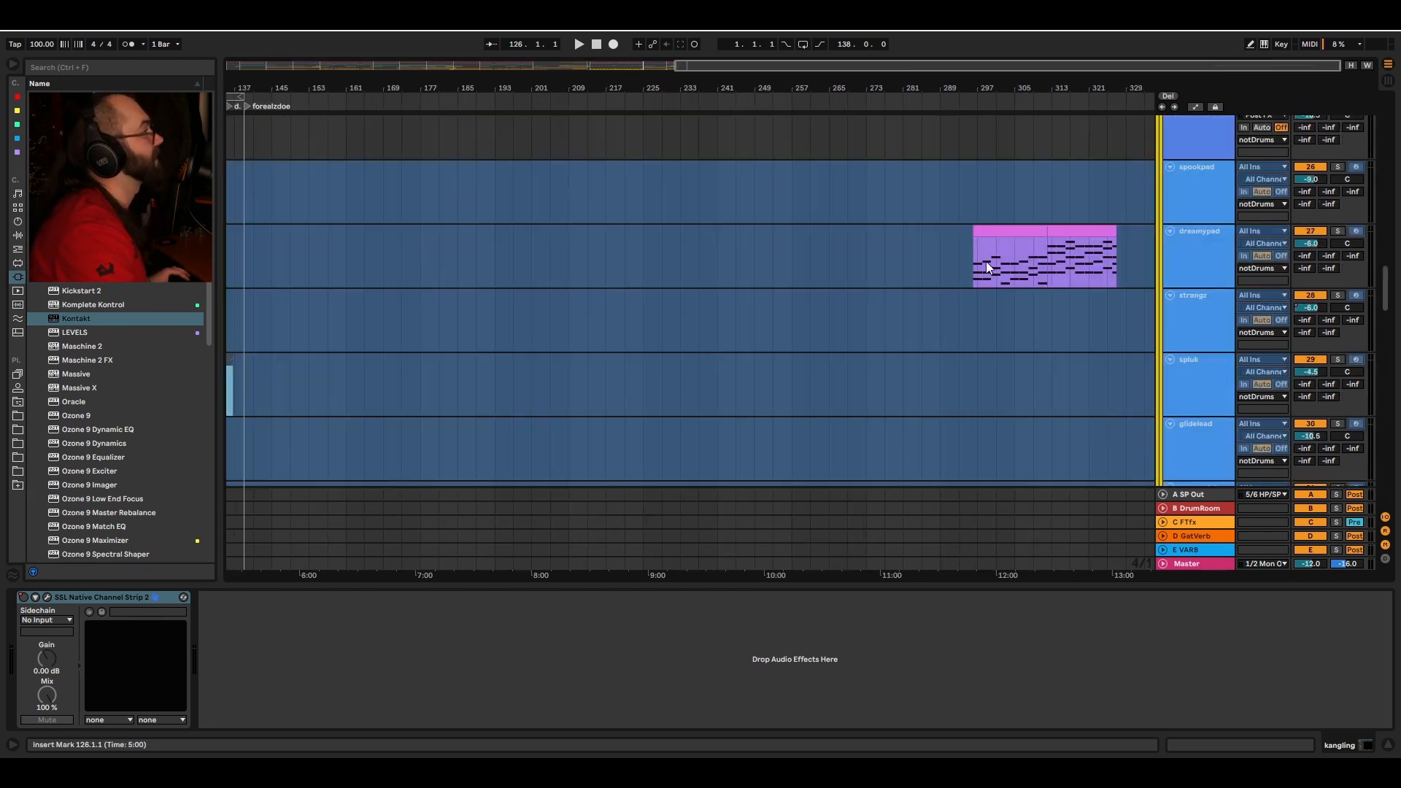
pyautogui.moveTo(1046, 89); pyautogui.dragTo(810, 226)
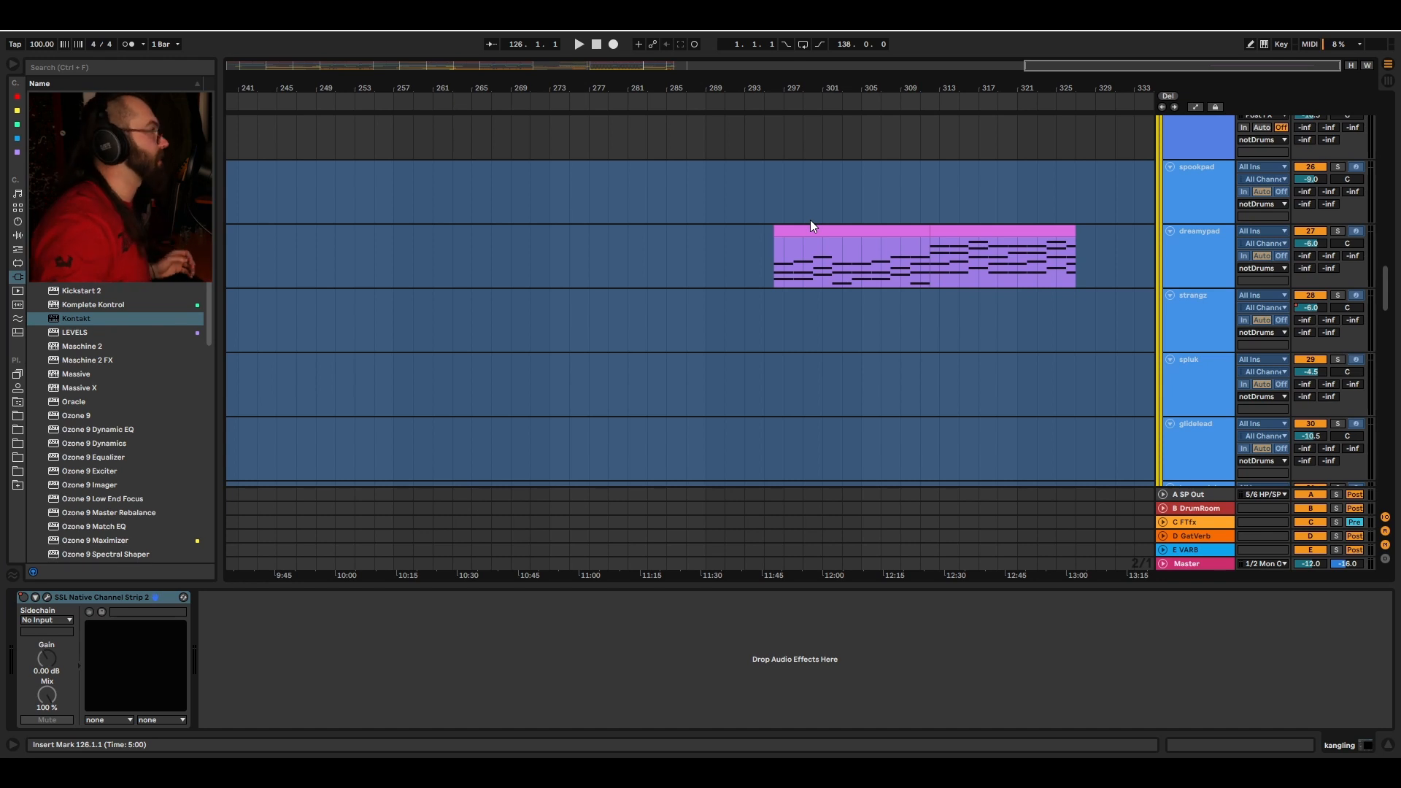
# Step: Select the dreamypad clip to view its Kontakt and SSL channel strip devices, toggle the track's solo and start playback
pyautogui.click(776, 254)
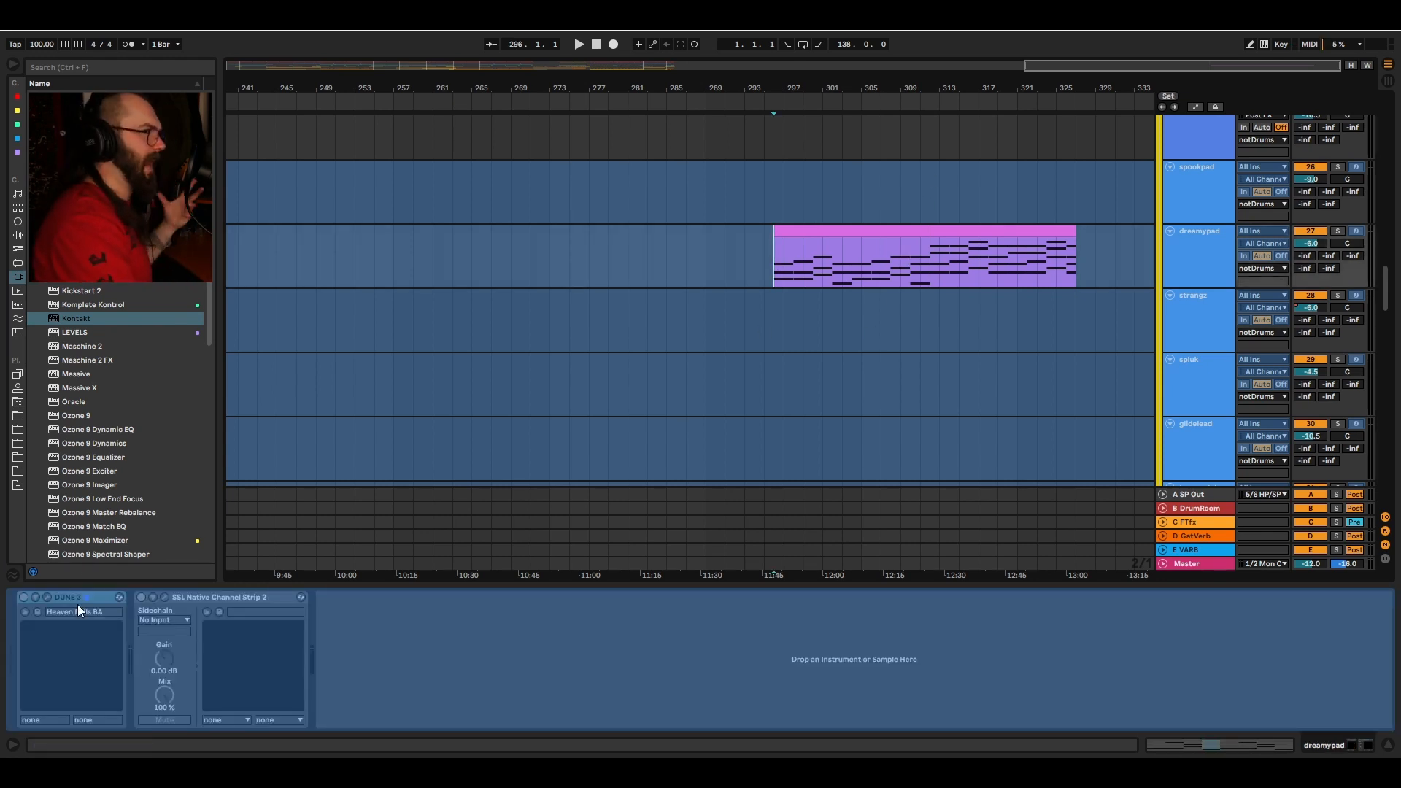
pyautogui.scroll(3, 1106, 266)
pyautogui.click(1337, 230)
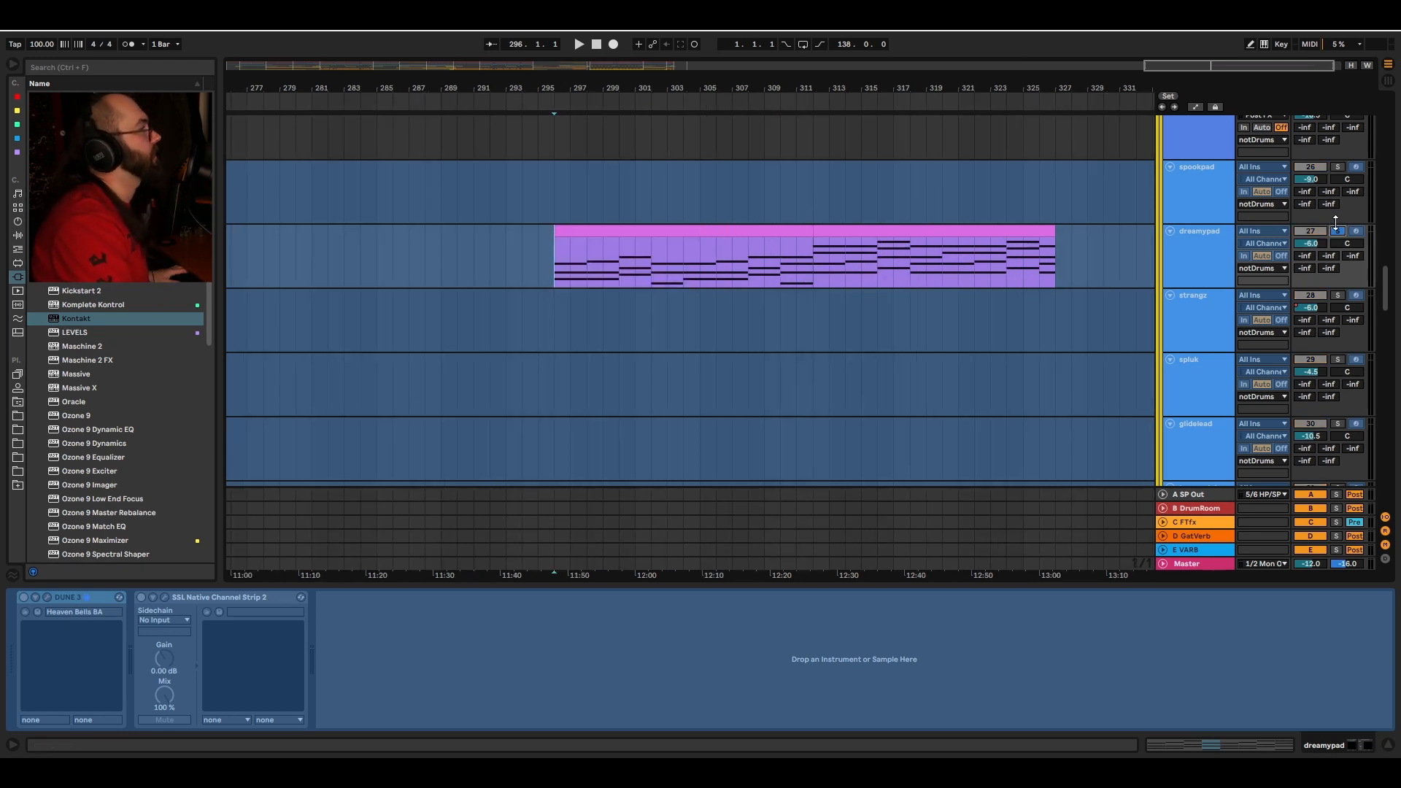
pyautogui.click(1336, 229)
pyautogui.press('space')
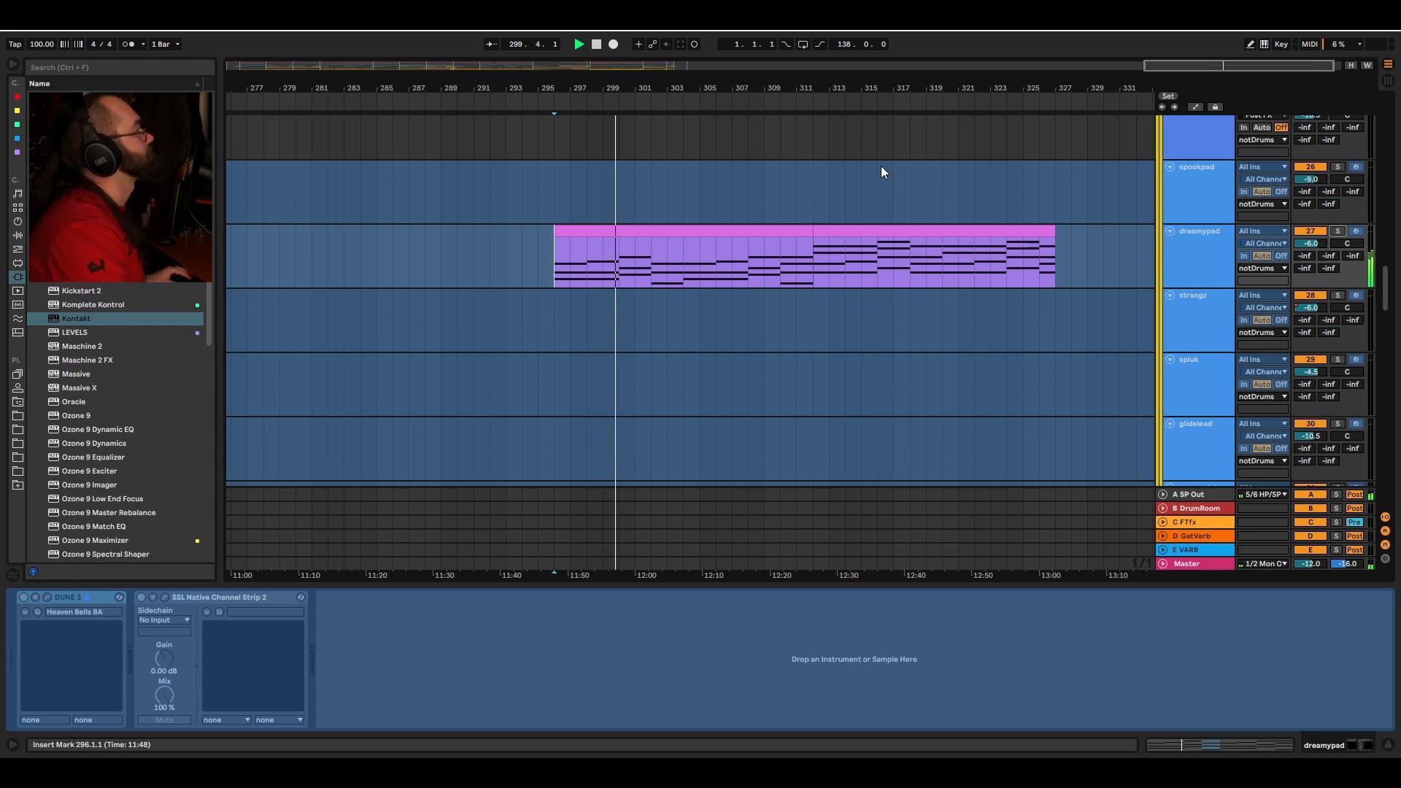
# Step: Navigate to the gatmo clip near bar 13, select it to view its EQ Eight and Spread devices, and set the insert marker at bar 17
pyautogui.moveTo(746, 86); pyautogui.dragTo(1073, 16)
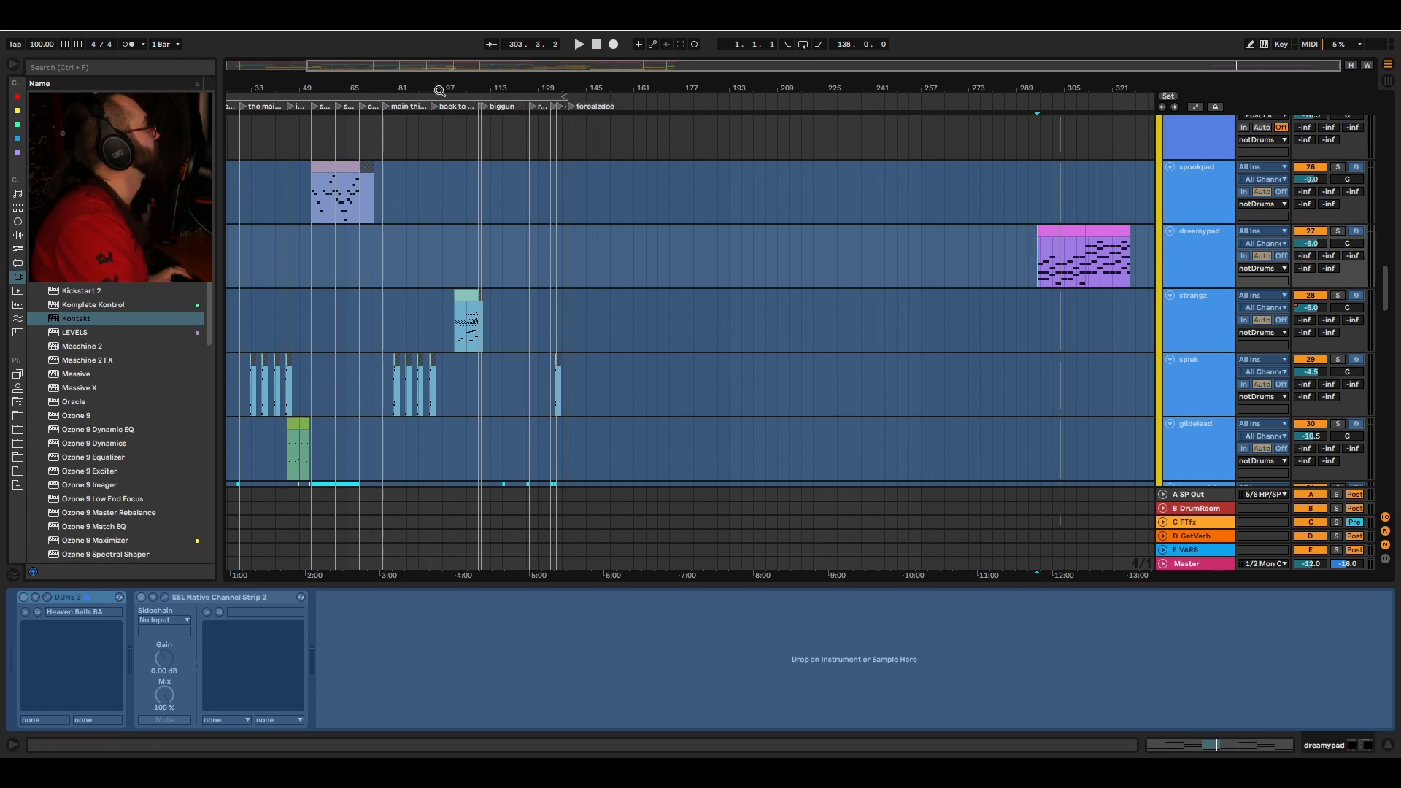
pyautogui.moveTo(440, 91); pyautogui.dragTo(548, 89)
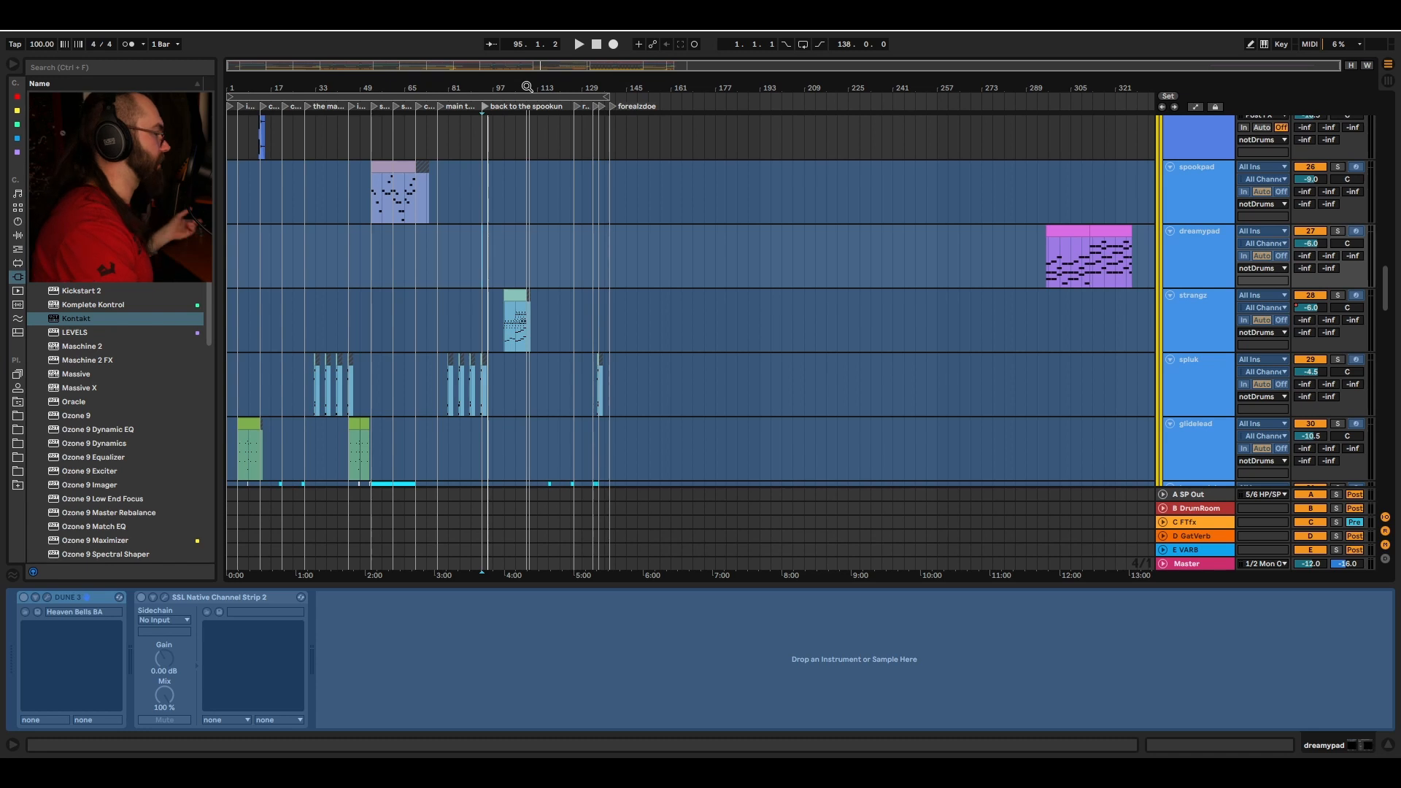
pyautogui.moveTo(530, 86); pyautogui.dragTo(531, 211)
pyautogui.hscroll(1, 732, 241)
pyautogui.moveTo(743, 87); pyautogui.dragTo(609, 90)
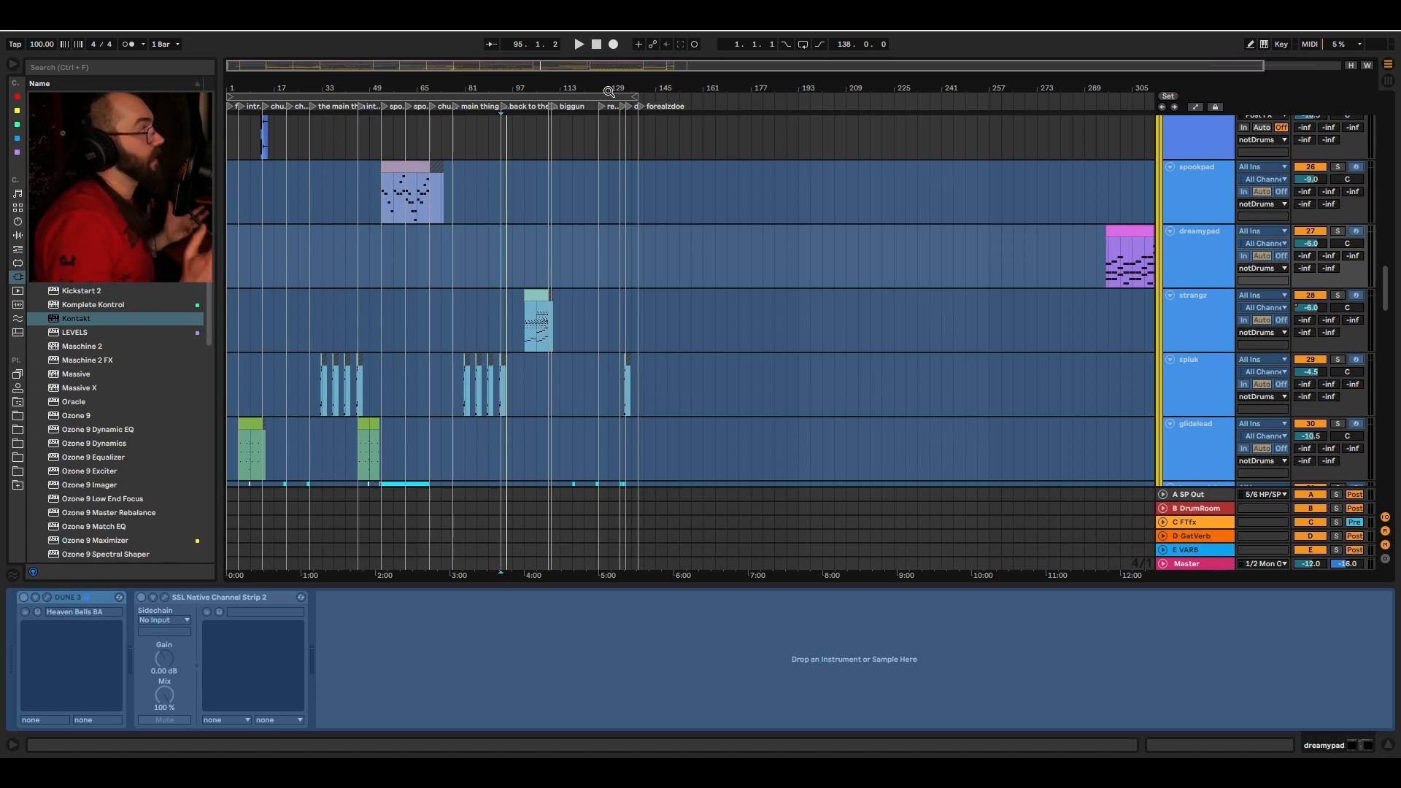
pyautogui.moveTo(631, 92); pyautogui.dragTo(626, 138)
pyautogui.hscroll(-8, 511, 234)
pyautogui.scroll(-15, 1393, 285)
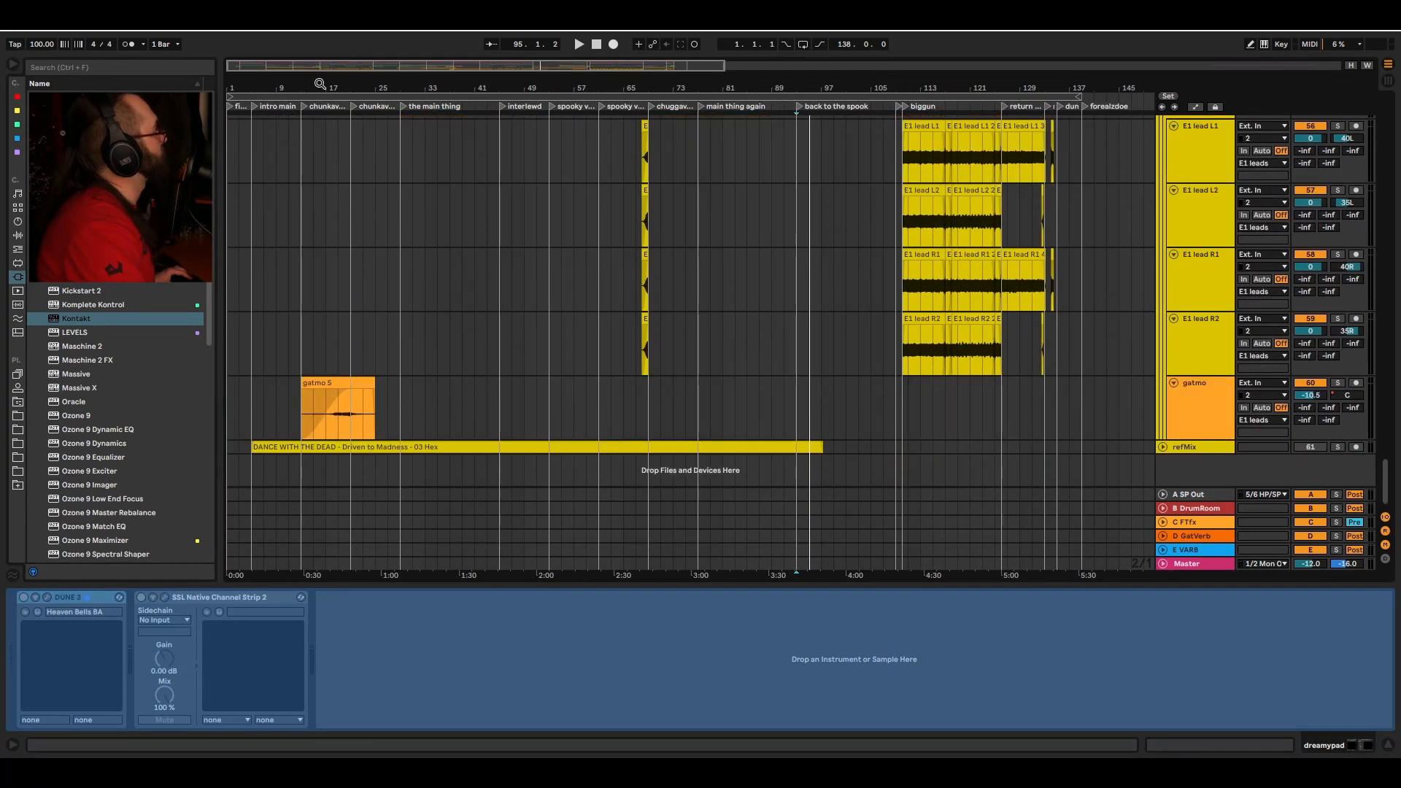
pyautogui.moveTo(317, 83); pyautogui.dragTo(317, 183)
pyautogui.hscroll(-2, 268, 424)
pyautogui.click(331, 405)
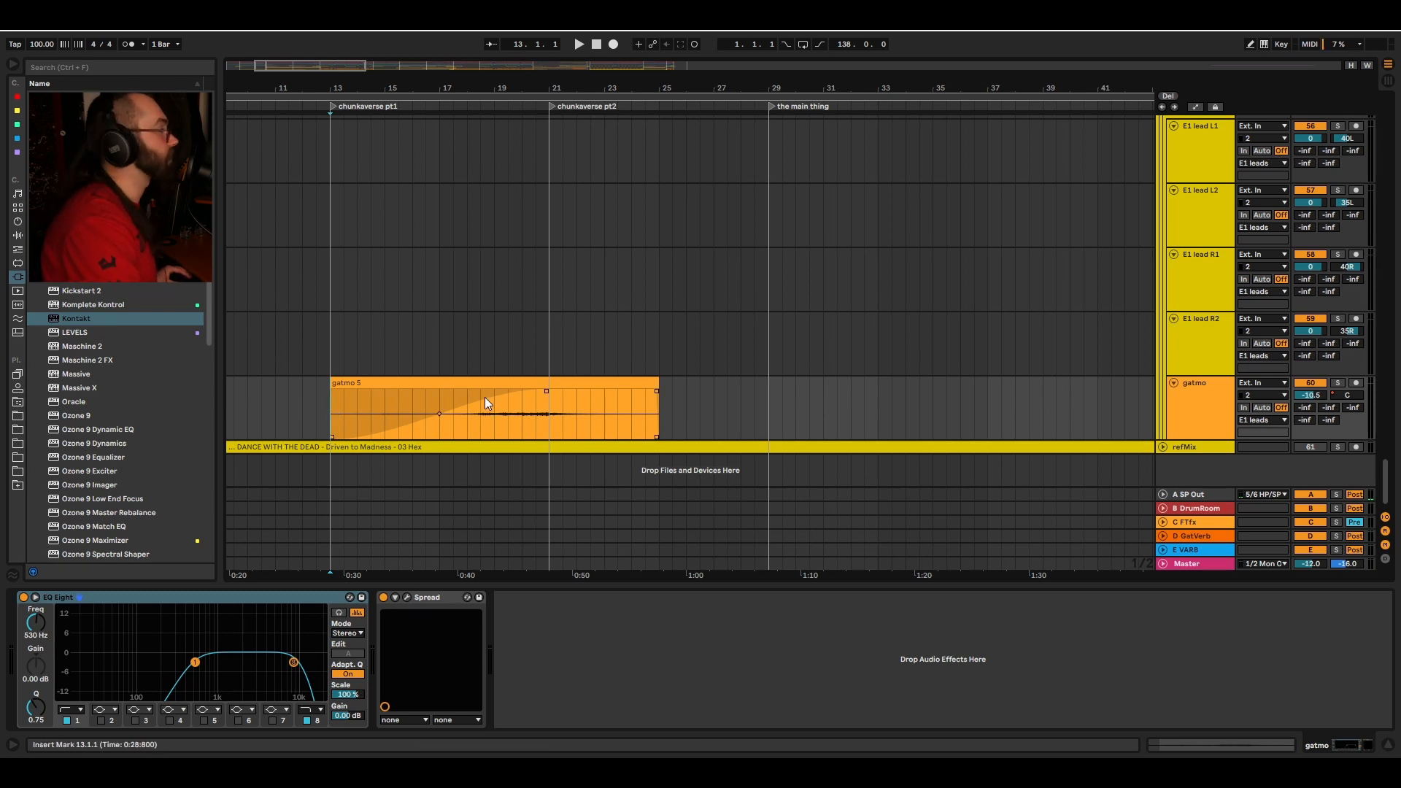
pyautogui.click(440, 425)
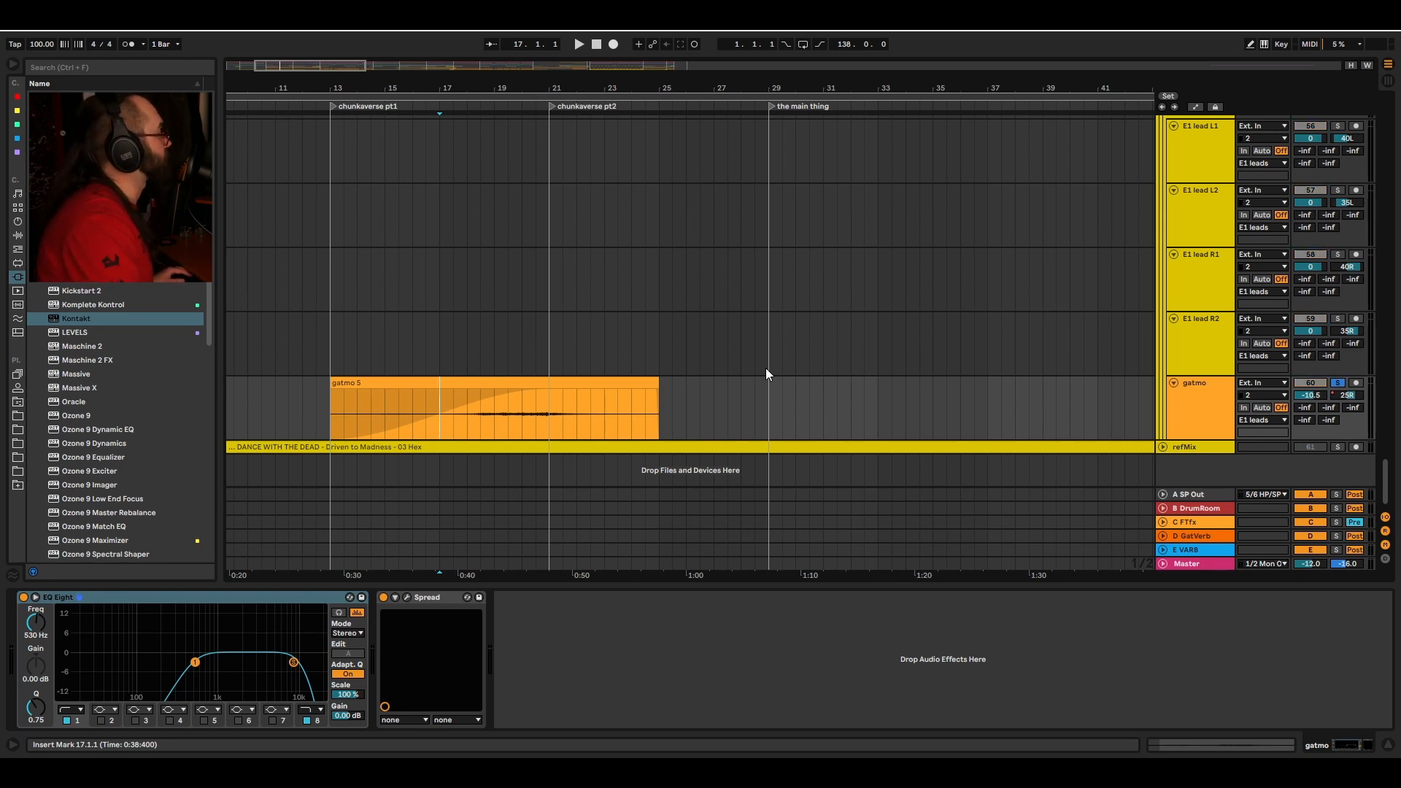
# Step: Play the arrangement with automation lanes shown to review the gatmo track's panning automation, stop playback, hide automation and return to the top tracks
pyautogui.press('space')
pyautogui.press('a')
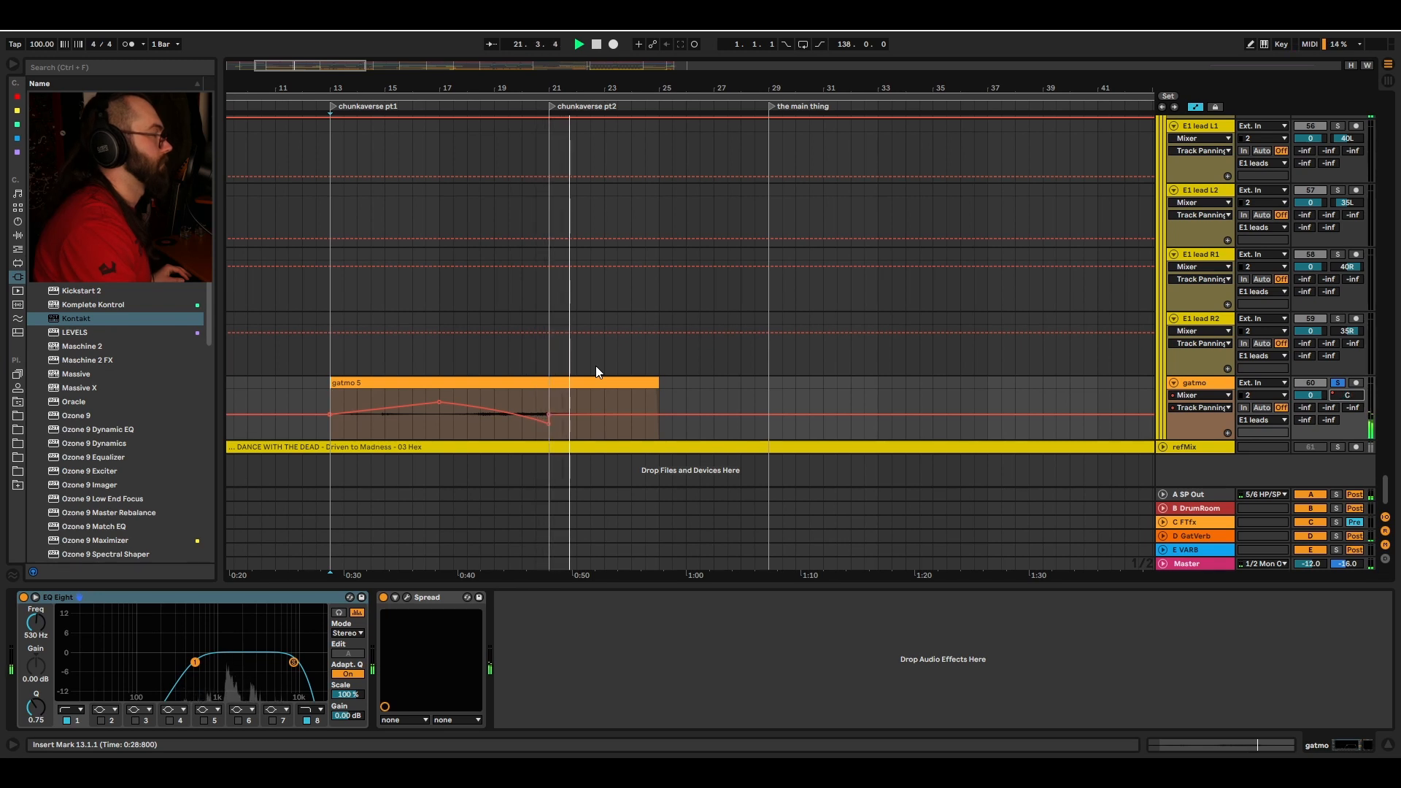
pyautogui.press('space')
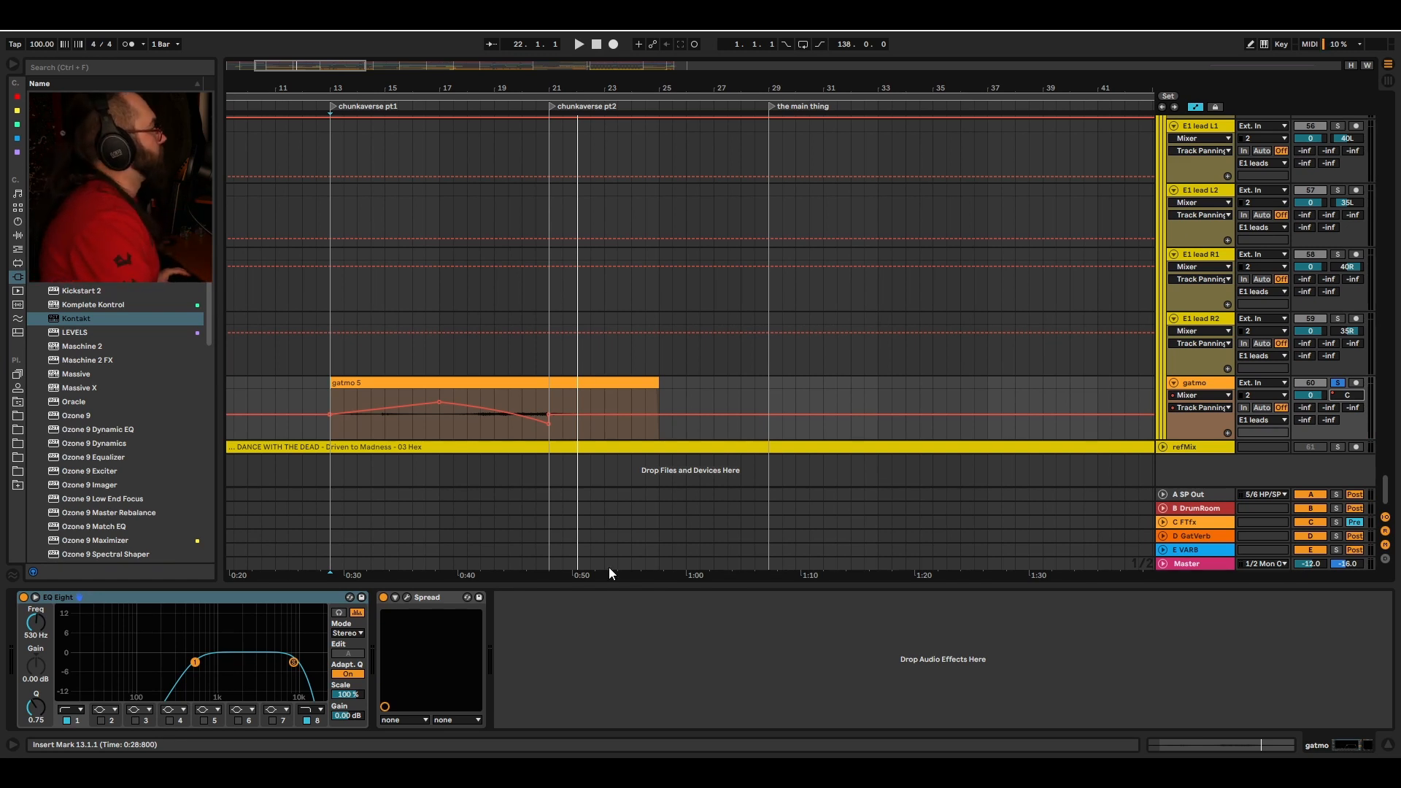
pyautogui.press('a')
pyautogui.moveTo(1388, 489); pyautogui.dragTo(1394, 223)
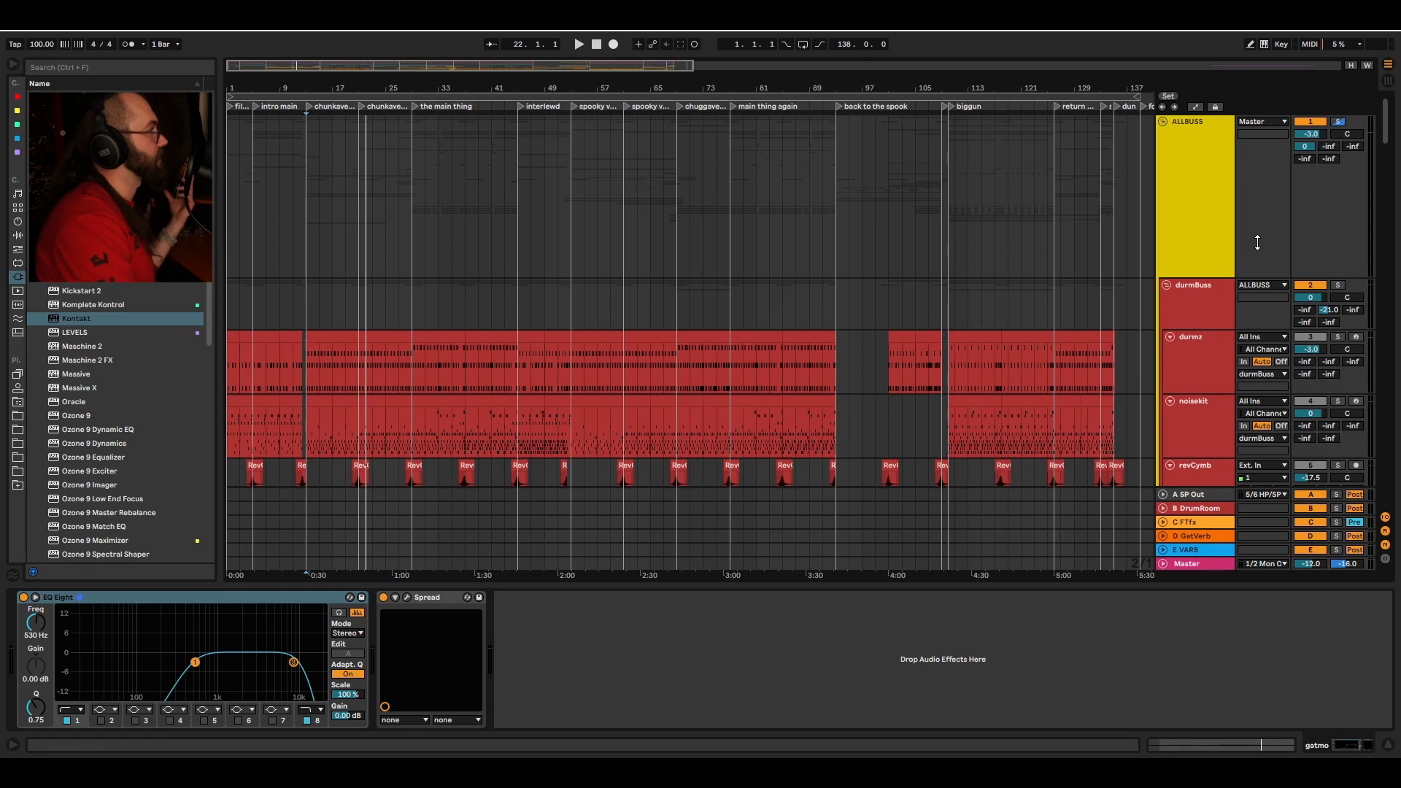